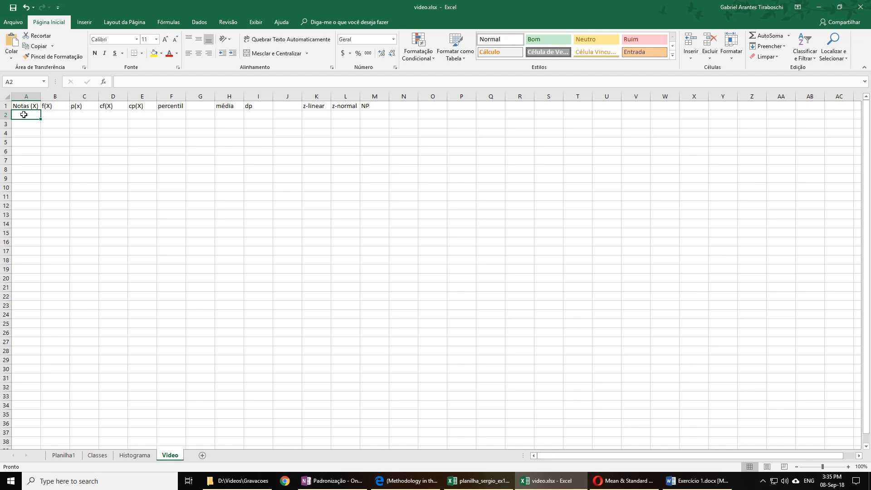
pyautogui.press('Scroll_Lock')
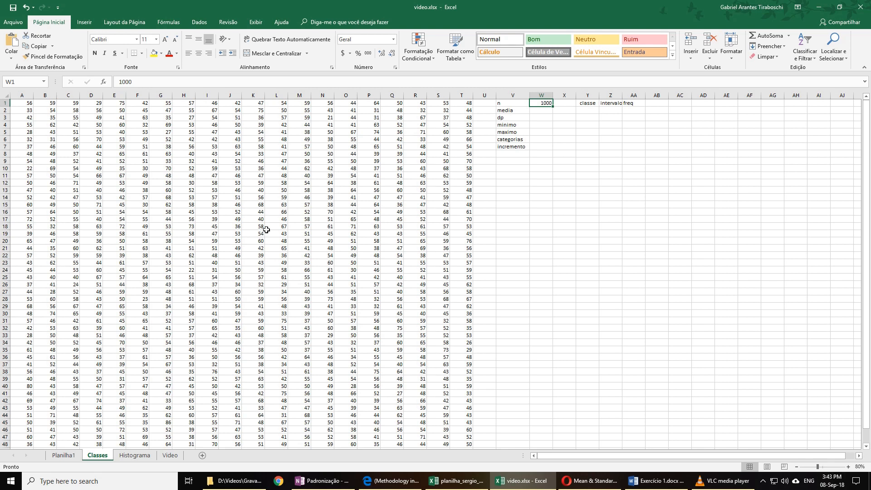
# Inspect the sample size entry n in V1:W1 and the whole block of scores in A1:T50.
pyautogui.click(510, 102)
pyautogui.click(540, 102)
pyautogui.click(511, 103)
pyautogui.click(540, 103)
pyautogui.click(511, 103)
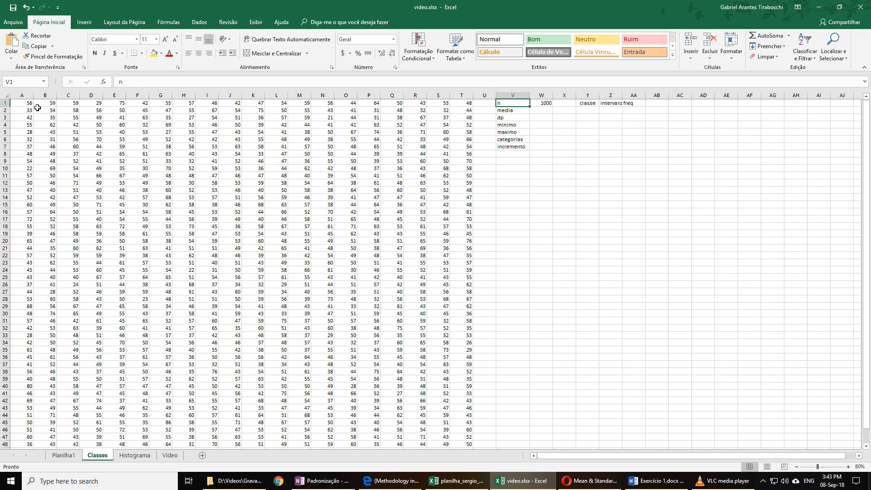
pyautogui.moveTo(30, 104); pyautogui.dragTo(454, 435)
pyautogui.scroll(1, 278, 190)
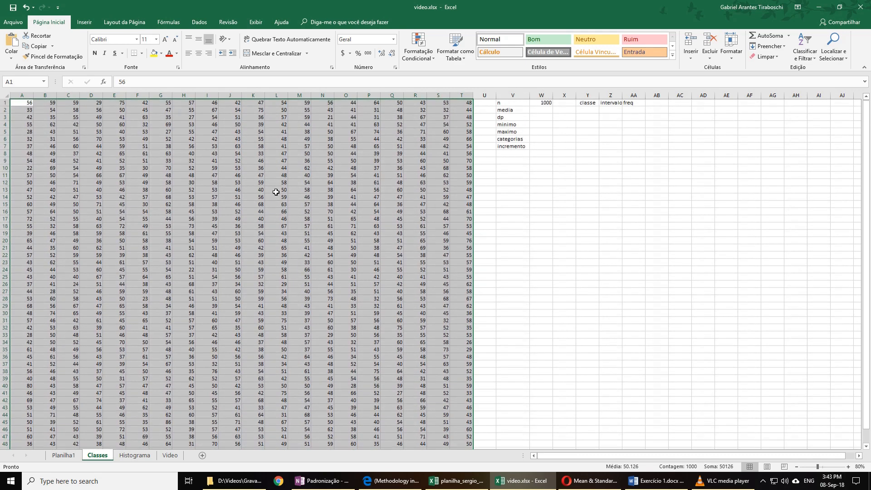
pyautogui.click(246, 131)
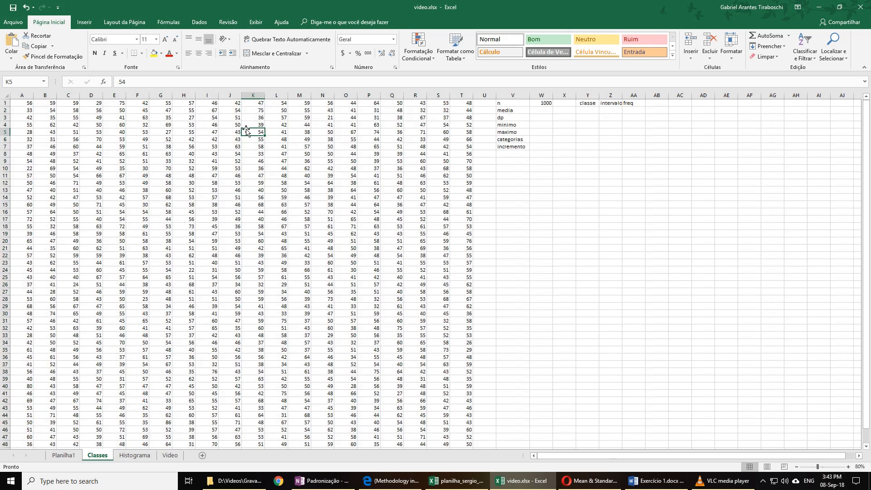
pyautogui.click(120, 110)
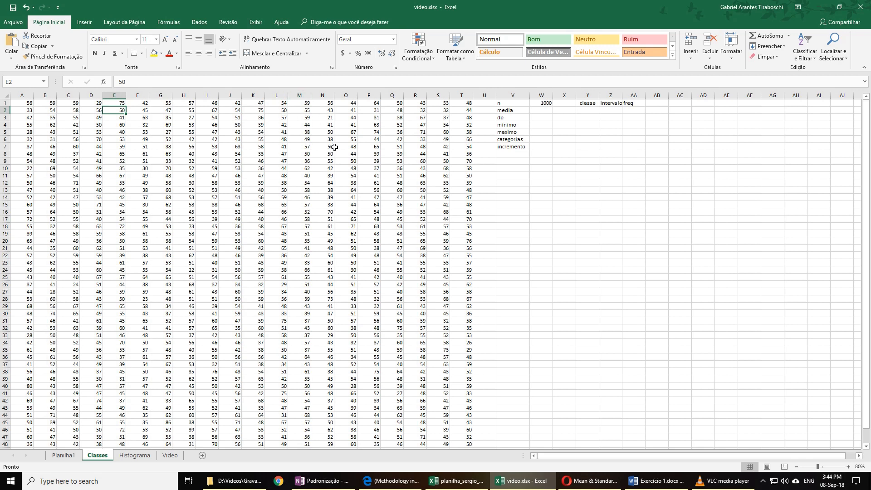
# Look through the unsorted scores in columns A to T, from the first row down to the last.
pyautogui.click(354, 204)
pyautogui.scroll(-4, 355, 204)
pyautogui.scroll(2, 357, 205)
pyautogui.scroll(2, 357, 205)
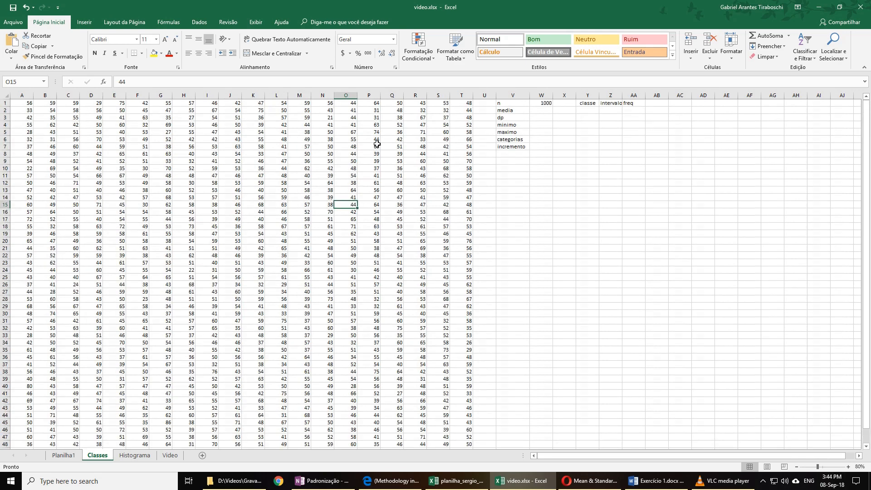
pyautogui.click(186, 267)
pyautogui.click(370, 260)
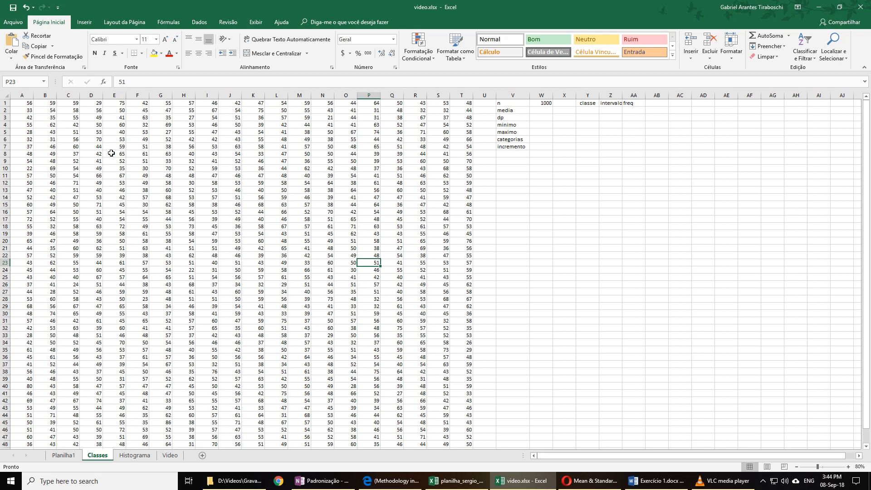
pyautogui.scroll(-3, 111, 153)
pyautogui.scroll(3, 111, 153)
pyautogui.scroll(-3, 174, 190)
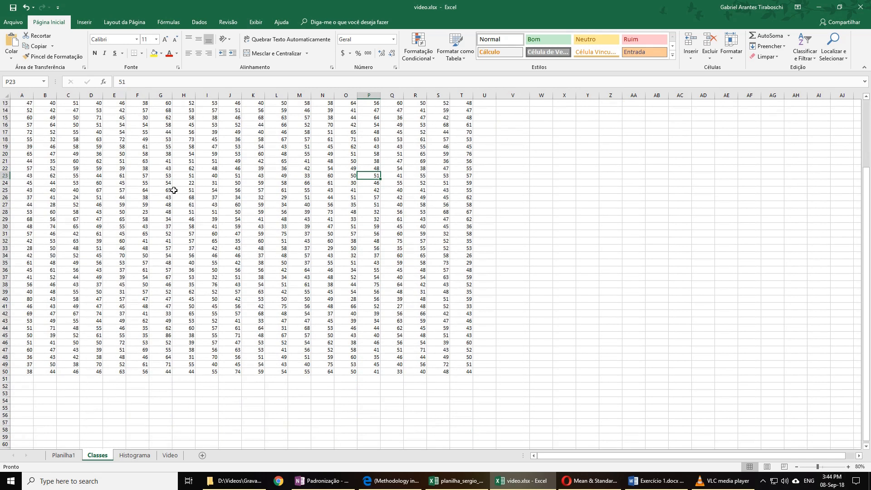
pyautogui.scroll(3, 174, 190)
pyautogui.moveTo(16, 101); pyautogui.dragTo(461, 426)
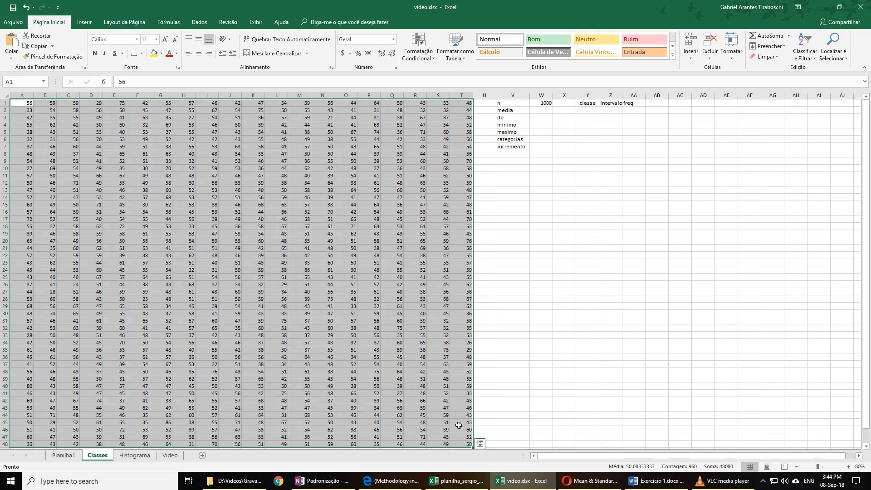
pyautogui.click(267, 197)
pyautogui.click(117, 116)
pyautogui.click(97, 117)
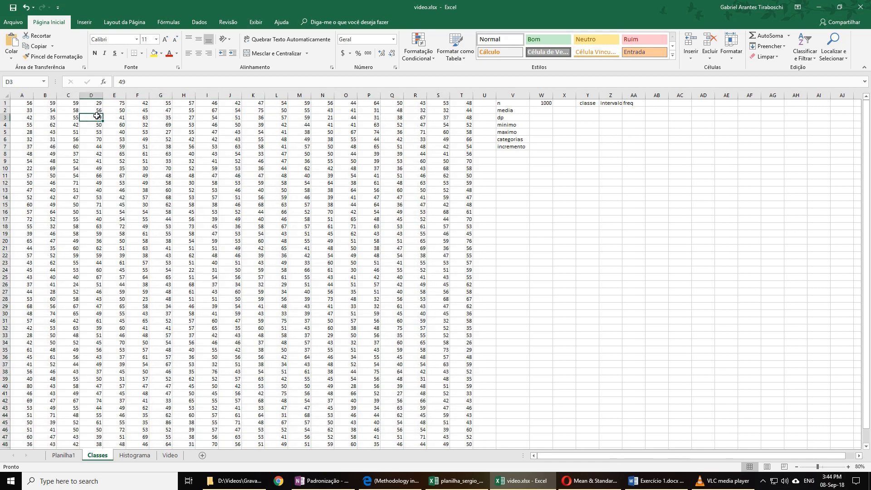
pyautogui.scroll(-1, 48, 111)
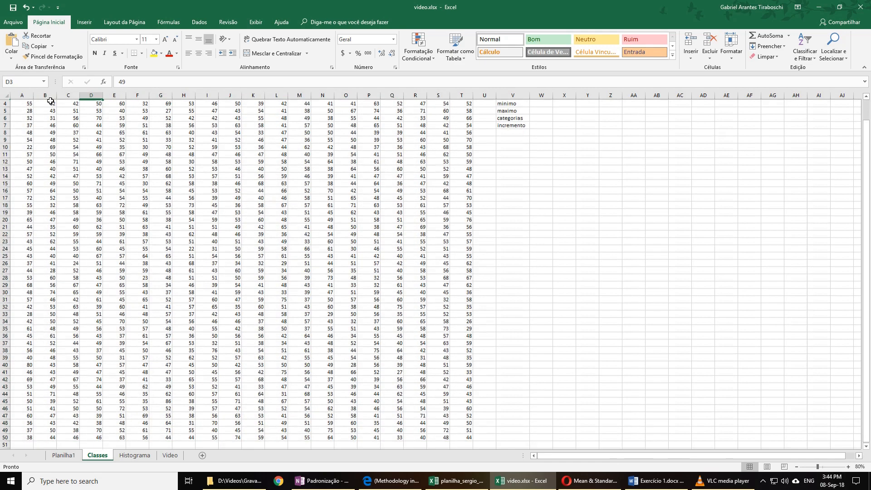
# Sort the scores in B1:B50 from largest to smallest, continuing with the current selection only.
pyautogui.scroll(1, 48, 97)
pyautogui.moveTo(46, 104); pyautogui.dragTo(47, 436)
pyautogui.scroll(1, 51, 136)
pyautogui.scroll(-5, 50, 133)
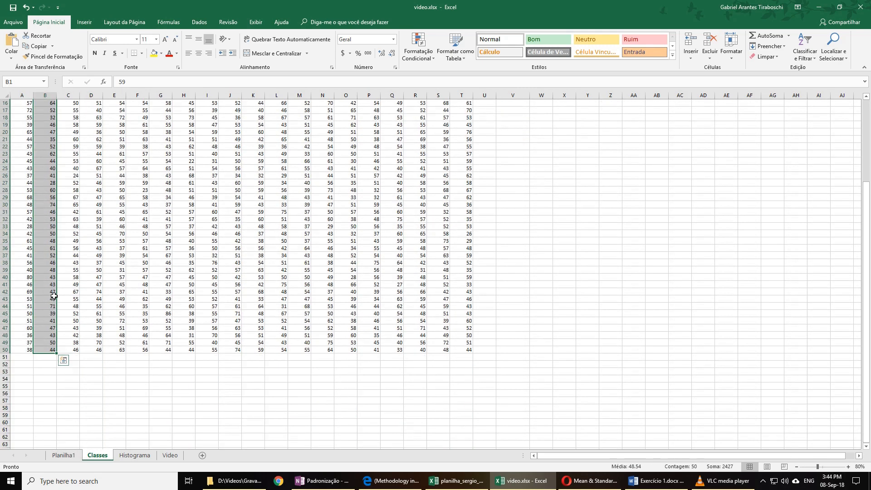
pyautogui.moveTo(45, 353)
pyautogui.mouseDown()
pyautogui.moveTo(45, 406)
pyautogui.moveTo(47, 354)
pyautogui.mouseUp()
pyautogui.scroll(5, 94, 209)
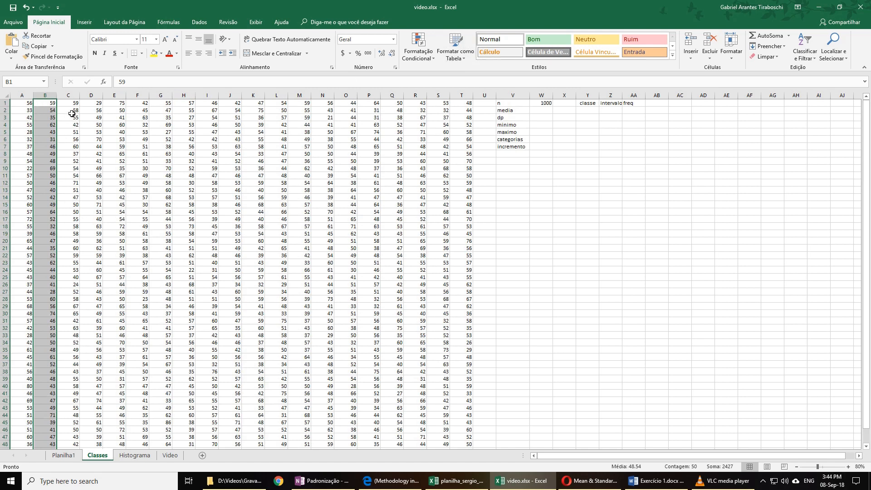
pyautogui.click(809, 64)
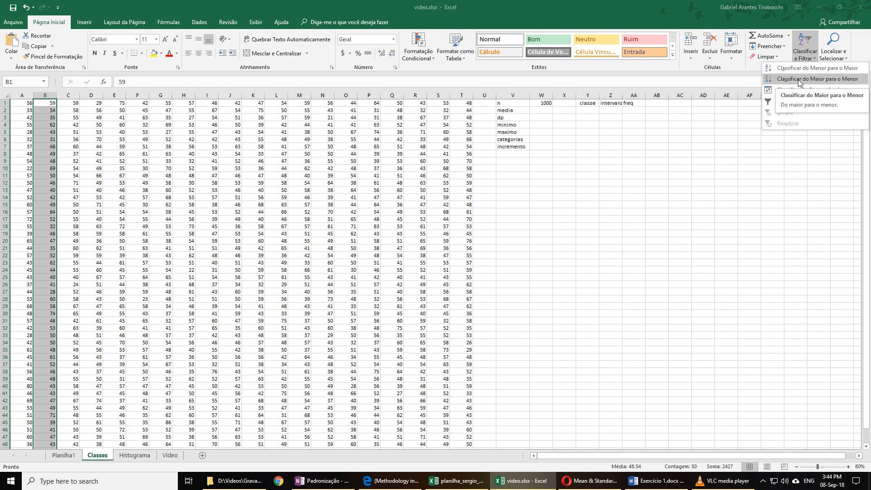
pyautogui.click(798, 80)
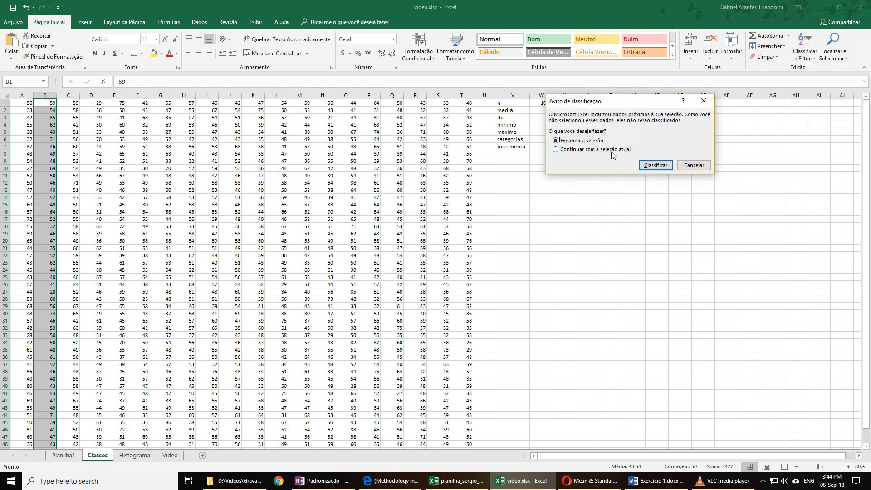
pyautogui.click(611, 151)
pyautogui.click(666, 166)
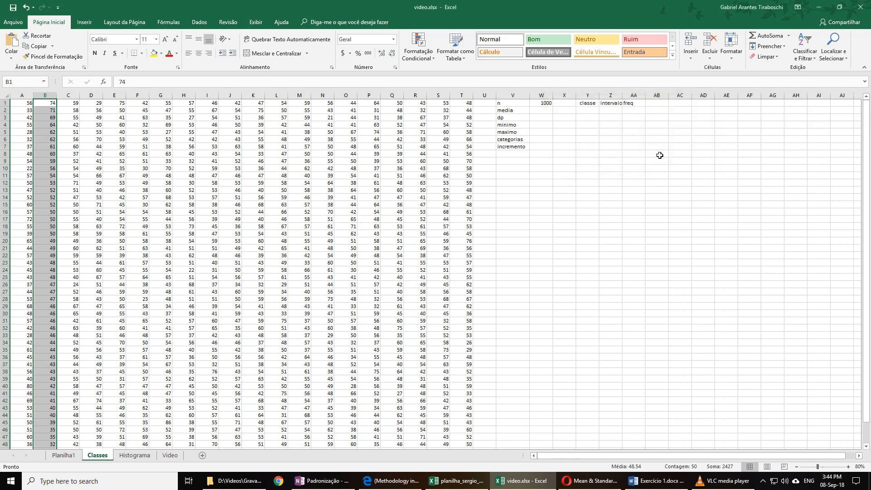
# Review the sorted scores in column B from the highest value to the lowest.
pyautogui.scroll(-5, 112, 189)
pyautogui.scroll(5, 93, 210)
pyautogui.scroll(-5, 45, 120)
pyautogui.scroll(5, 48, 123)
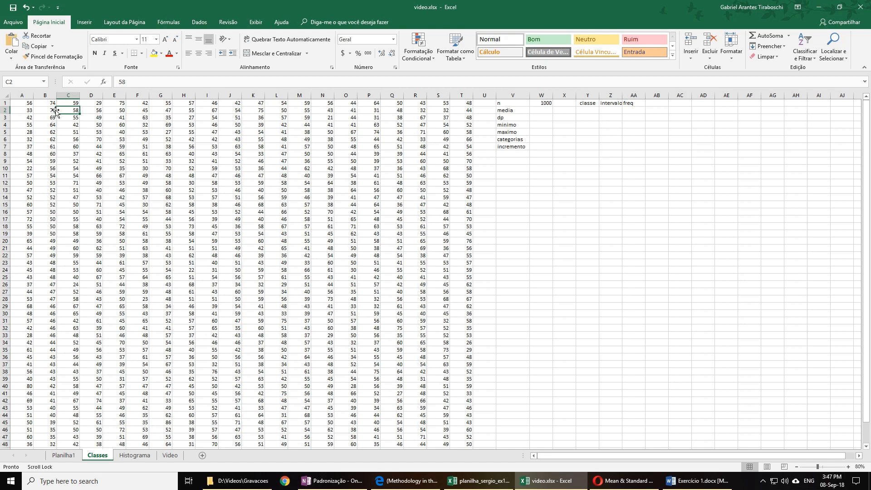
pyautogui.moveTo(52, 104); pyautogui.dragTo(50, 436)
pyautogui.scroll(1, 35, 209)
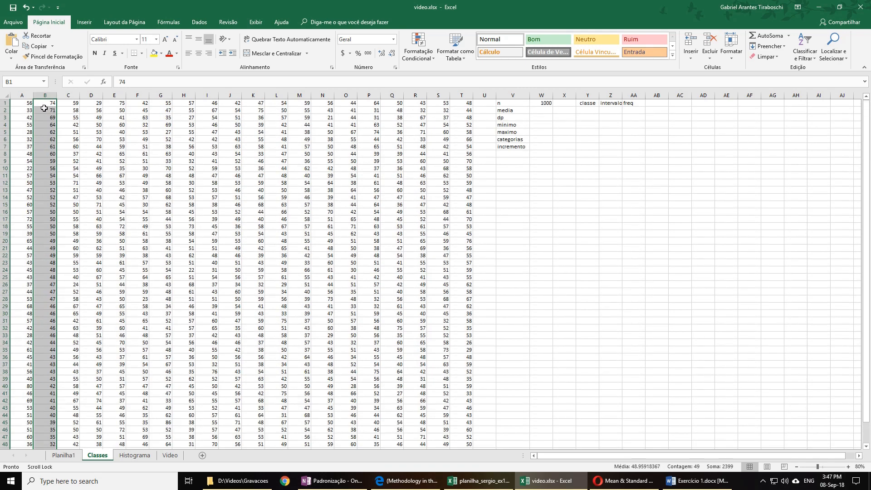
pyautogui.scroll(-7, 45, 108)
pyautogui.scroll(7, 97, 200)
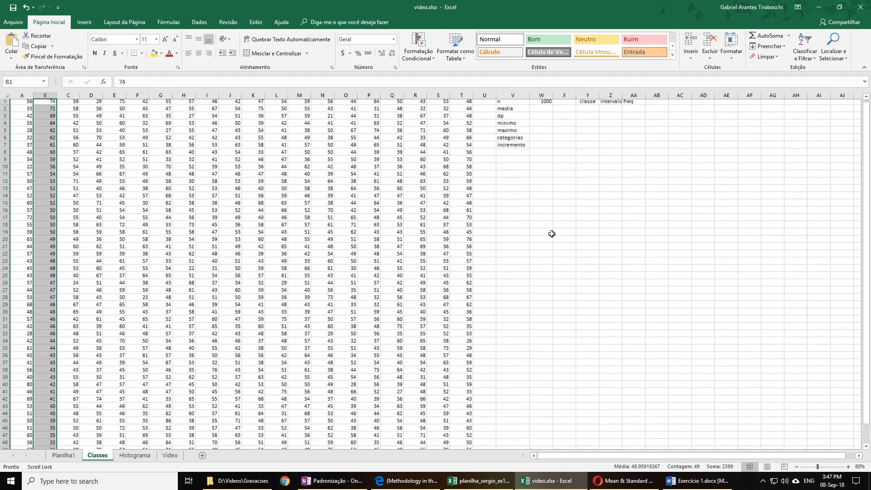
# Enter the example scores 99, 90, 85 and 80 in cells B57 to B60, beneath the data.
pyautogui.scroll(-12, 71, 284)
pyautogui.click(43, 247)
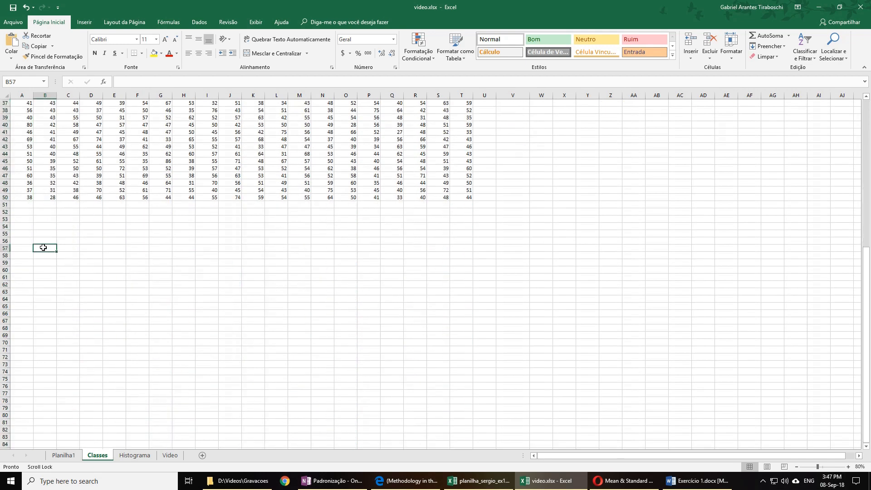
pyautogui.write('99')
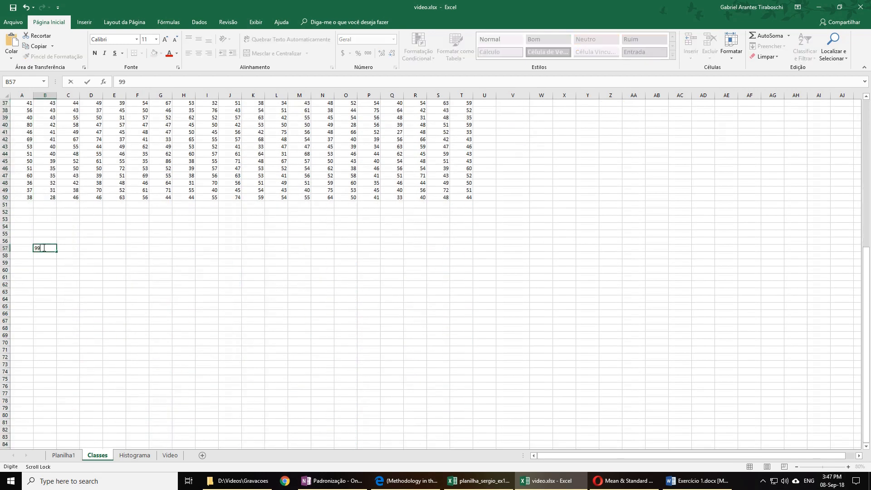
pyautogui.scroll(-1, 43, 247)
pyautogui.press('Return')
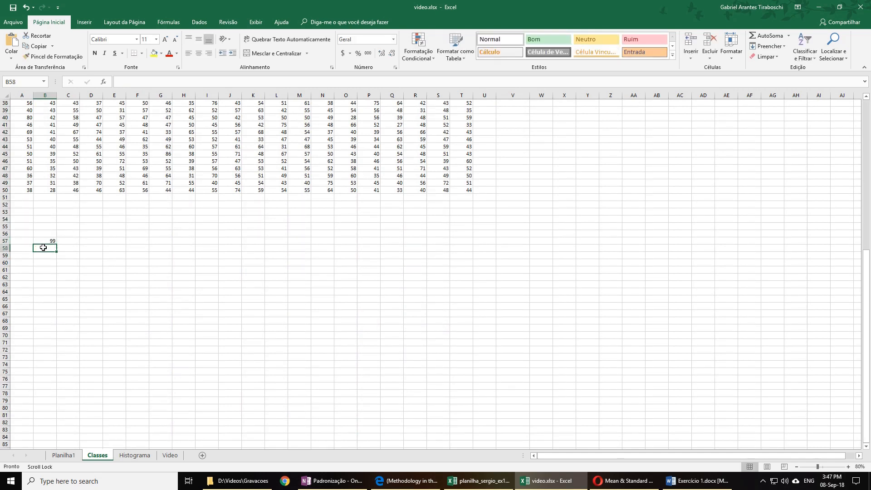
pyautogui.write('90')
pyautogui.press('Return')
pyautogui.write('85')
pyautogui.press('Return')
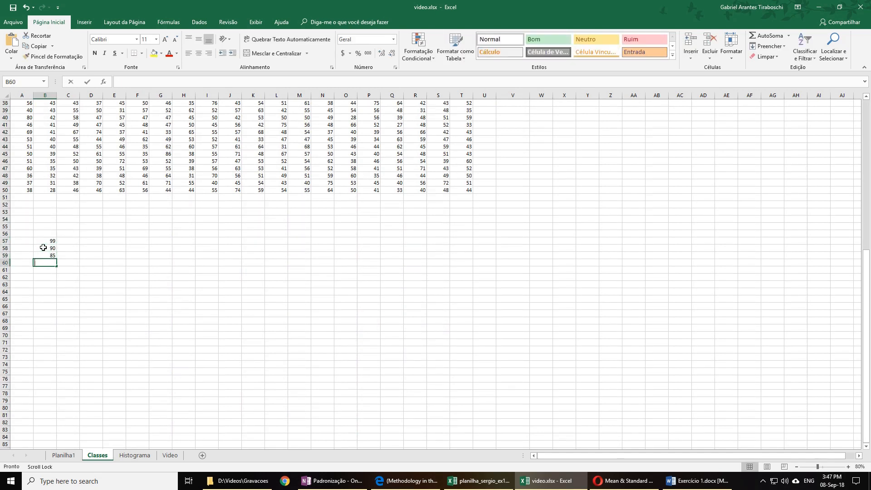
pyautogui.write('80')
pyautogui.press('Return')
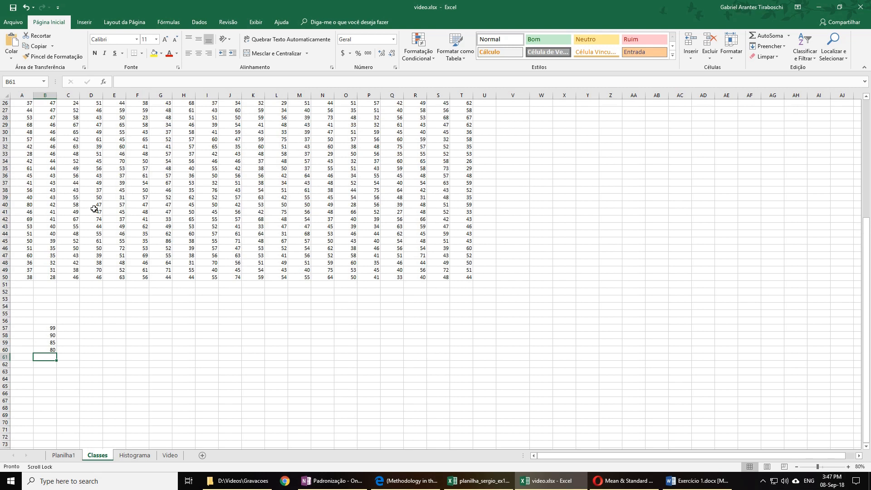
# Enter 5 in C57 and 10 in C58 beside the example scores 99 and 90.
pyautogui.scroll(-2, 95, 208)
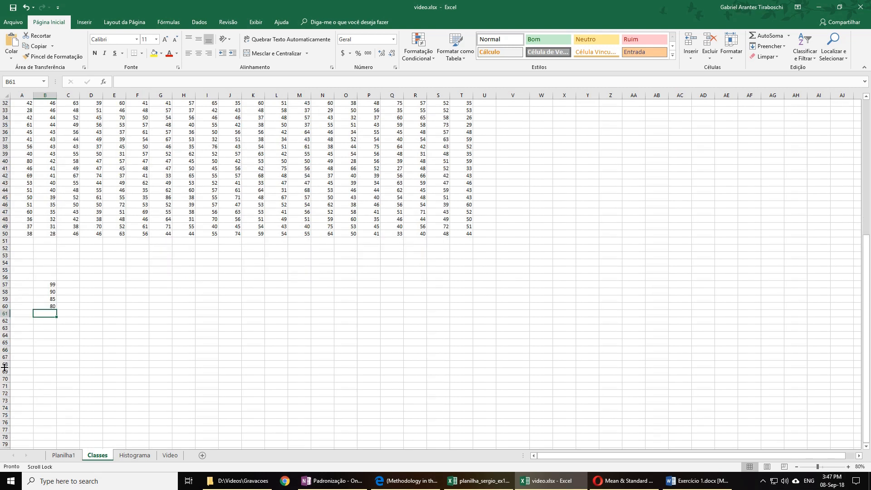
pyautogui.click(51, 285)
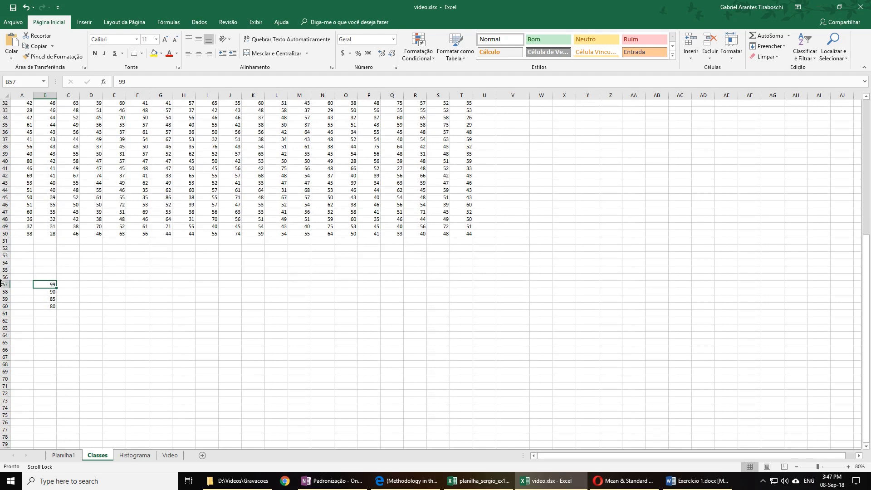
pyautogui.scroll(4, 73, 258)
pyautogui.scroll(-3, 73, 257)
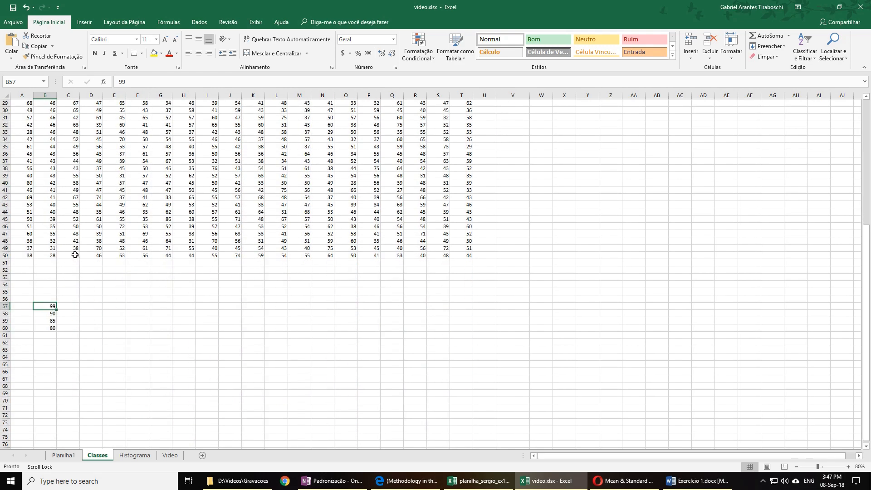
pyautogui.click(66, 306)
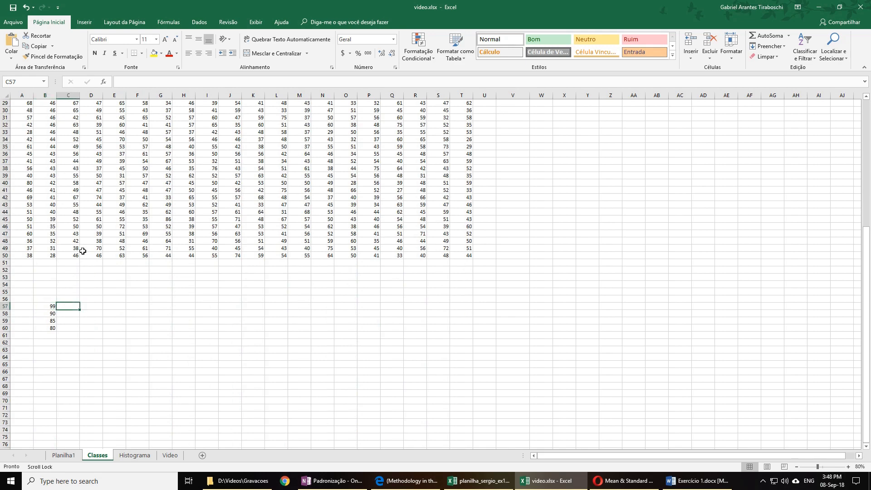
pyautogui.scroll(9, 73, 236)
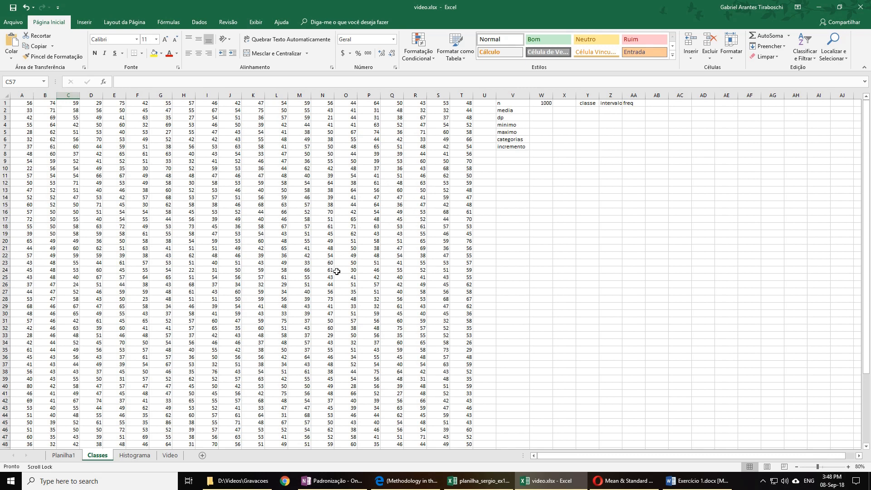
pyautogui.scroll(-9, 284, 379)
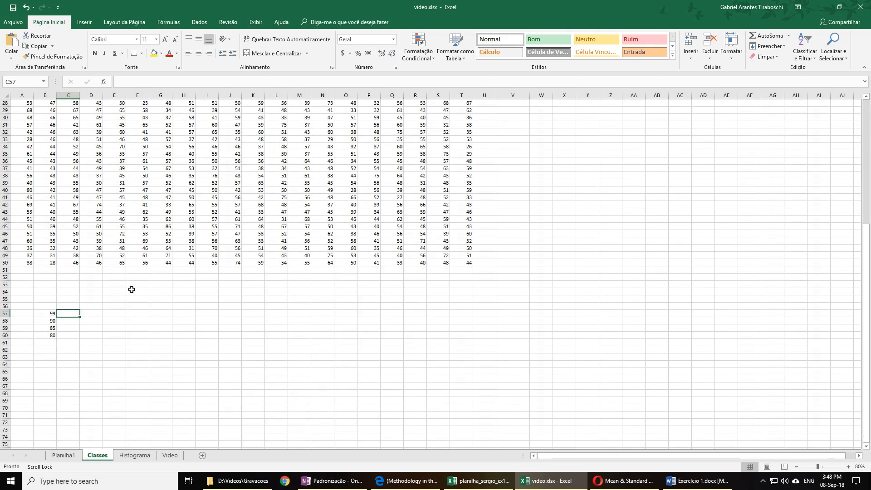
pyautogui.write('5')
pyautogui.press('Return')
pyautogui.scroll(4, 162, 267)
pyautogui.scroll(-7, 164, 261)
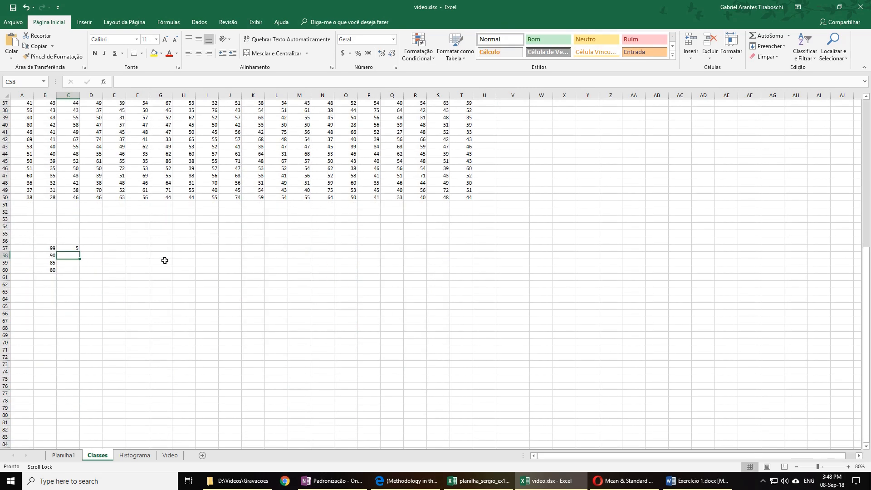
pyautogui.scroll(3, 165, 260)
pyautogui.write('10')
pyautogui.press('Return')
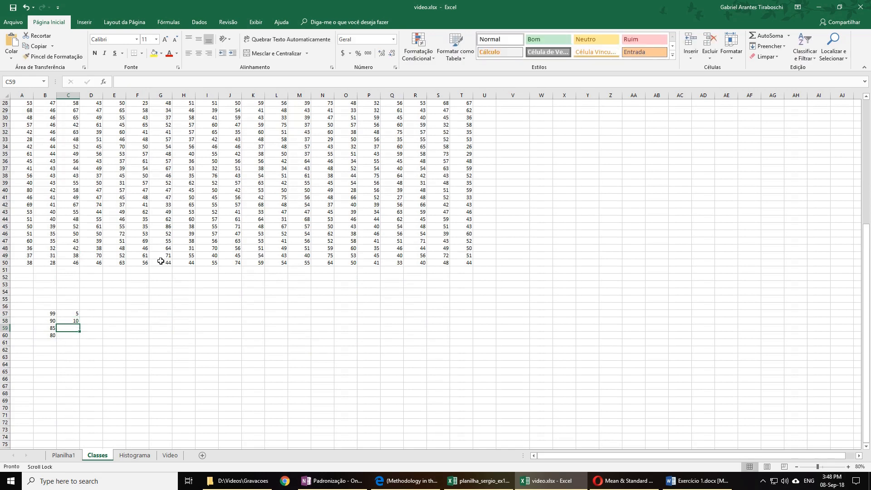
pyautogui.scroll(9, 156, 205)
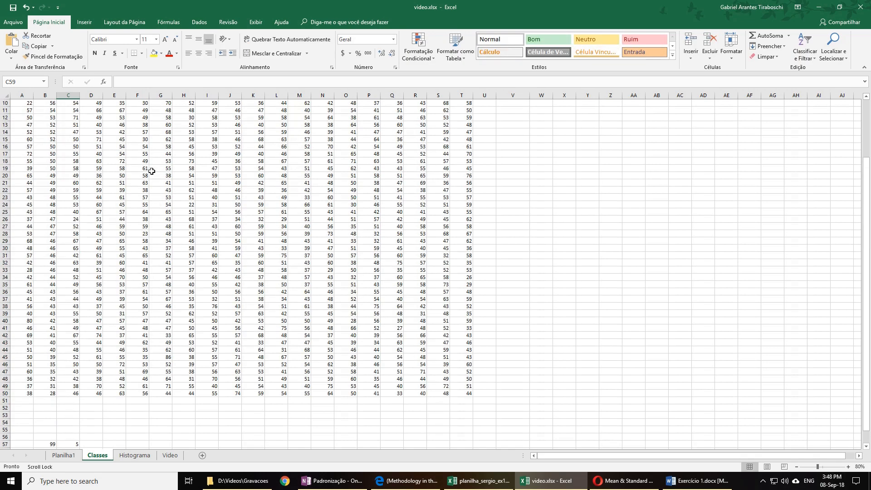
pyautogui.scroll(-7, 184, 161)
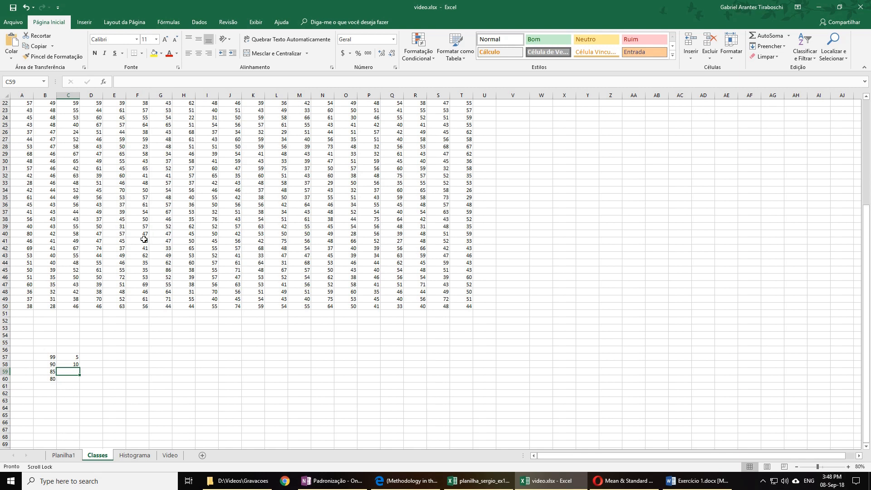
pyautogui.click(77, 379)
pyautogui.click(76, 371)
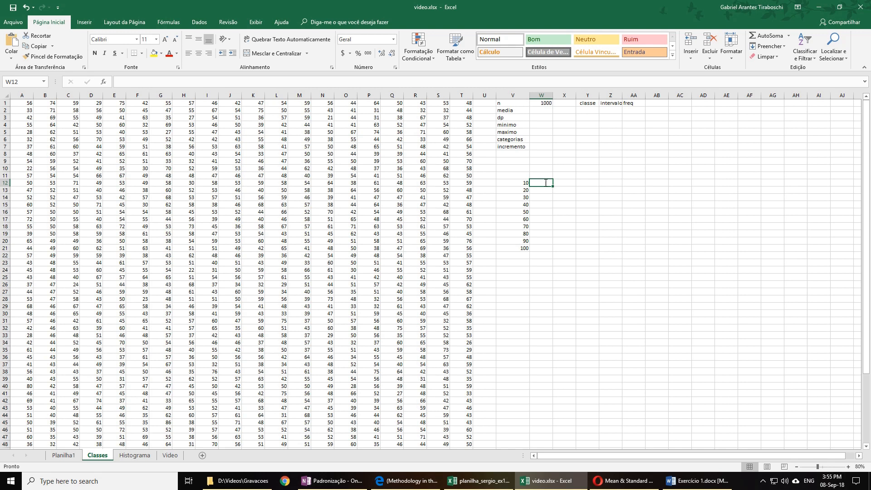
# Enter =CONT.SES(A1:T50,V12) in W12 to count how many scores equal the value in V12.
pyautogui.write('=cont')
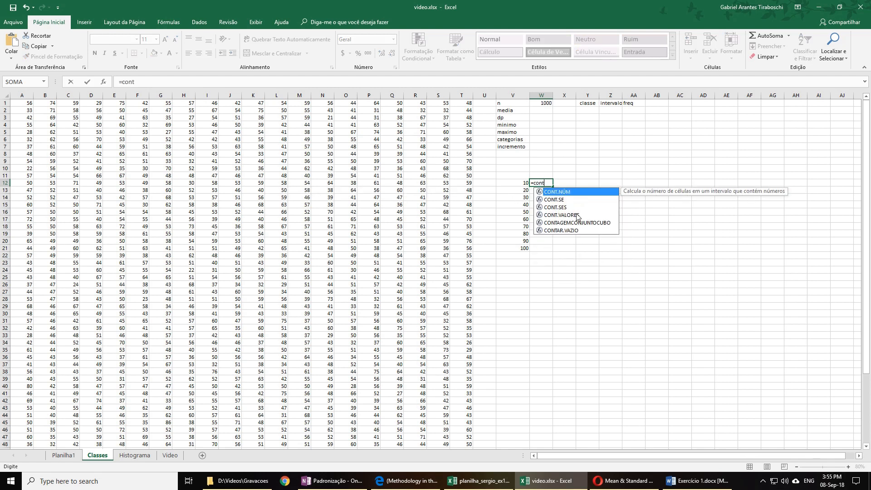
pyautogui.doubleClick(560, 206)
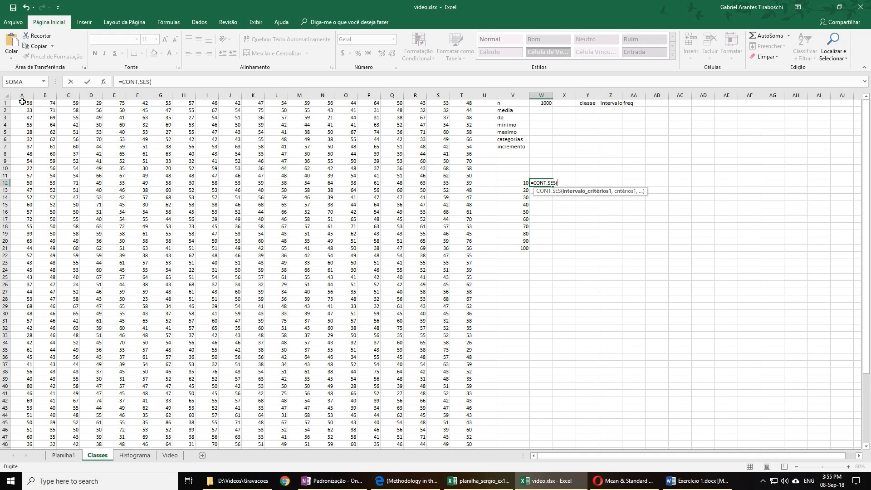
pyautogui.moveTo(22, 102); pyautogui.dragTo(460, 436)
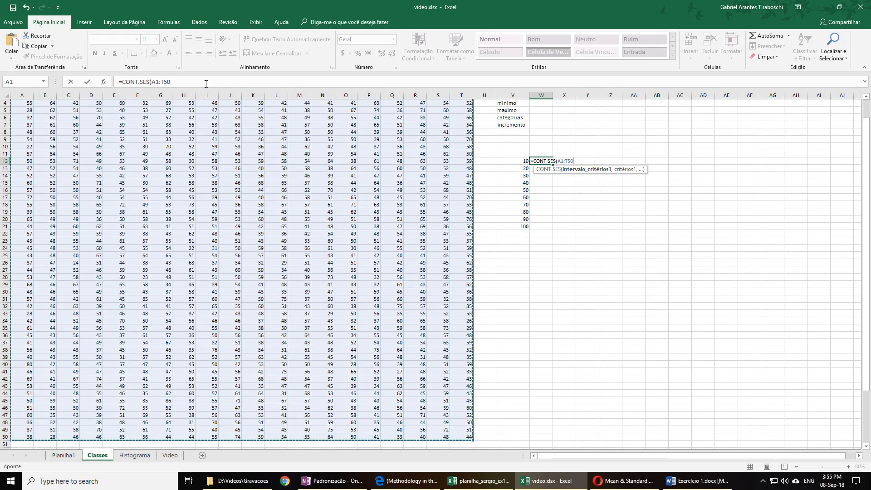
pyautogui.click(205, 83)
pyautogui.write(',')
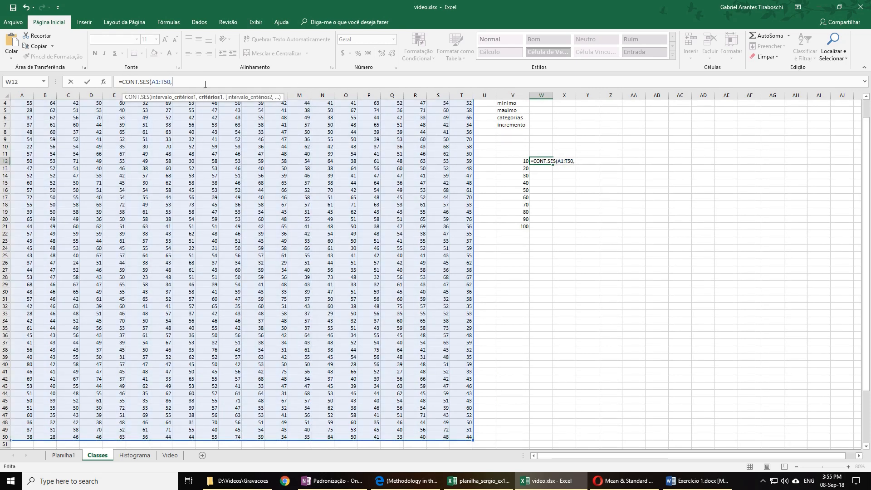
pyautogui.click(516, 161)
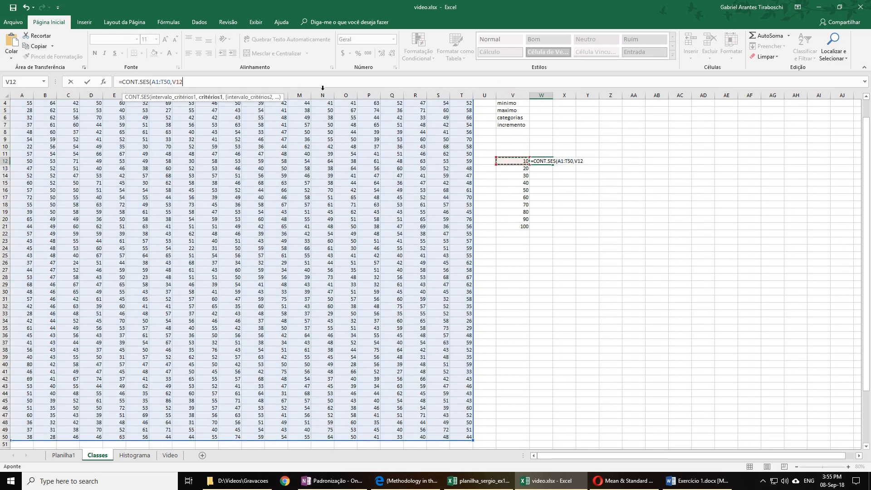
pyautogui.write(')')
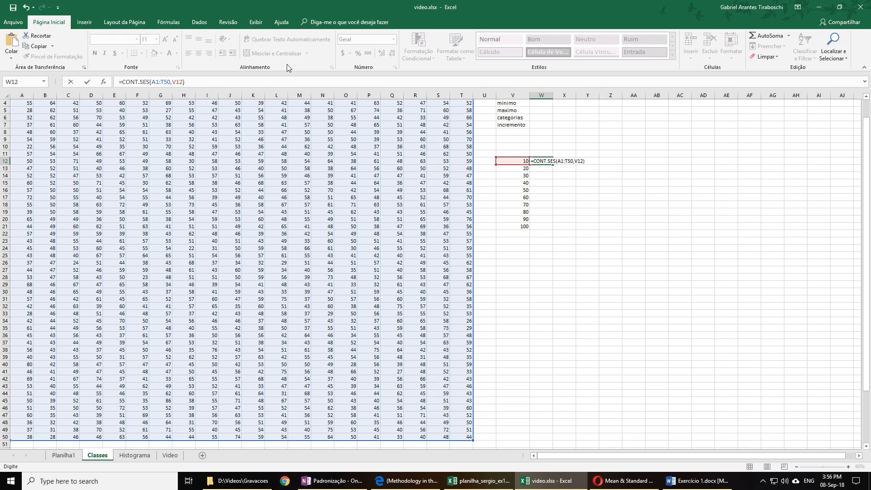
pyautogui.press('Return')
pyautogui.press('Up')
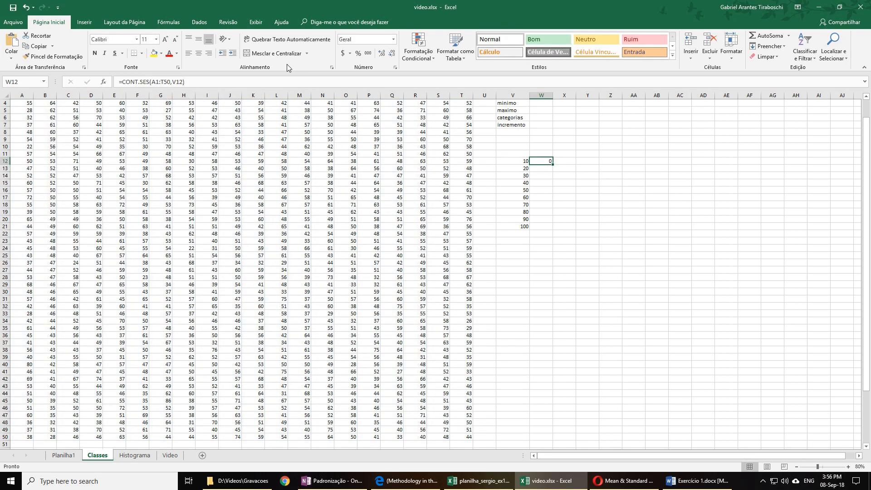
pyautogui.scroll(1, 290, 227)
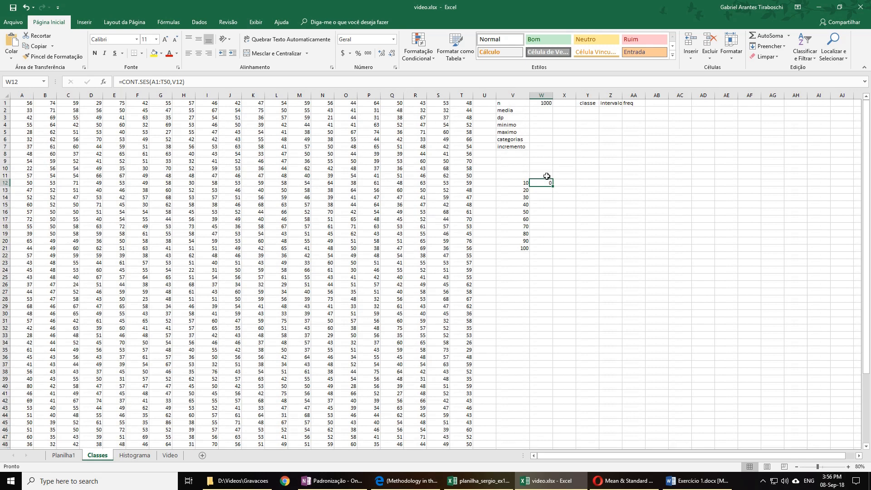
# Review the comparison values in V12:V21 that the count formula in W12 has to cover.
pyautogui.click(522, 181)
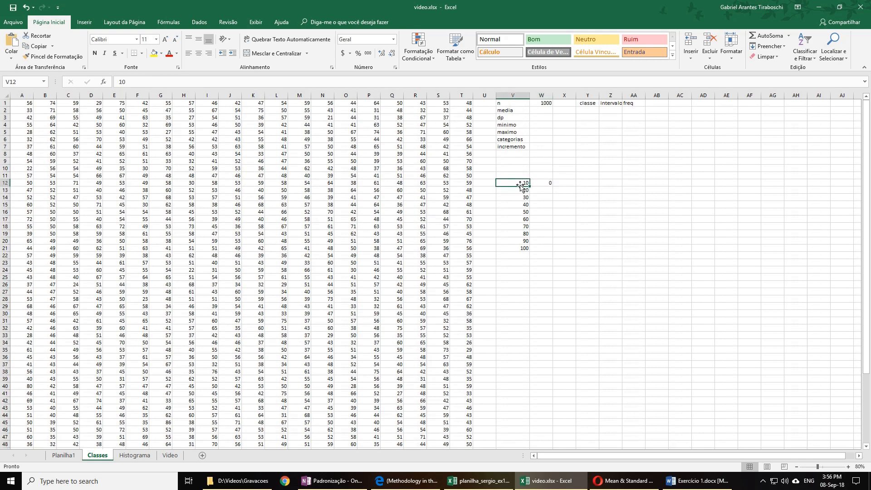
pyautogui.click(521, 205)
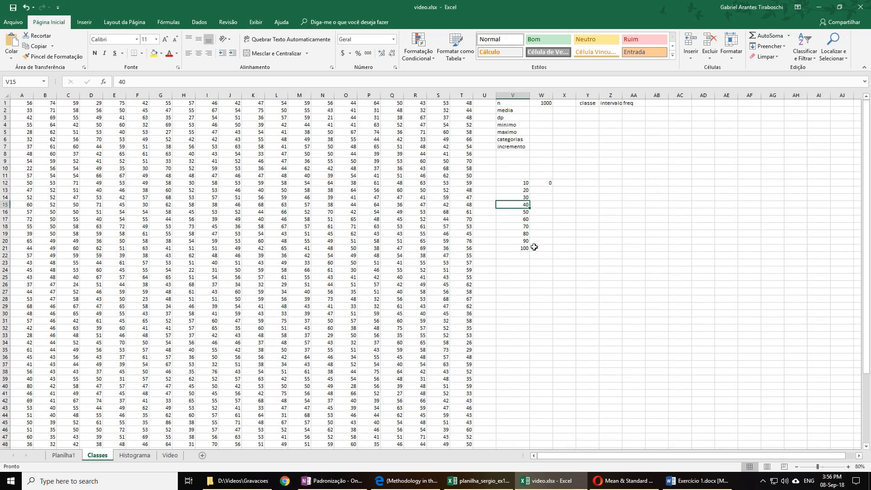
pyautogui.click(545, 182)
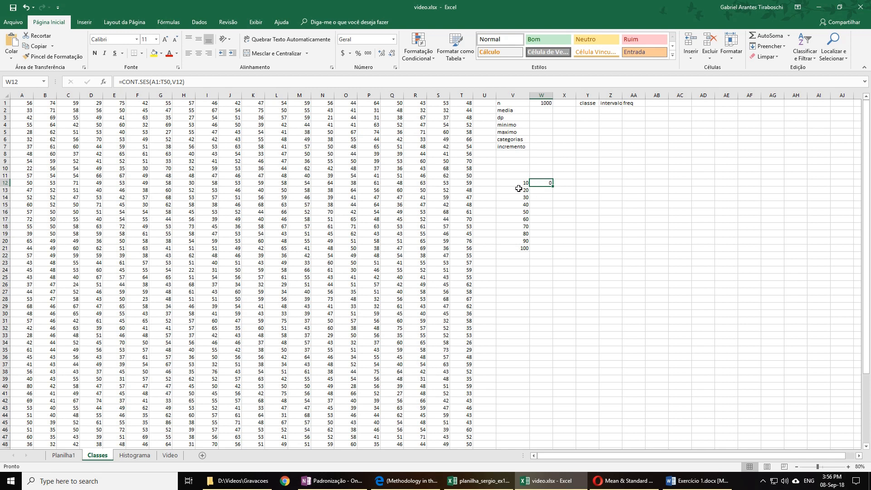
pyautogui.click(525, 184)
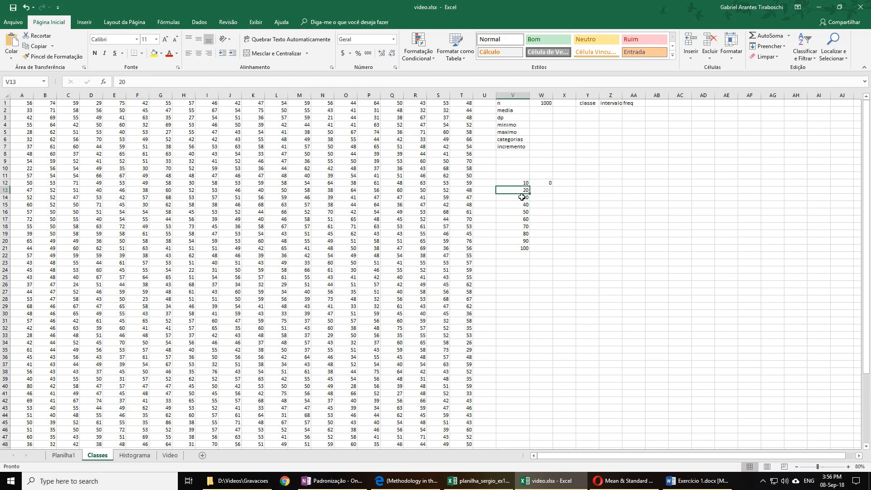
pyautogui.click(521, 198)
pyautogui.click(520, 206)
pyautogui.click(520, 211)
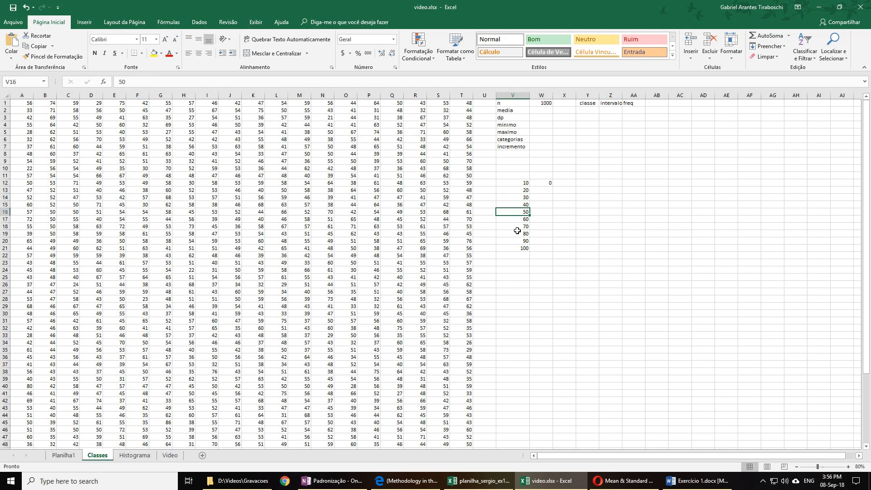
pyautogui.click(517, 219)
pyautogui.click(518, 227)
pyautogui.click(517, 235)
pyautogui.click(514, 242)
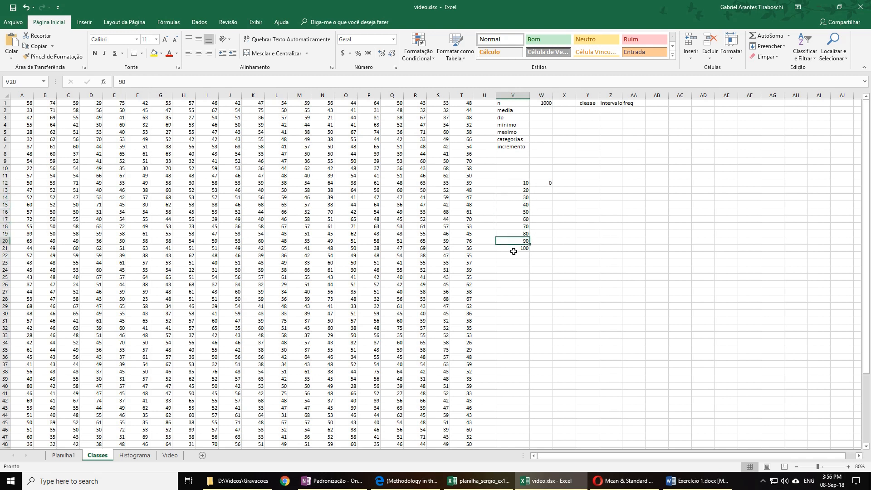
pyautogui.click(514, 249)
# Fix the rows of the score range in W12's formula as A$1:T$50 and fill the formula down to W21.
pyautogui.click(544, 183)
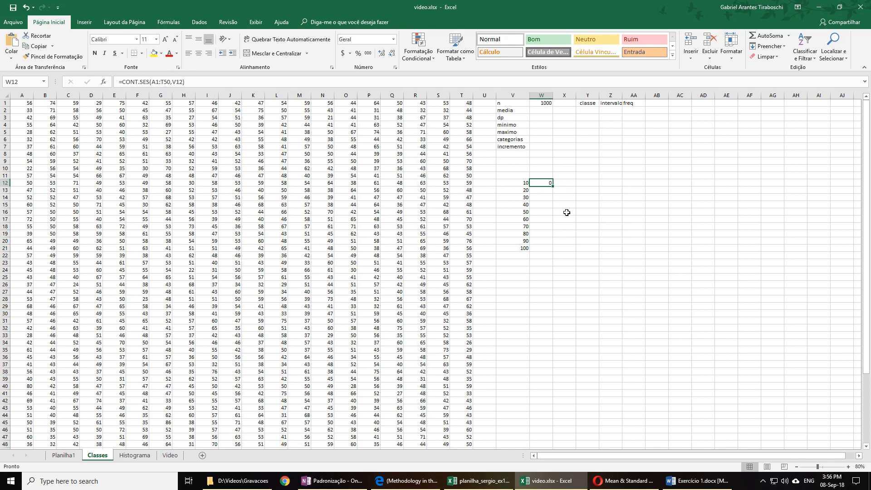
pyautogui.click(155, 82)
pyautogui.write('$')
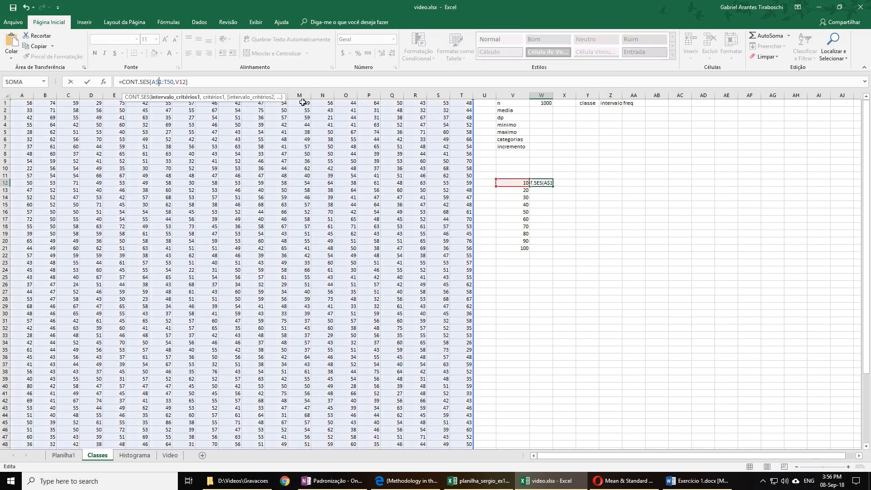
pyautogui.press('Right')
pyautogui.press('Right')
pyautogui.write('$')
pyautogui.press('End')
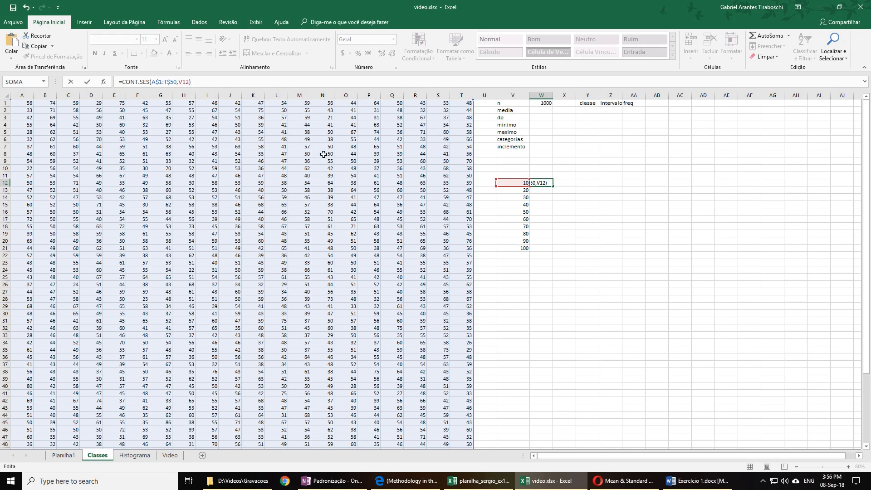
pyautogui.press('Return')
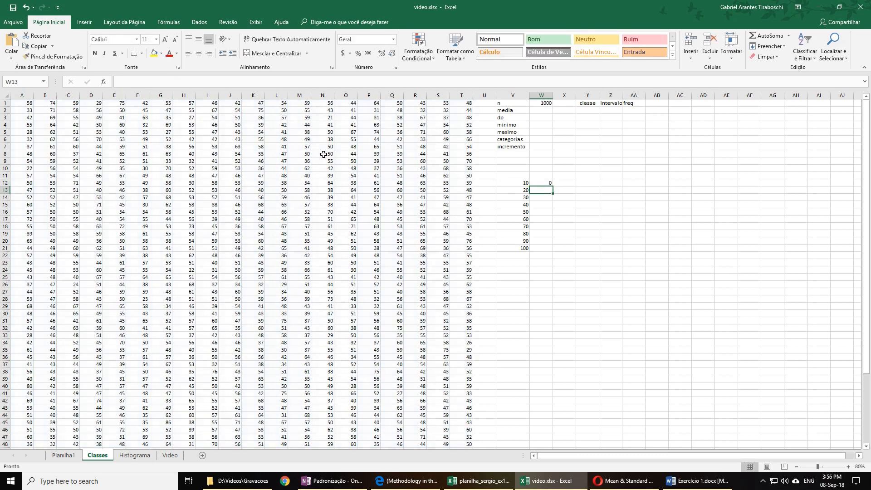
pyautogui.click(549, 184)
pyautogui.moveTo(550, 187); pyautogui.dragTo(552, 250)
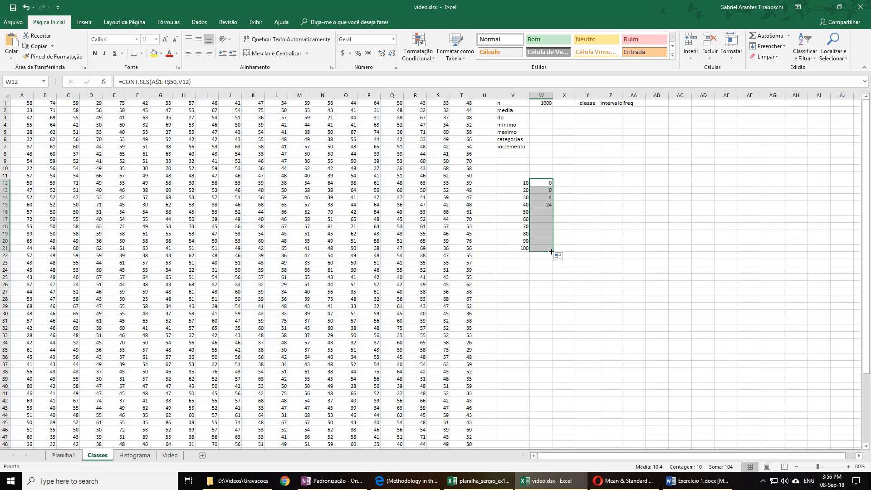
# Examine the counts in W12:W21 against their matching values in column V, especially those for 30, 40 and 50.
pyautogui.click(533, 207)
pyautogui.click(548, 198)
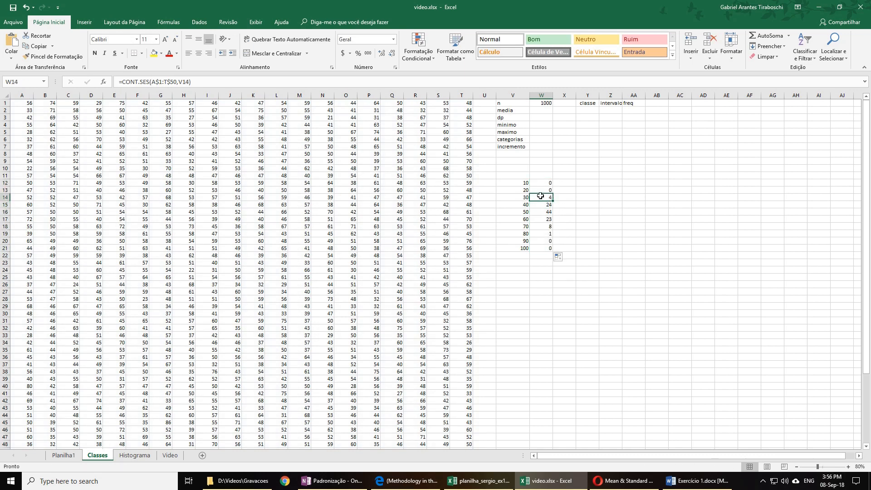
pyautogui.click(525, 198)
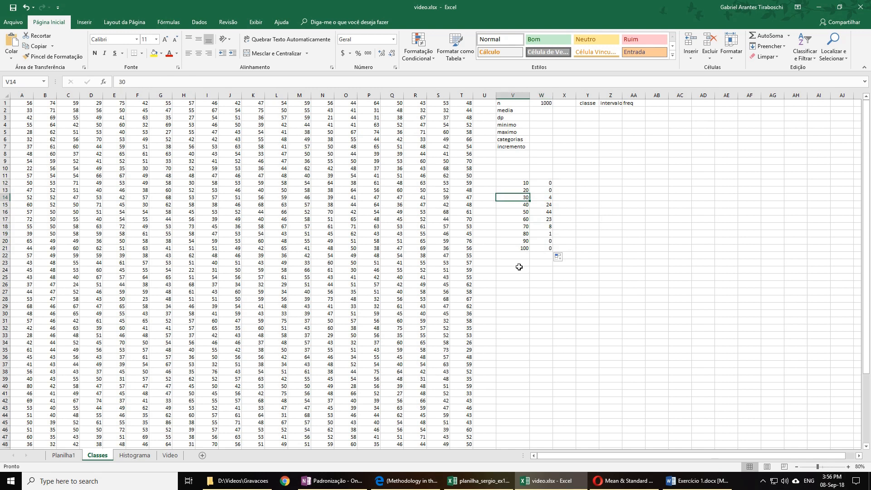
pyautogui.click(545, 204)
pyautogui.click(521, 206)
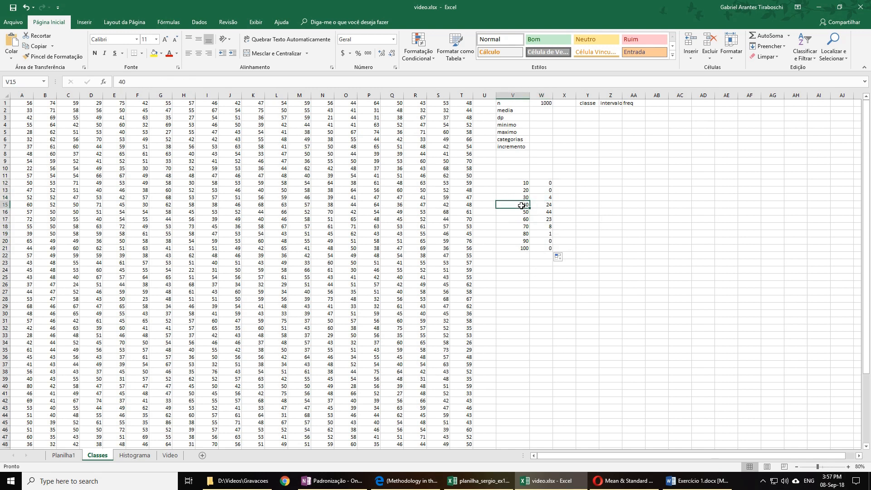
pyautogui.click(546, 213)
pyautogui.click(522, 213)
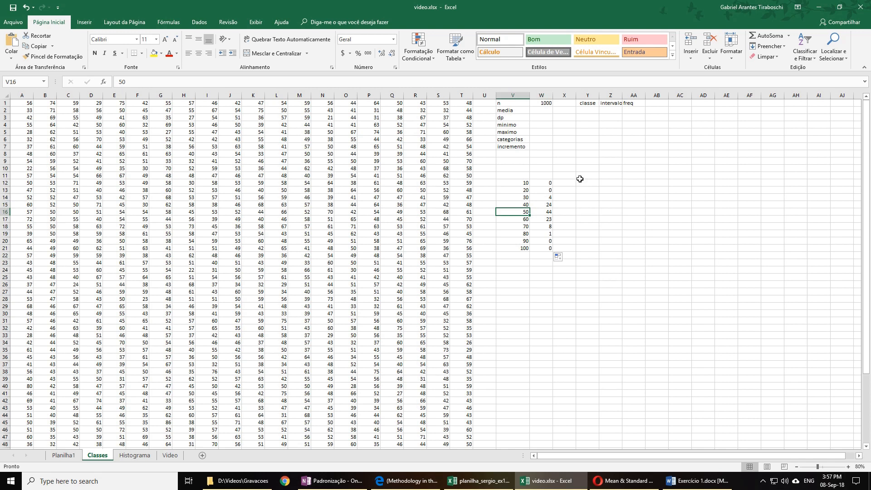
pyautogui.click(540, 183)
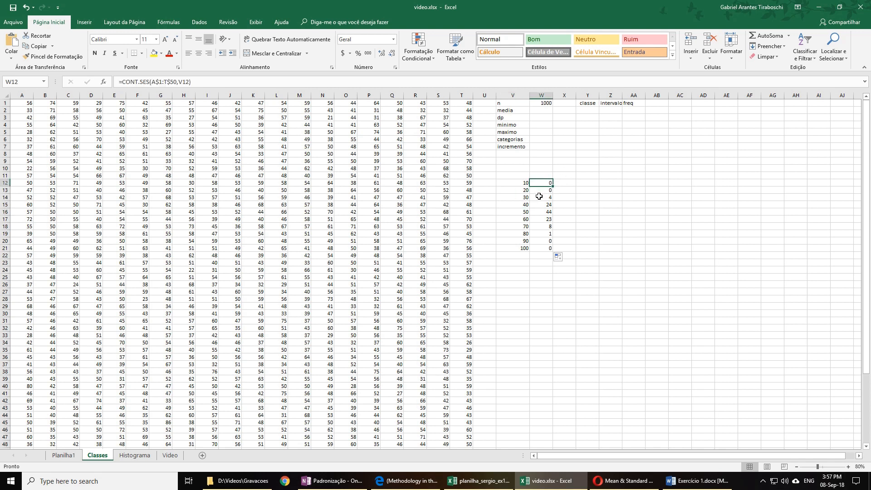
pyautogui.click(540, 191)
pyautogui.click(546, 198)
pyautogui.click(542, 212)
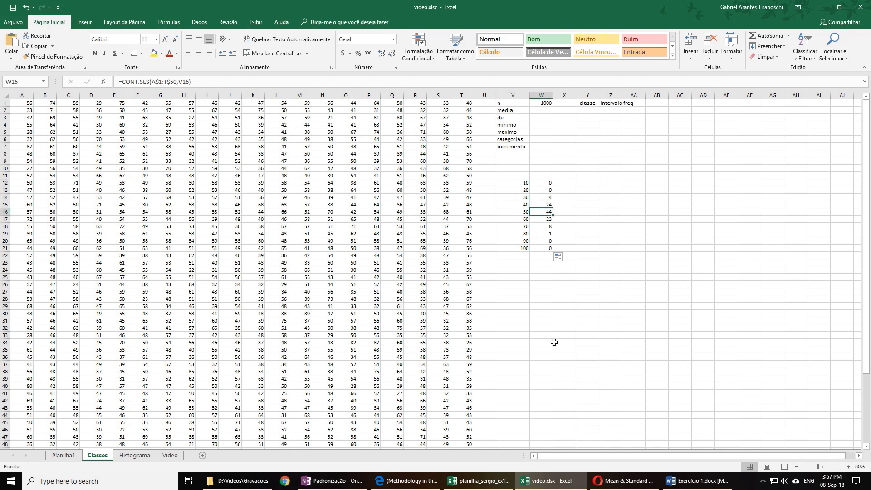
pyautogui.click(542, 196)
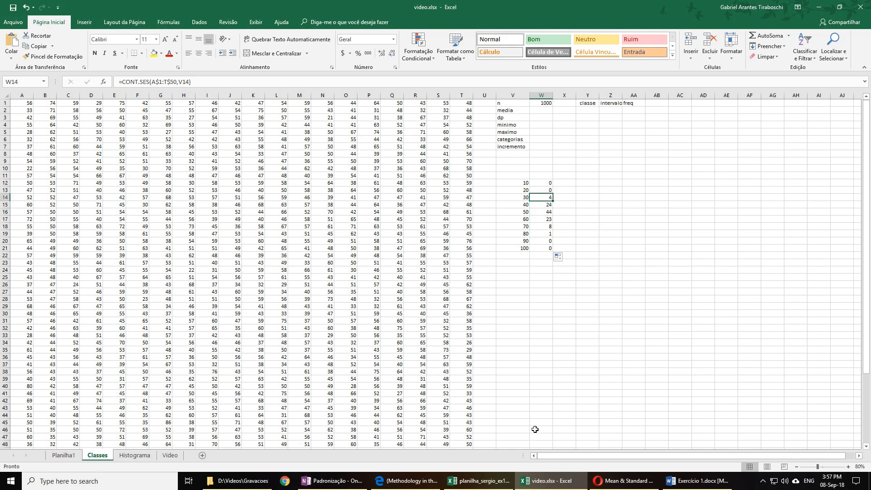
pyautogui.click(544, 205)
pyautogui.click(547, 213)
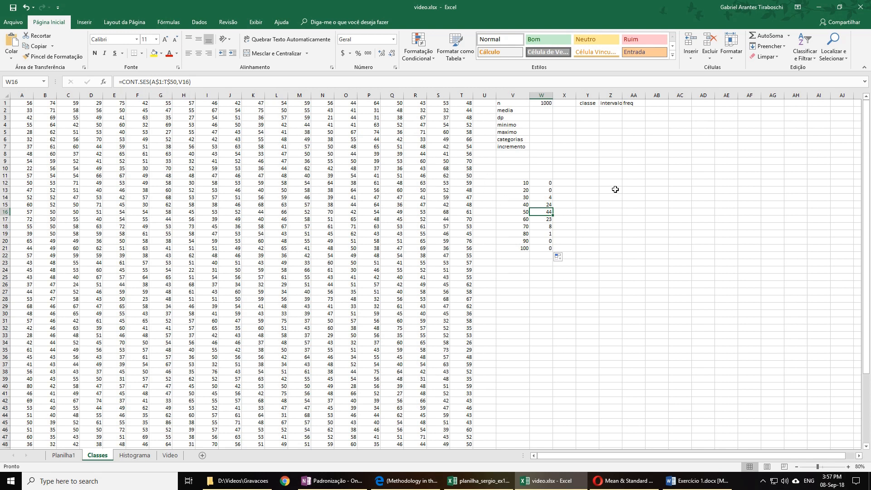
# Enter =FREQÜÊNCIA(A1:T50,V12) in X12 to get the frequency of scores up to the value in V12.
pyautogui.click(562, 181)
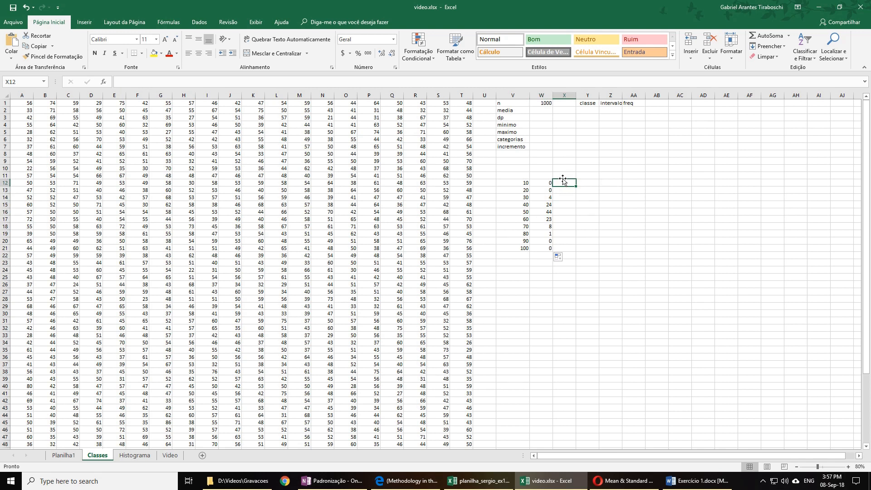
pyautogui.write('=')
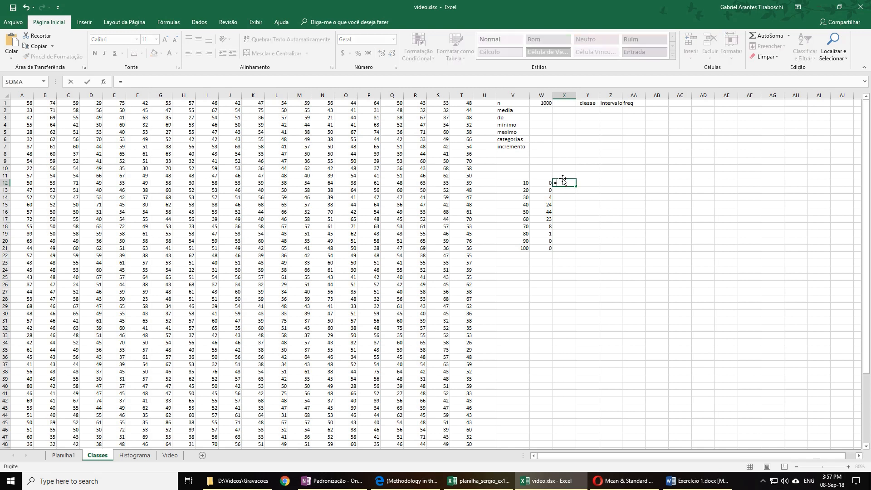
pyautogui.write('fre')
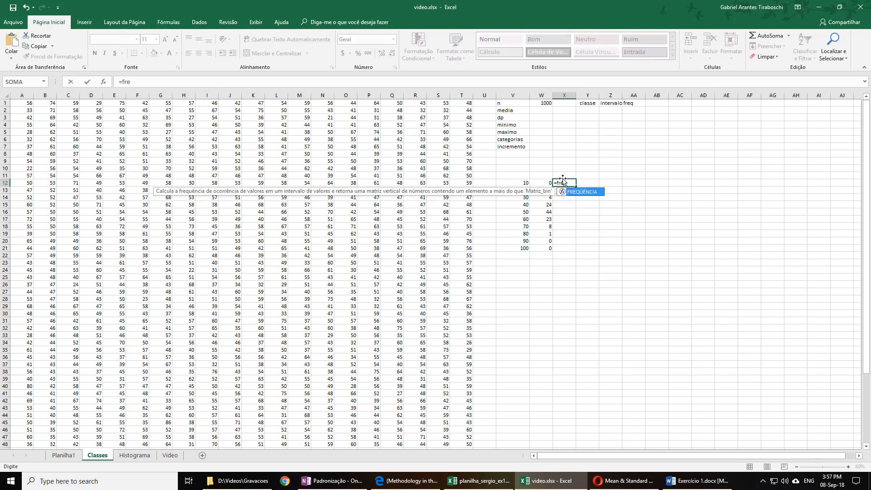
pyautogui.doubleClick(576, 193)
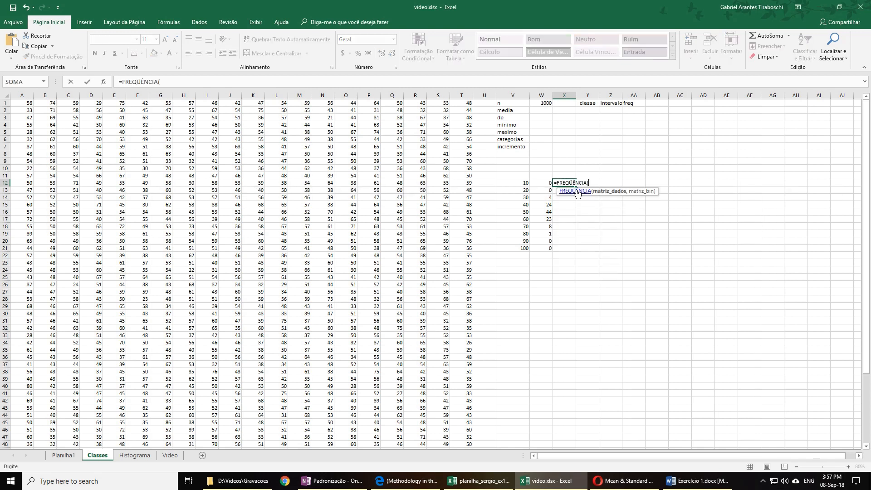
pyautogui.moveTo(18, 103); pyautogui.dragTo(467, 433)
pyautogui.scroll(1, 544, 272)
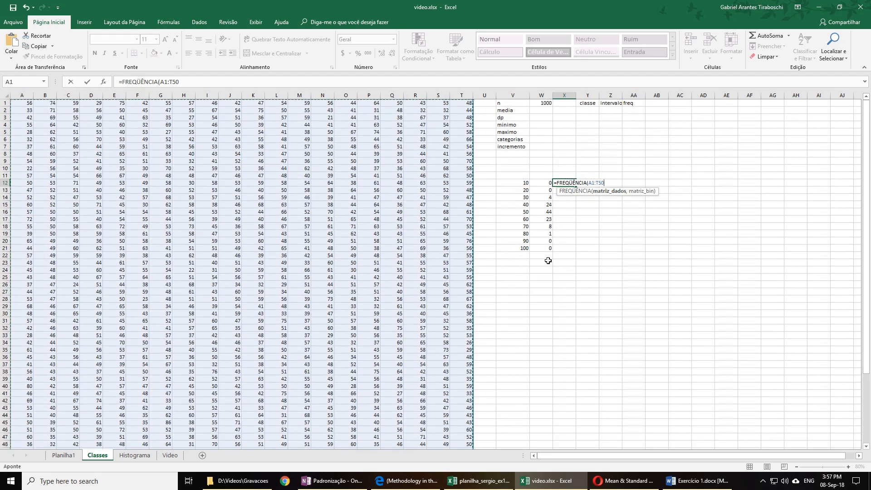
pyautogui.write(',')
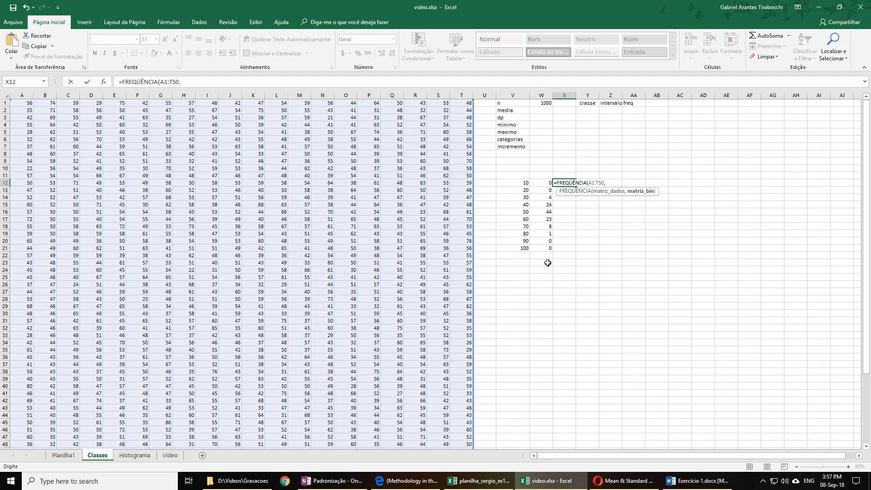
pyautogui.click(520, 182)
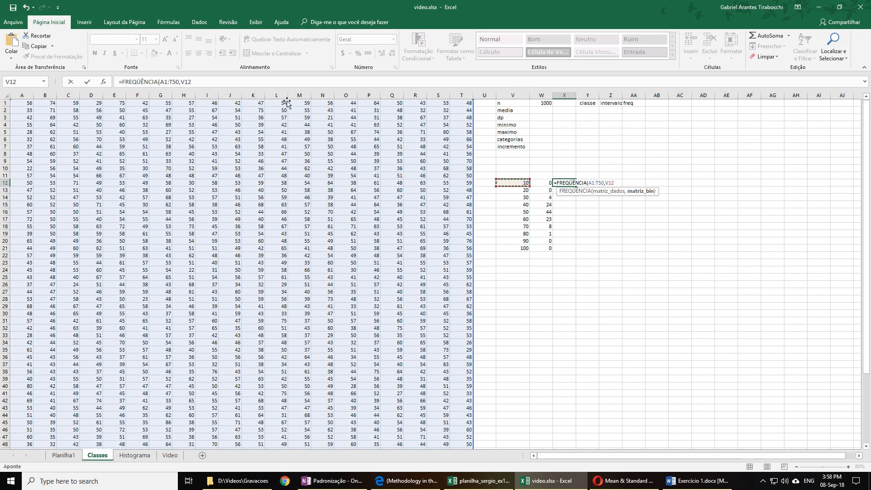
pyautogui.click(253, 81)
pyautogui.write(')')
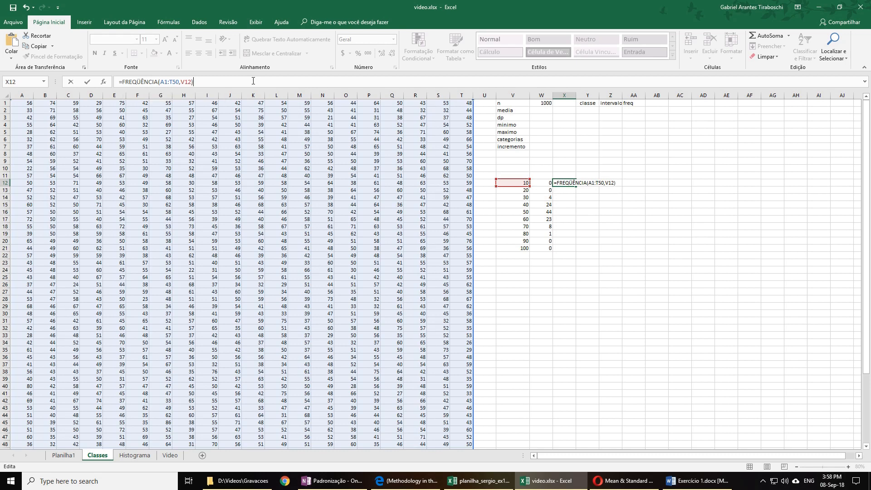
pyautogui.hotkey('ctrl', 'Return')
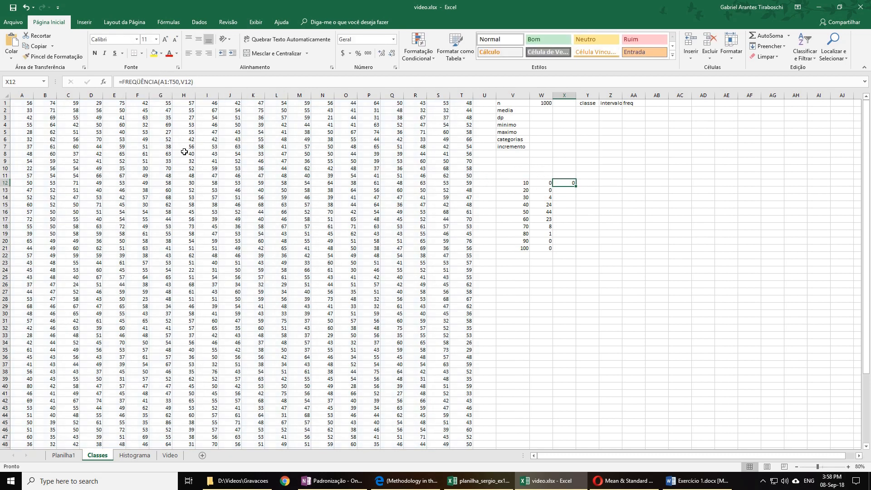
# Fix the rows of the score range in X12's formula as A$1:T$50 and fill the formula down to X21.
pyautogui.scroll(-3, 266, 202)
pyautogui.scroll(3, 265, 198)
pyautogui.click(165, 82)
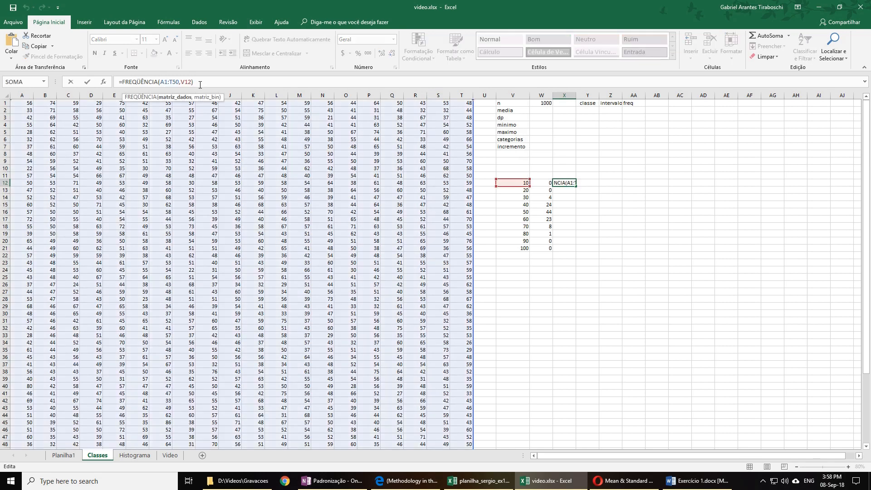
pyautogui.write('$')
pyautogui.press('Right')
pyautogui.write('$')
pyautogui.press('Return')
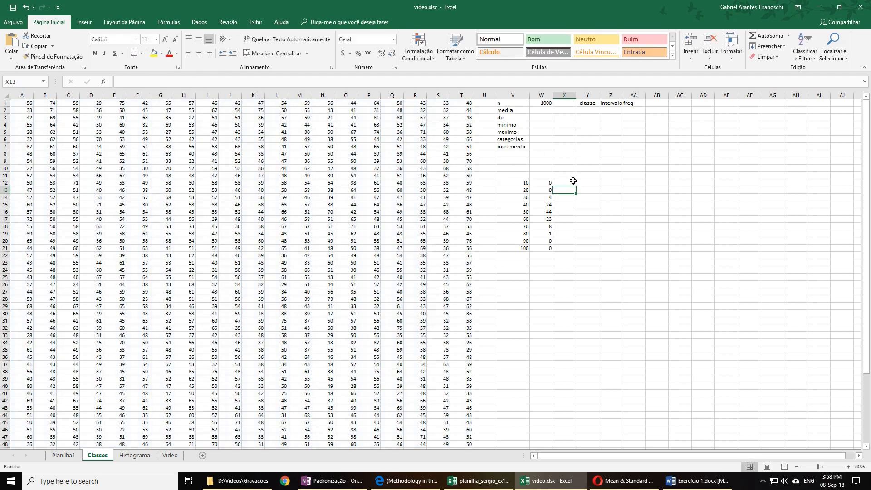
pyautogui.click(572, 182)
pyautogui.moveTo(575, 186); pyautogui.dragTo(573, 250)
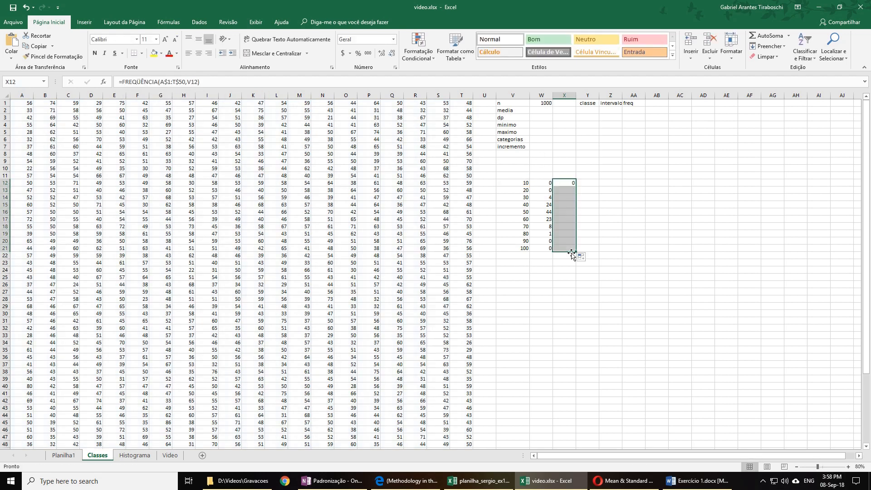
pyautogui.click(608, 236)
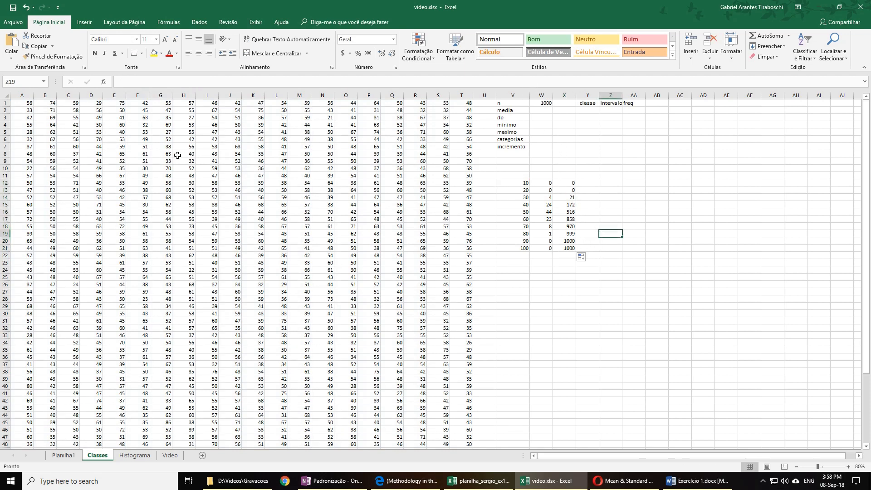
# Examine the FREQÜÊNCIA results in X12:X21 against their limits in column V, especially those for 30, 40, 50 and 100.
pyautogui.click(567, 249)
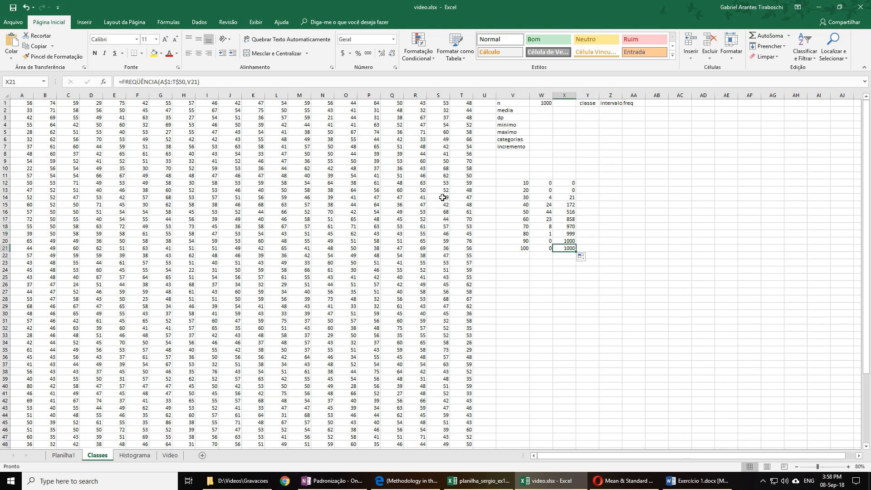
pyautogui.click(525, 197)
pyautogui.click(570, 205)
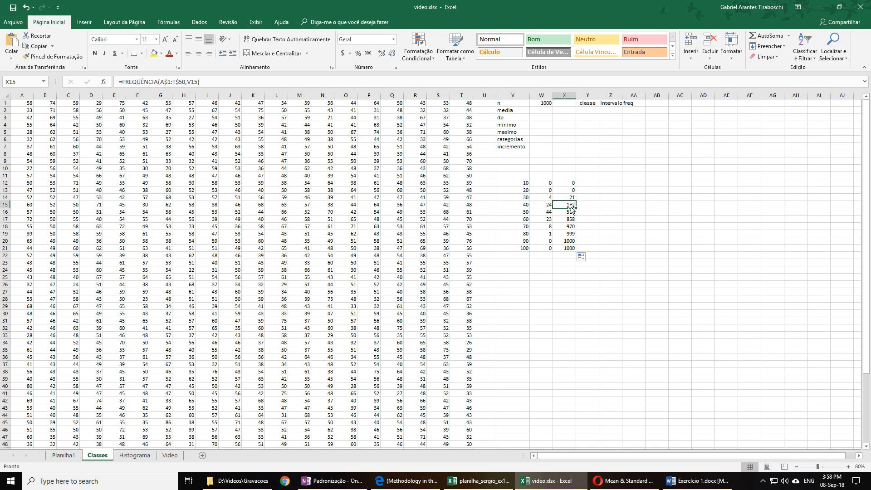
pyautogui.click(522, 205)
pyautogui.click(570, 212)
pyautogui.click(524, 214)
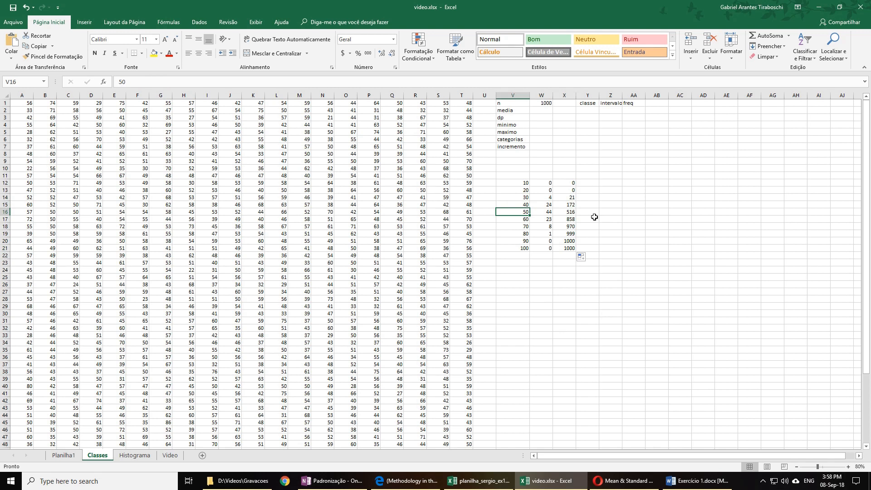
pyautogui.click(569, 182)
pyautogui.click(568, 190)
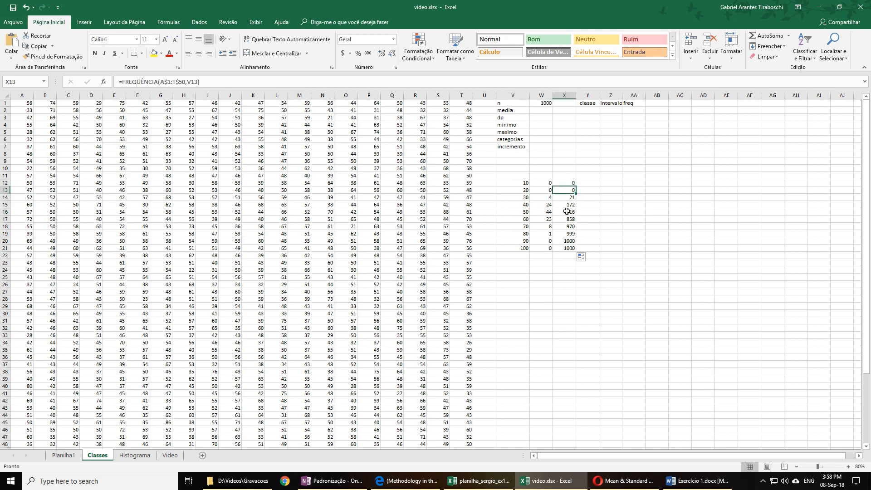
pyautogui.click(567, 204)
pyautogui.click(569, 218)
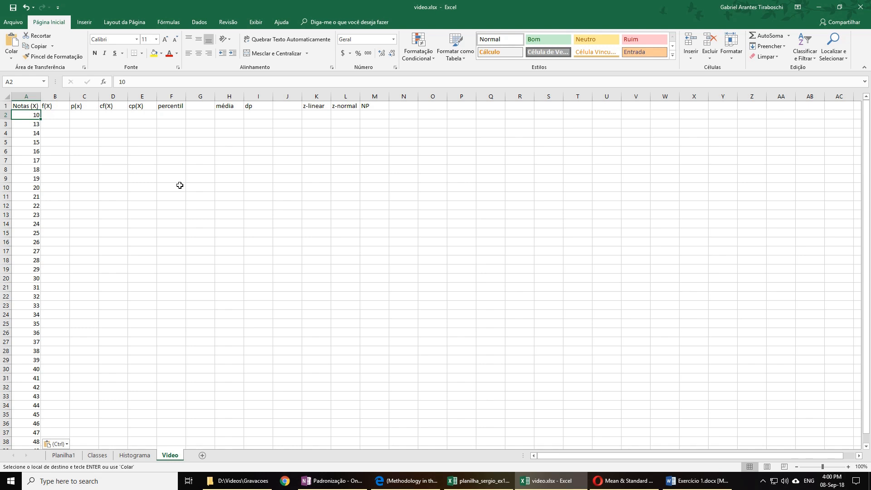
# Review the column headings of the score table on the video sheet, starting with the Notas (X) column.
pyautogui.hscroll(1, 180, 185)
pyautogui.hscroll(-1, 180, 185)
pyautogui.scroll(-1, 179, 185)
pyautogui.scroll(1, 180, 185)
pyautogui.click(49, 117)
pyautogui.click(29, 114)
pyautogui.click(27, 105)
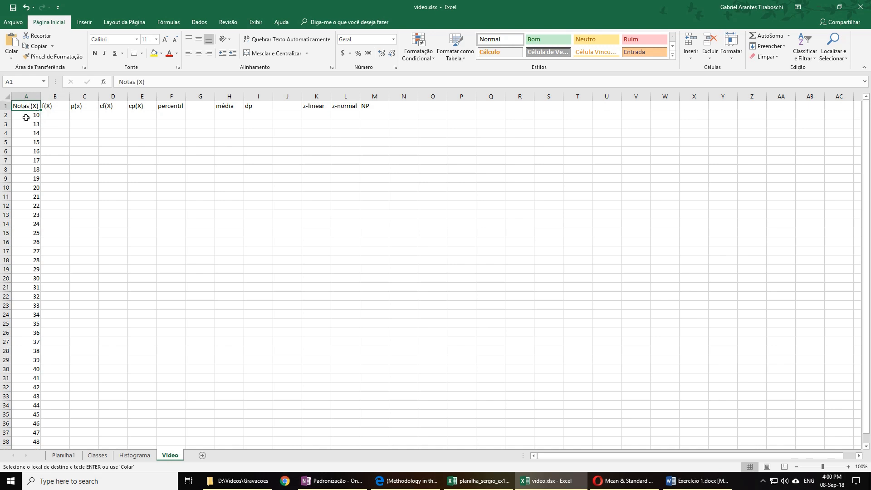
pyautogui.click(27, 115)
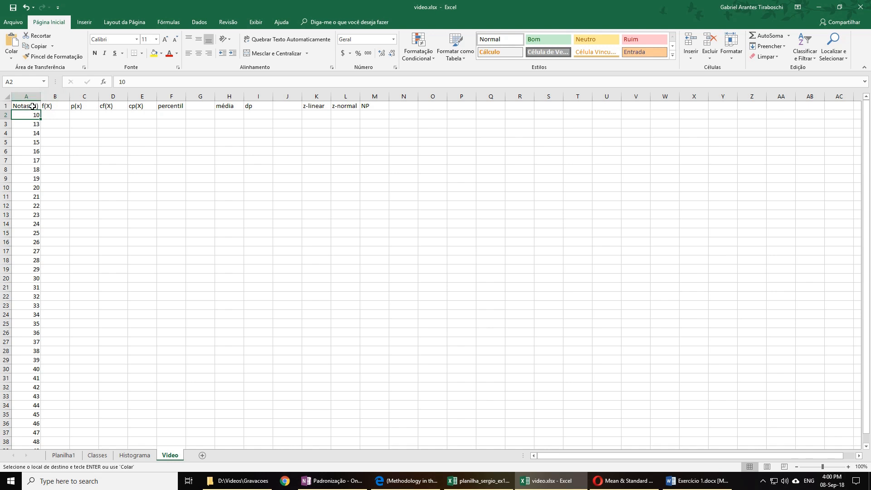
pyautogui.click(33, 106)
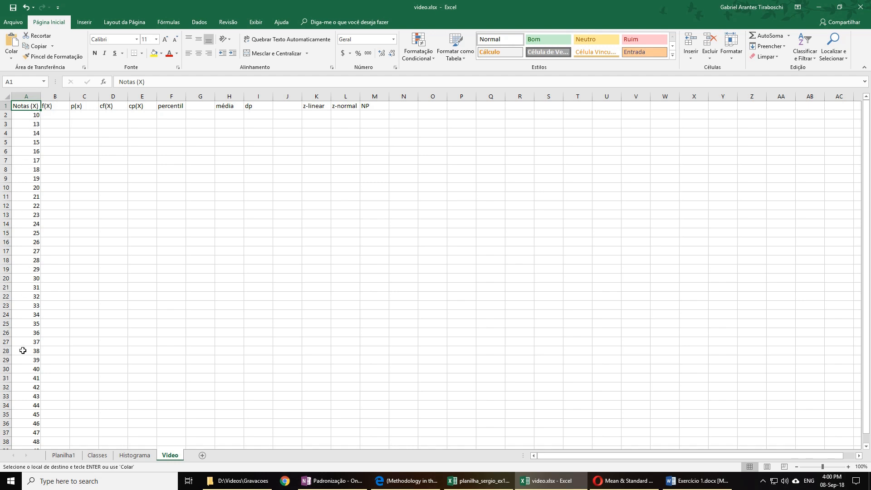
# Examine the individual scores listed under Notas (X), from A2 down through A7.
pyautogui.scroll(-3, 35, 249)
pyautogui.scroll(3, 29, 200)
pyautogui.click(36, 114)
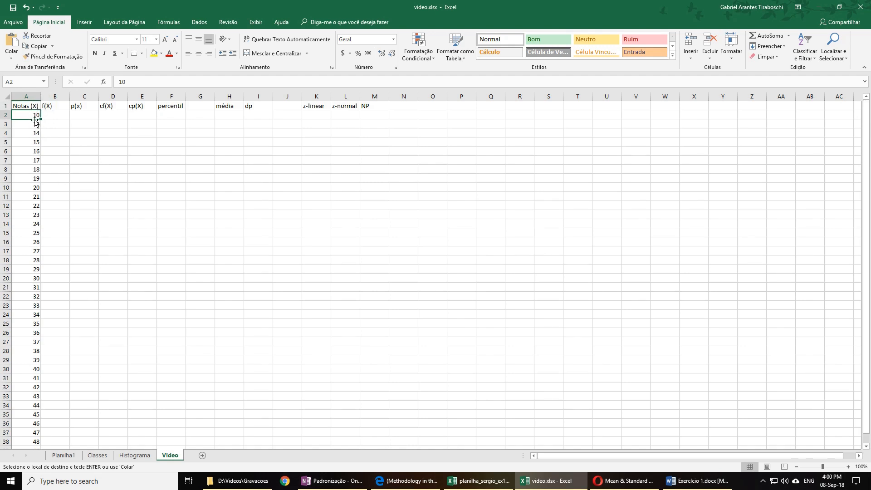
pyautogui.click(26, 125)
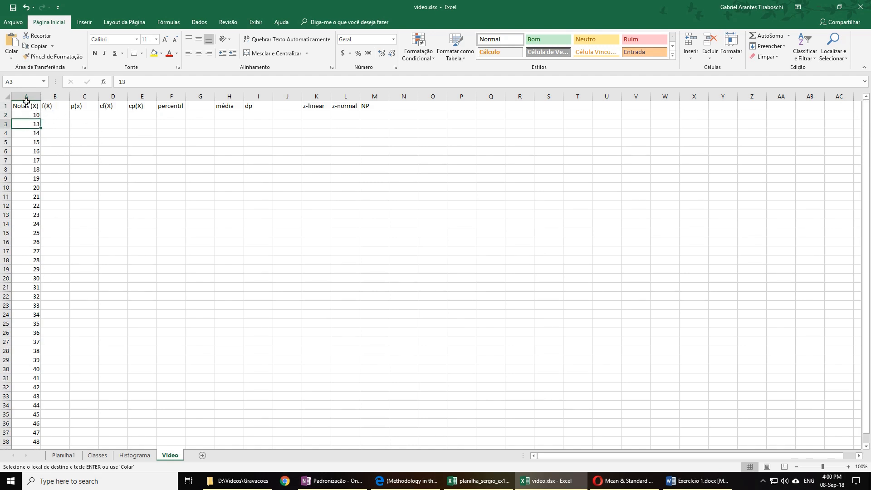
pyautogui.click(25, 132)
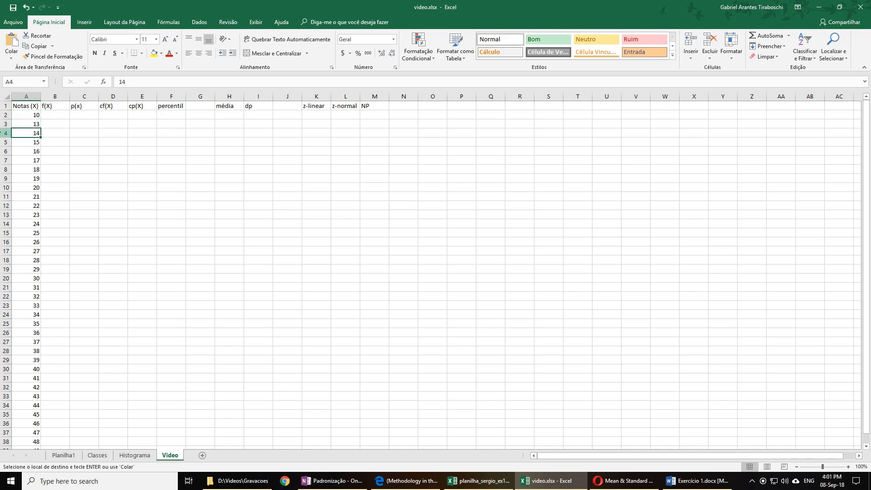
pyautogui.click(32, 142)
pyautogui.click(33, 150)
pyautogui.click(32, 162)
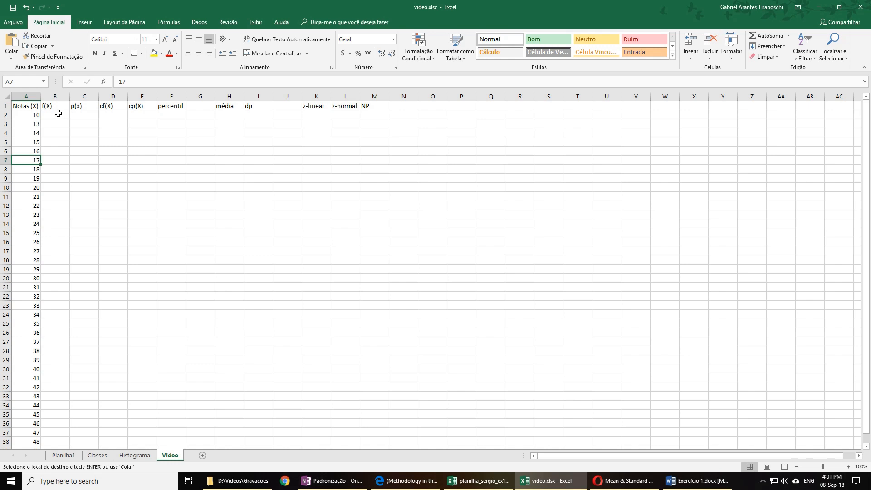
# Enter the sample frequencies 3, 5, 9 and 10 in the f(X) column for the scores 13 and below through 15, starting at B2.
pyautogui.click(56, 115)
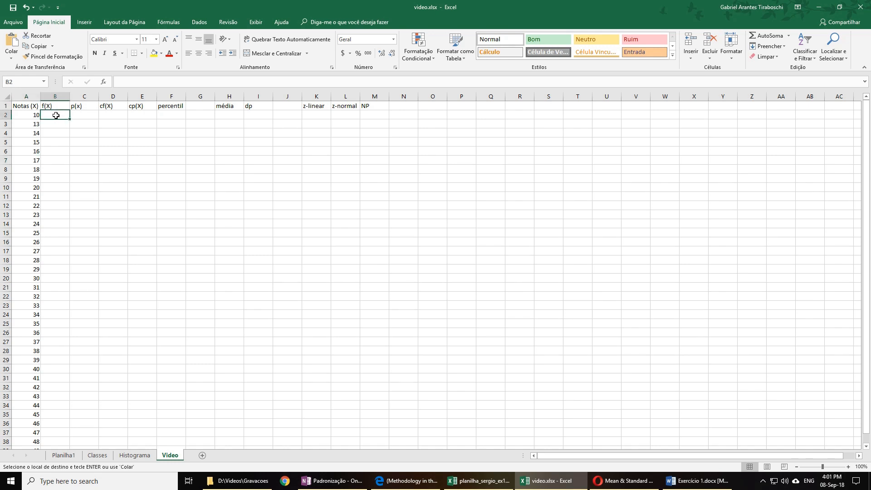
pyautogui.write('3')
pyautogui.press('Return')
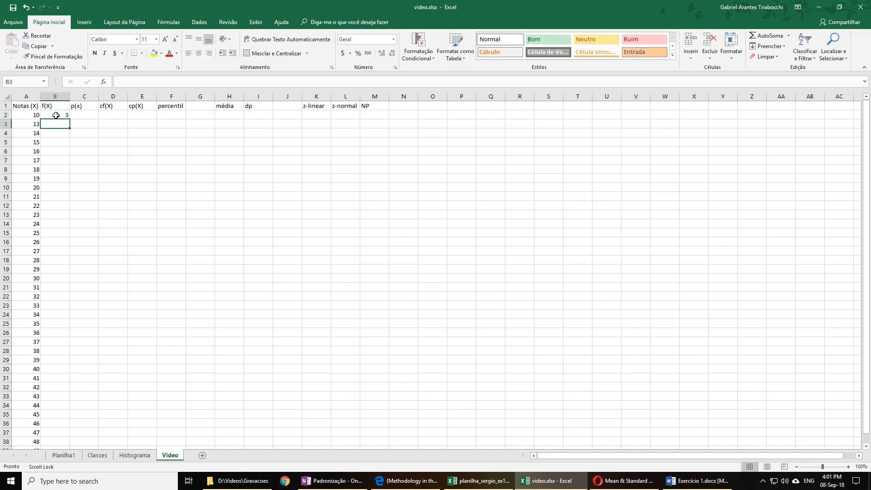
pyautogui.write('5')
pyautogui.press('Return')
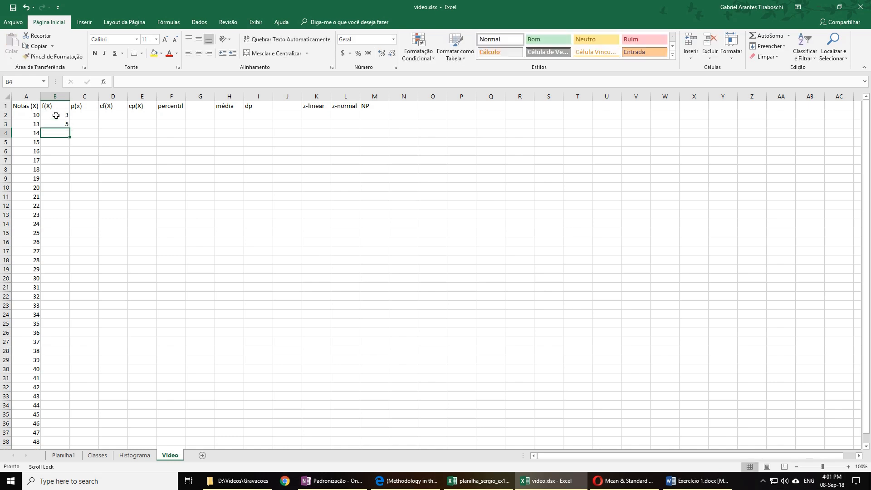
pyautogui.write('9')
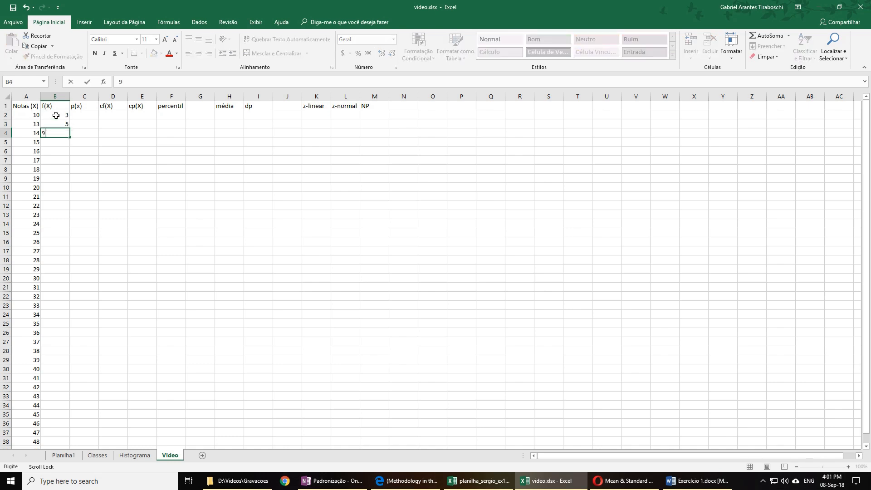
pyautogui.press('Return')
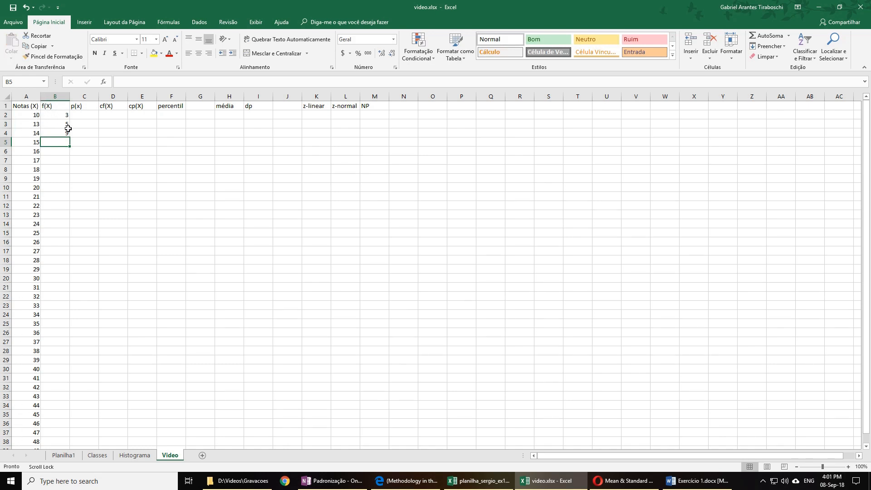
pyautogui.write('10')
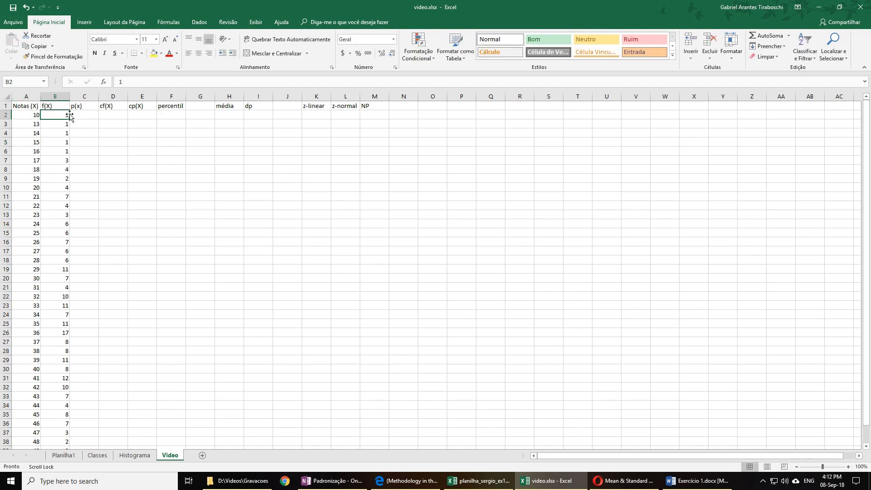
# Examine the f(X) frequencies against their scores in column A, including those for 32 and 33, down to the column total.
pyautogui.click(59, 126)
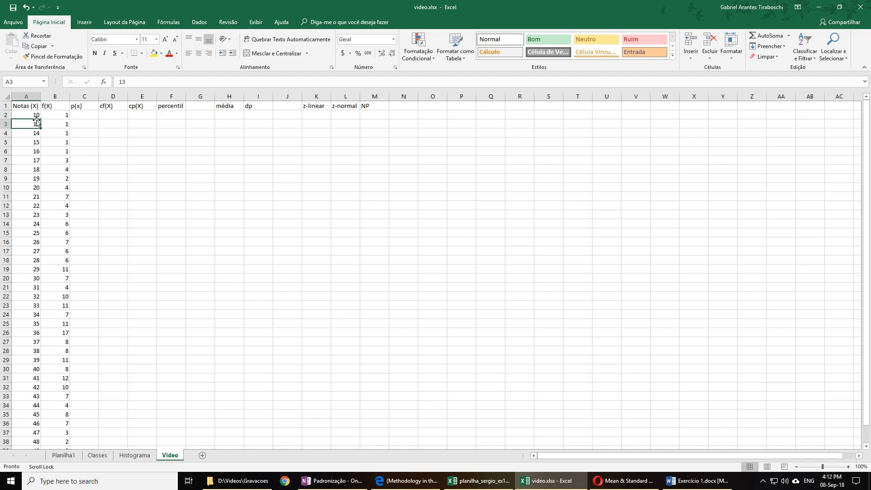
pyautogui.click(28, 125)
pyautogui.scroll(-3, 32, 136)
pyautogui.scroll(3, 36, 143)
pyautogui.click(56, 115)
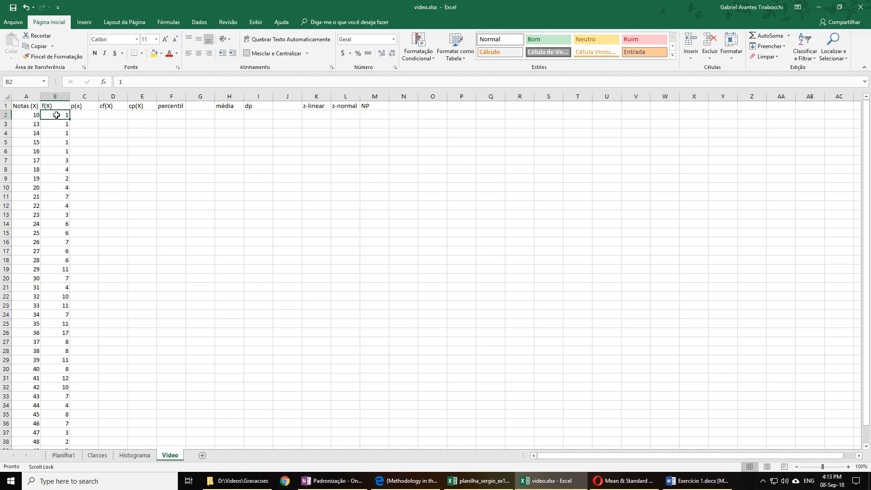
pyautogui.click(65, 304)
pyautogui.click(65, 296)
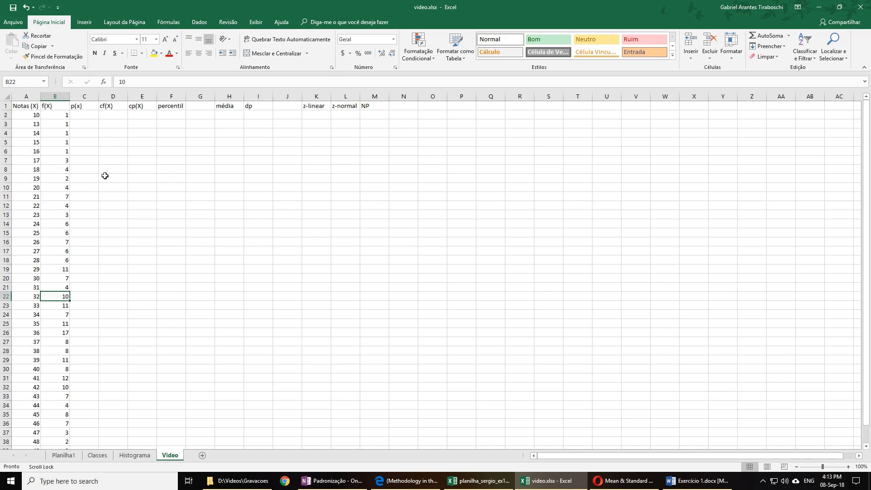
pyautogui.scroll(-1, 72, 186)
pyautogui.scroll(1, 76, 186)
pyautogui.scroll(-2, 75, 186)
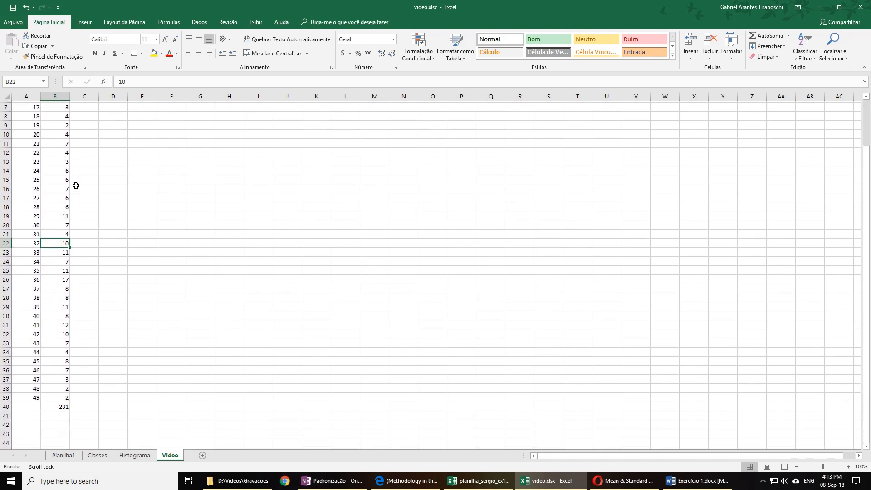
# Compare individual scores in Notas (X), such as 20, 24, 25 and 32, with their frequencies in the f(X) column.
pyautogui.scroll(2, 76, 187)
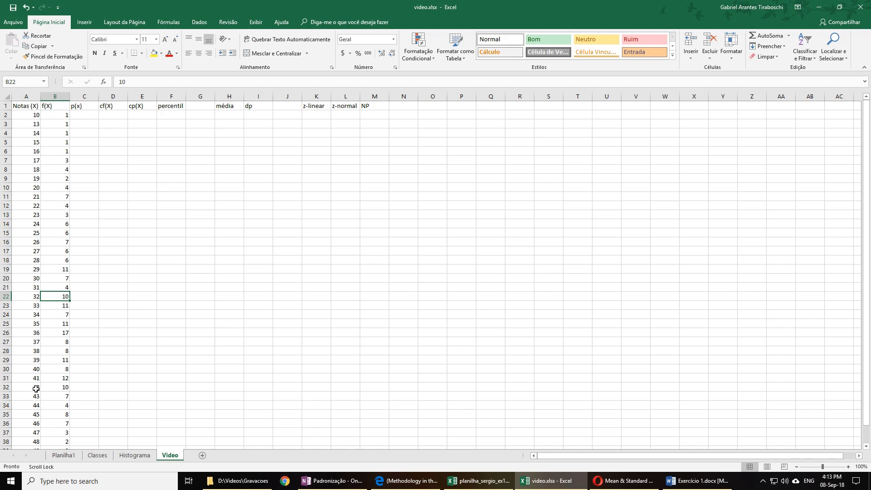
pyautogui.scroll(-2, 37, 346)
pyautogui.scroll(2, 37, 346)
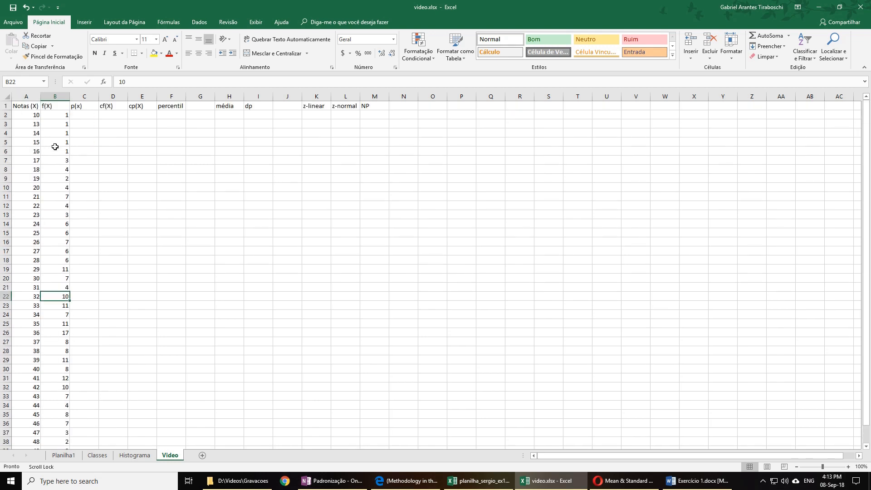
pyautogui.click(56, 189)
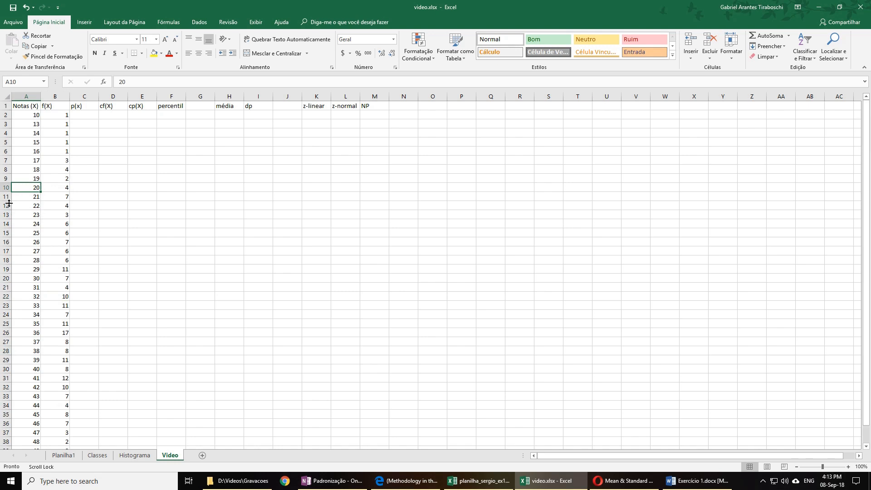
pyautogui.click(61, 222)
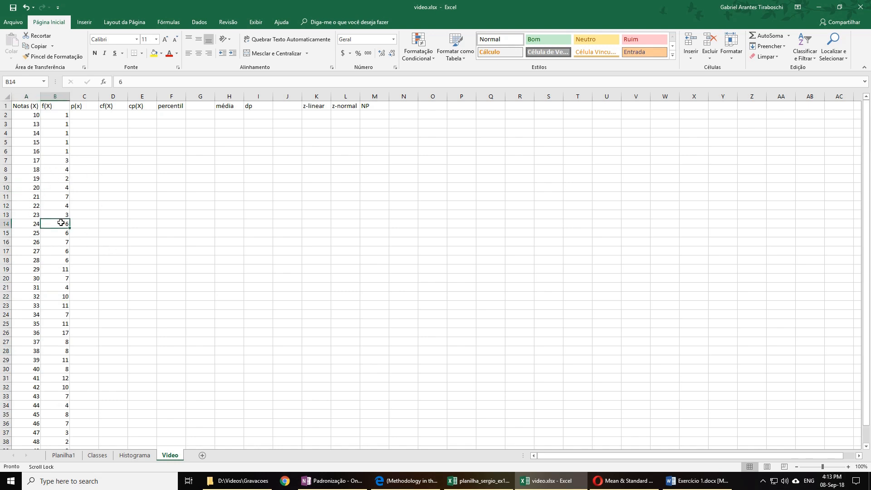
pyautogui.click(35, 225)
pyautogui.click(65, 235)
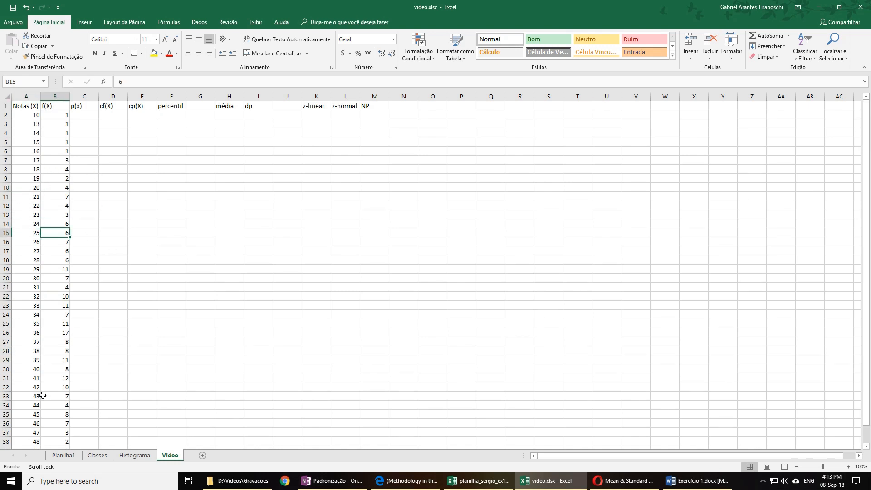
pyautogui.click(35, 233)
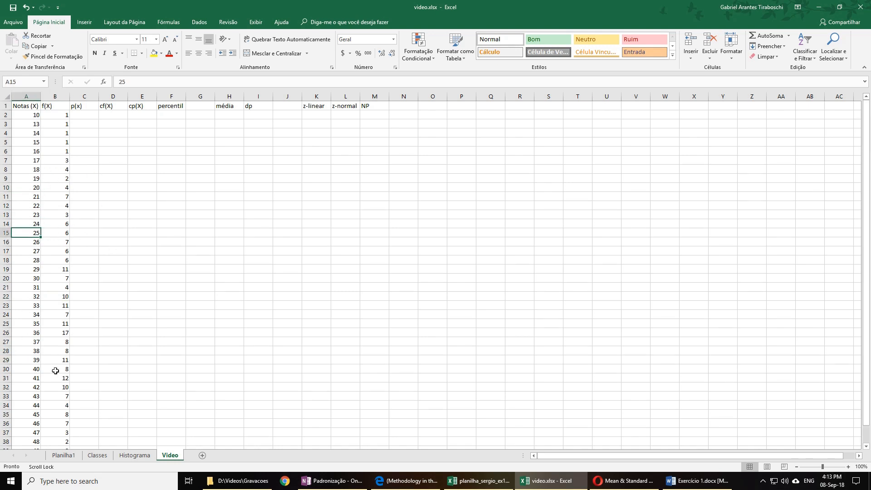
pyautogui.click(35, 296)
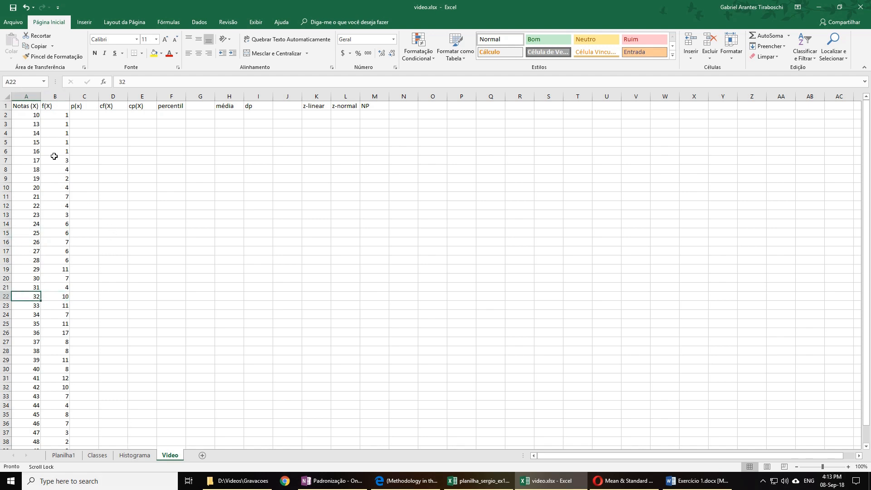
pyautogui.scroll(-3, 63, 312)
pyautogui.scroll(3, 63, 312)
# Review the f(X) and Notas (X) columns from their headings in row 1 down to the total in row 40.
pyautogui.click(51, 106)
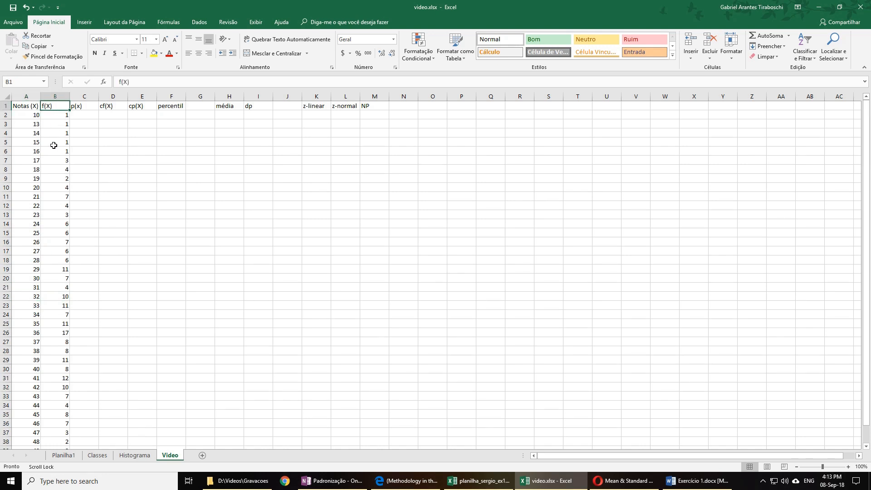
pyautogui.press('Left')
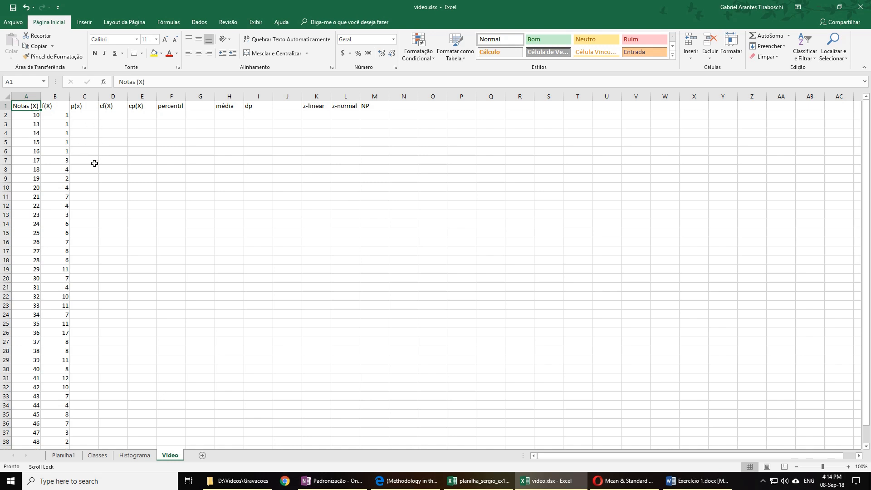
pyautogui.scroll(-3, 80, 179)
pyautogui.scroll(3, 80, 178)
pyautogui.scroll(-2, 65, 179)
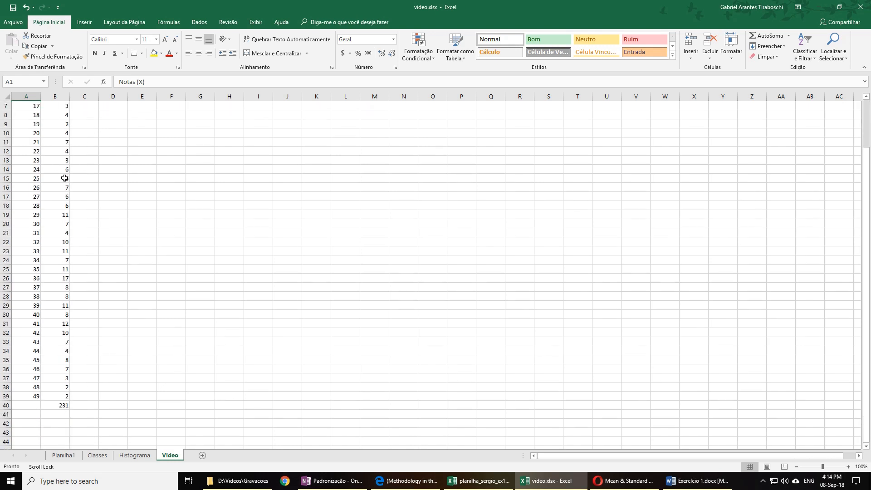
pyautogui.scroll(2, 137, 271)
pyautogui.scroll(-2, 203, 205)
pyautogui.scroll(2, 127, 288)
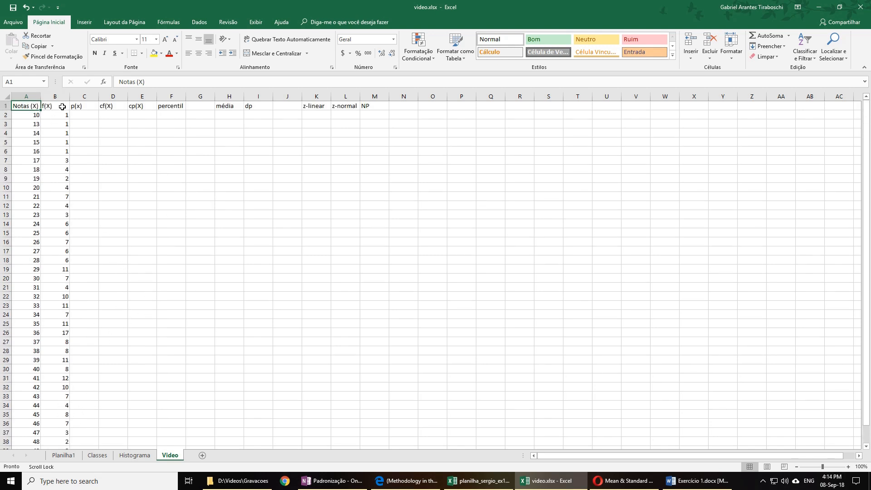
pyautogui.scroll(-5, 58, 171)
pyautogui.scroll(5, 64, 271)
pyautogui.scroll(-4, 70, 142)
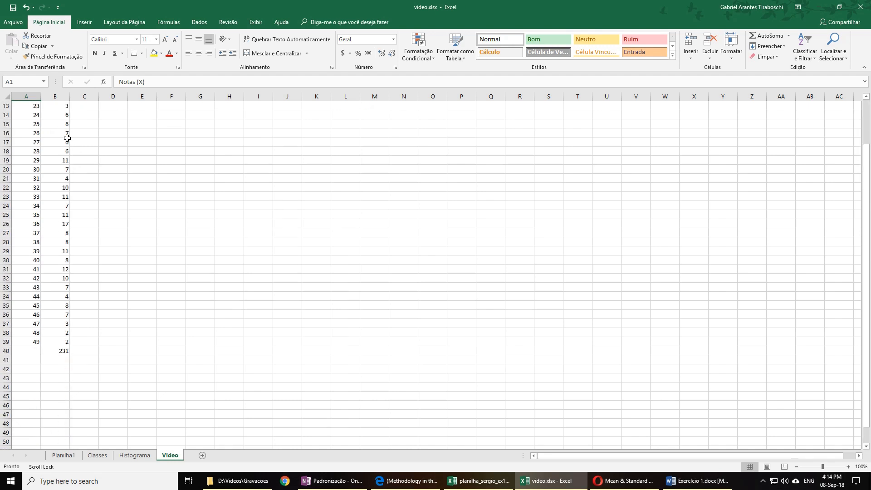
pyautogui.scroll(-5, 67, 138)
pyautogui.scroll(7, 67, 141)
# Replace the f(X) total in B40 with a newly entered =SOMA(B2:B39) formula.
pyautogui.click(65, 404)
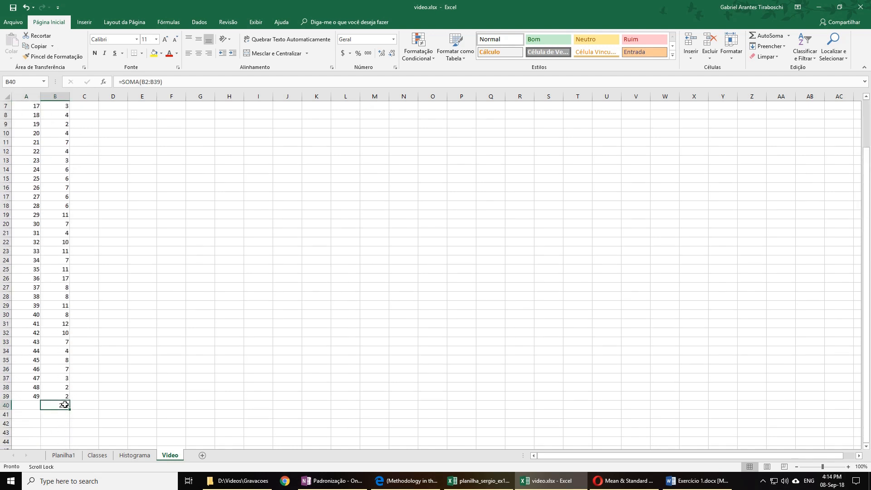
pyautogui.press('Delete')
pyautogui.write('=')
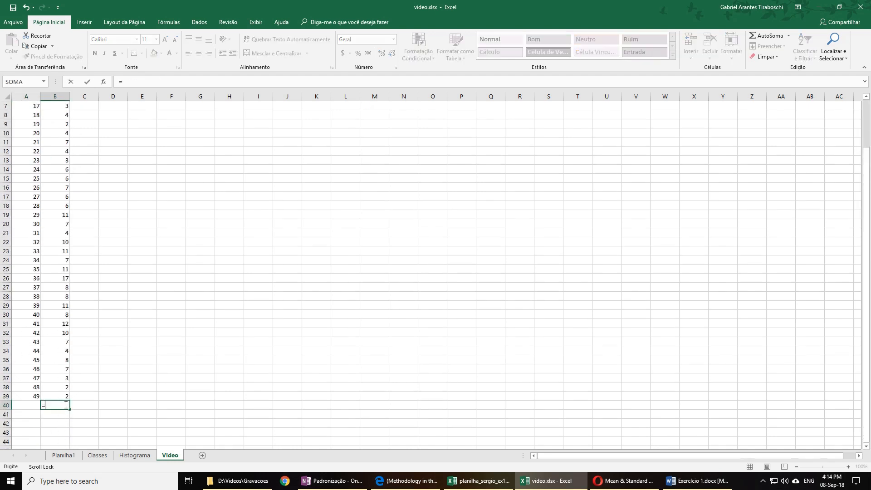
pyautogui.write('som')
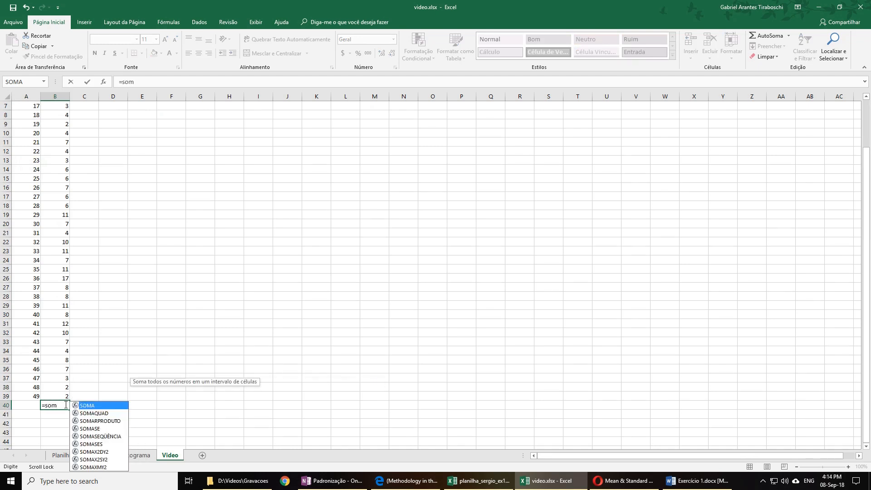
pyautogui.doubleClick(90, 405)
pyautogui.scroll(2, 87, 283)
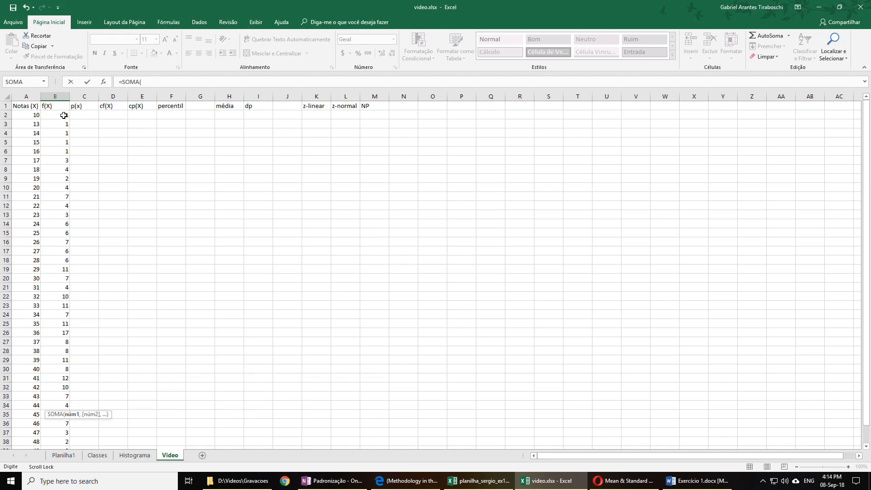
pyautogui.moveTo(64, 118); pyautogui.dragTo(66, 433)
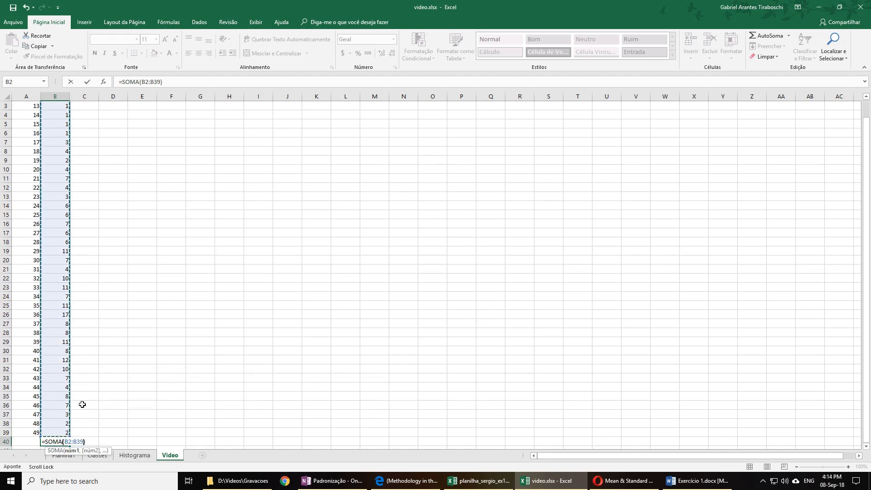
pyautogui.press('Return')
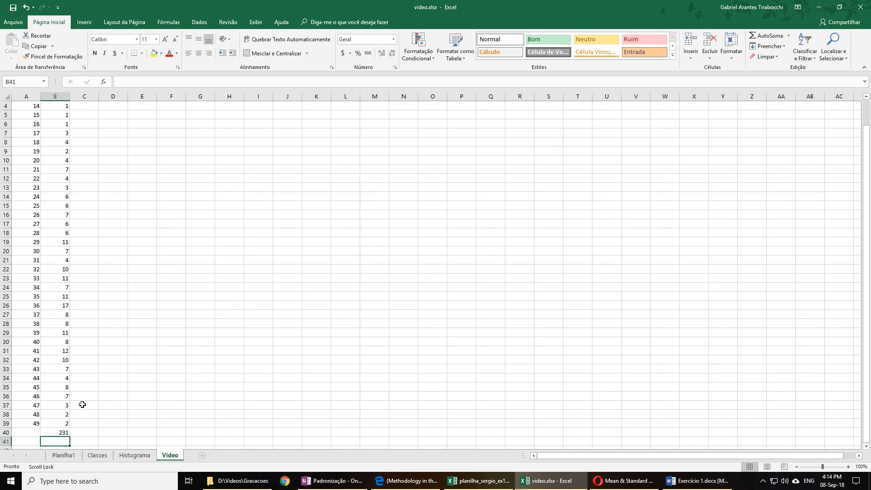
# Check the formula in B40 against the full range of f(X) frequencies above it.
pyautogui.click(68, 431)
pyautogui.scroll(1, 68, 175)
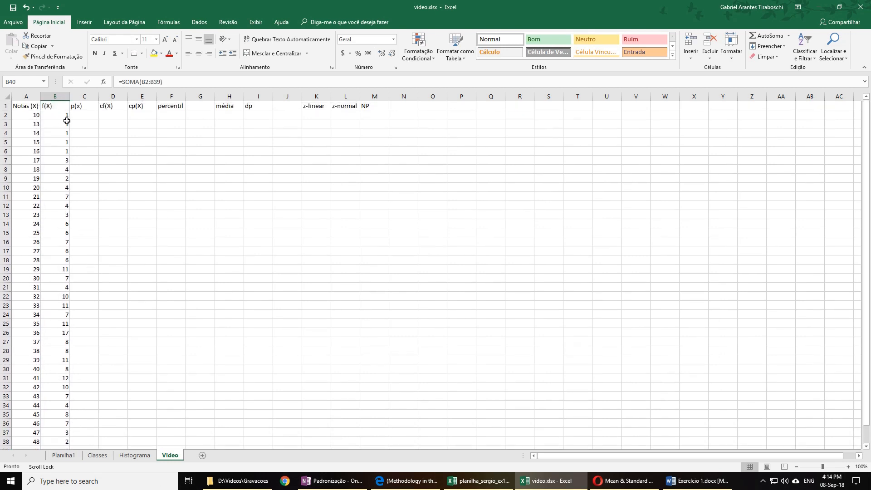
pyautogui.scroll(-4, 63, 262)
pyautogui.scroll(4, 68, 253)
pyautogui.scroll(-4, 52, 301)
pyautogui.scroll(4, 113, 259)
# Turn off Scroll Lock and enter =B2/B$40 in C2 as the first p(x) proportion, with the total's row fixed.
pyautogui.press('Scroll_Lock')
pyautogui.click(84, 116)
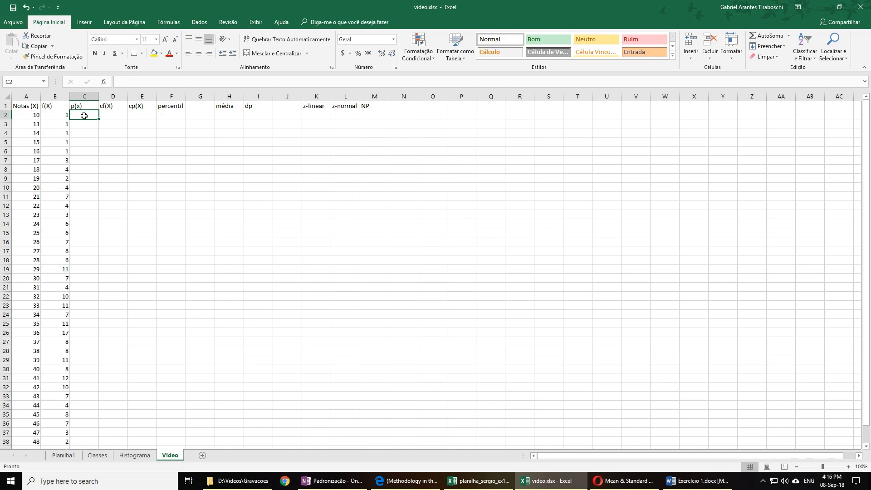
pyautogui.write('=')
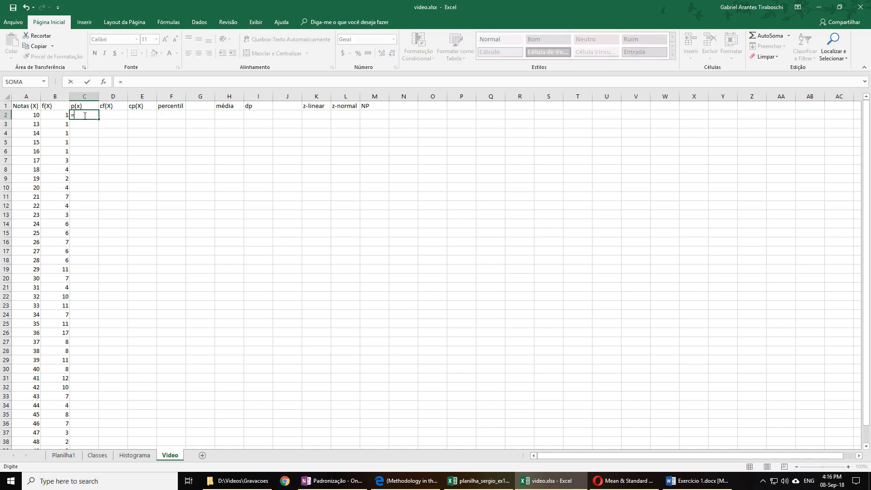
pyautogui.click(57, 113)
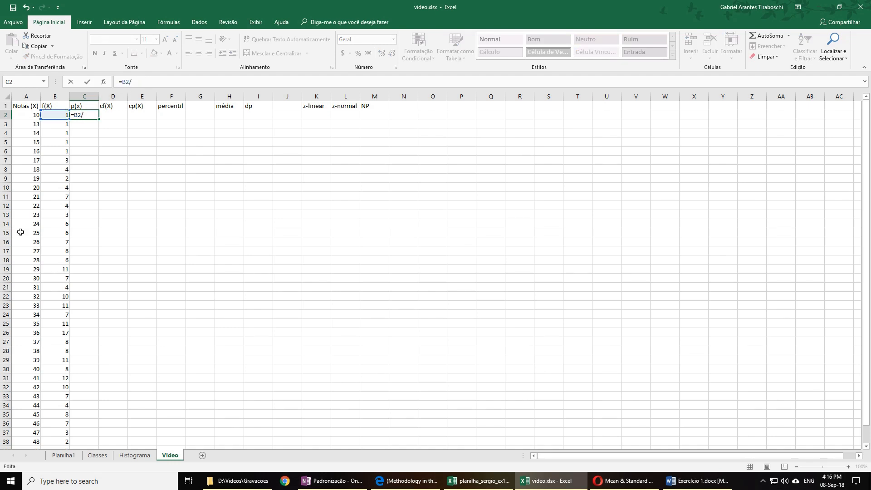
pyautogui.scroll(-3, 75, 249)
pyautogui.click(60, 379)
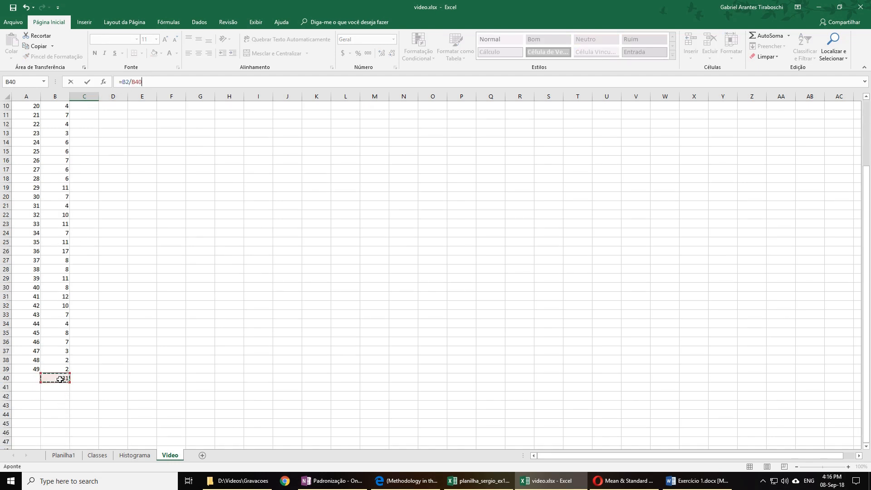
pyautogui.scroll(3, 181, 200)
pyautogui.click(136, 82)
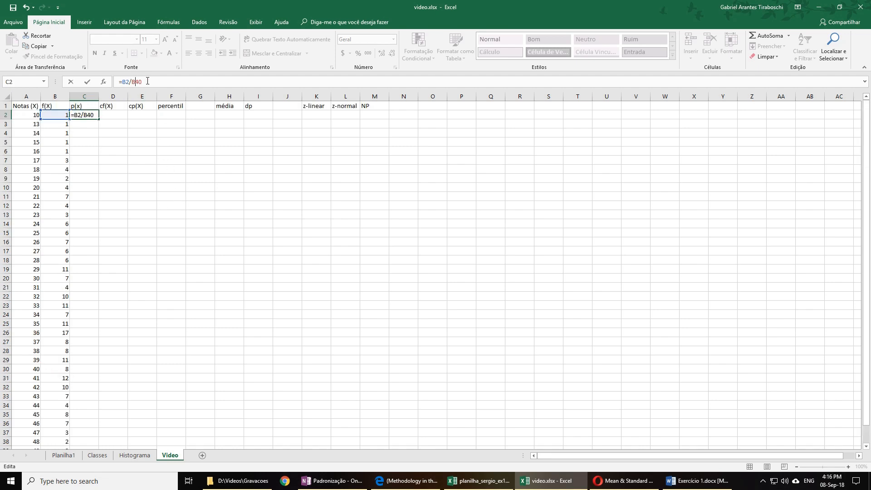
pyautogui.write('$')
pyautogui.press('Return')
# Fill the p(x) formula from C2 down through C39.
pyautogui.click(84, 114)
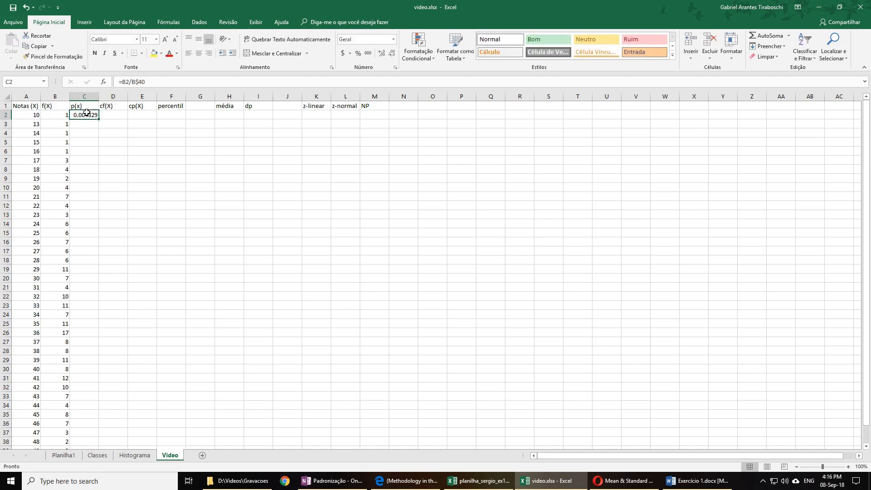
pyautogui.moveTo(99, 119); pyautogui.dragTo(95, 426)
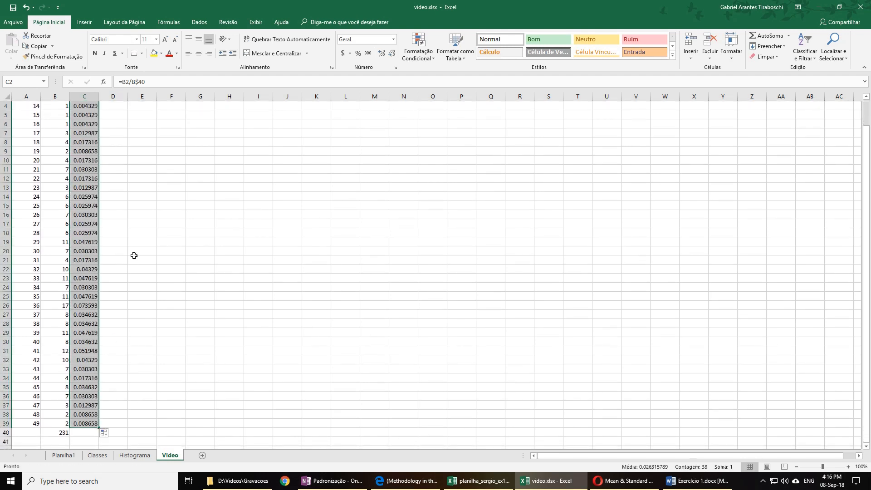
pyautogui.scroll(1, 134, 256)
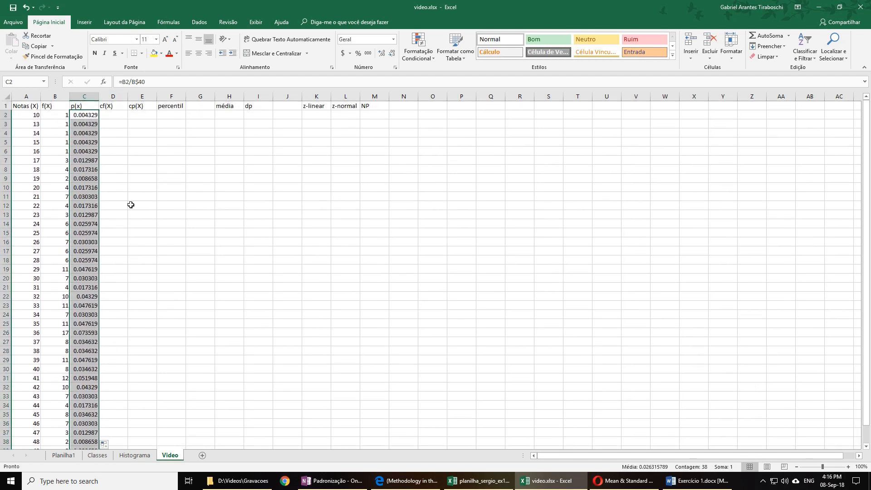
# Examine the p(x) formulas in C2 through C6, relating the row for score 14 to its frequency and score.
pyautogui.click(84, 105)
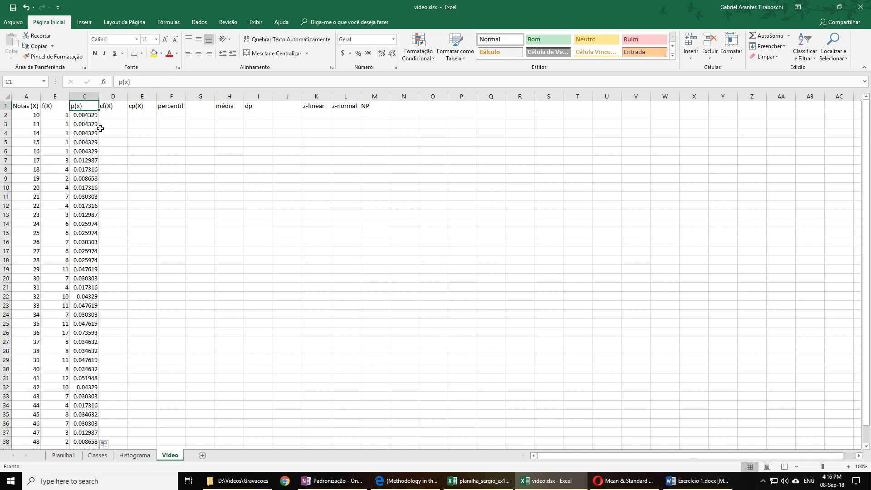
pyautogui.click(86, 134)
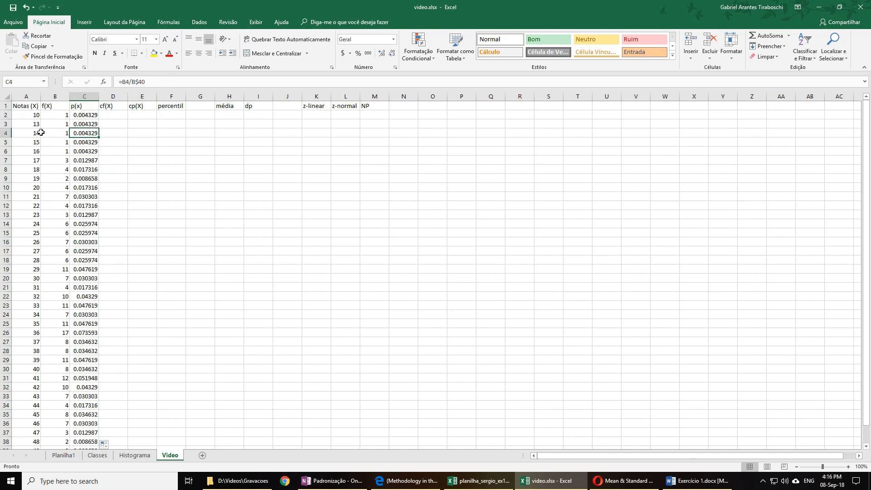
pyautogui.click(58, 133)
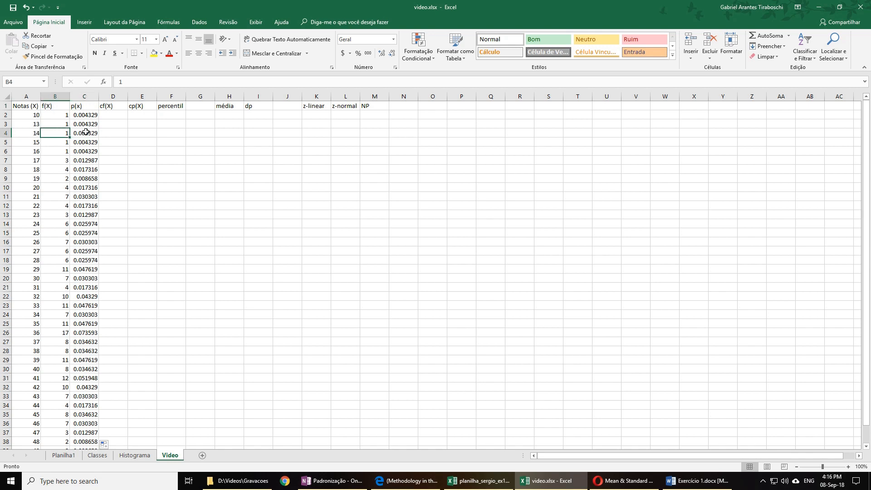
pyautogui.click(35, 132)
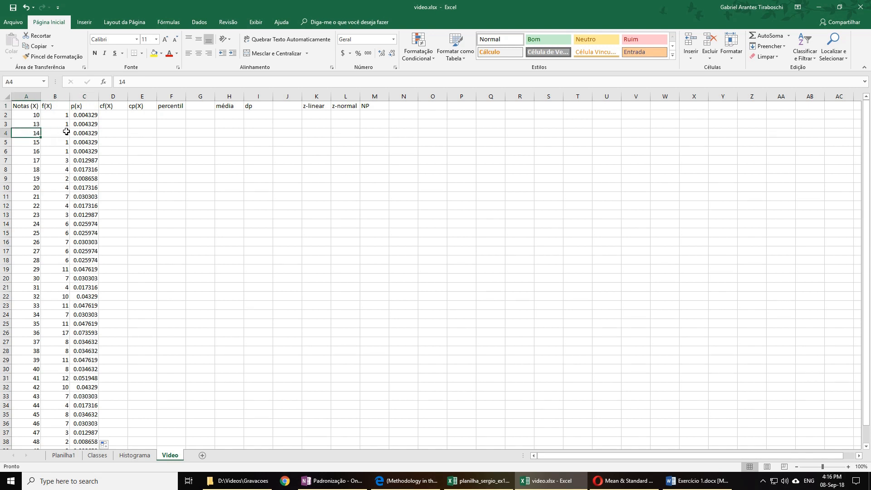
pyautogui.click(93, 134)
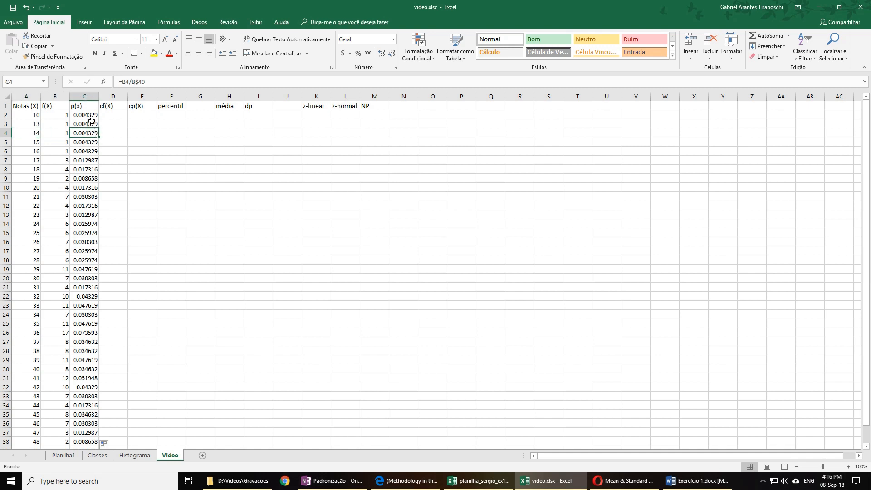
pyautogui.click(90, 122)
pyautogui.click(84, 114)
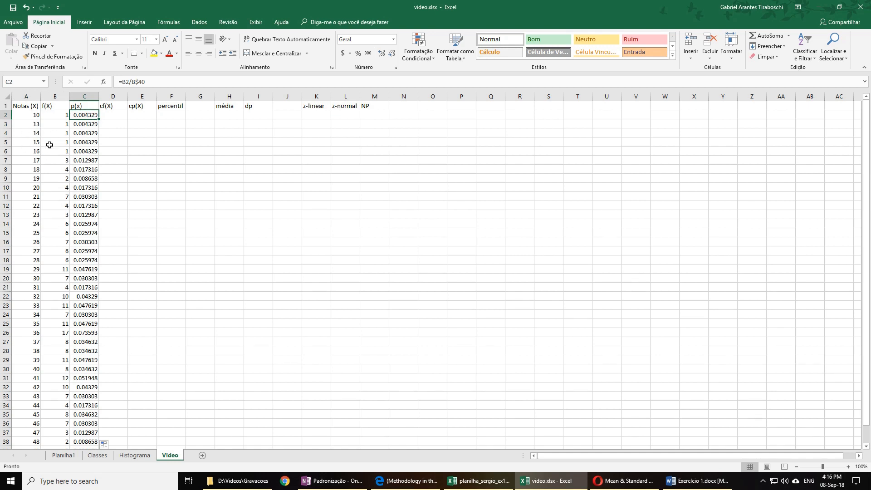
pyautogui.click(88, 132)
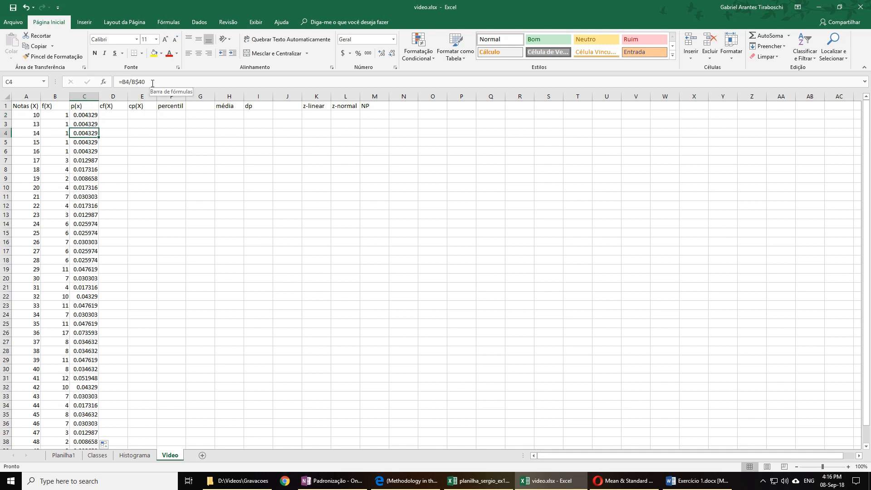
pyautogui.click(81, 144)
pyautogui.click(85, 153)
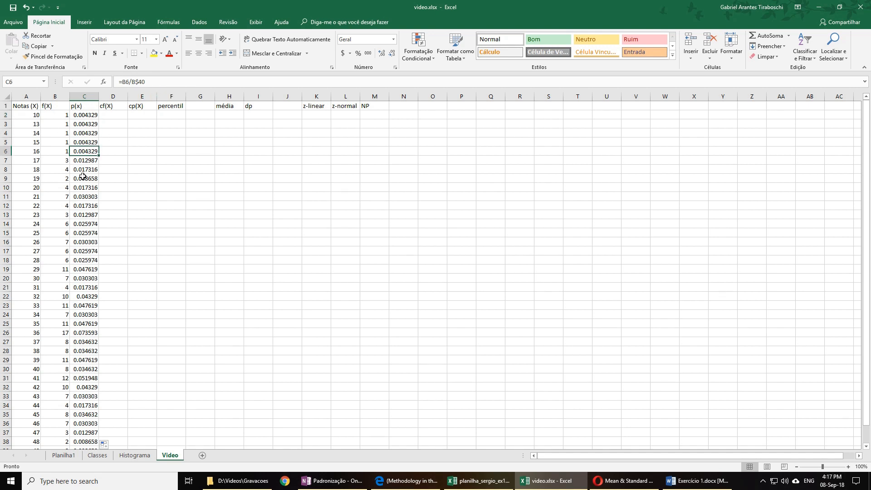
# Examine the p(x) formula in C7 and relate the proportion for score 36 in C26 to its frequency and score.
pyautogui.click(83, 178)
pyautogui.click(83, 159)
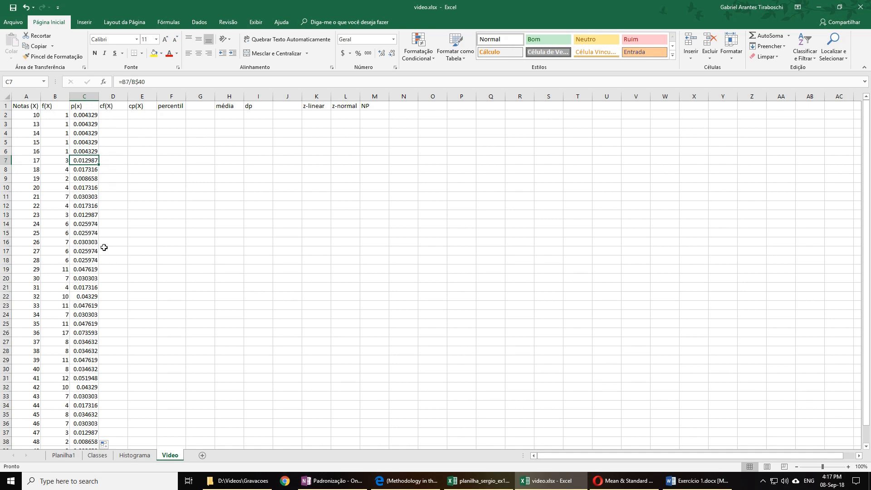
pyautogui.scroll(-1, 106, 243)
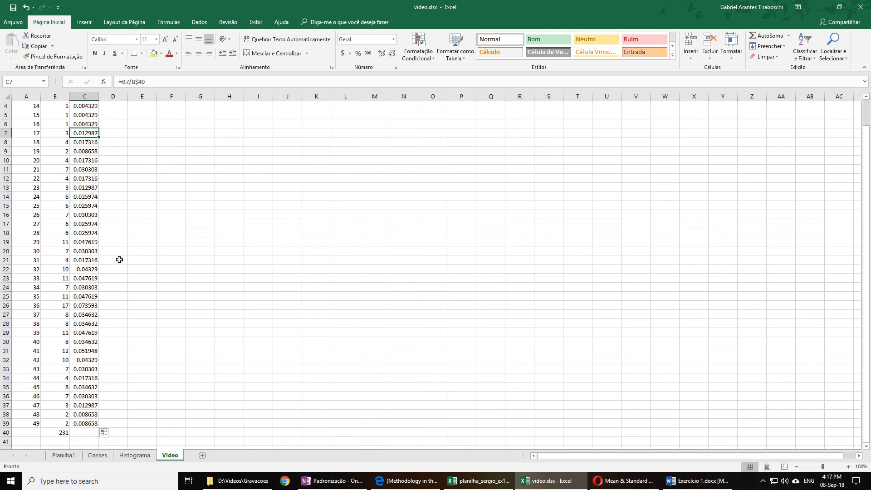
pyautogui.click(61, 304)
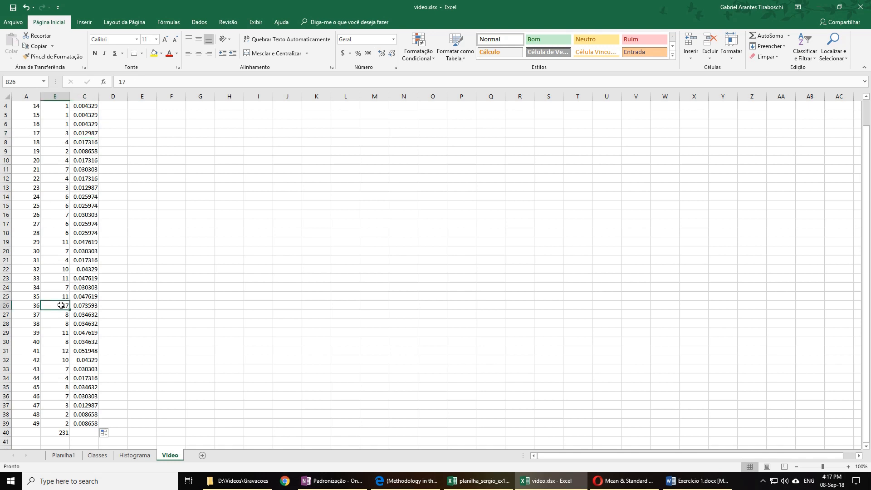
pyautogui.click(33, 306)
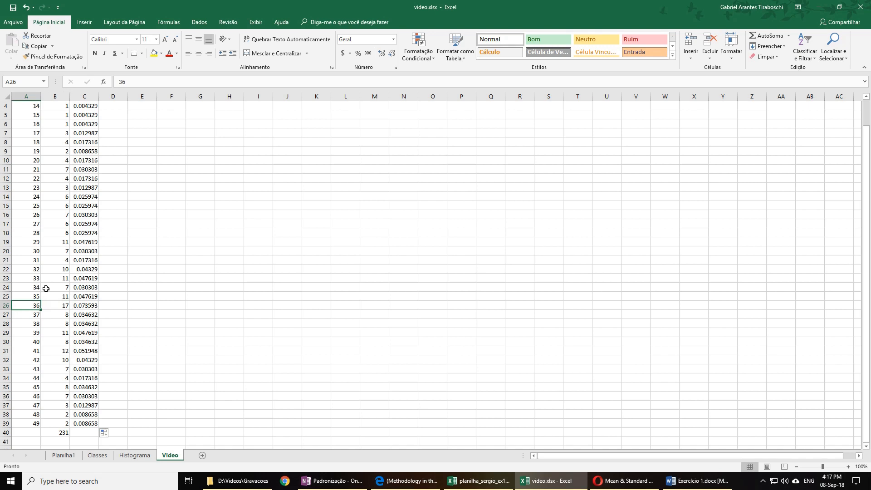
pyautogui.click(91, 305)
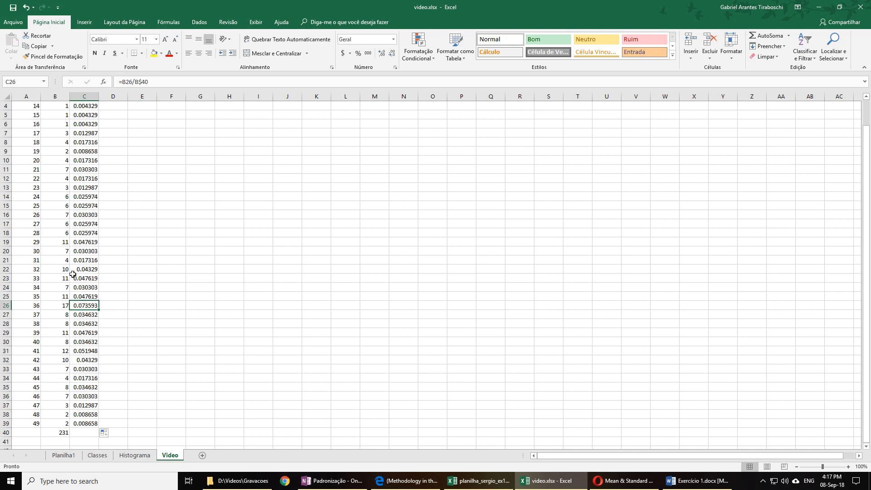
pyautogui.scroll(1, 93, 321)
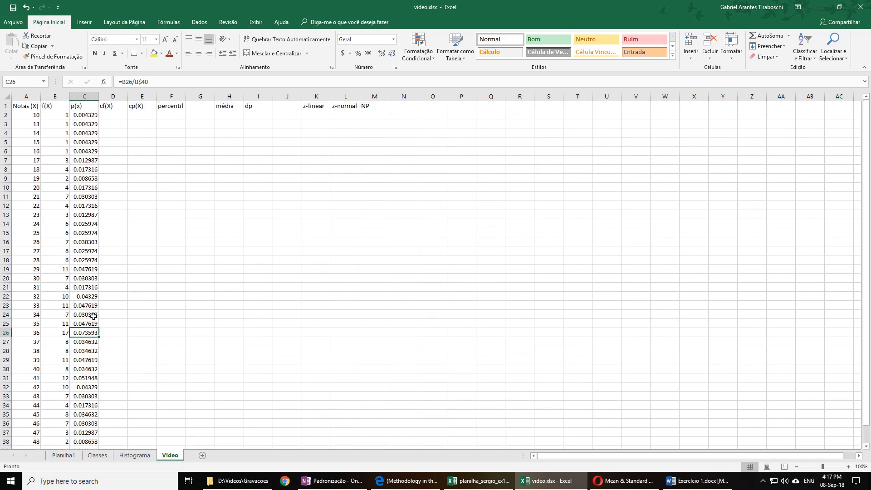
# Review the p(x) column from its header through C11 against the Notas (X) scores listed in A2 through A21.
pyautogui.click(84, 107)
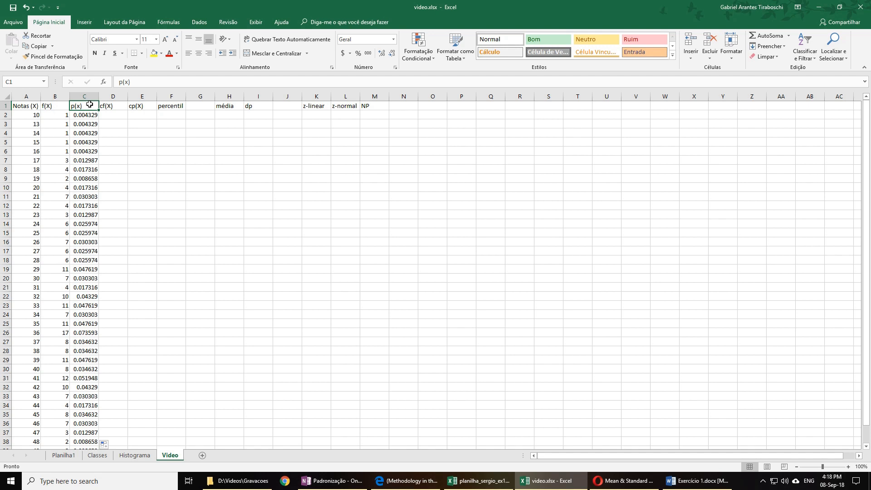
pyautogui.scroll(-6, 92, 169)
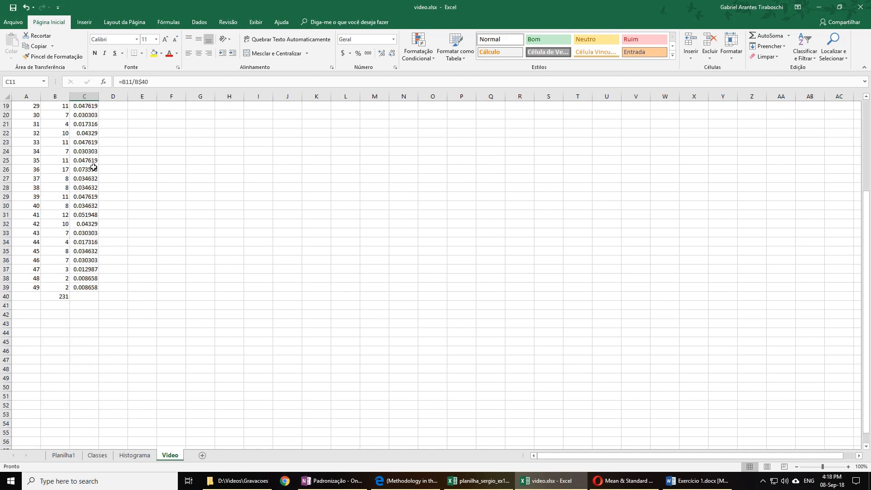
pyautogui.scroll(6, 92, 169)
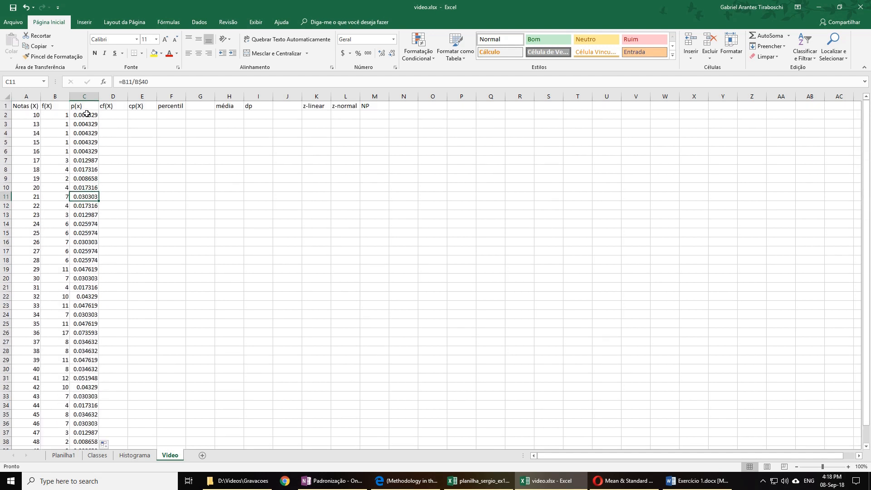
pyautogui.click(87, 114)
pyautogui.click(89, 153)
pyautogui.click(94, 199)
pyautogui.click(30, 149)
pyautogui.click(36, 193)
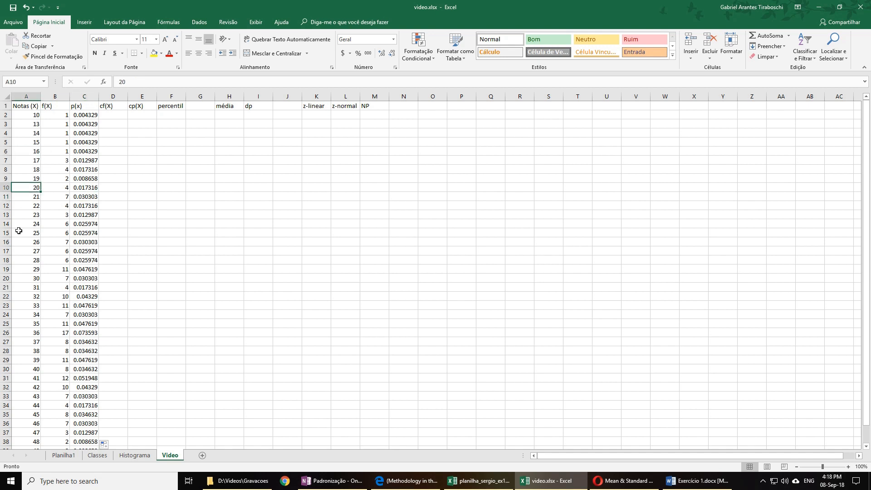
pyautogui.click(19, 231)
pyautogui.click(33, 284)
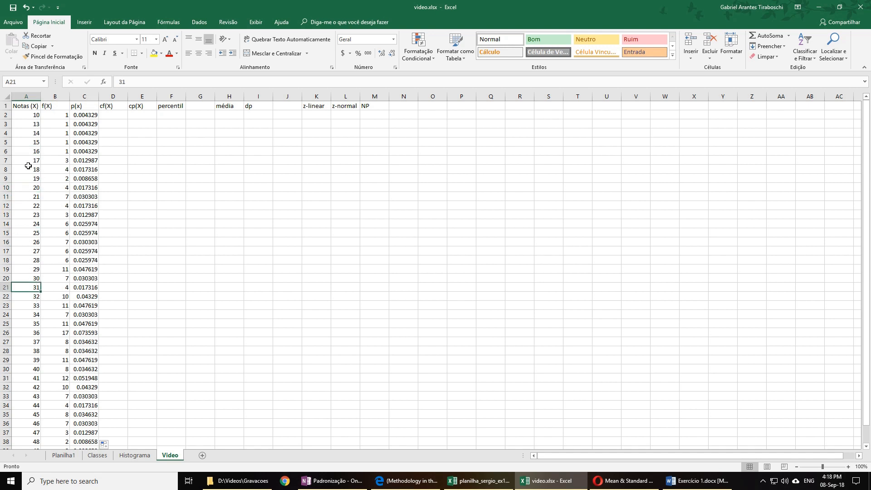
pyautogui.click(29, 166)
pyautogui.click(32, 133)
pyautogui.click(37, 119)
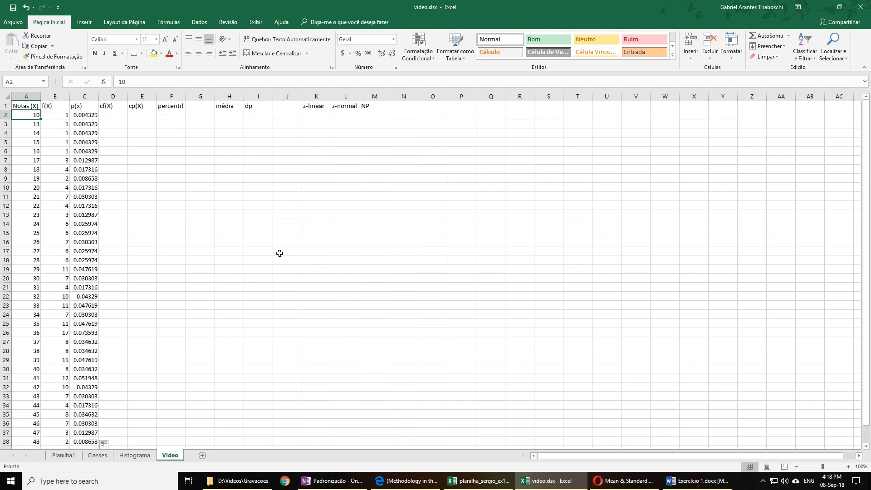
# Enter =B2 in D2 as the first cf(X) cumulative frequency.
pyautogui.press('Right')
pyautogui.press('Right')
pyautogui.press('Right')
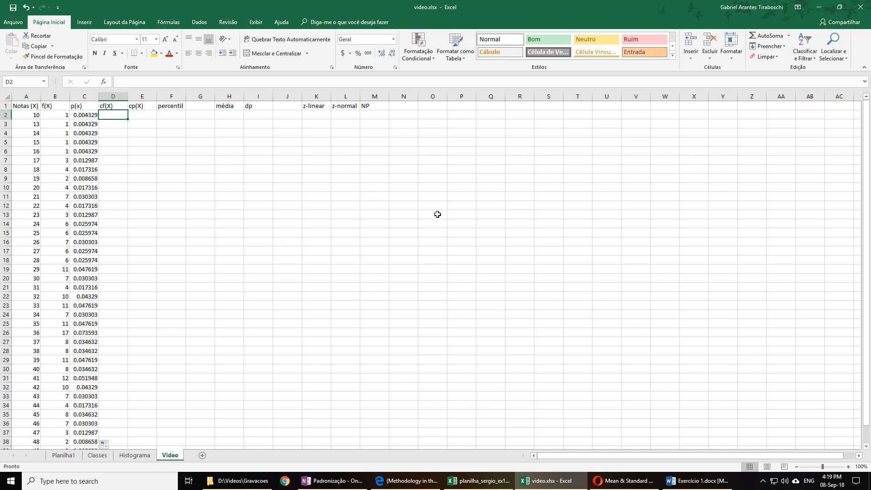
pyautogui.click(116, 122)
pyautogui.click(112, 115)
pyautogui.click(120, 105)
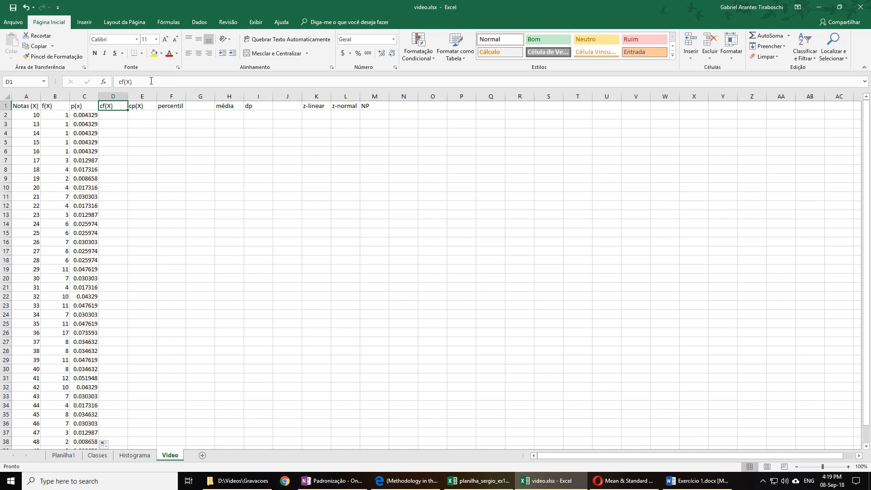
pyautogui.click(114, 117)
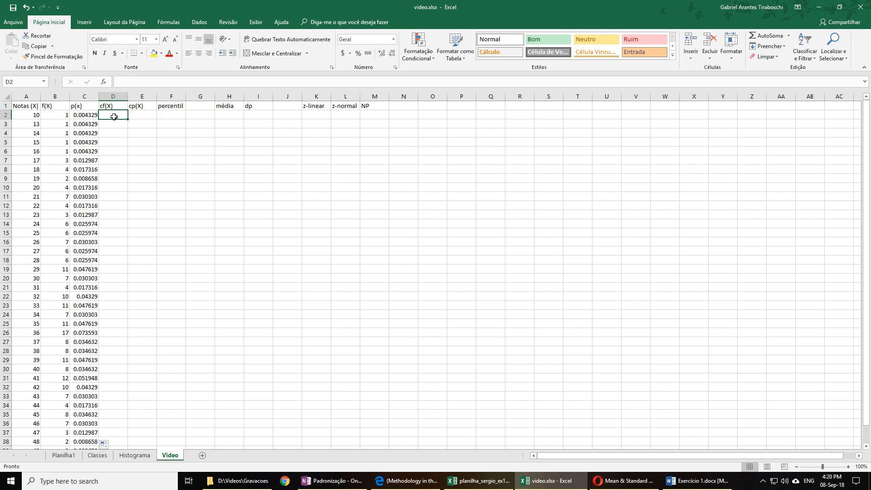
pyautogui.write('=')
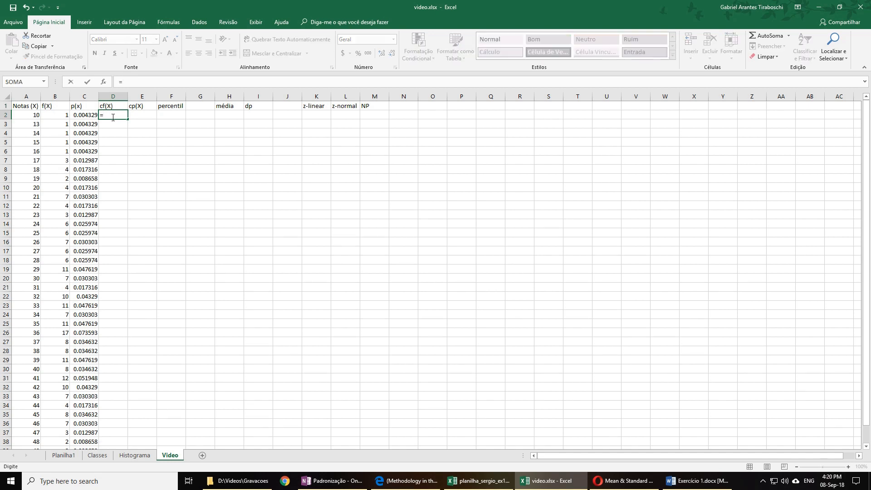
pyautogui.click(63, 114)
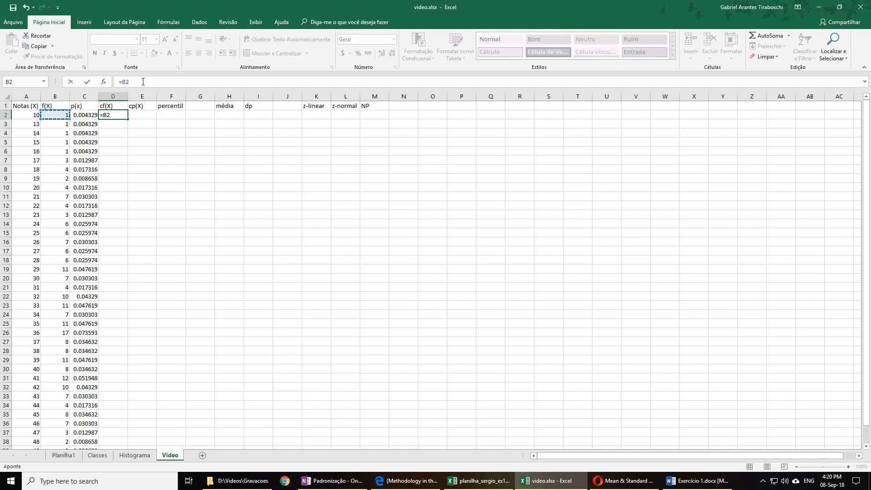
pyautogui.press('Return')
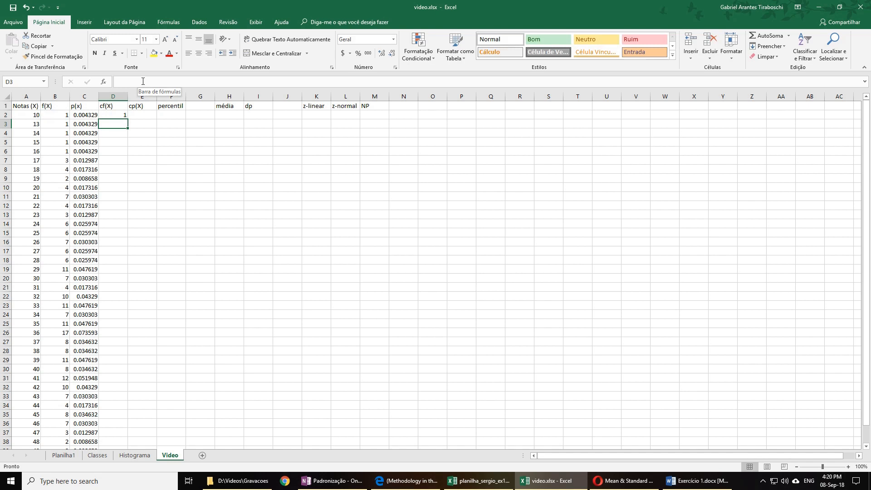
# Enter =D2+B3 in D3 to add the second score's frequency to the cumulative frequency above.
pyautogui.write('=')
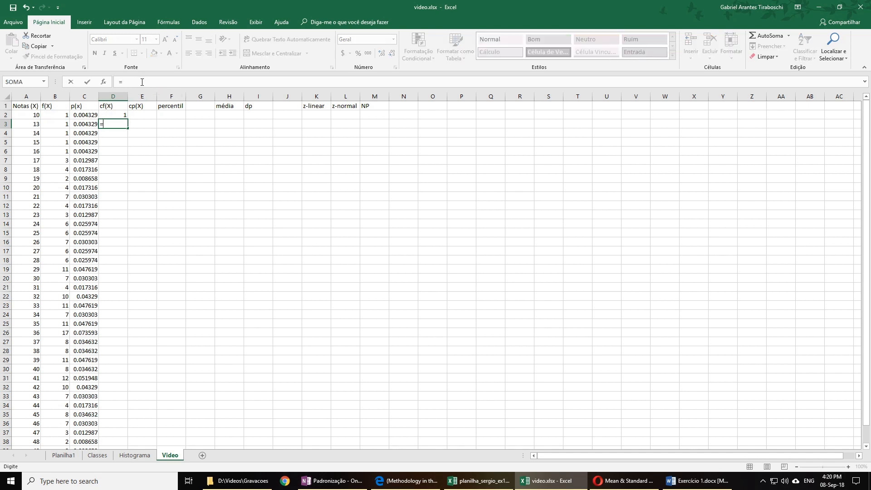
pyautogui.click(119, 114)
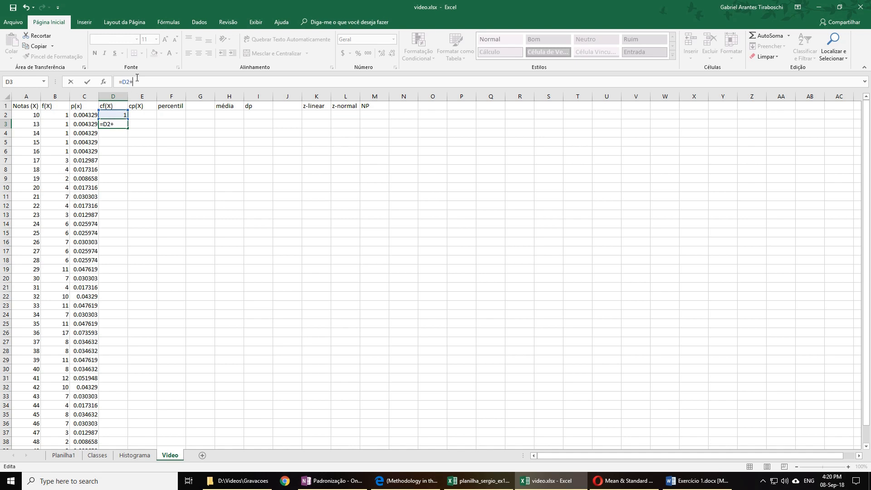
pyautogui.click(61, 124)
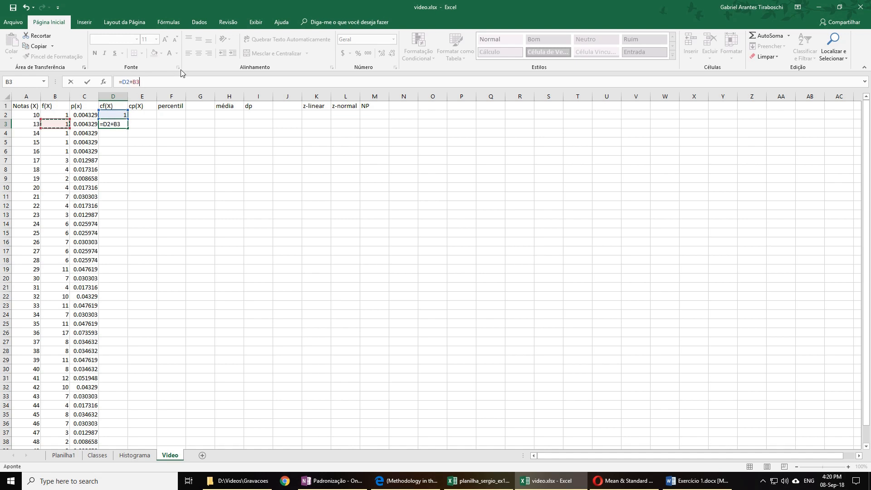
pyautogui.hotkey('ctrl', 'Return')
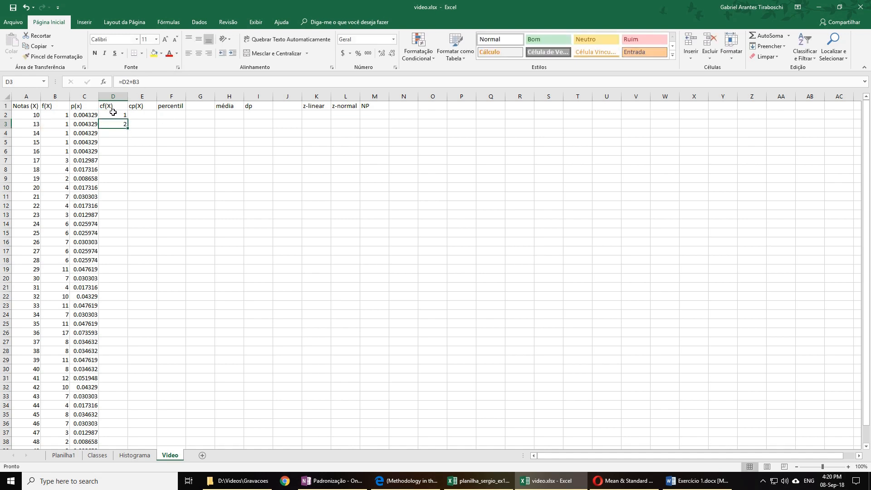
# Check the first two cf(X) formulas against their scores and fill the D3 formula down through D39.
pyautogui.click(117, 115)
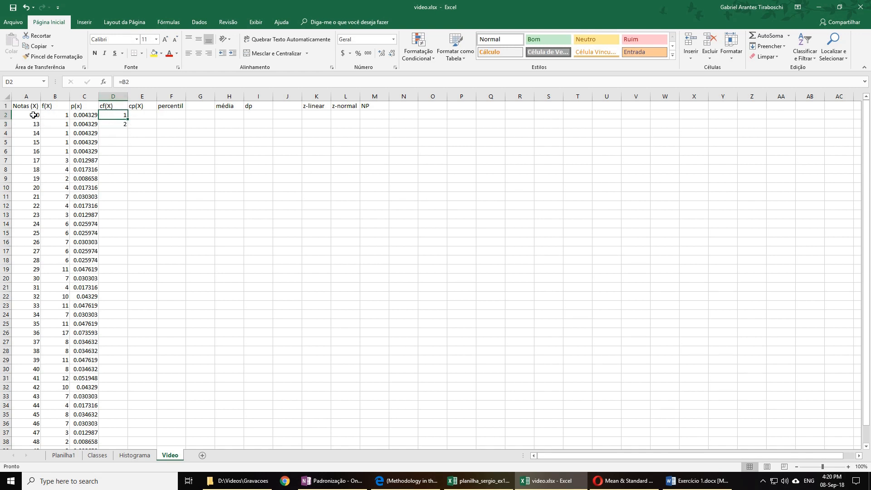
pyautogui.click(122, 124)
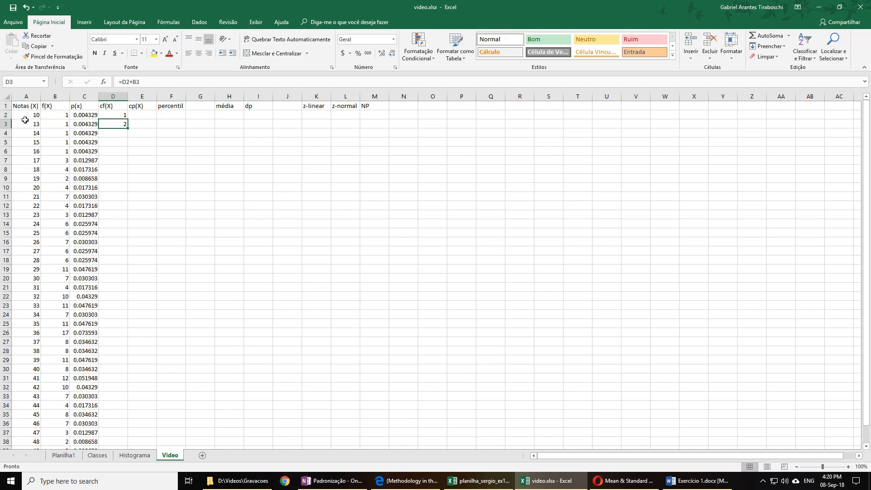
pyautogui.click(36, 123)
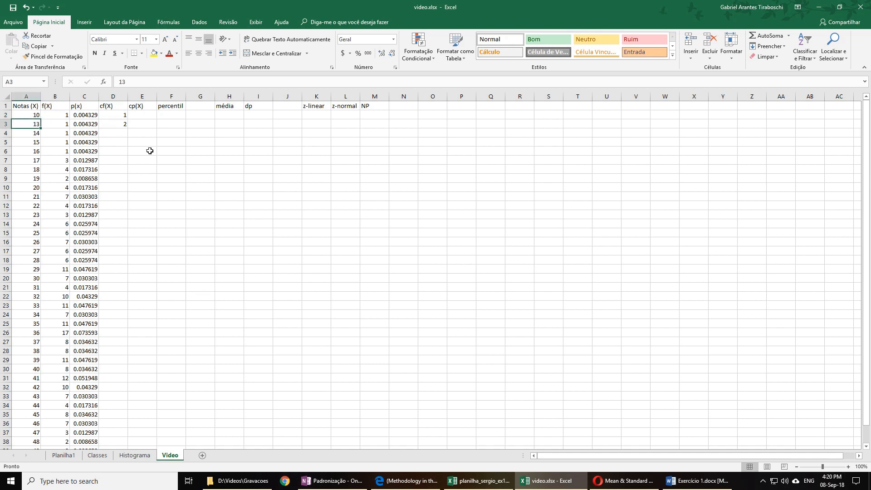
pyautogui.click(119, 124)
pyautogui.moveTo(127, 128); pyautogui.dragTo(114, 422)
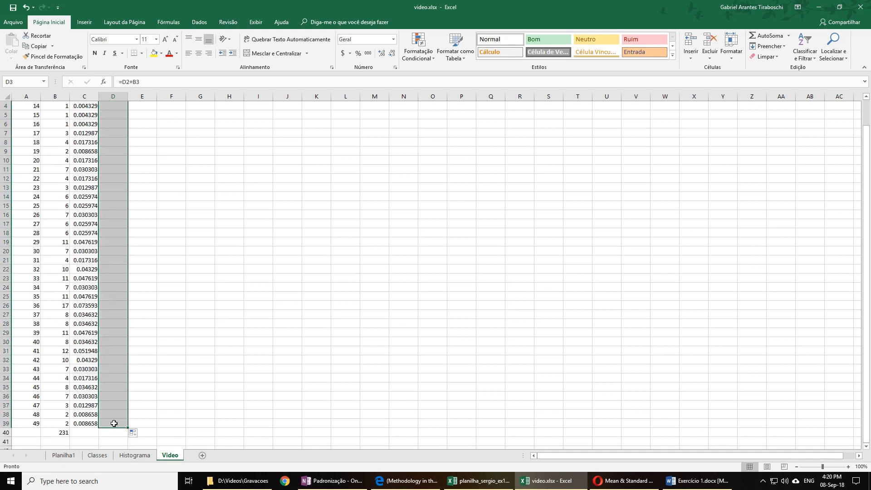
# Check the cf(X) formula in D39 and review the cumulative frequencies over the whole column.
pyautogui.click(119, 423)
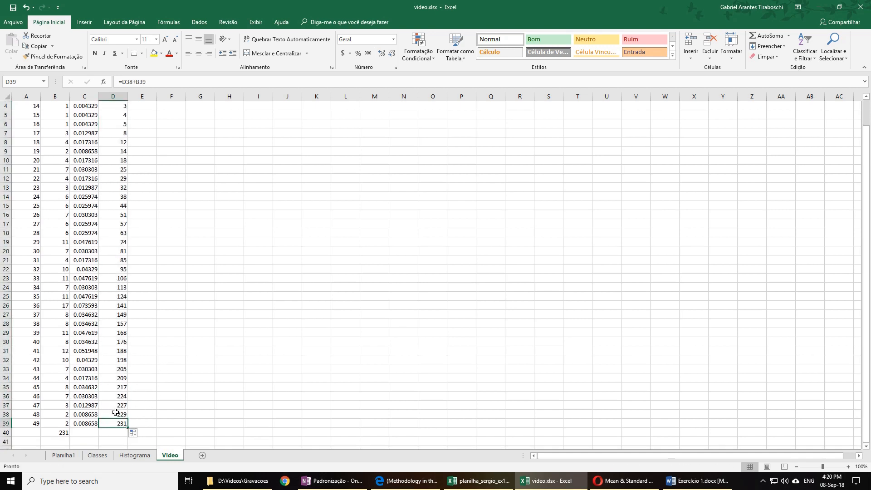
pyautogui.scroll(1, 116, 289)
pyautogui.scroll(-7, 117, 290)
pyautogui.scroll(7, 116, 290)
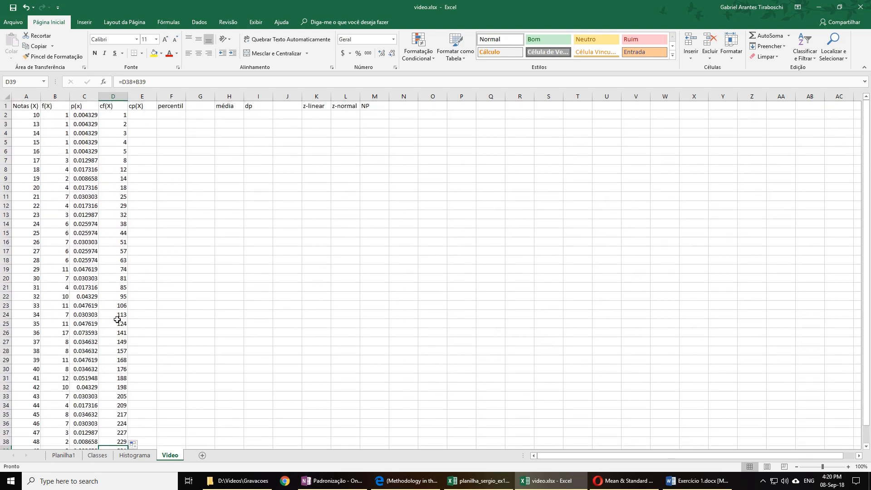
pyautogui.scroll(-7, 120, 315)
pyautogui.scroll(7, 120, 243)
pyautogui.scroll(-7, 126, 177)
pyautogui.scroll(7, 129, 215)
# Relate the cumulative frequency in D7 to score 17 in A7 and its frequency in B7.
pyautogui.click(120, 160)
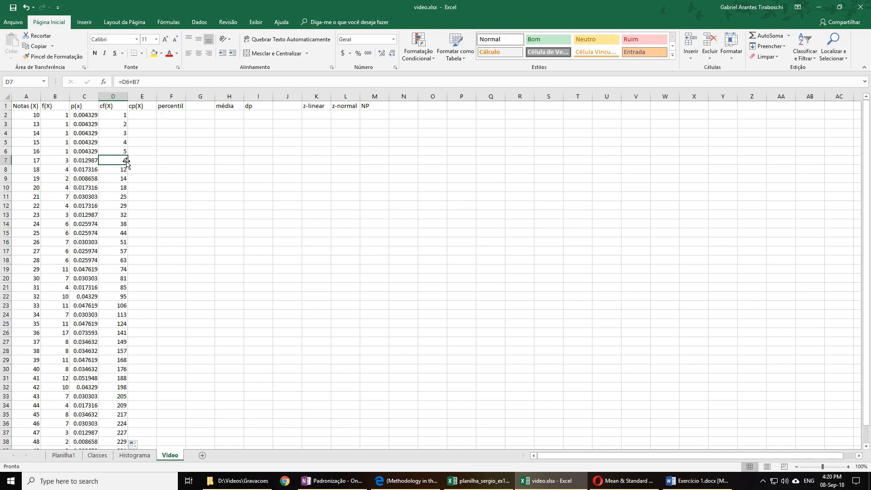
pyautogui.click(30, 161)
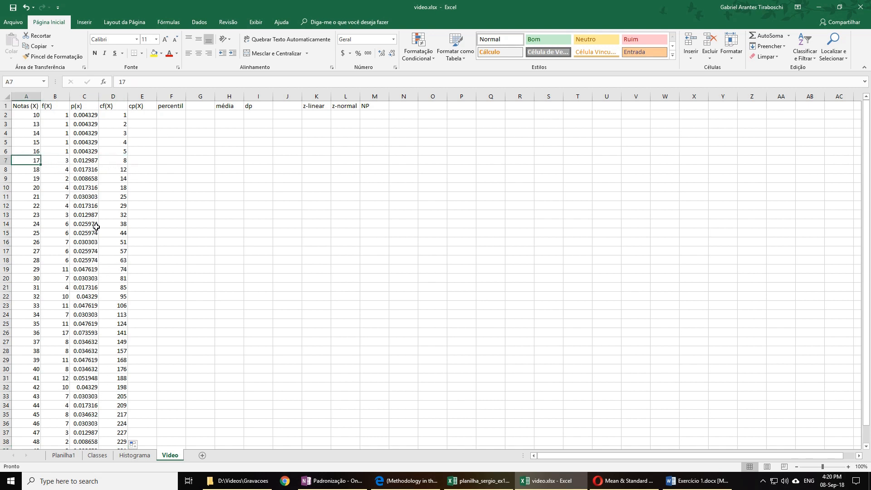
pyautogui.click(58, 161)
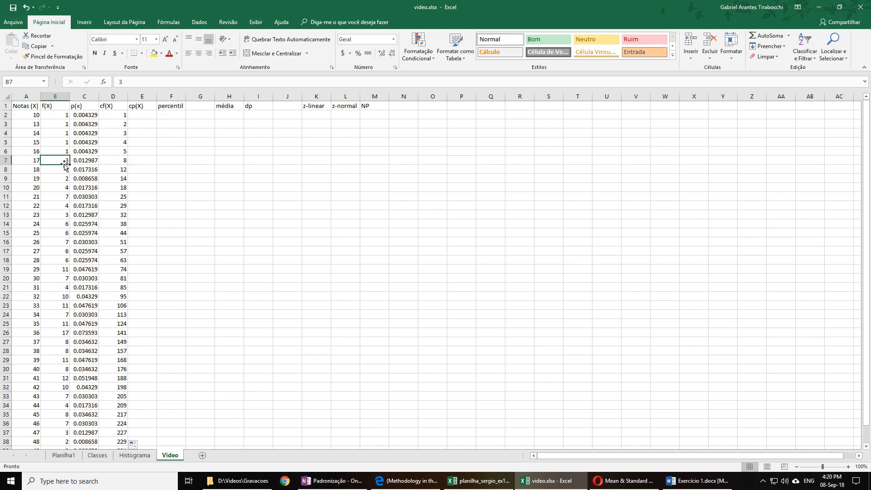
pyautogui.click(28, 159)
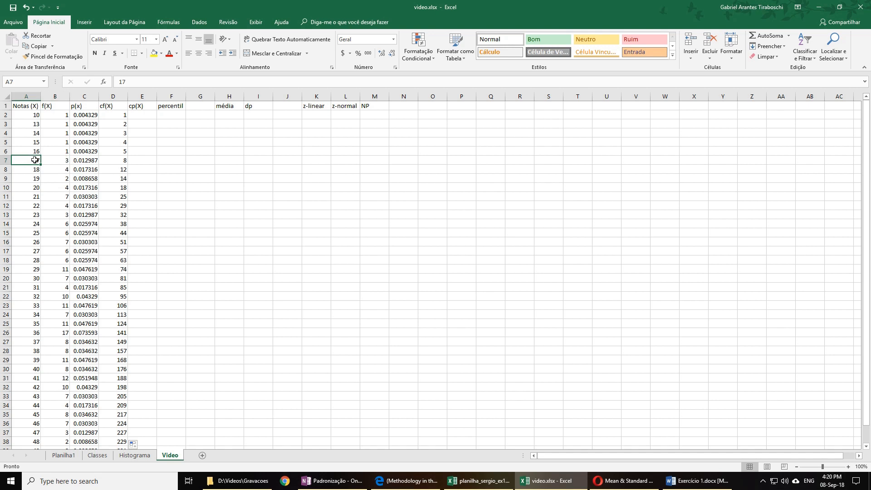
pyautogui.click(116, 165)
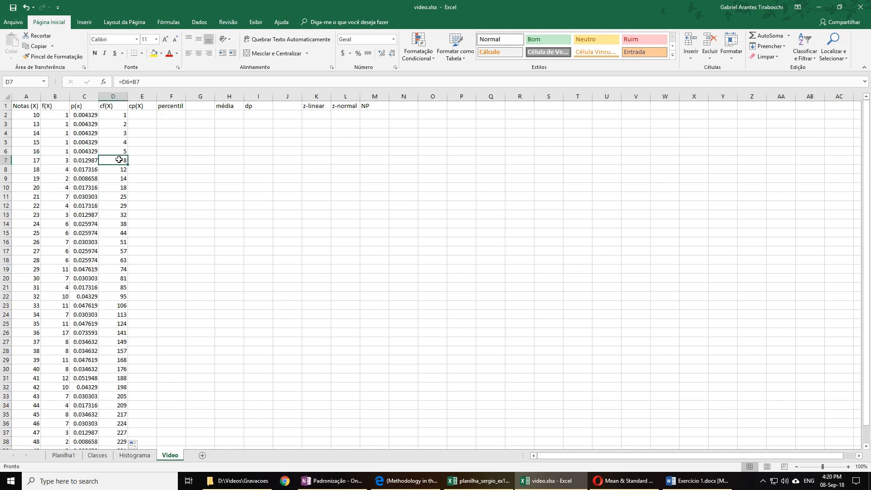
pyautogui.click(25, 160)
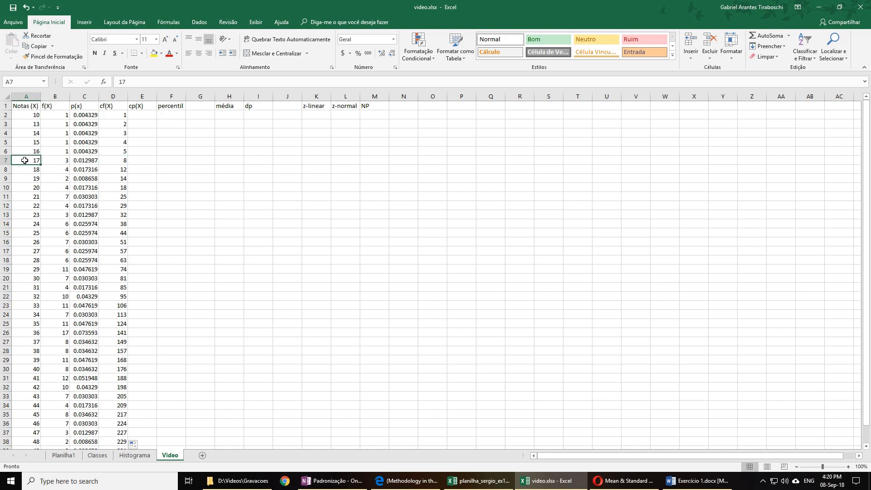
# Enter =D2/D39 in E2 to divide the first score's cumulative frequency by the last cumulative frequency.
pyautogui.click(143, 115)
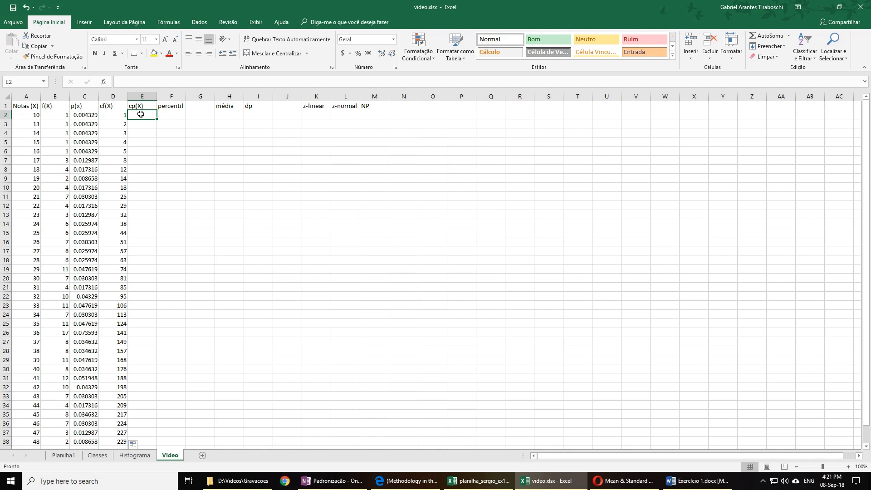
pyautogui.press('Up')
pyautogui.press('Scroll_Lock')
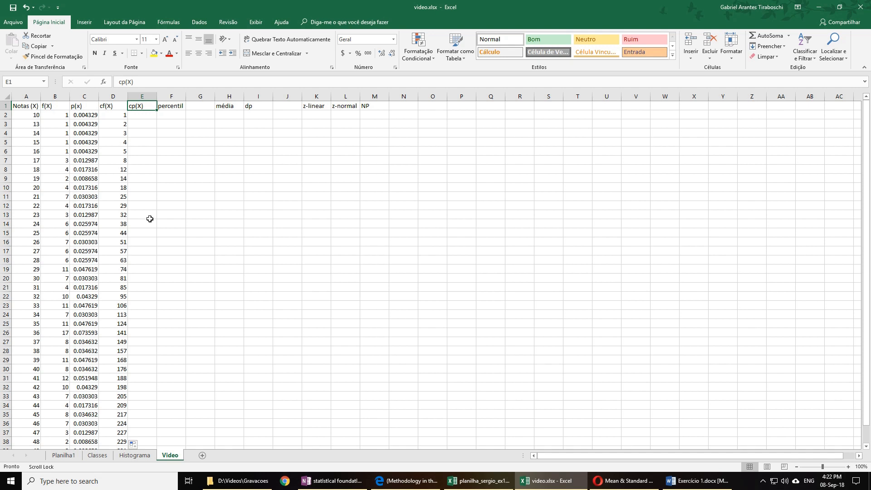
pyautogui.click(140, 114)
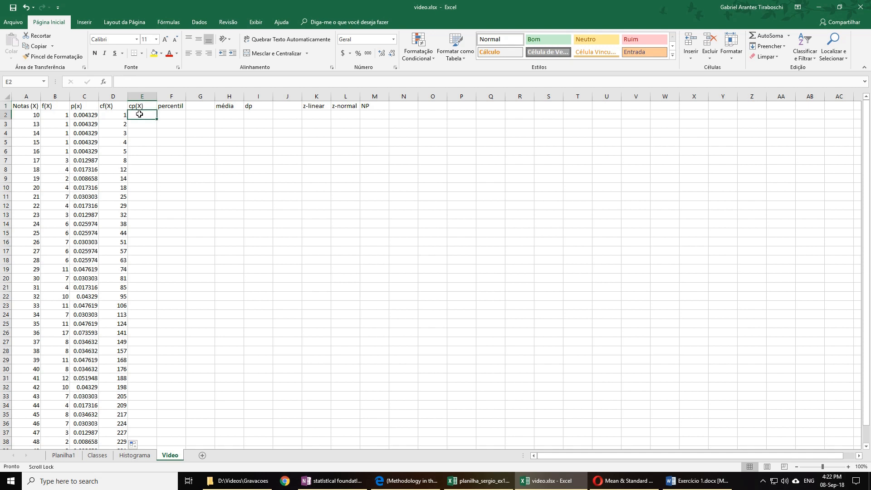
pyautogui.write('=')
pyautogui.click(120, 114)
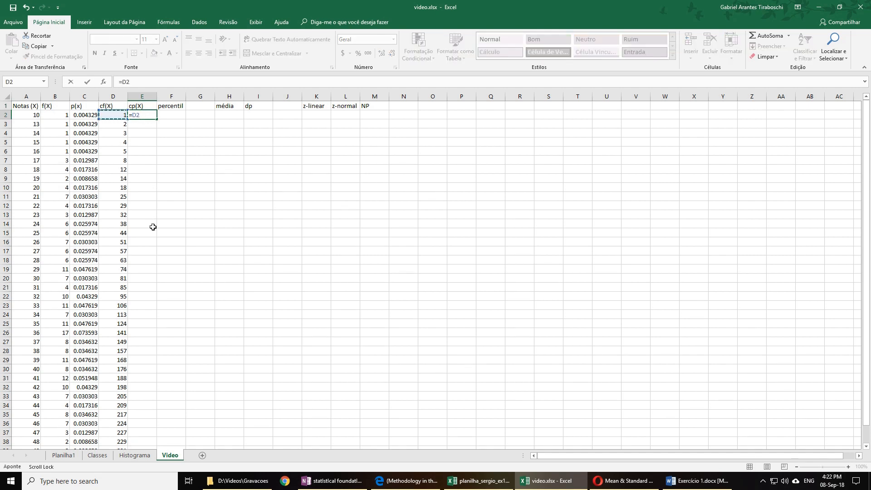
pyautogui.scroll(-2, 152, 235)
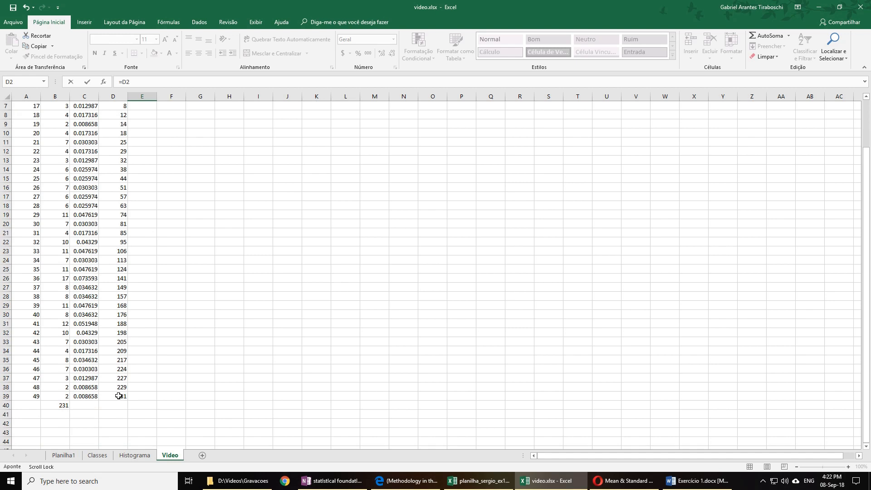
pyautogui.click(146, 81)
pyautogui.write('/')
pyautogui.click(122, 396)
pyautogui.scroll(2, 196, 287)
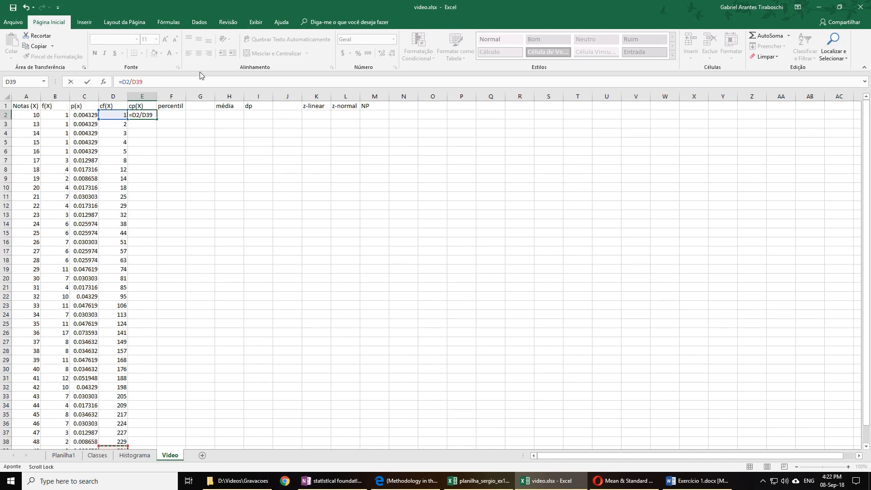
pyautogui.press('Return')
# Lock the divisor's row in the E2 formula, making it =D2/D$39.
pyautogui.click(150, 115)
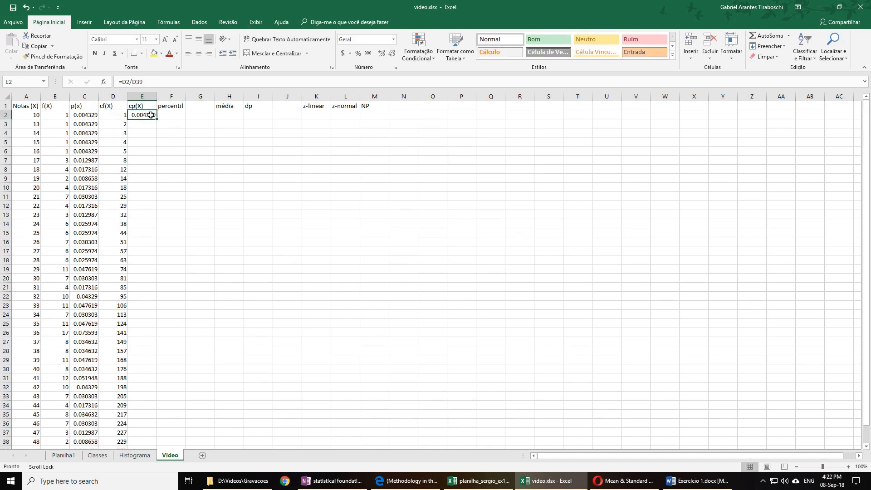
pyautogui.click(118, 115)
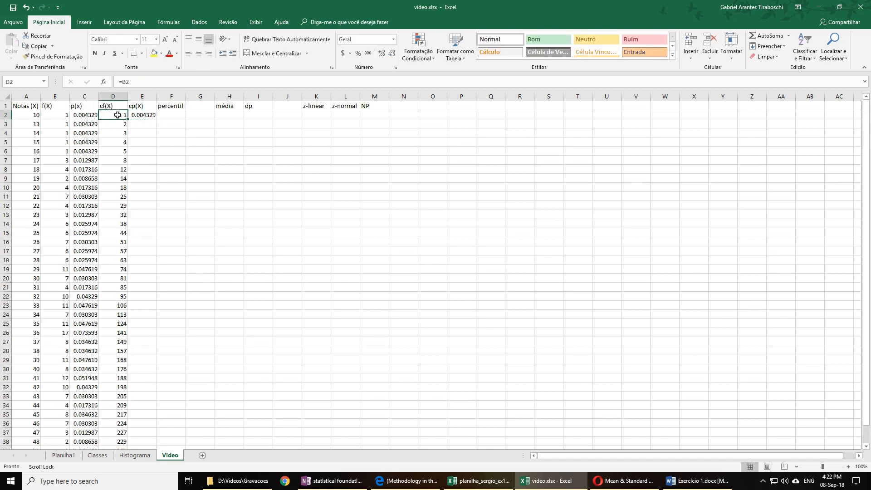
pyautogui.click(146, 114)
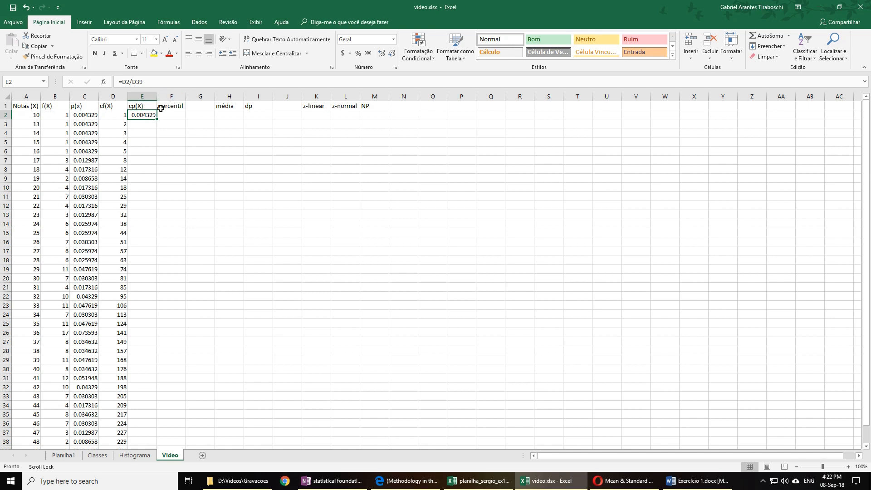
pyautogui.click(139, 81)
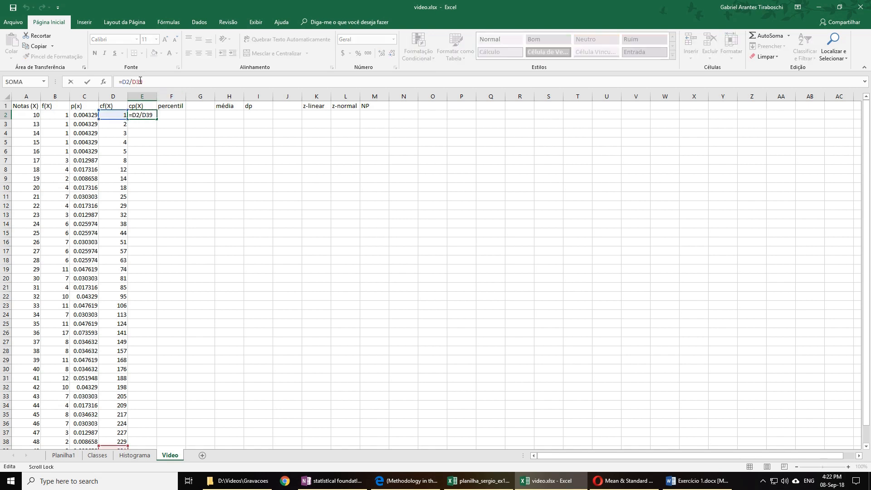
pyautogui.write('$')
pyautogui.hotkey('ctrl', 'Return')
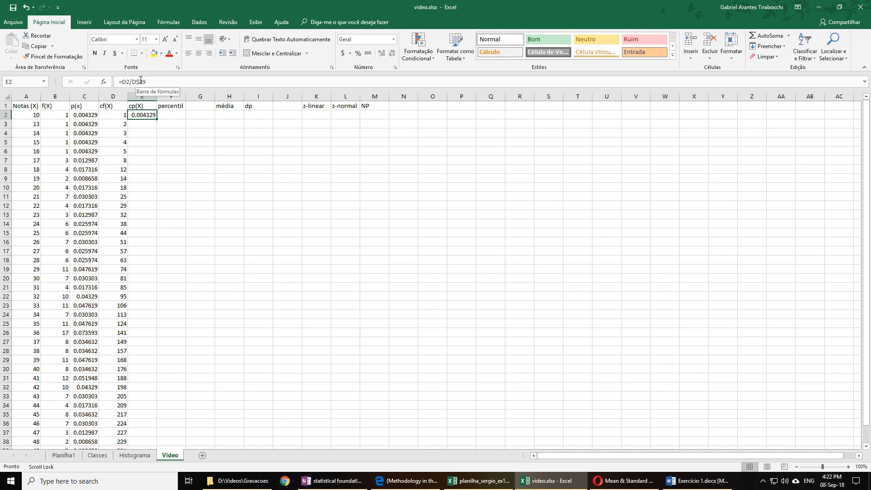
# Fill the cp(X) formula from E2 down through E39.
pyautogui.scroll(-4, 181, 233)
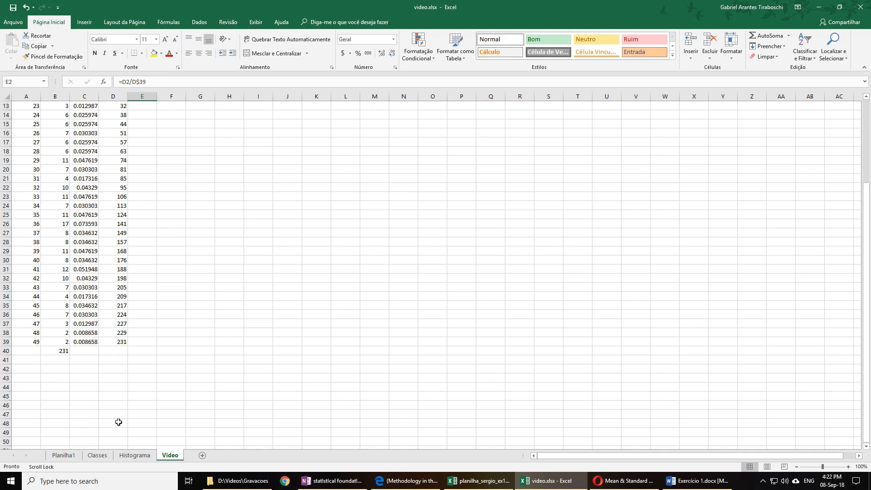
pyautogui.scroll(4, 144, 302)
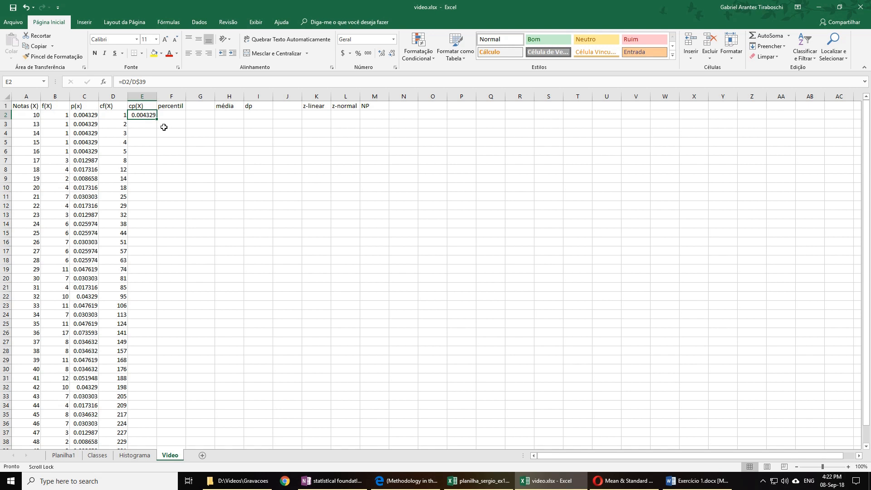
pyautogui.moveTo(157, 119); pyautogui.dragTo(148, 423)
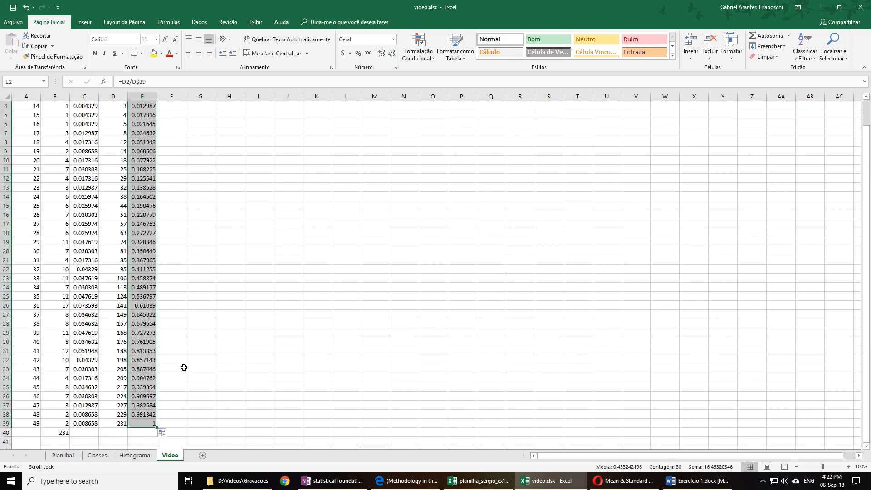
# Check the cp(X) formula in E39 against the cumulative frequency in D39 and review the column.
pyautogui.click(146, 423)
pyautogui.click(122, 424)
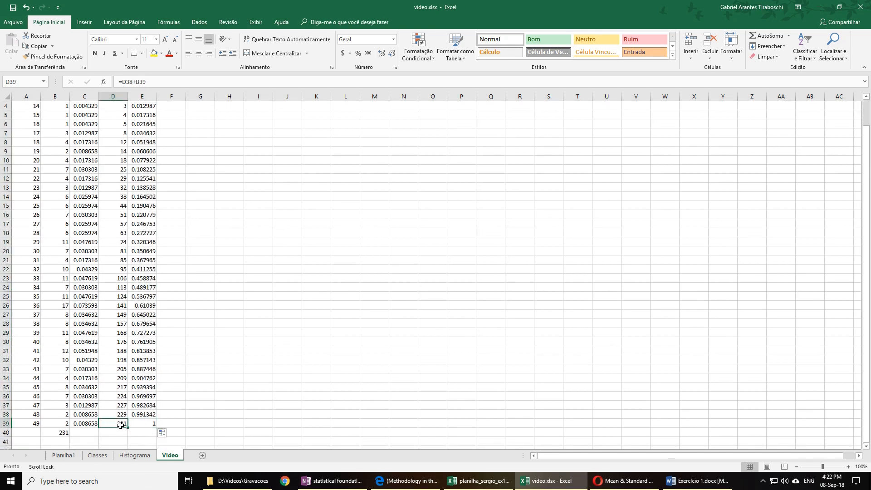
pyautogui.click(146, 422)
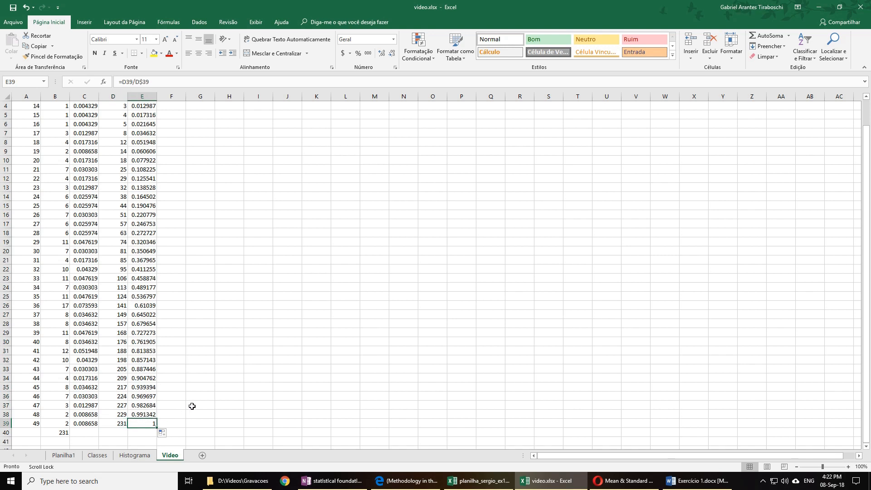
pyautogui.scroll(1, 185, 316)
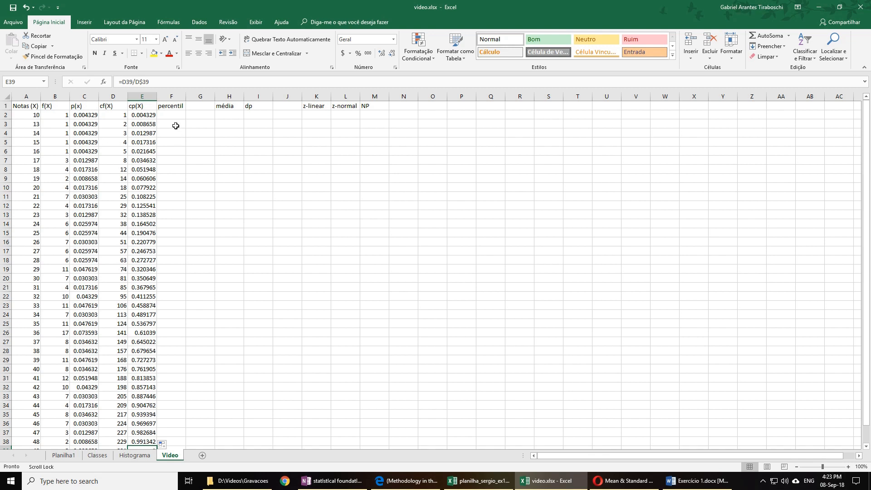
# Enter the lower percentiles beside the cumulative proportions: 1 in F3, 2 in F5, 3 in F6 and 6 in F9.
pyautogui.press('Scroll_Lock')
pyautogui.click(168, 122)
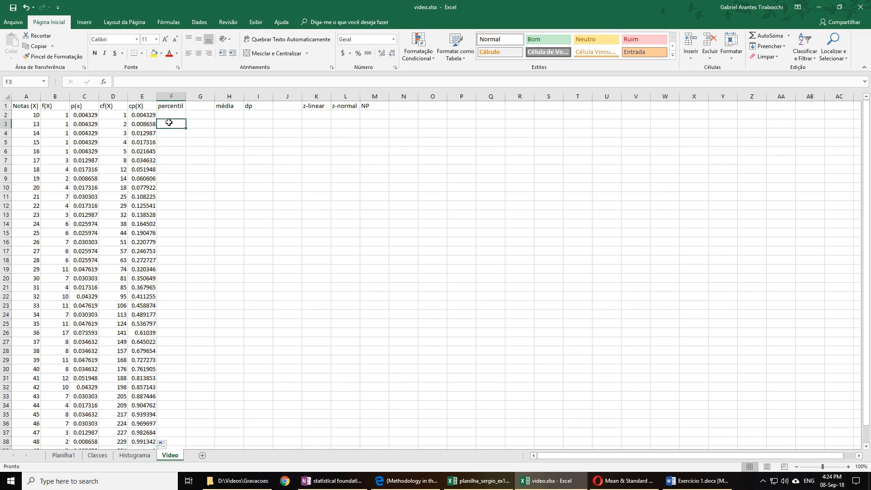
pyautogui.write('1')
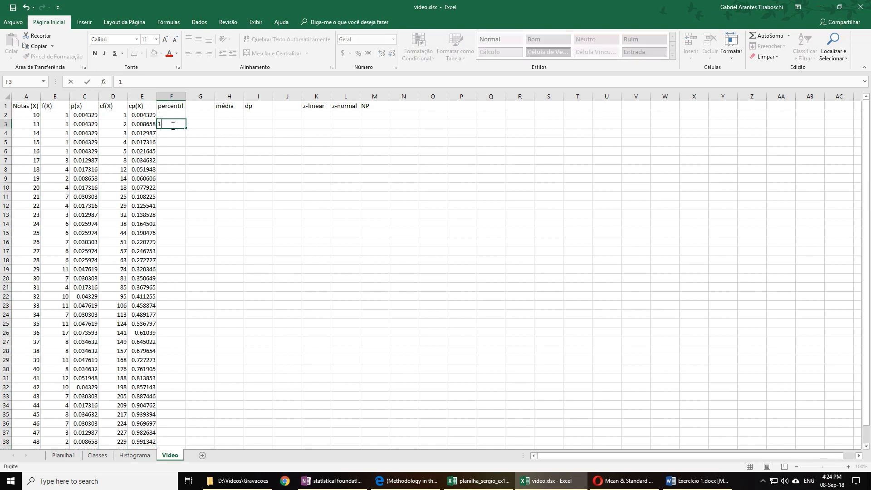
pyautogui.press('Return')
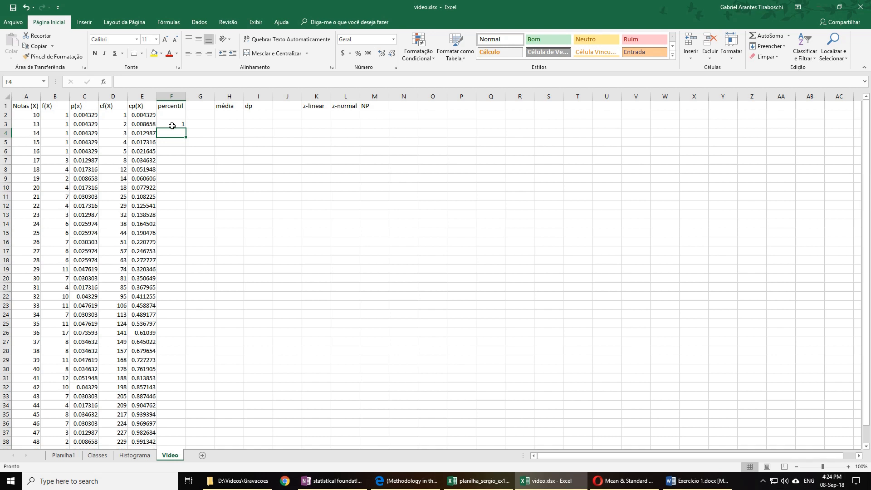
pyautogui.press('Down')
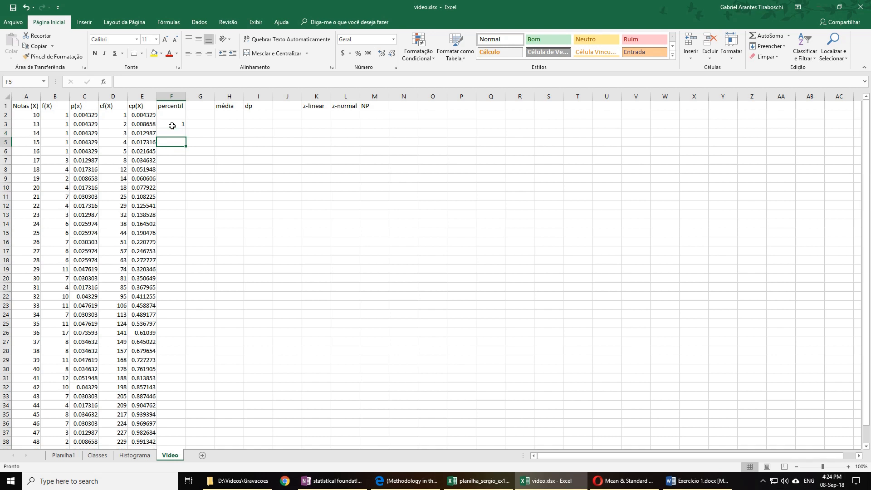
pyautogui.write('2')
pyautogui.press('Return')
pyautogui.write('3')
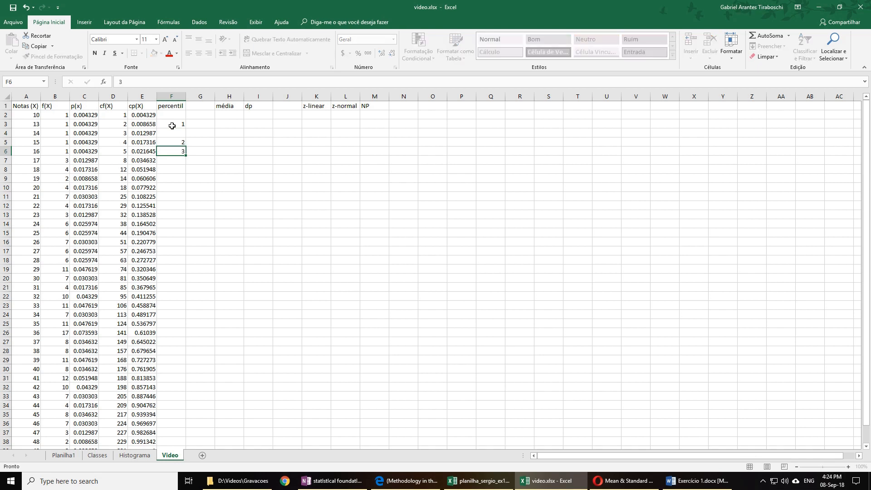
pyautogui.press('Return')
pyautogui.press('Down')
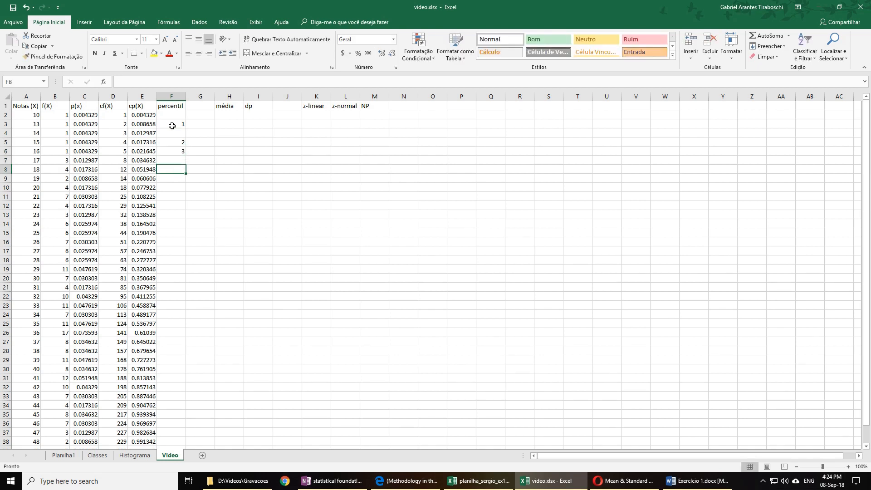
pyautogui.press('Down')
pyautogui.write('6')
pyautogui.press('Return')
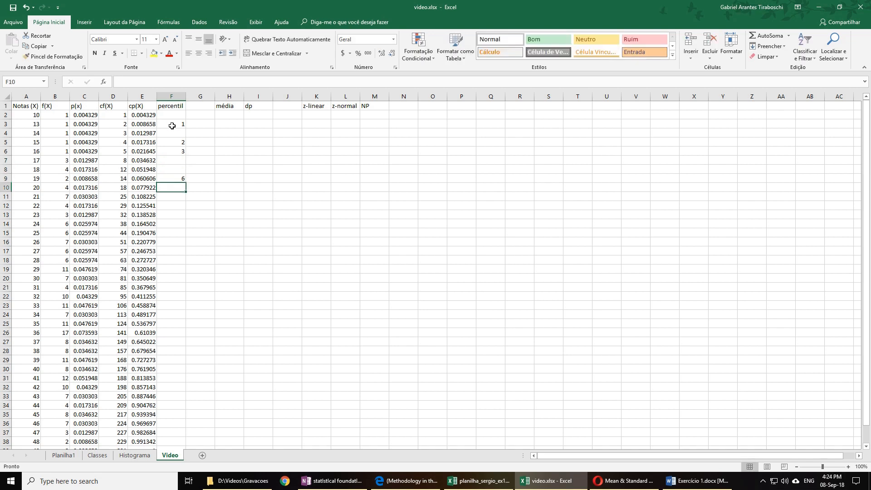
# Enter percentile 97 in F36 for score 46 and percentile 99 in F37 for score 47.
pyautogui.scroll(-4, 203, 198)
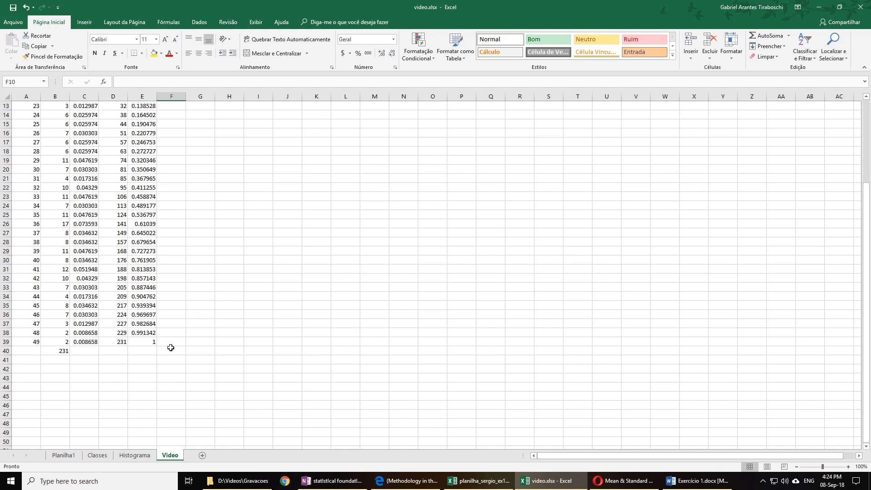
pyautogui.click(172, 331)
pyautogui.press('Up')
pyautogui.press('Up')
pyautogui.write('97')
pyautogui.press('Return')
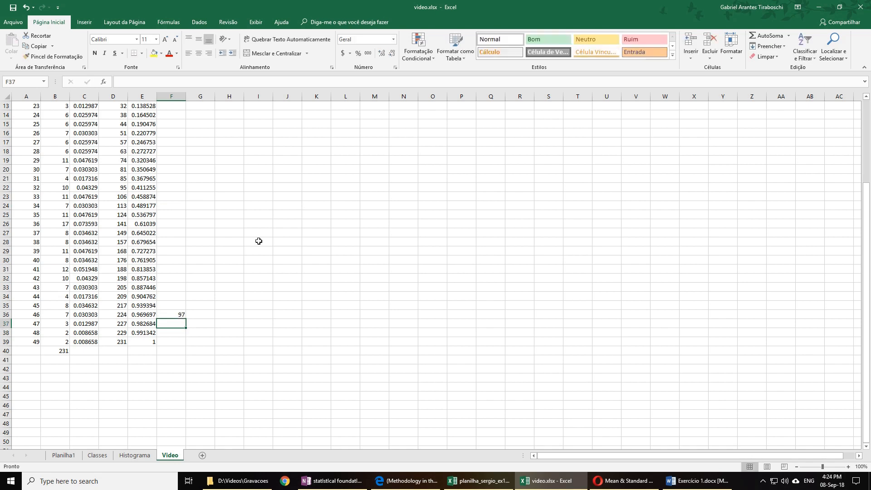
pyautogui.write('99')
pyautogui.press('Return')
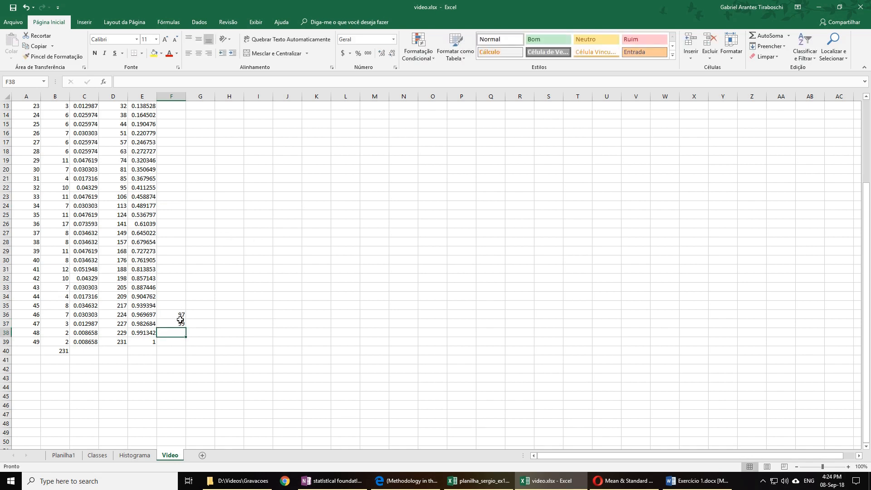
# Enter percentile 94 in F35 for score 45.
pyautogui.click(177, 305)
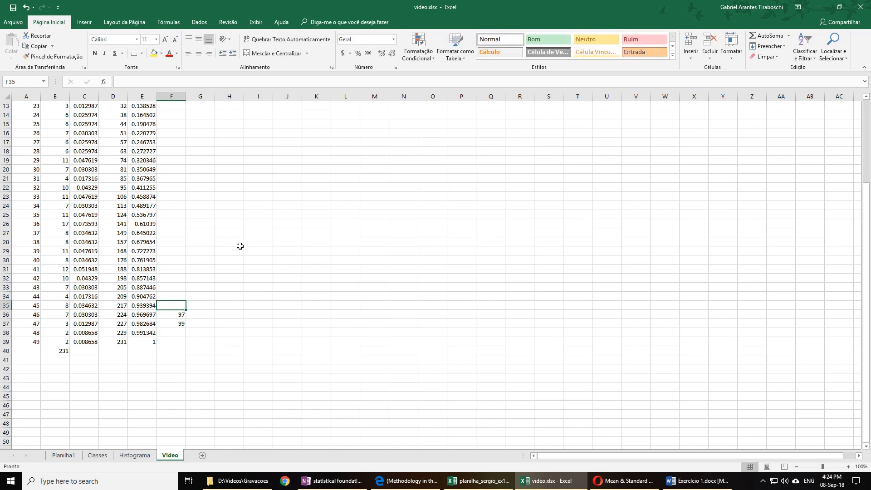
pyautogui.write('97')
pyautogui.write('4')
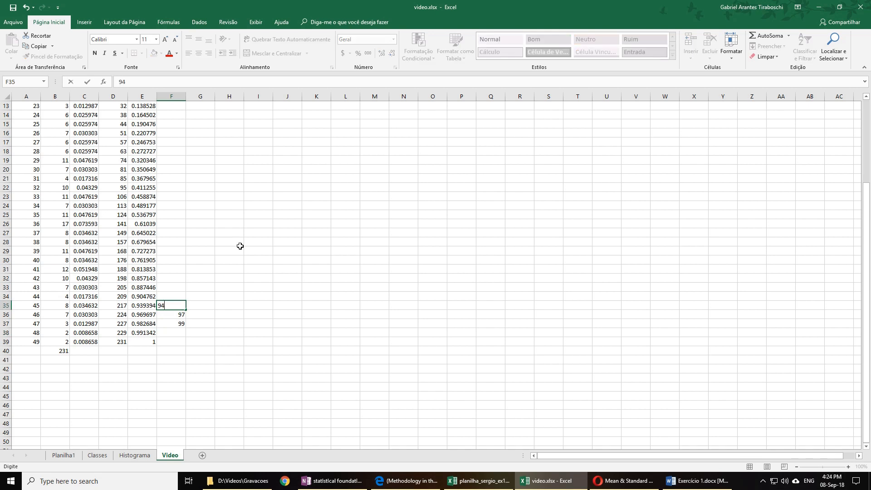
pyautogui.press('Return')
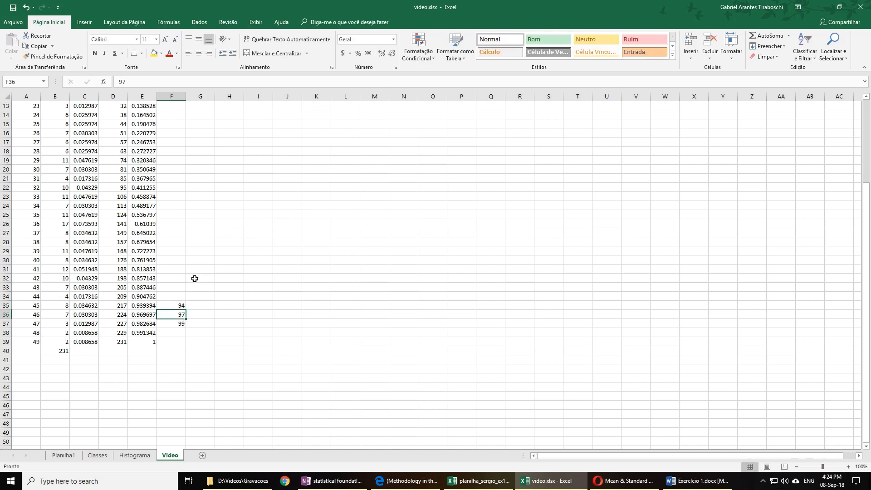
# Review the percentile column and relate score 45 in A35 to its neighbouring scores, its frequency in B35 and its percentile in F35.
pyautogui.scroll(4, 198, 282)
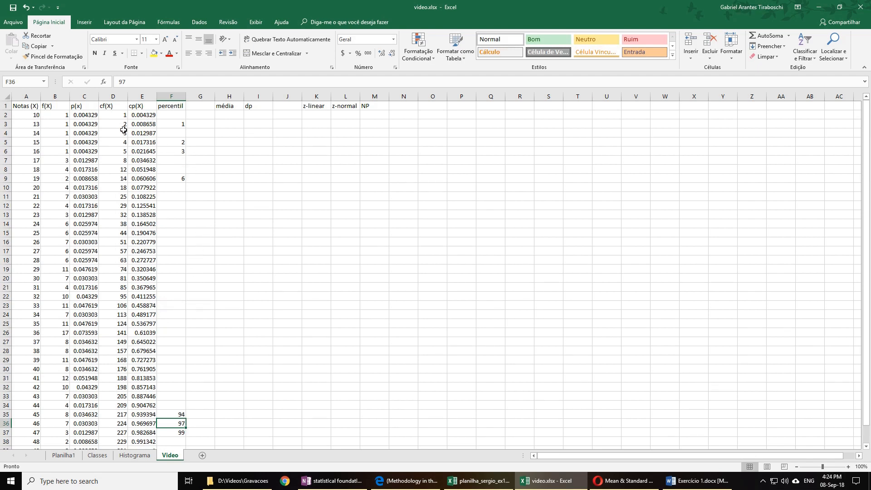
pyautogui.scroll(-4, 141, 280)
pyautogui.scroll(4, 152, 250)
pyautogui.scroll(-1, 217, 262)
pyautogui.scroll(1, 217, 263)
pyautogui.click(29, 412)
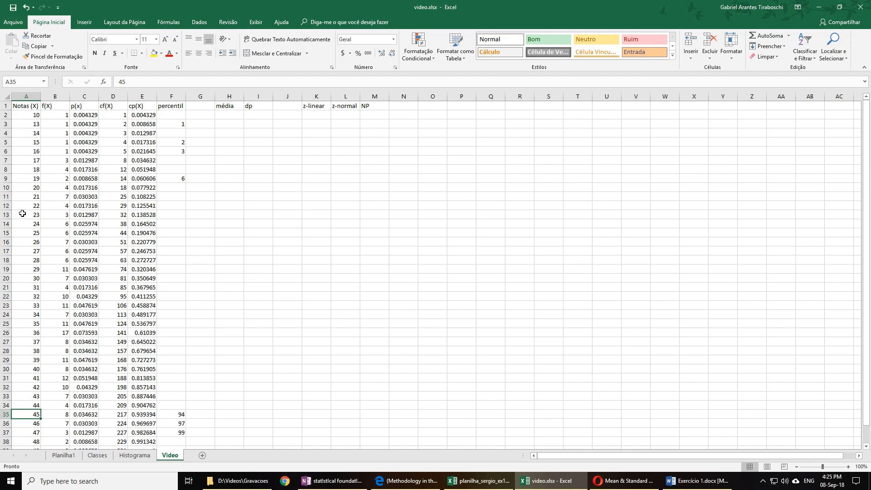
pyautogui.click(35, 404)
pyautogui.click(34, 415)
pyautogui.click(57, 414)
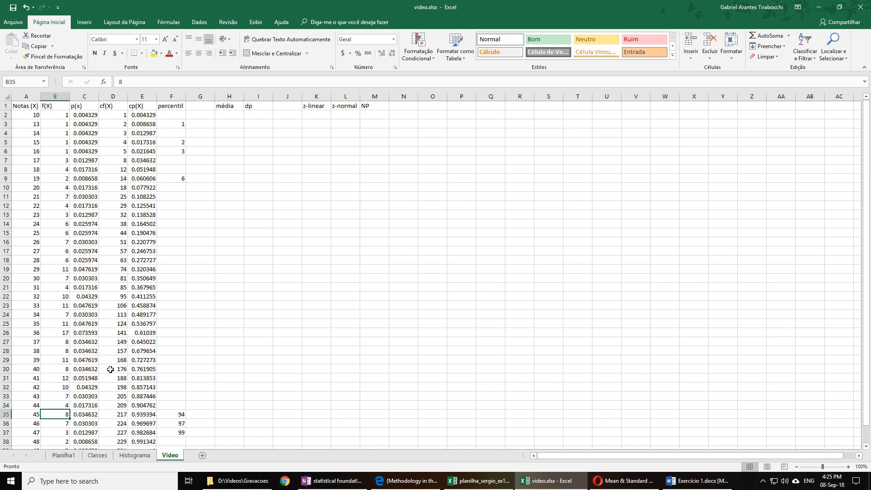
pyautogui.click(35, 425)
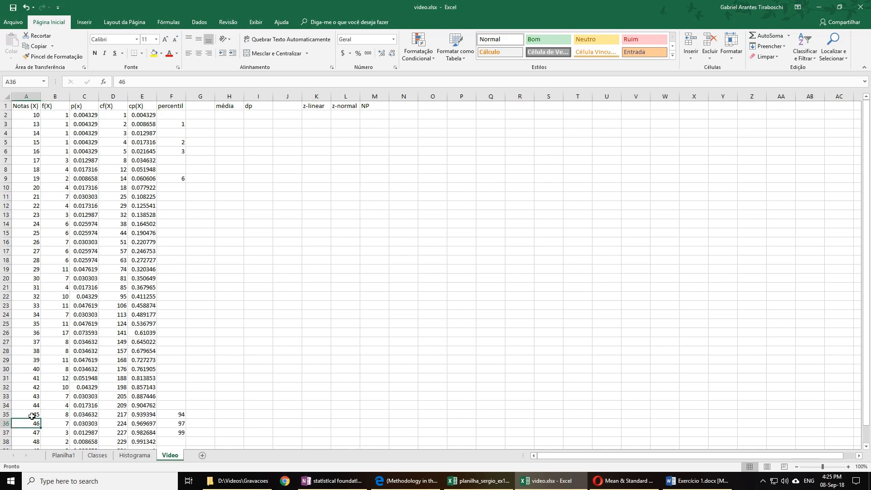
pyautogui.click(32, 415)
pyautogui.click(179, 416)
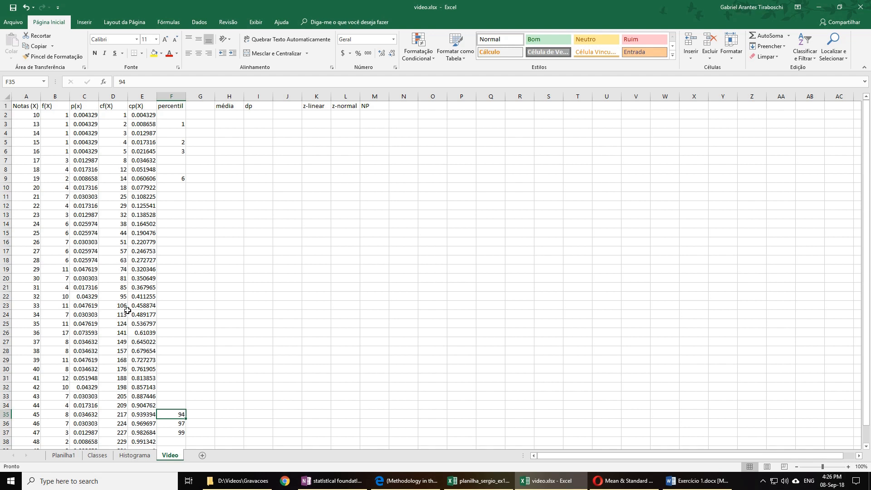
# Examine the cumulative proportions in E35, E32, E33 and E20 against the scores 42, 43 and 30 in column A.
pyautogui.click(143, 414)
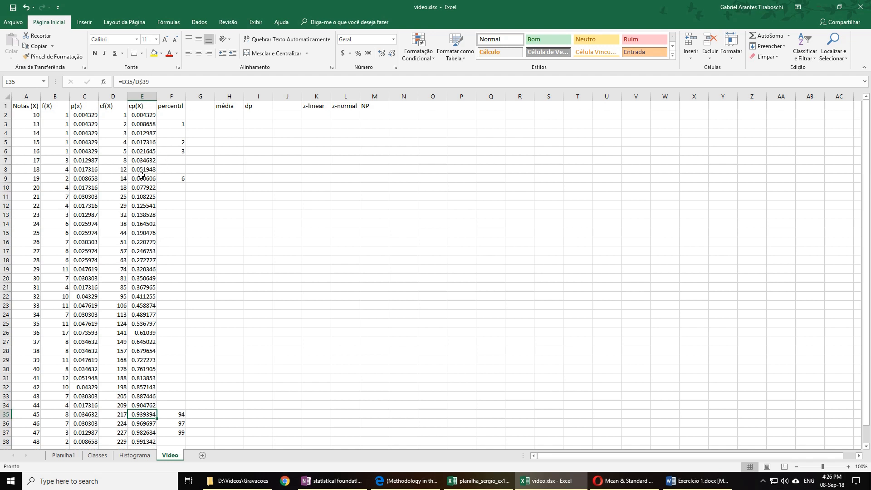
pyautogui.click(148, 386)
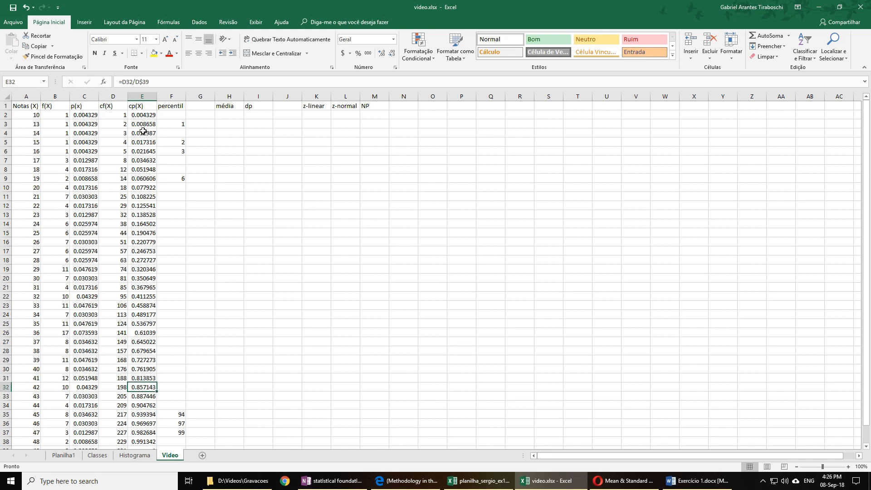
pyautogui.click(34, 389)
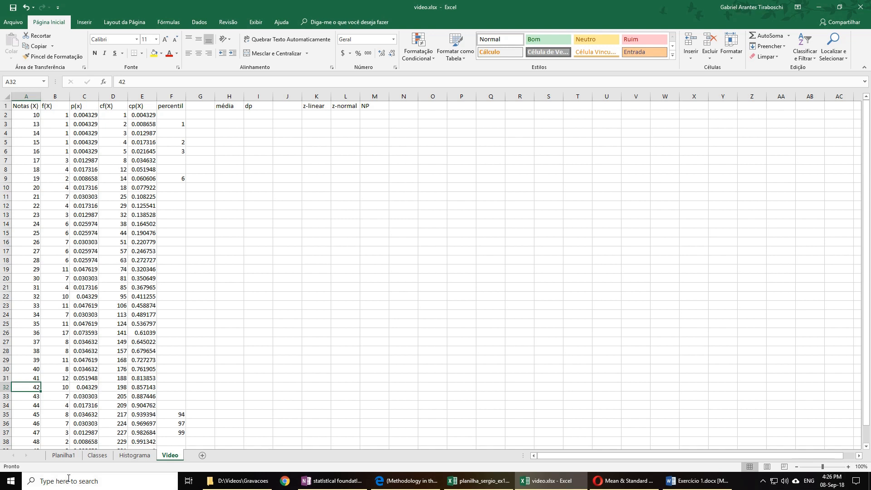
pyautogui.click(144, 388)
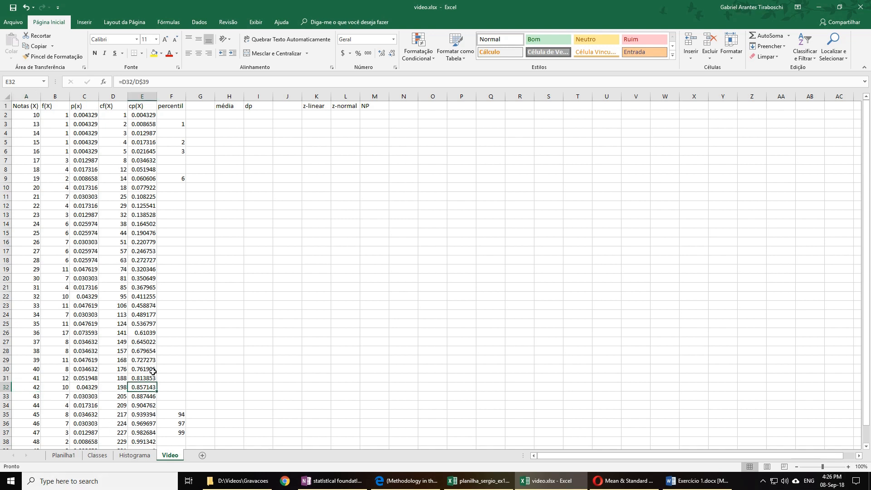
pyautogui.click(39, 397)
pyautogui.click(131, 397)
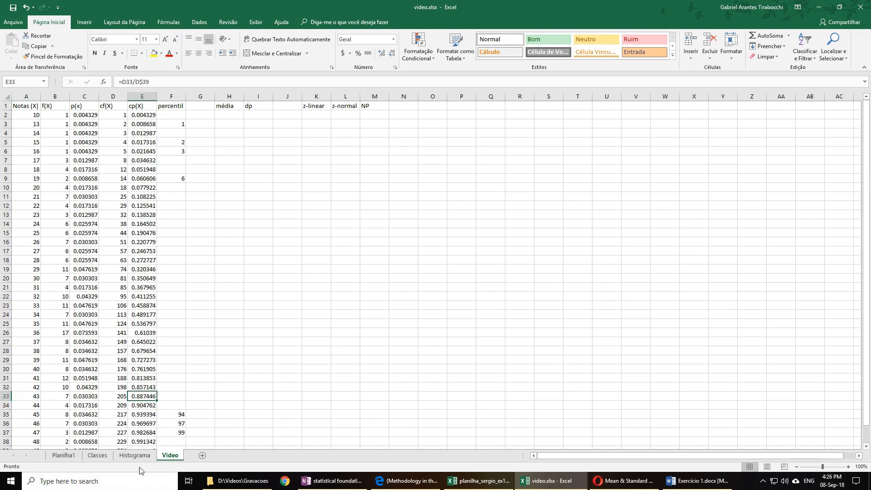
pyautogui.click(39, 280)
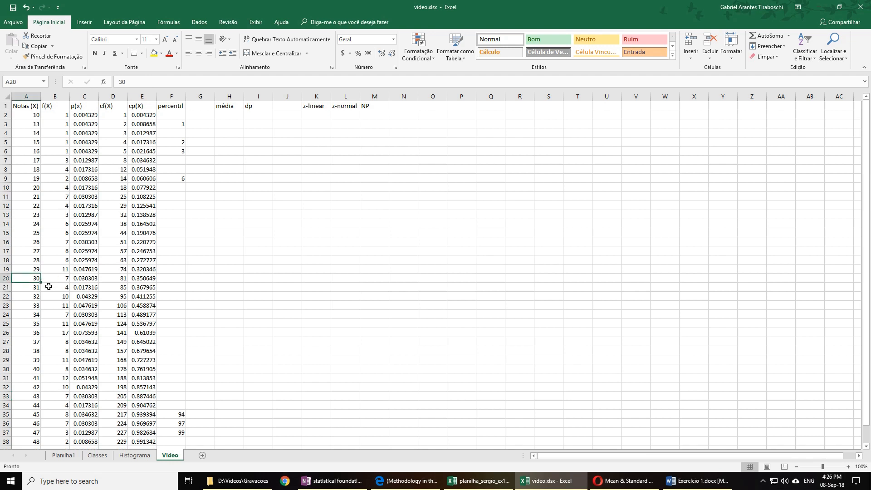
pyautogui.click(131, 278)
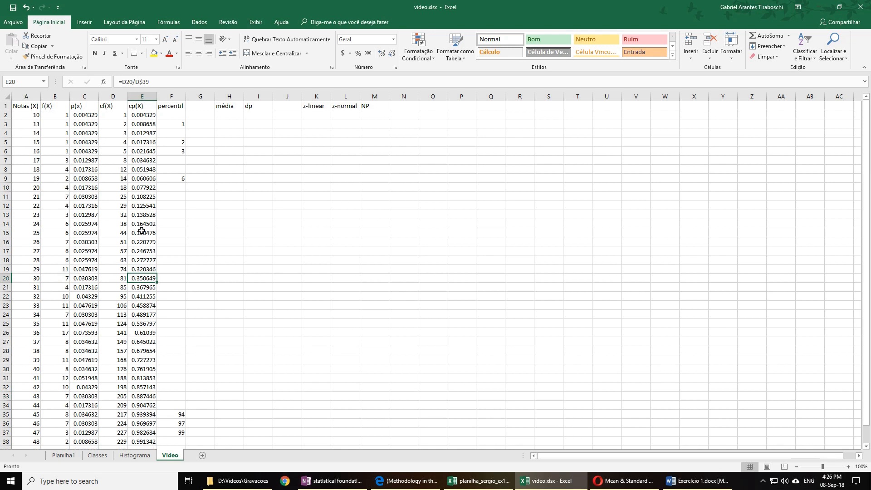
# Compare the lower percentiles in F3, F5 and F6 with the cumulative proportion in E3, score 15 in A5 and the upper percentile in F35.
pyautogui.click(174, 125)
pyautogui.click(147, 125)
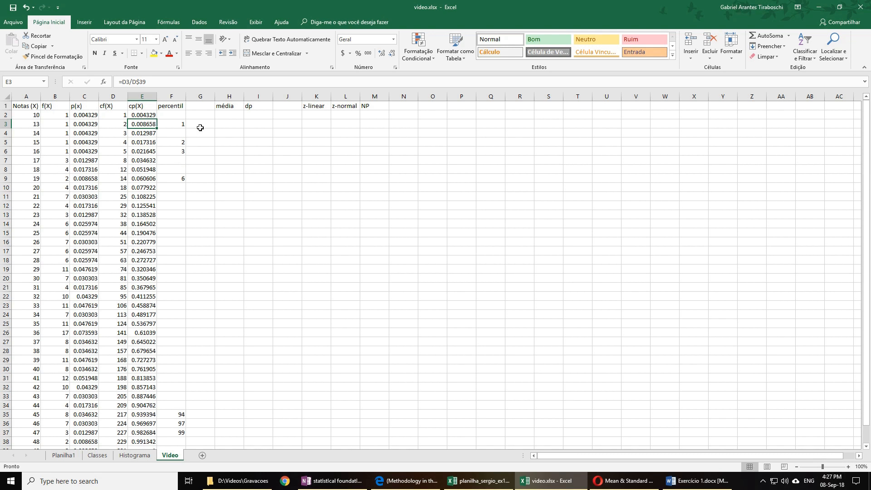
pyautogui.click(175, 141)
pyautogui.click(180, 150)
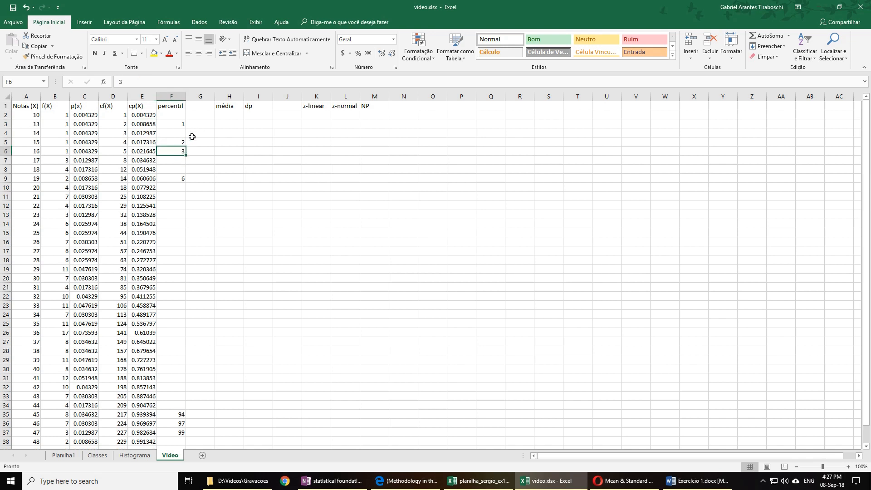
pyautogui.click(172, 125)
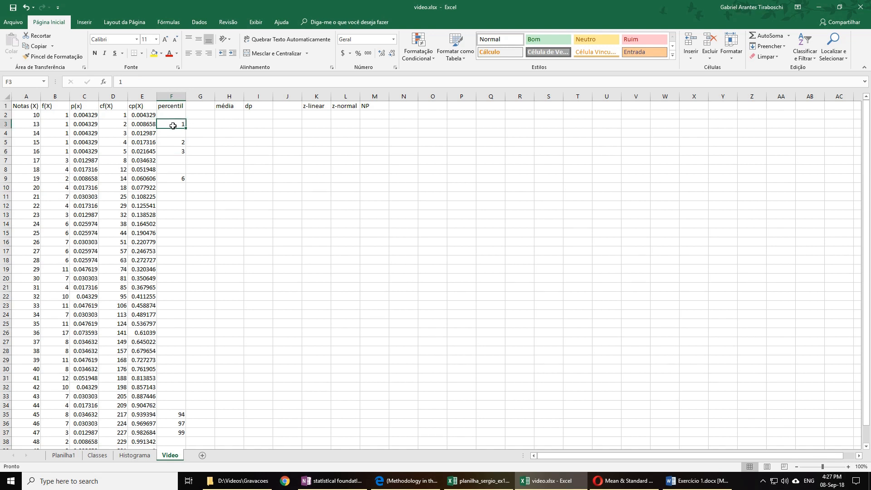
pyautogui.click(181, 143)
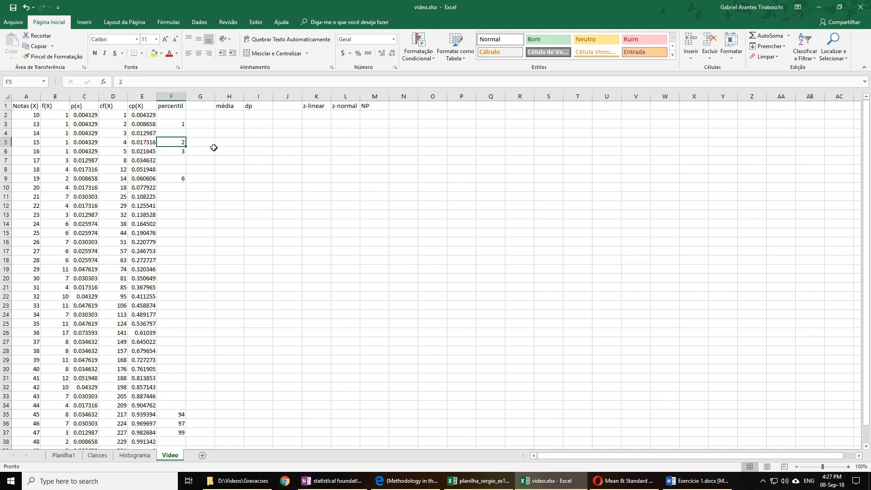
pyautogui.click(33, 141)
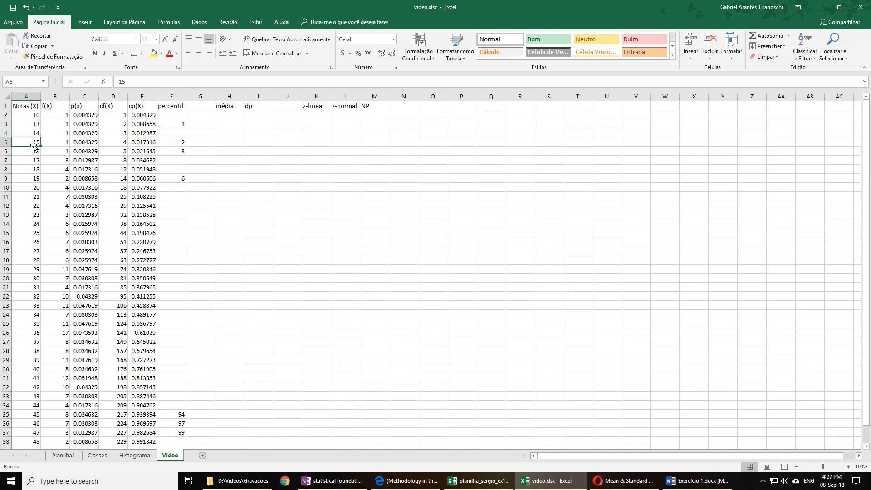
pyautogui.scroll(-1, 189, 301)
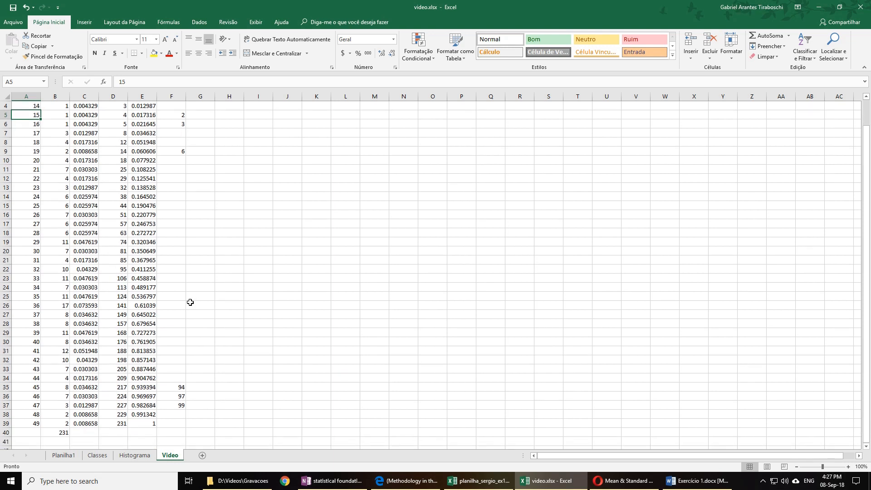
pyautogui.click(175, 387)
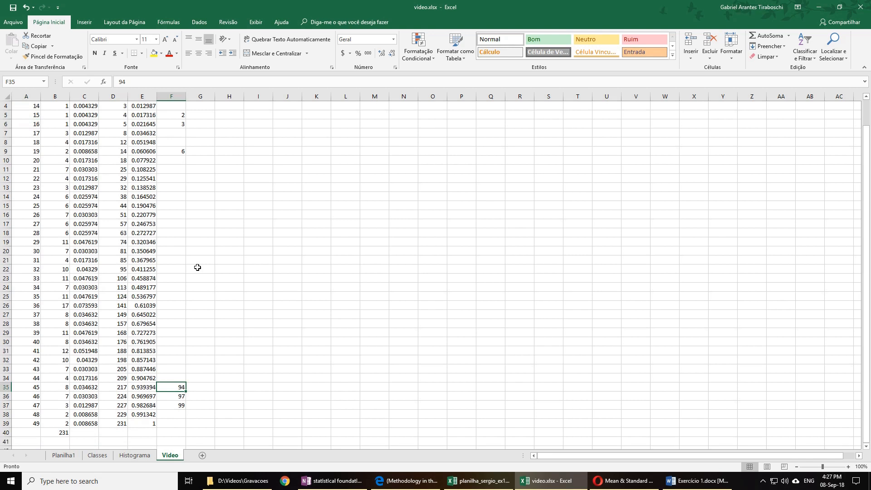
# Match the lower percentiles in F3, F5 and F6 to the corresponding scores in A3, A5 and A6.
pyautogui.scroll(1, 197, 267)
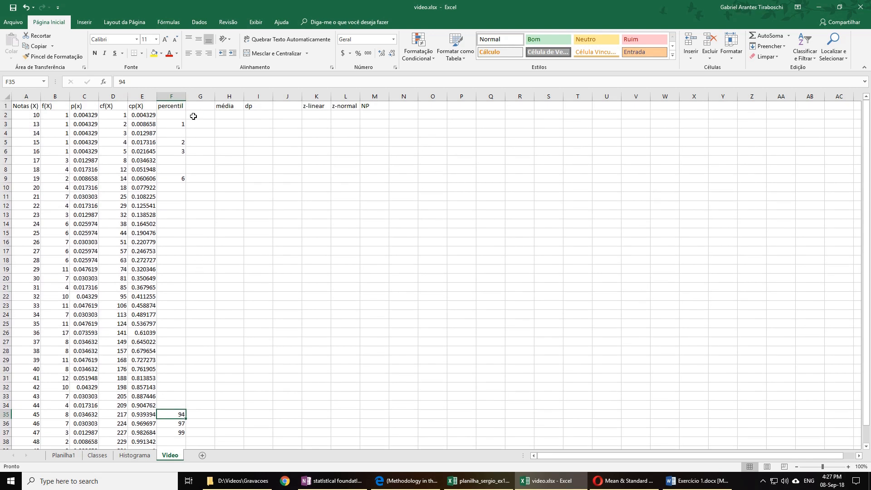
pyautogui.click(179, 125)
pyautogui.click(175, 142)
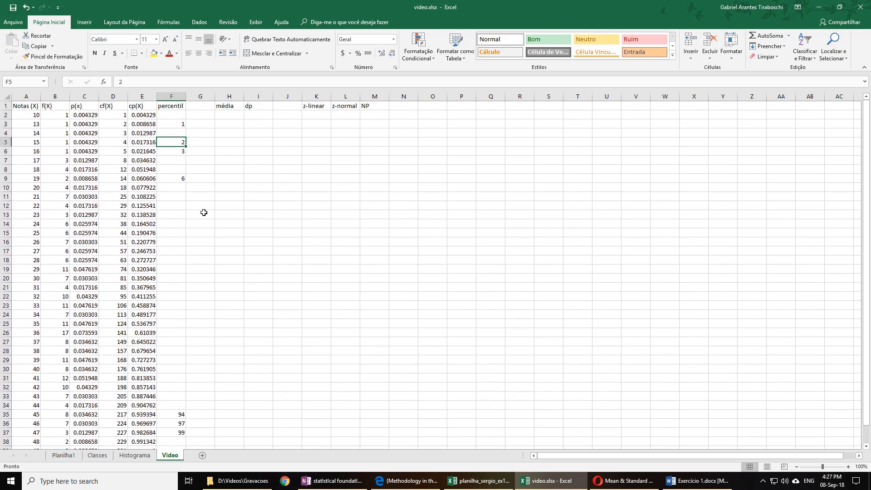
pyautogui.click(176, 152)
pyautogui.click(176, 125)
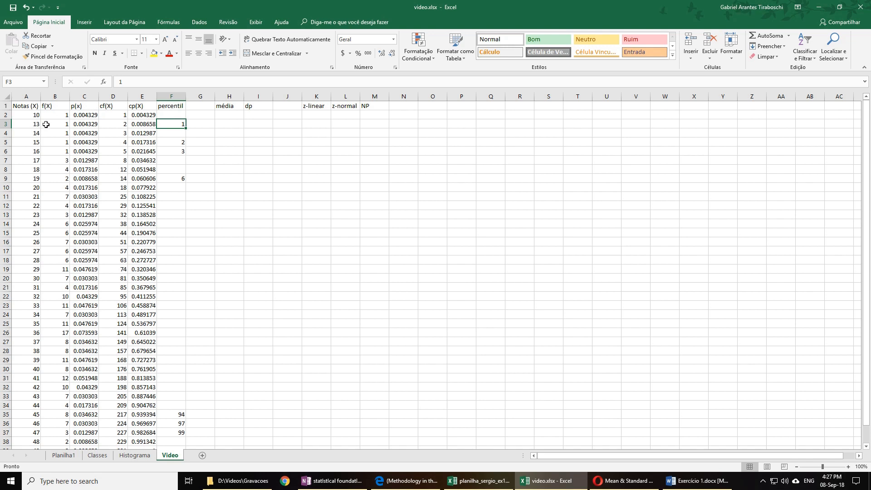
pyautogui.click(32, 124)
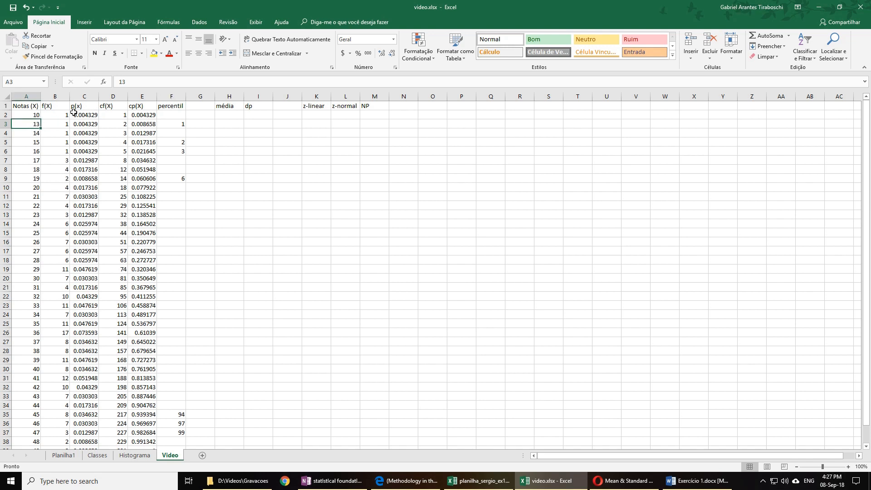
pyautogui.click(39, 141)
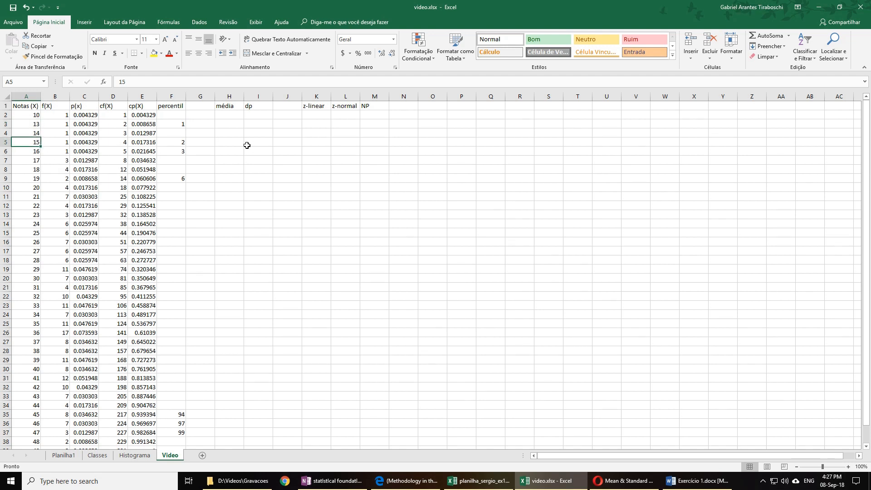
pyautogui.click(182, 153)
pyautogui.click(36, 151)
pyautogui.click(182, 123)
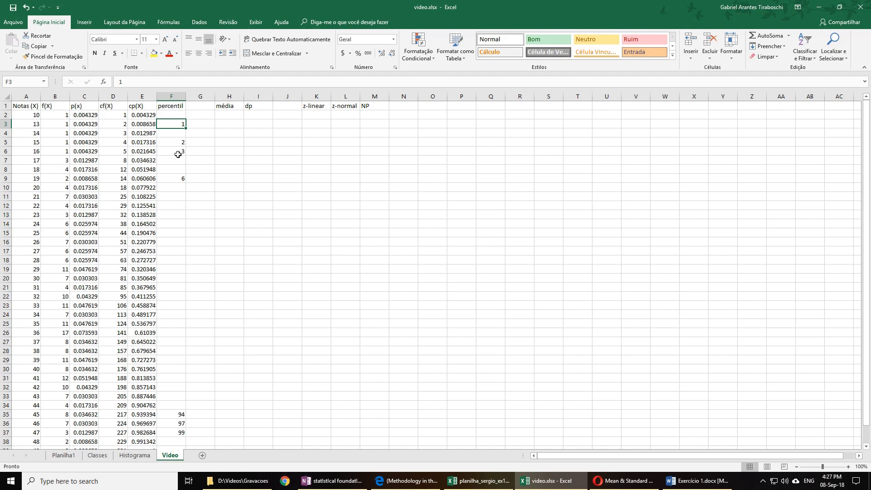
pyautogui.click(34, 130)
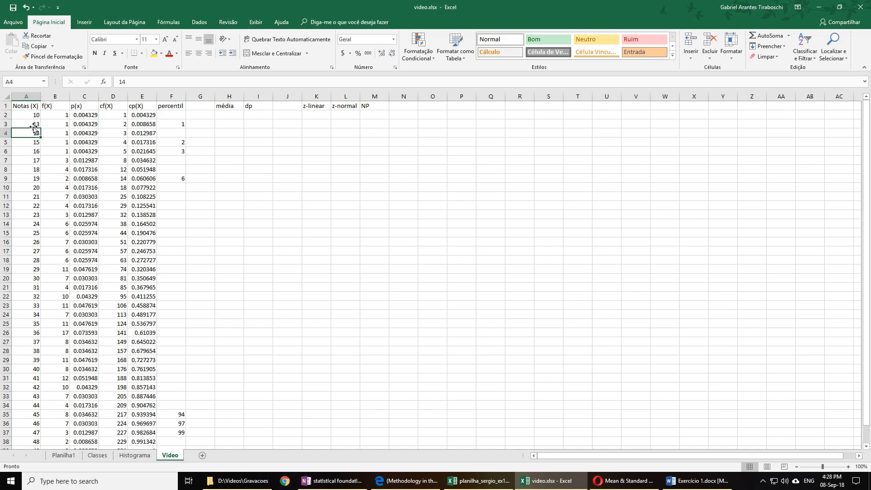
# Review the intervals between the percentiles in F3, F5 and F6, and inspect the cumulative proportions around E24.
pyautogui.click(179, 123)
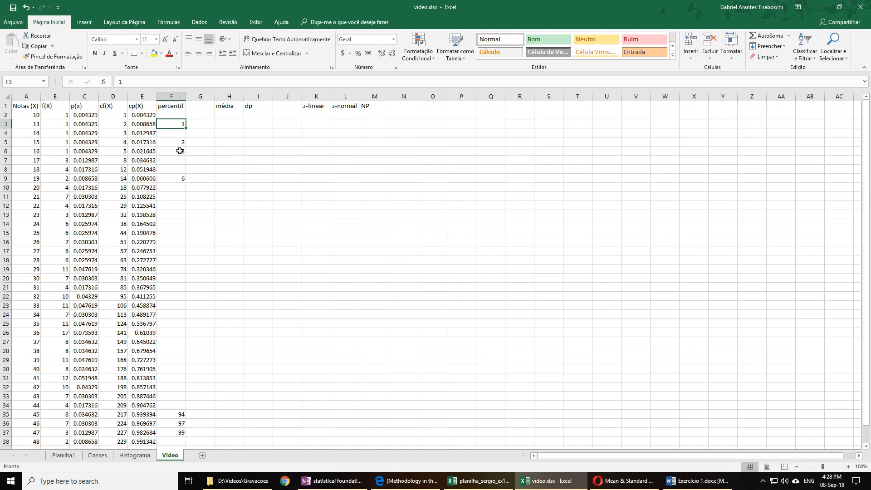
pyautogui.click(178, 150)
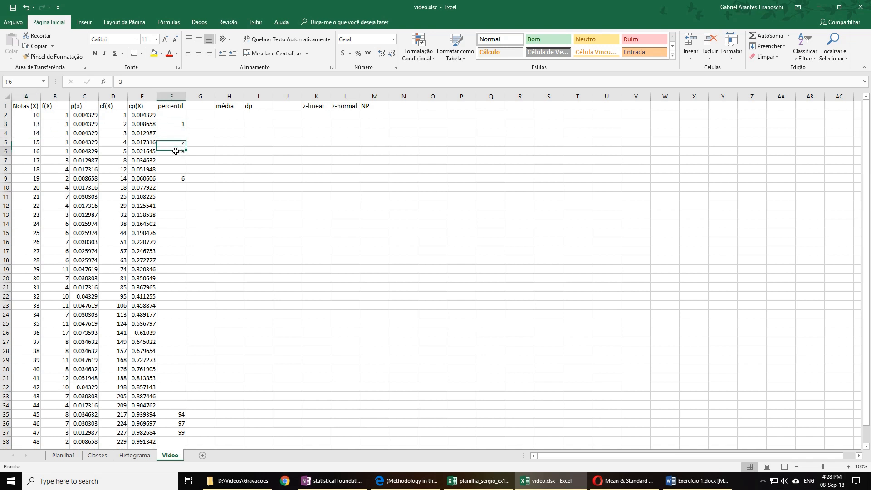
pyautogui.click(170, 121)
pyautogui.click(180, 142)
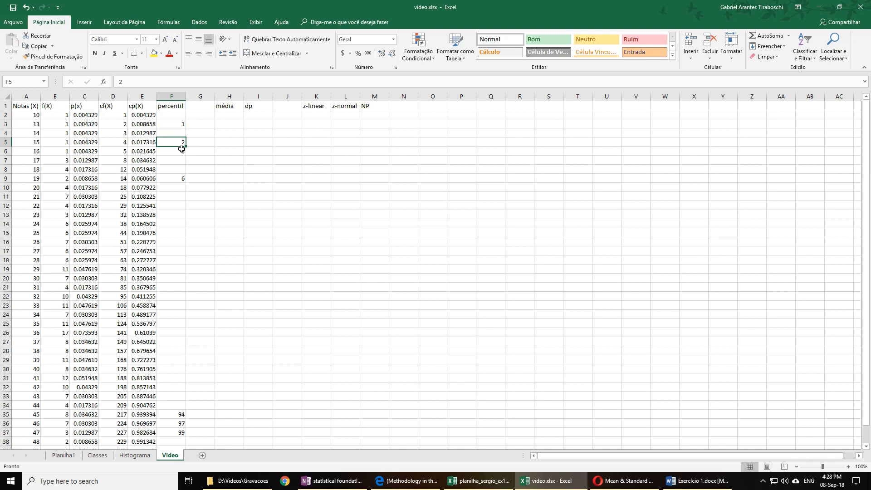
pyautogui.click(174, 151)
pyautogui.scroll(-1, 173, 232)
pyautogui.click(141, 288)
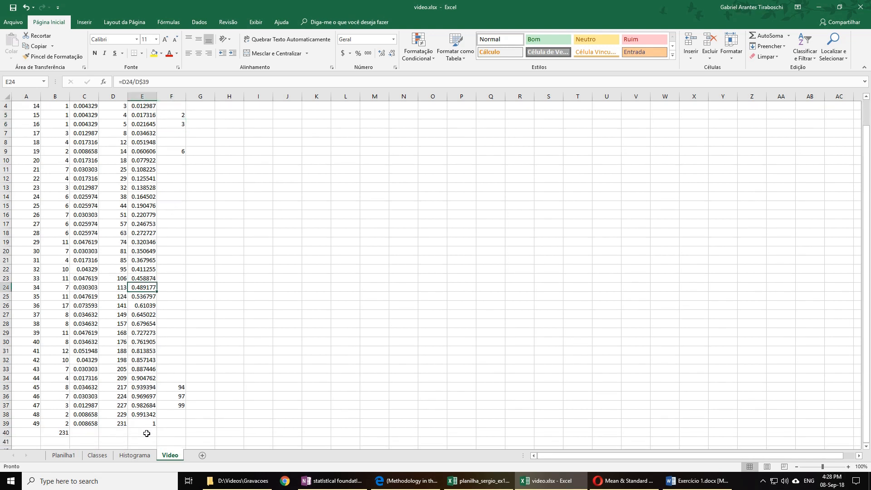
pyautogui.scroll(-2, 148, 322)
pyautogui.scroll(3, 147, 323)
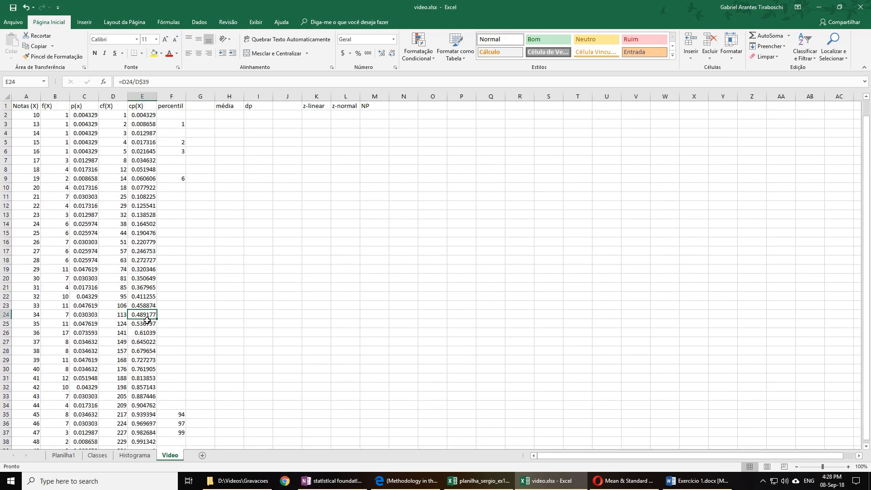
pyautogui.scroll(-3, 147, 323)
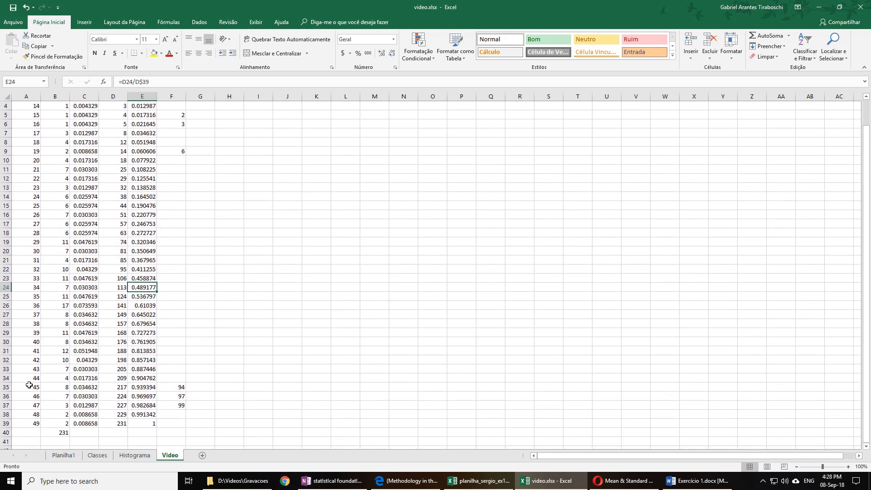
# Relate score 45 in A35 to its percentile and cumulative proportion, and check percentiles F36 and F9 and proportions E3 and E9.
pyautogui.click(32, 386)
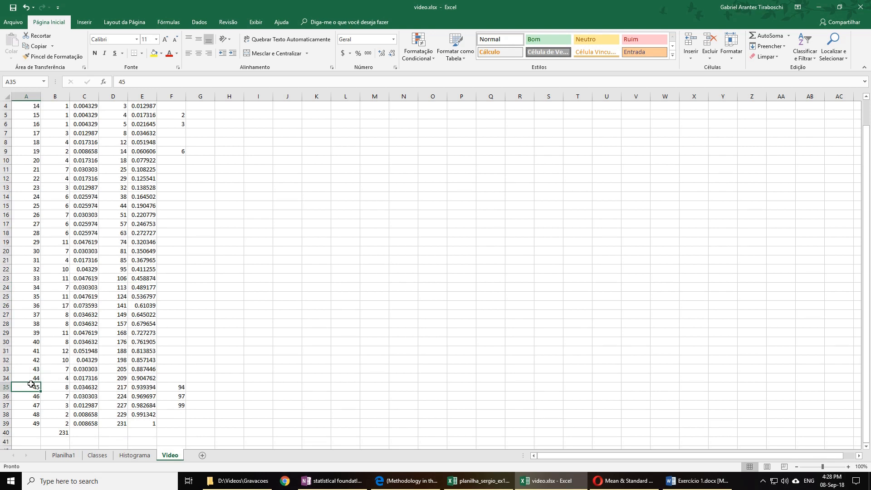
pyautogui.click(181, 387)
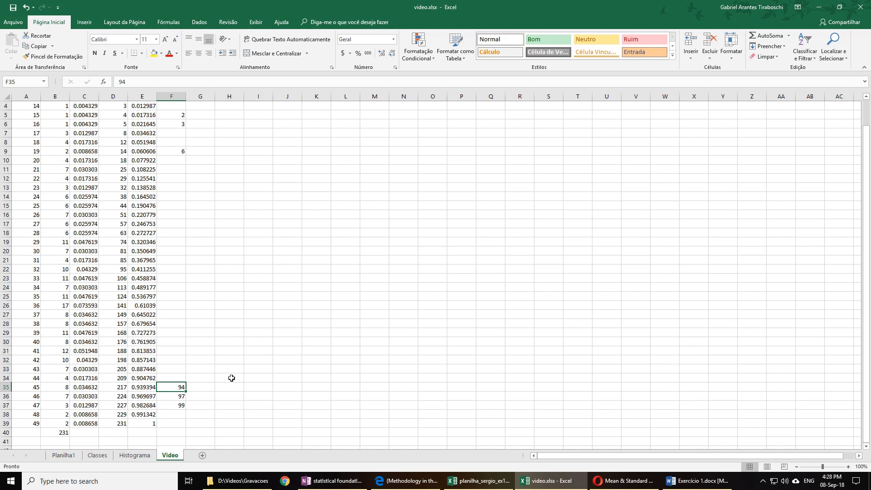
pyautogui.click(139, 385)
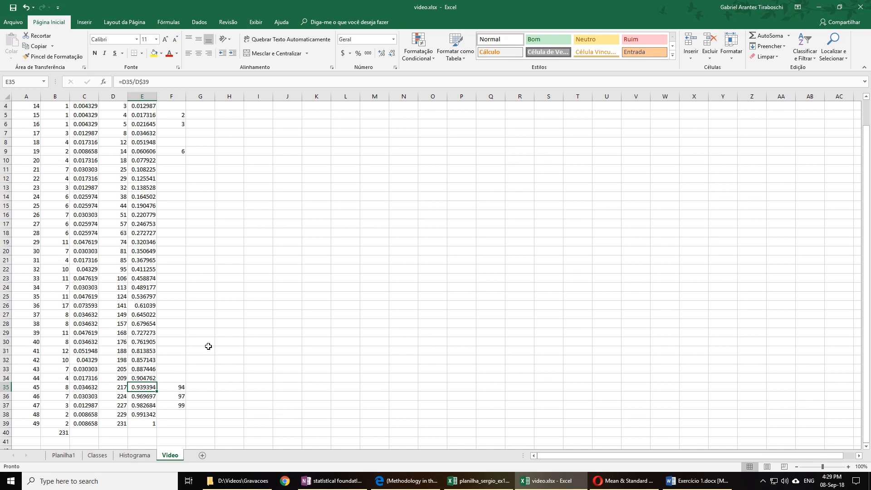
pyautogui.click(176, 397)
pyautogui.scroll(1, 192, 356)
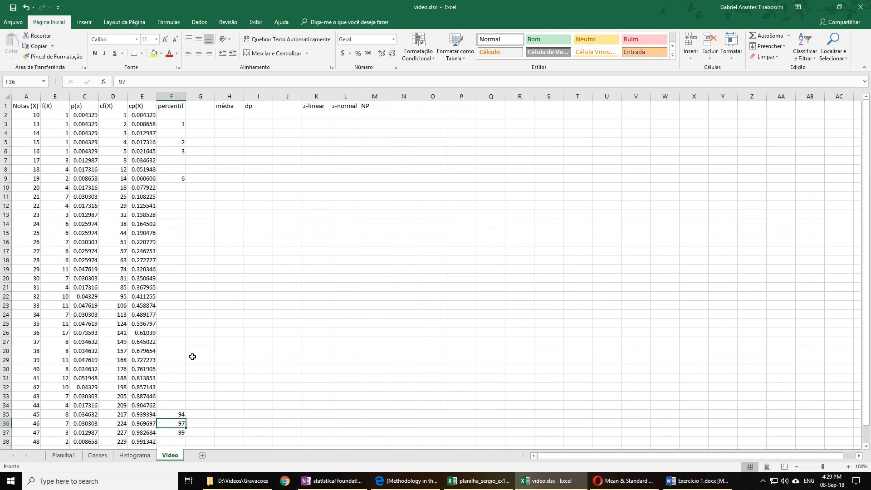
pyautogui.click(168, 179)
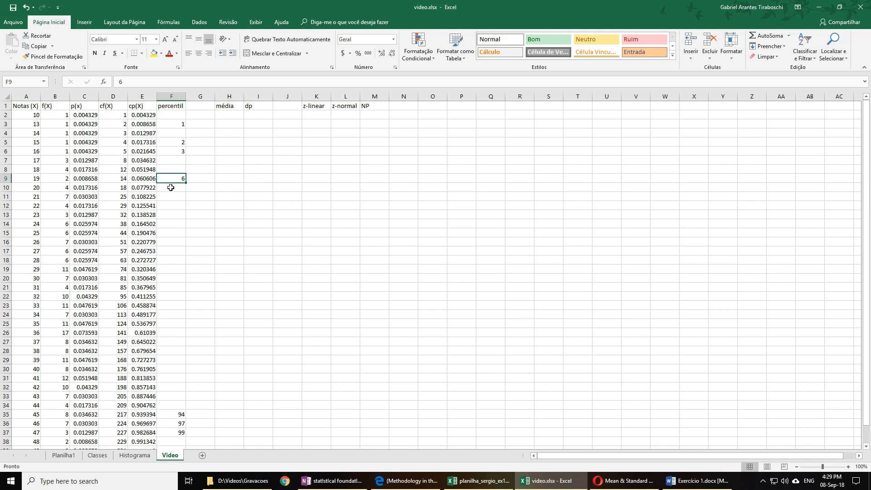
pyautogui.click(131, 124)
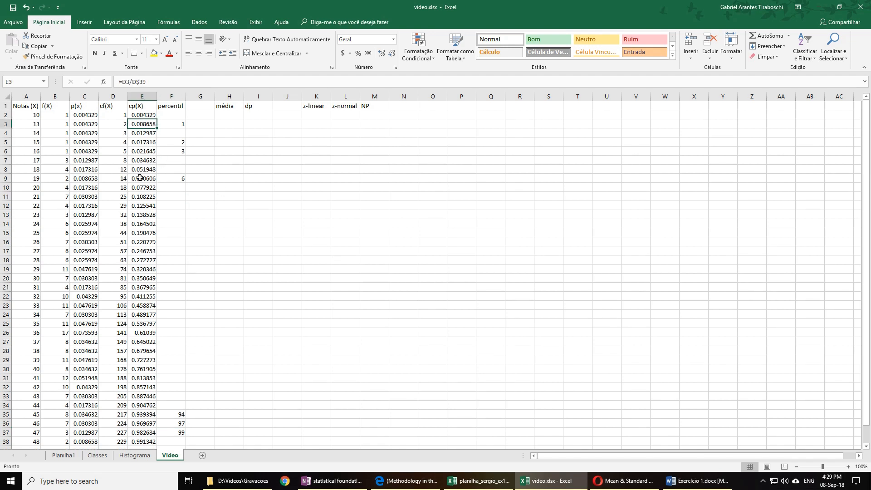
pyautogui.click(140, 178)
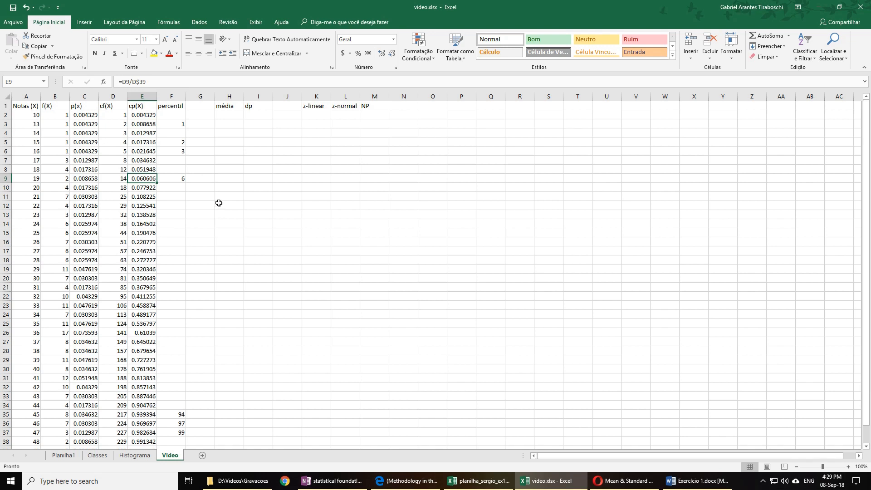
pyautogui.press('Scroll_Lock')
pyautogui.click(223, 177)
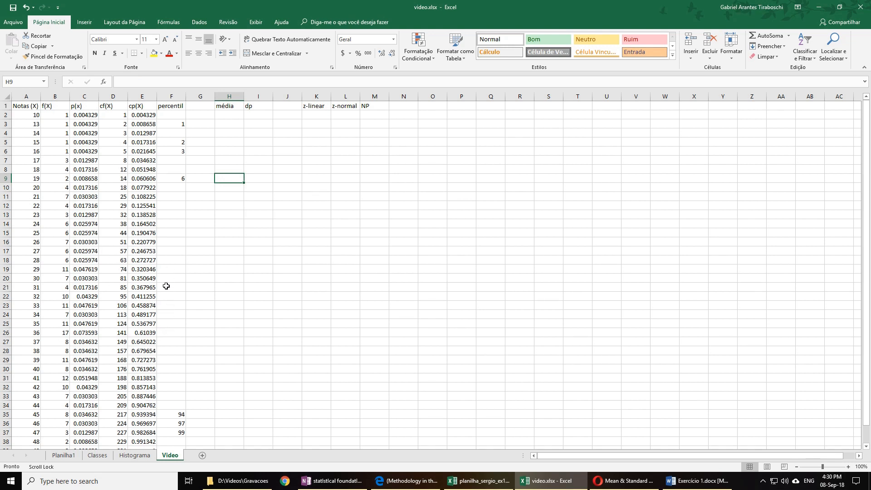
# Enter percentile 42 in F22 for score 32.
pyautogui.click(150, 297)
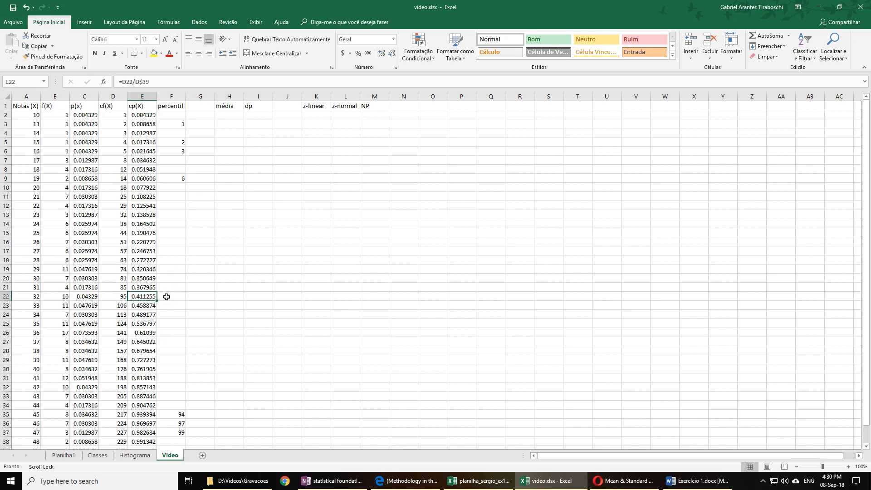
pyautogui.click(166, 296)
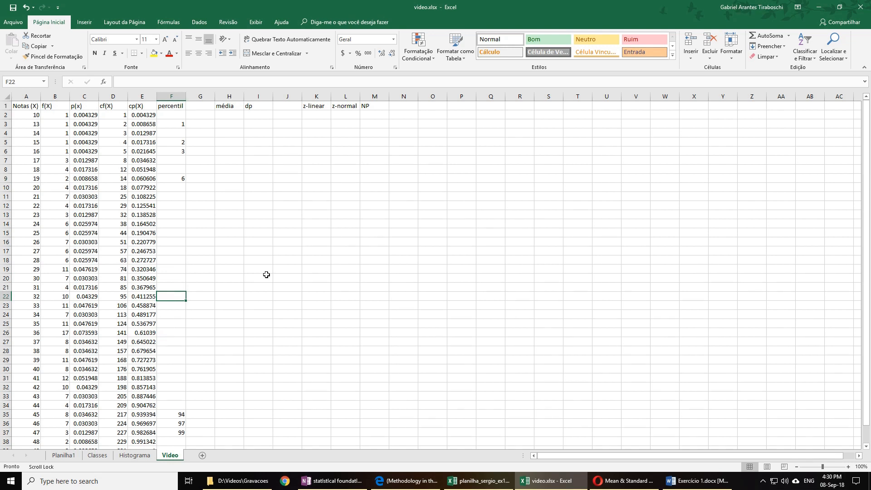
pyautogui.write('42')
pyautogui.press('Return')
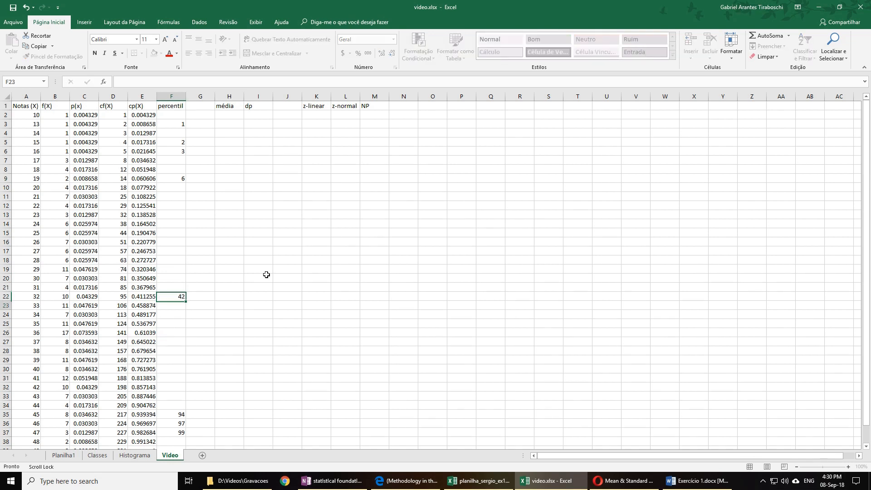
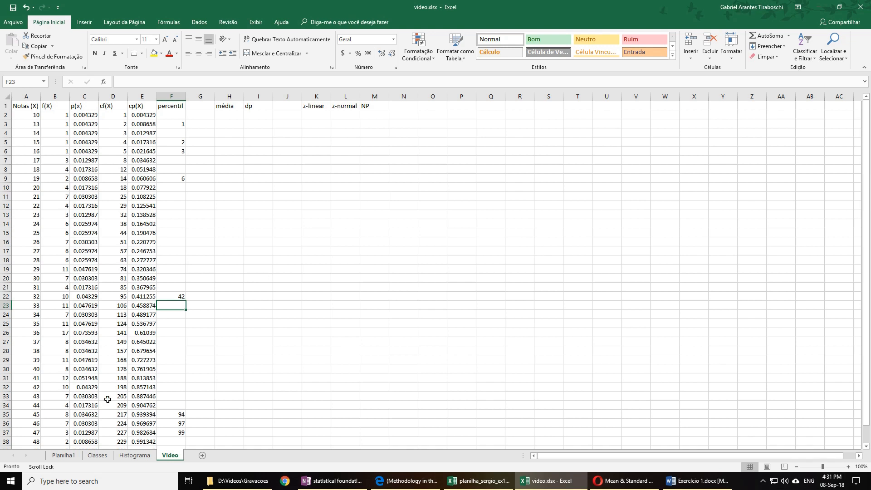
pyautogui.click(170, 295)
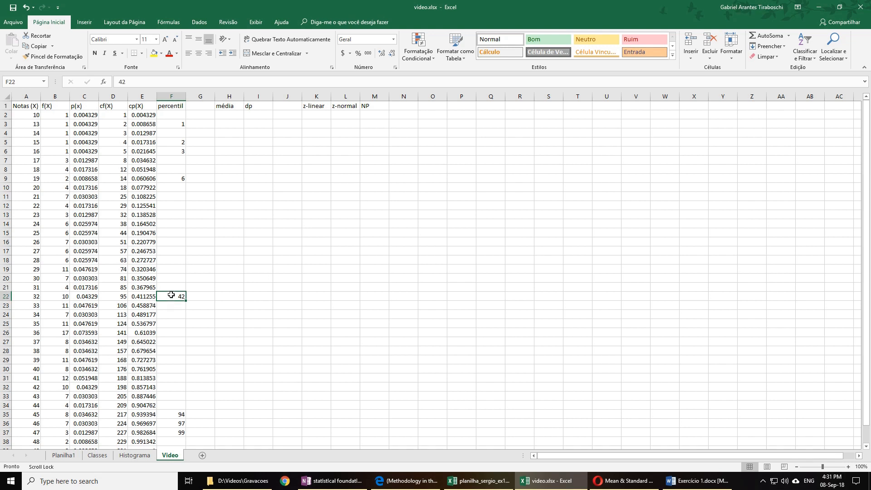
pyautogui.click(171, 231)
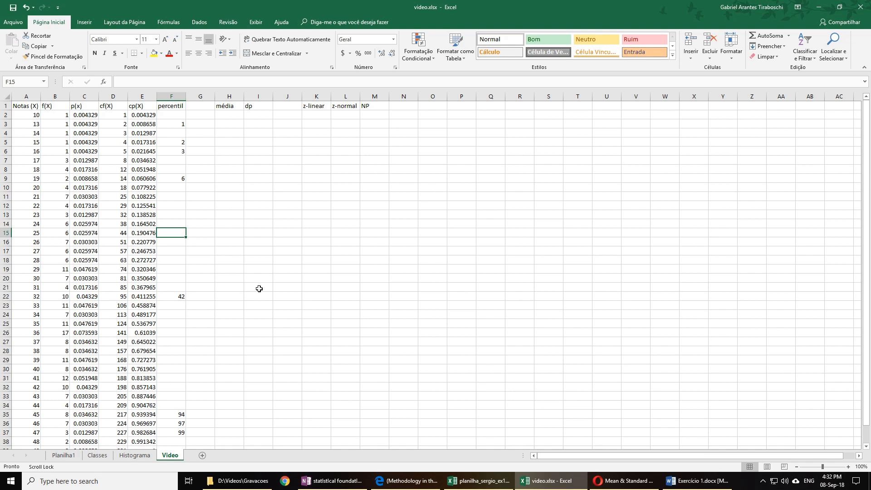
# On the Classes sheet, calculate the mean of A1:T50 in W2 with =MÉDIA(A1:T50).
pyautogui.click(98, 456)
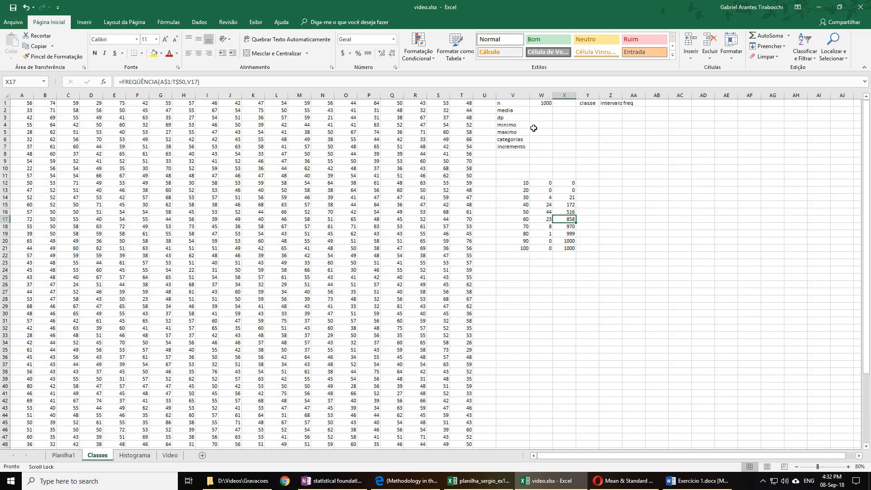
pyautogui.click(541, 110)
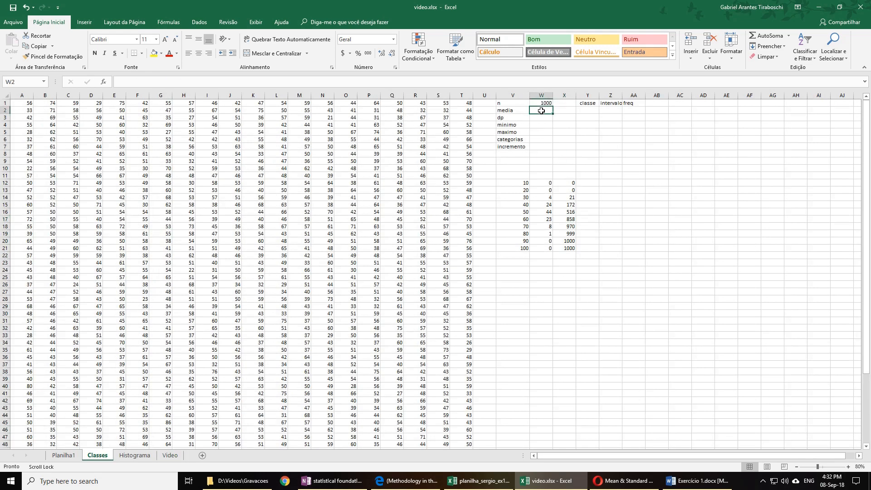
pyautogui.write('=')
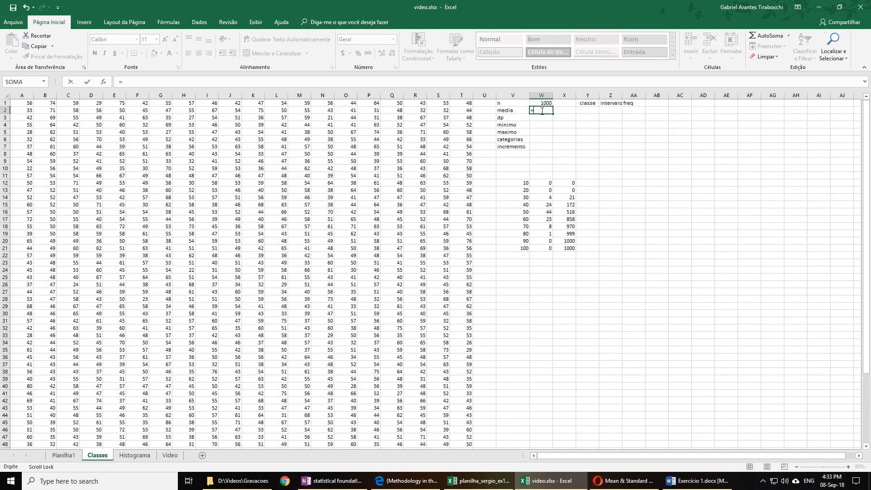
pyautogui.write('m')
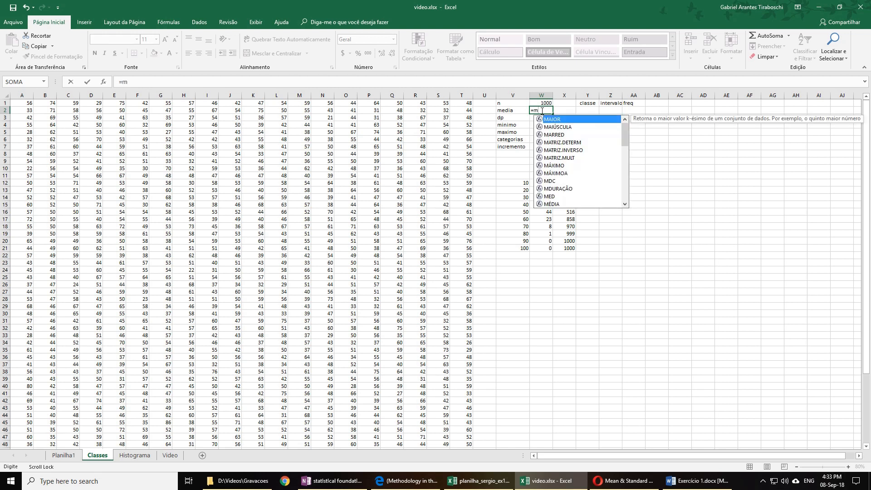
pyautogui.press('Escape')
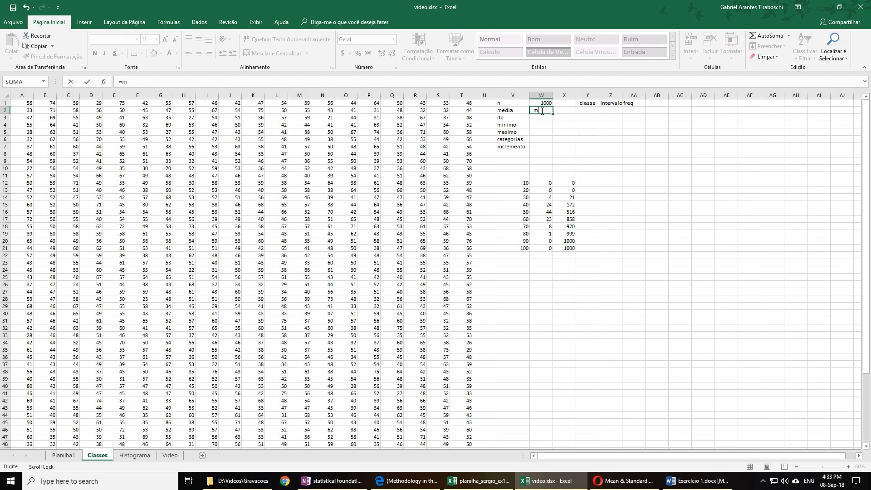
pyautogui.write('é')
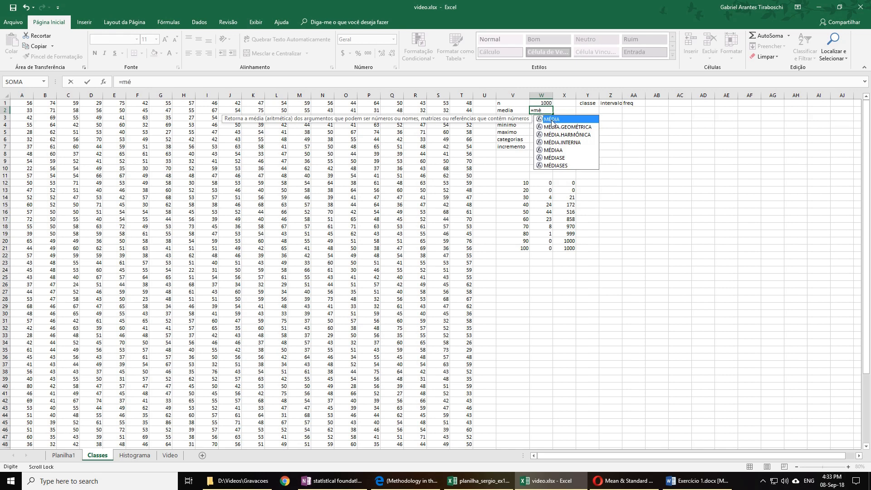
pyautogui.doubleClick(552, 120)
pyautogui.moveTo(27, 103); pyautogui.dragTo(467, 437)
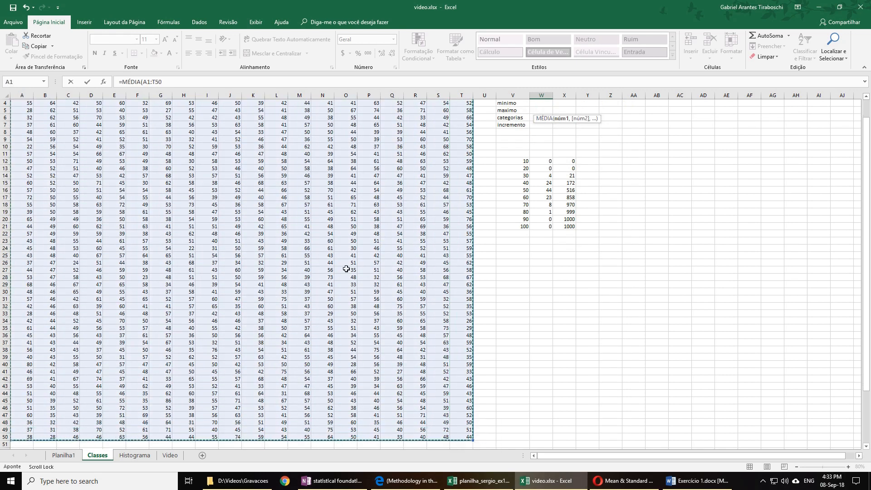
pyautogui.click(168, 81)
pyautogui.write(')')
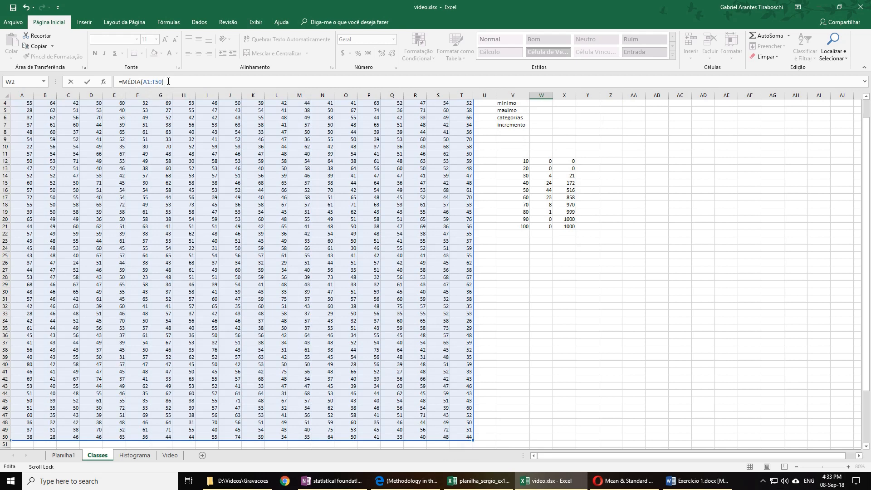
pyautogui.press('Return')
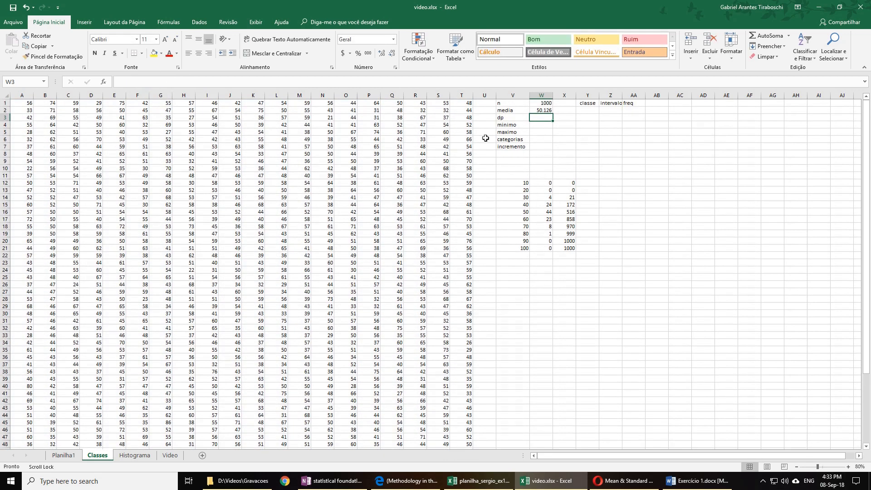
pyautogui.click(543, 110)
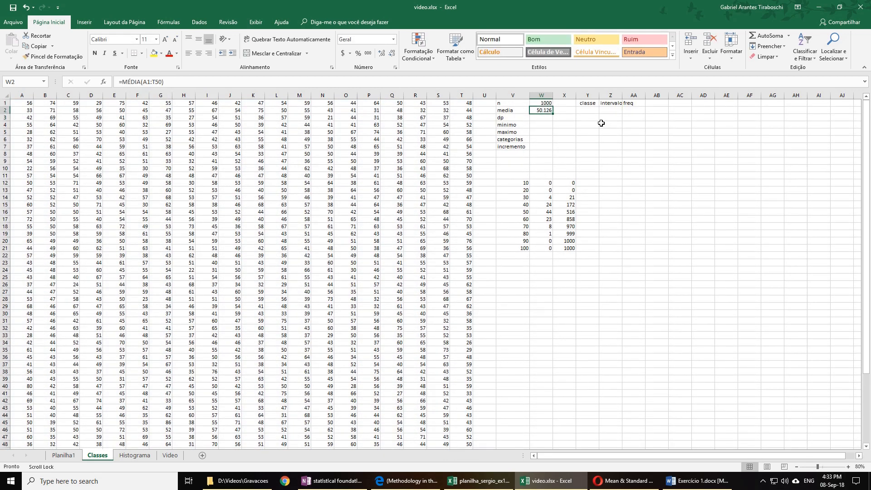
# Calculate the standard deviation of the same data in W3 with =DESVPAD(A1:T50).
pyautogui.click(541, 119)
pyautogui.write('=d')
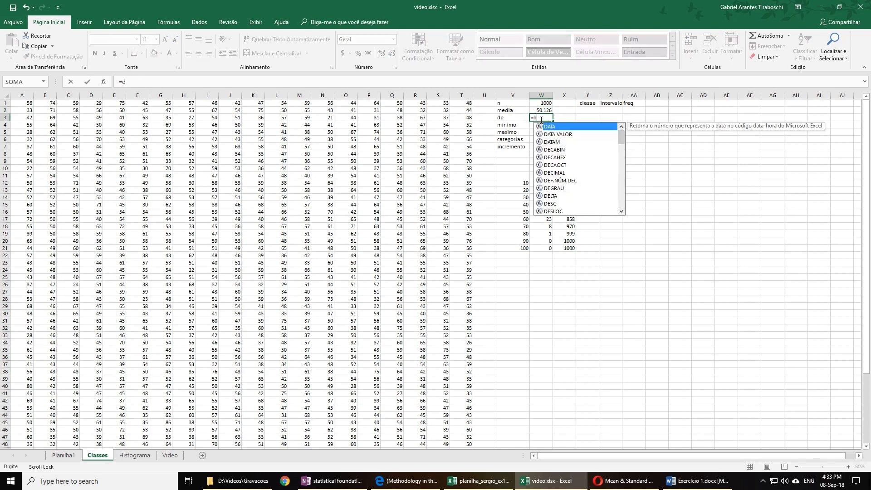
pyautogui.write('esv')
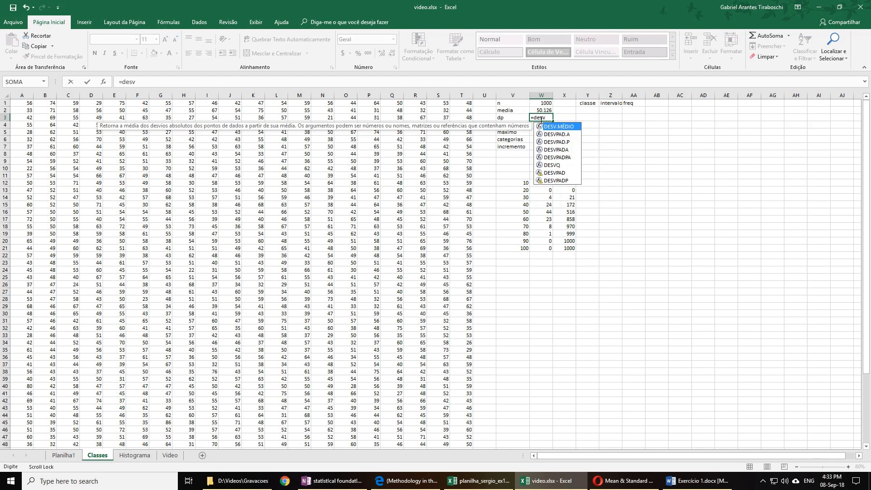
pyautogui.write('p')
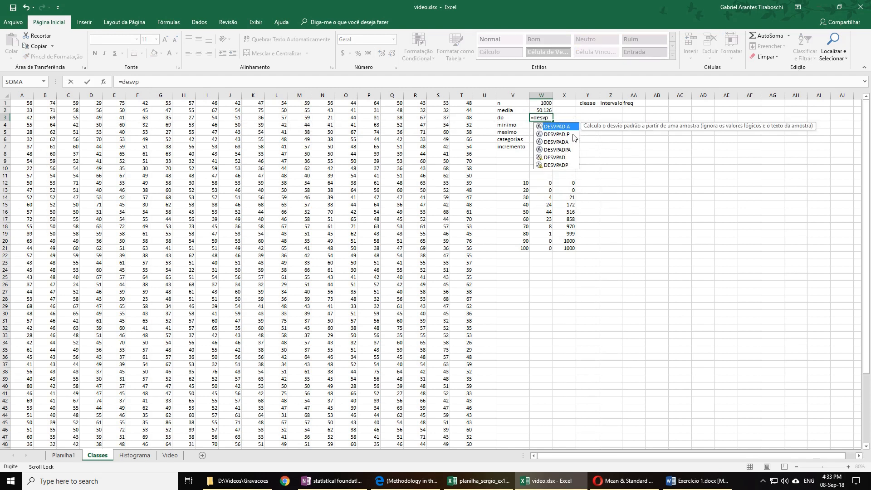
pyautogui.click(559, 158)
pyautogui.doubleClick(558, 159)
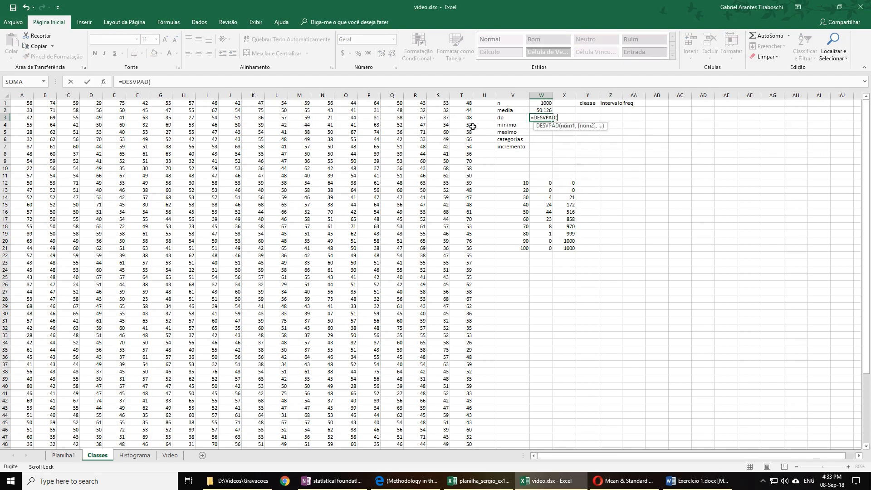
pyautogui.moveTo(26, 102); pyautogui.dragTo(459, 435)
pyautogui.scroll(1, 460, 254)
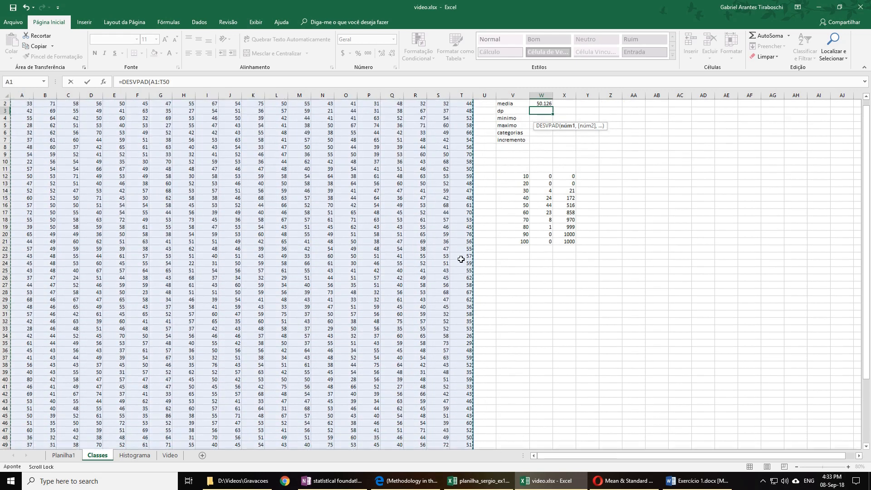
pyautogui.write(')')
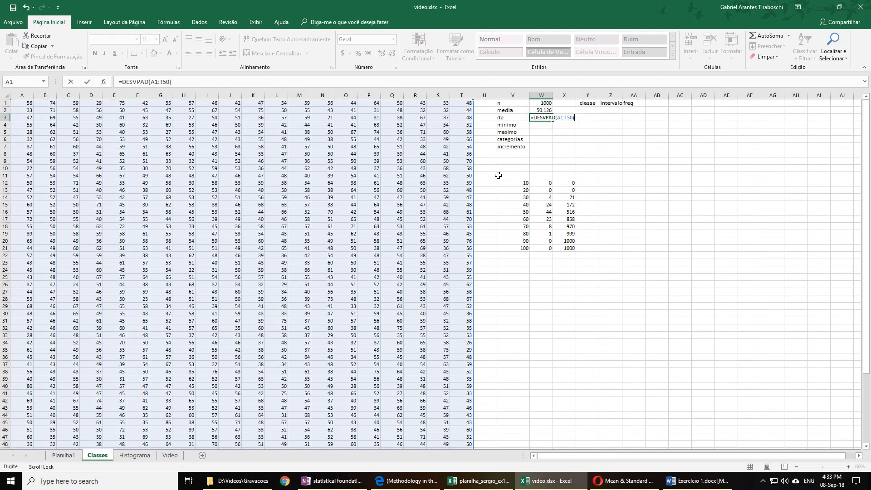
pyautogui.press('Return')
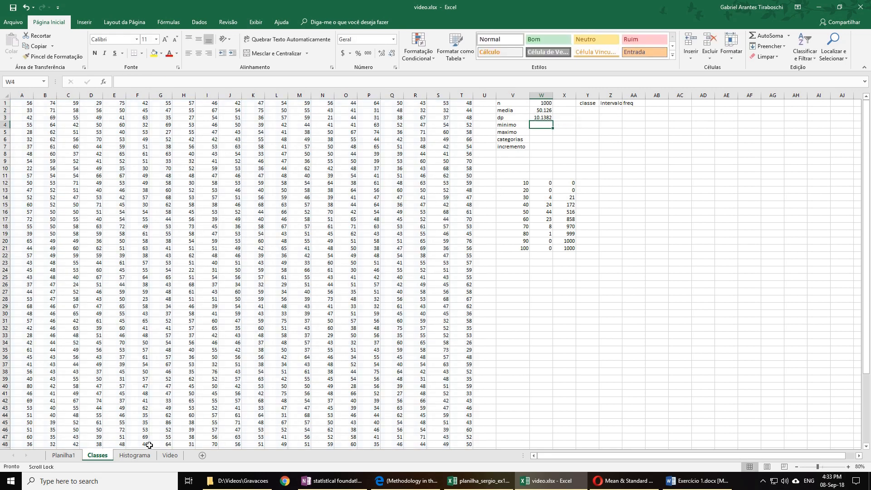
# Return to the Video sheet and compare the scores in column A with their frequencies in column B.
pyautogui.click(170, 456)
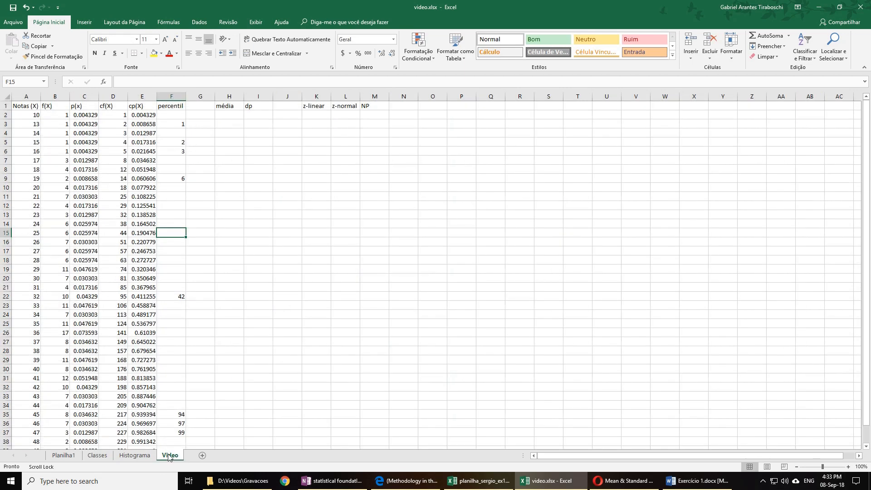
pyautogui.moveTo(30, 115); pyautogui.dragTo(36, 442)
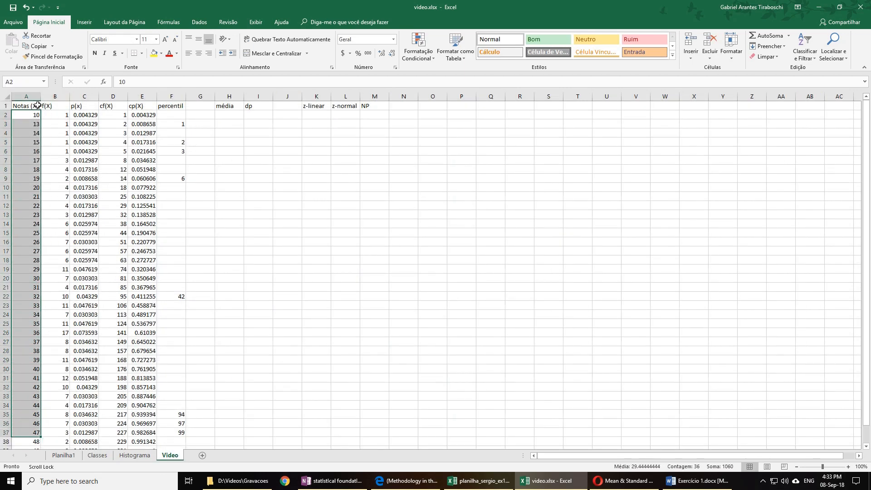
pyautogui.click(26, 125)
pyautogui.click(32, 150)
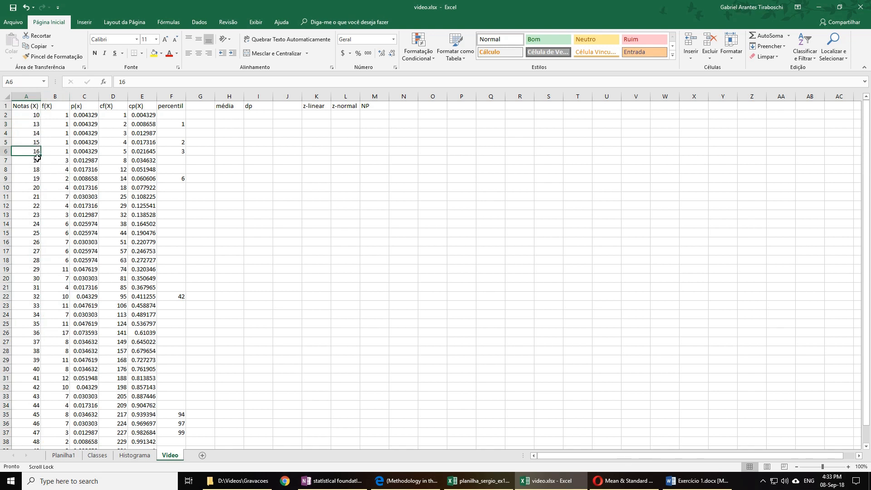
pyautogui.click(63, 170)
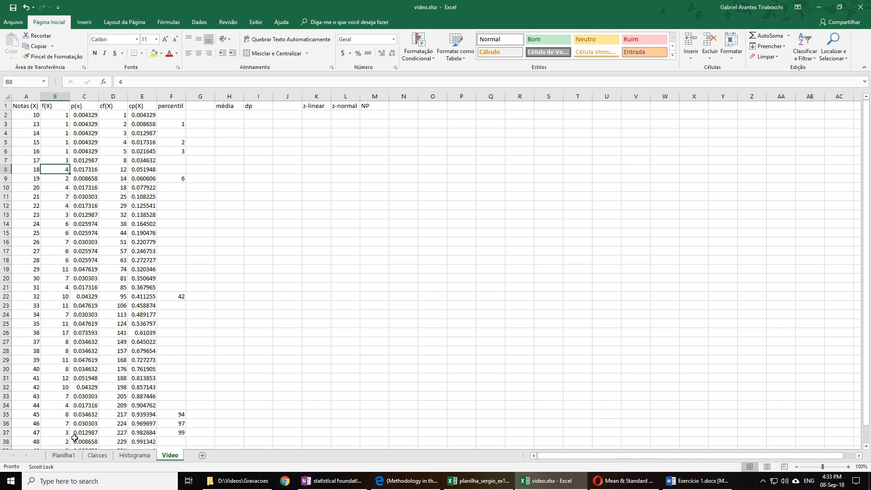
# Inspect the standard deviation formula in W3 of the Classes sheet and its raw data range A1:T50.
pyautogui.click(104, 458)
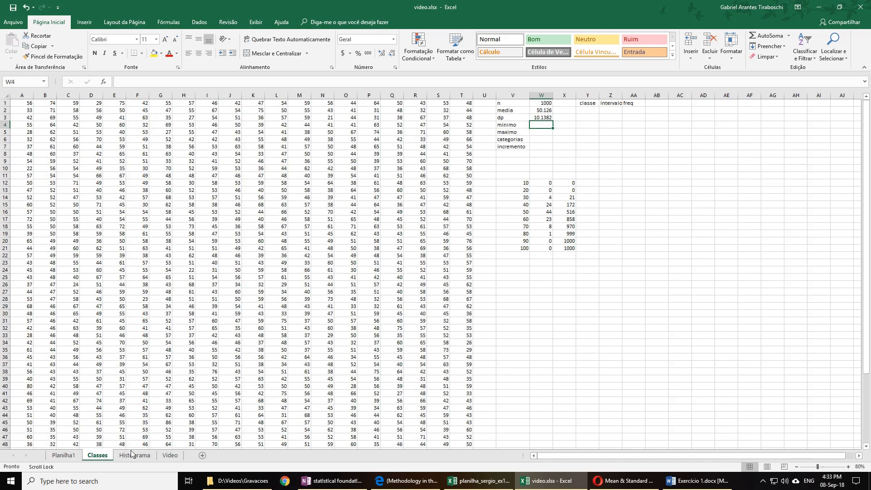
pyautogui.click(548, 118)
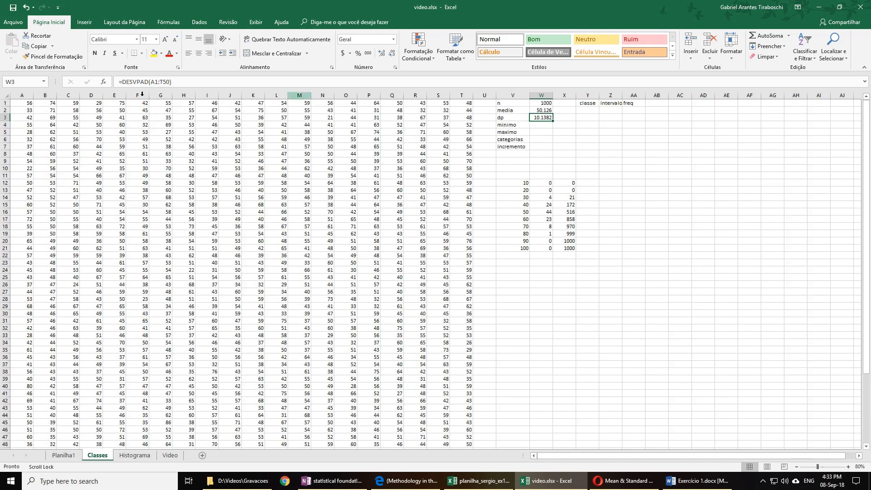
pyautogui.moveTo(29, 105); pyautogui.dragTo(461, 436)
pyautogui.scroll(1, 325, 244)
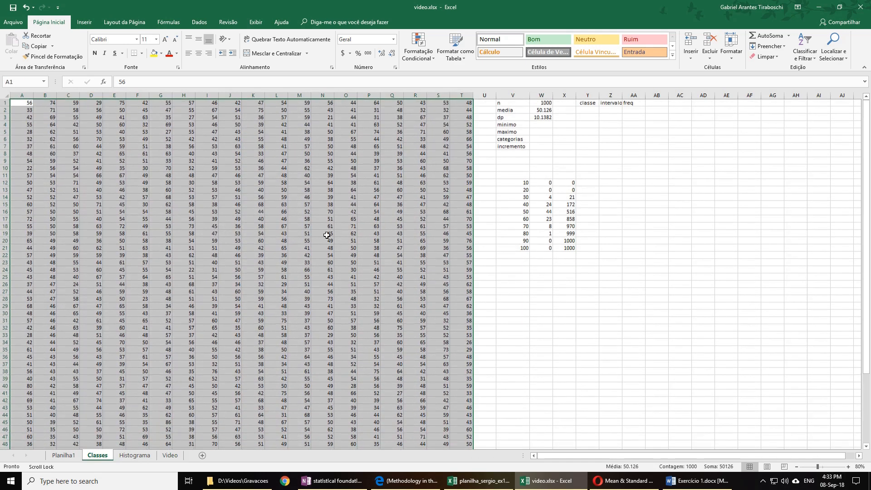
pyautogui.click(512, 154)
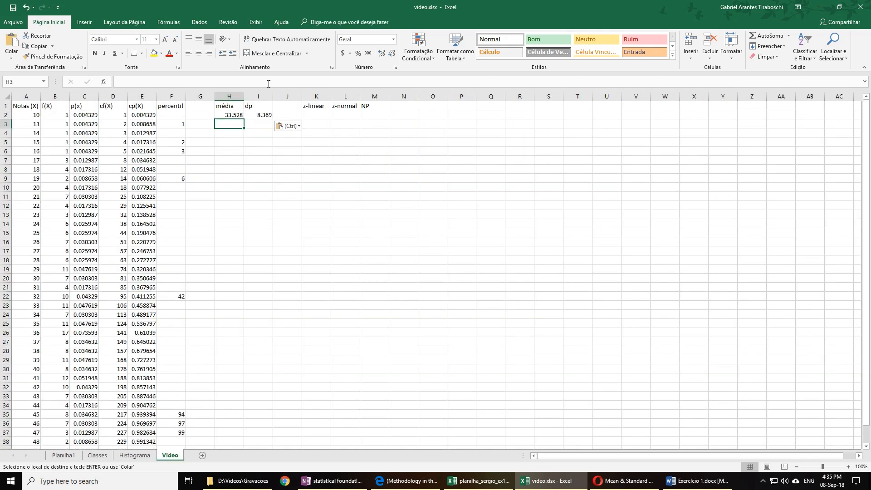
# Review the Video sheet's mean in H2, standard deviation in I2 and frequency total in B40.
pyautogui.click(235, 114)
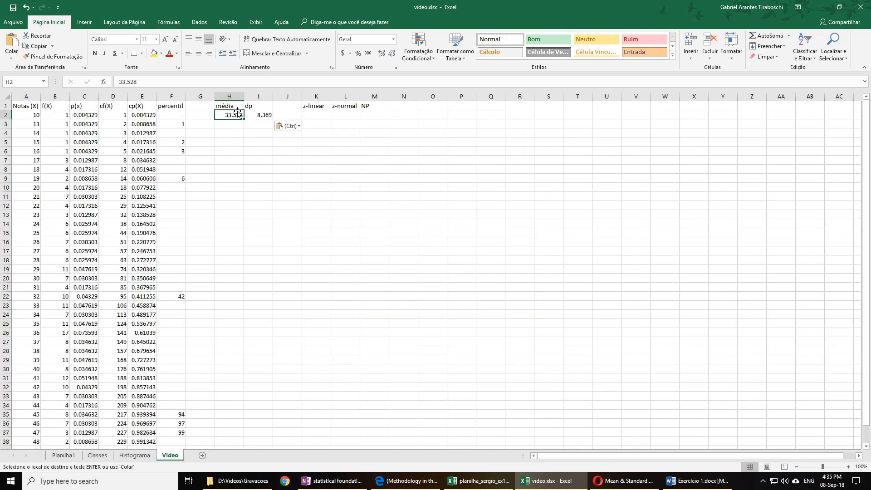
pyautogui.click(261, 116)
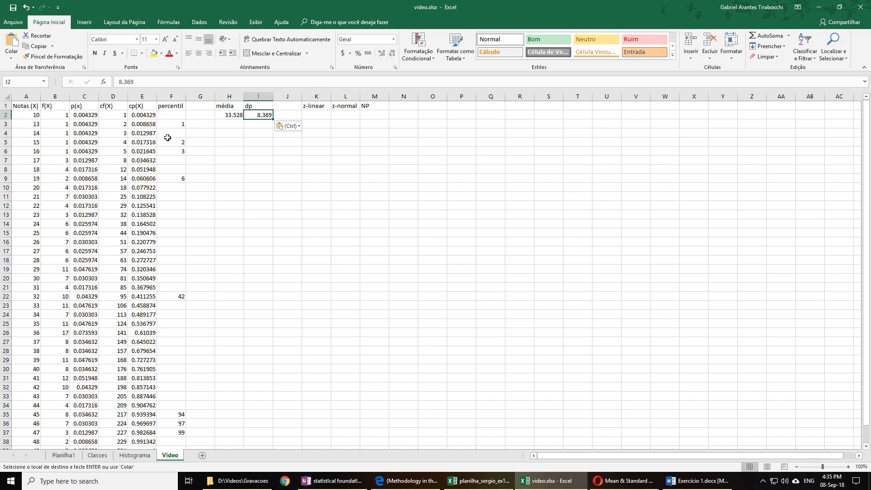
pyautogui.scroll(-5, 88, 196)
pyautogui.scroll(5, 91, 193)
pyautogui.scroll(-5, 105, 166)
pyautogui.scroll(5, 105, 166)
pyautogui.scroll(-3, 104, 166)
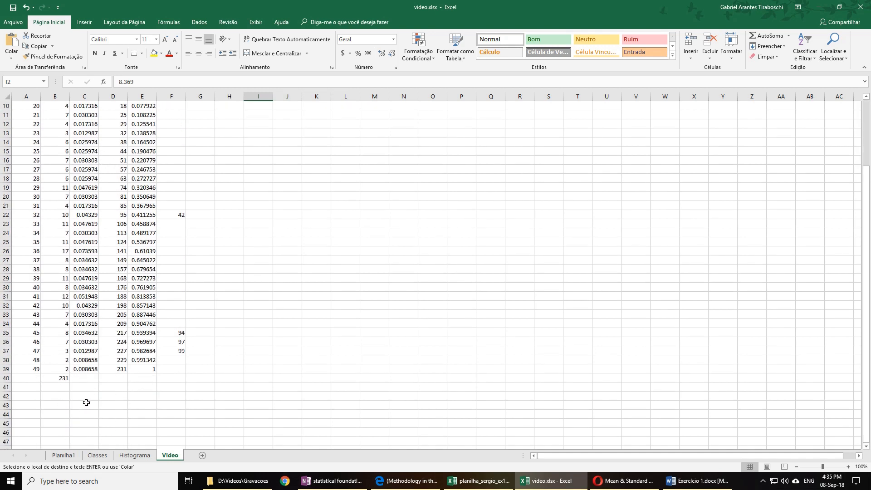
pyautogui.click(60, 377)
pyautogui.scroll(3, 176, 312)
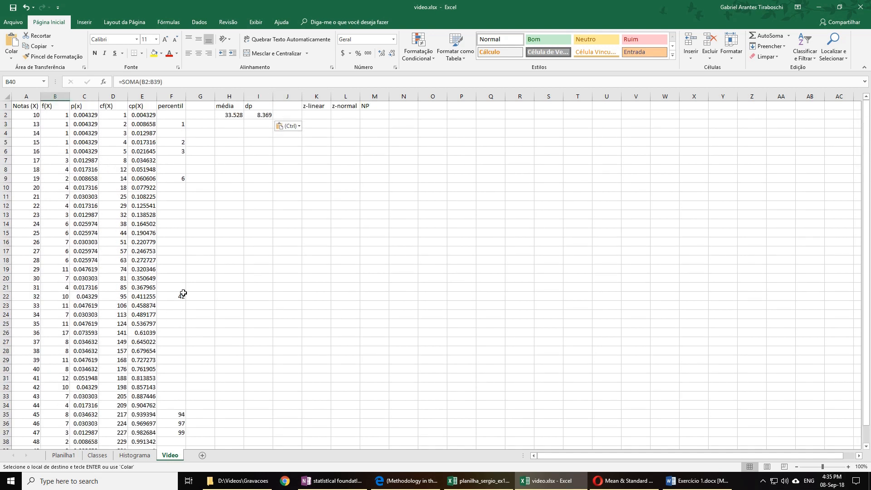
# Review the mean in H2, the standard deviation in I2 and the scores, then consult the z-score transformation equation in the OneNote notes.
pyautogui.click(231, 116)
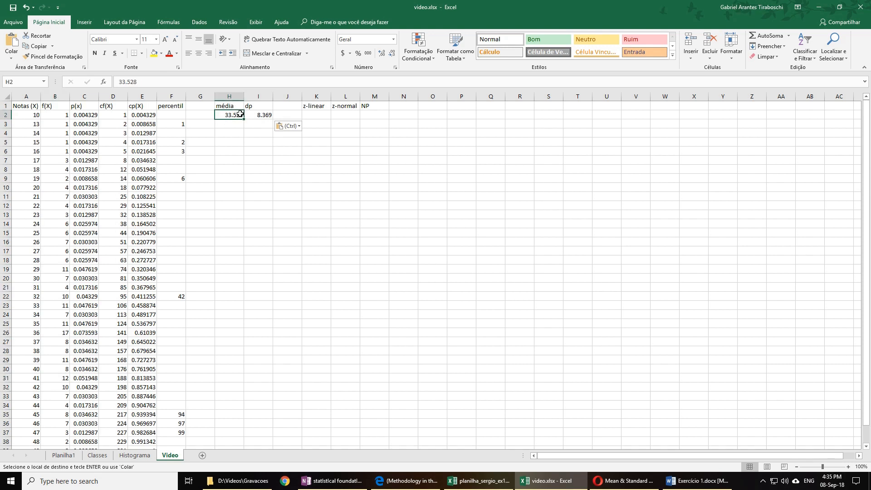
pyautogui.click(263, 114)
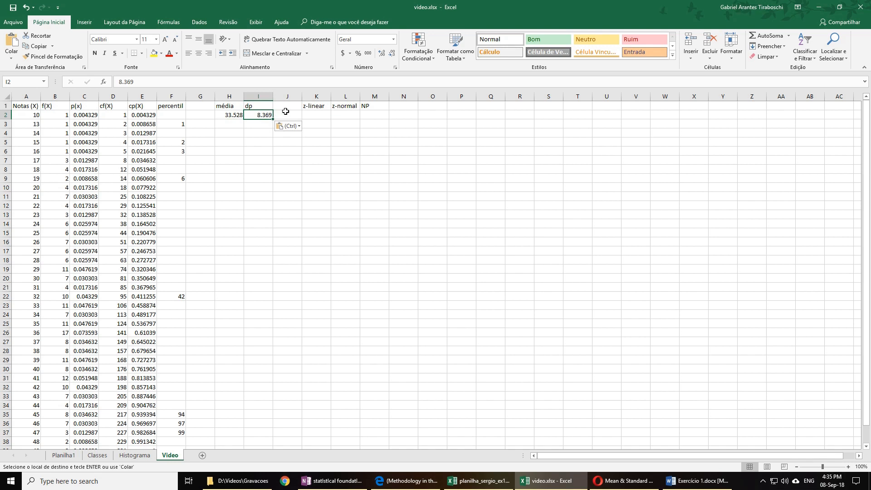
pyautogui.click(312, 113)
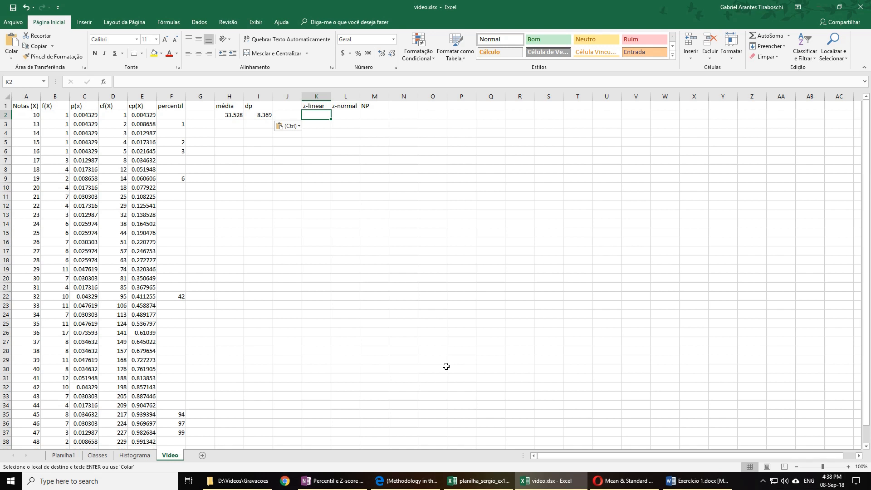
pyautogui.press('Escape')
pyautogui.click(315, 126)
pyautogui.click(317, 115)
pyautogui.scroll(-4, 30, 120)
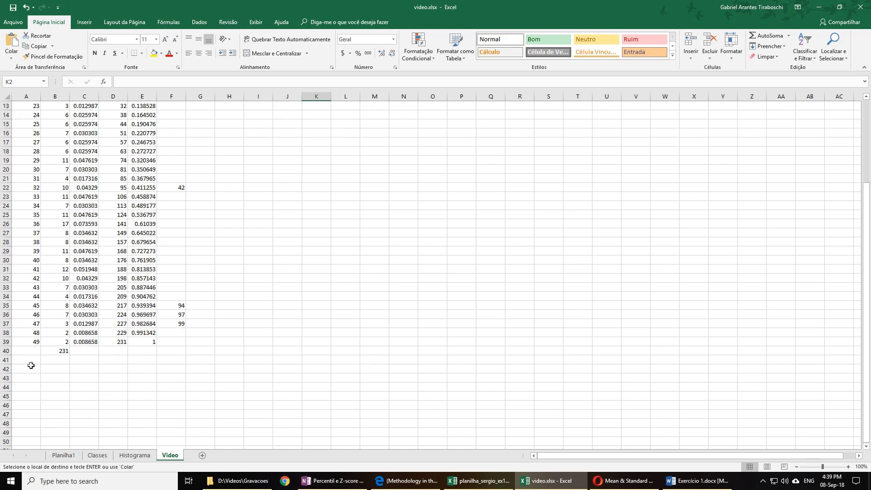
pyautogui.scroll(4, 73, 254)
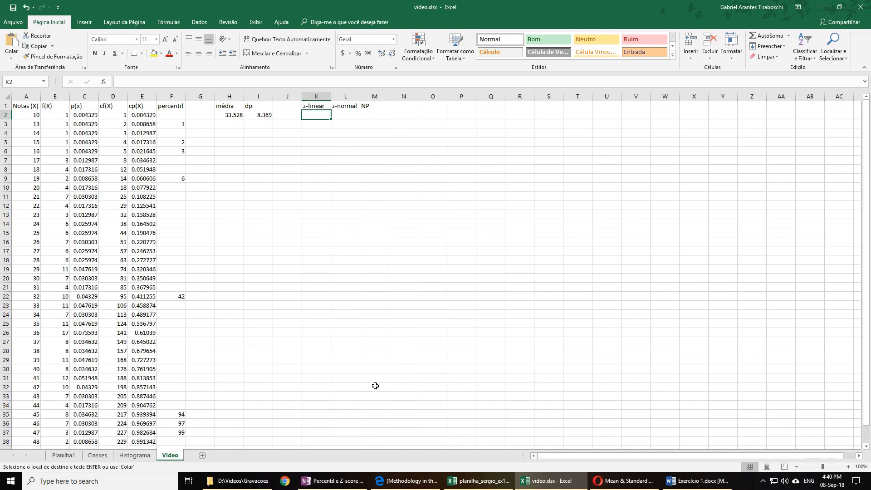
pyautogui.click(334, 481)
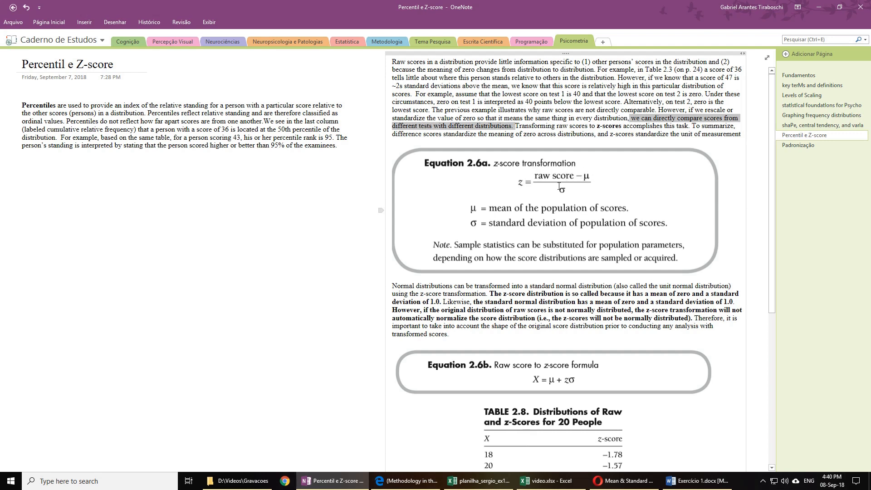
pyautogui.click(528, 482)
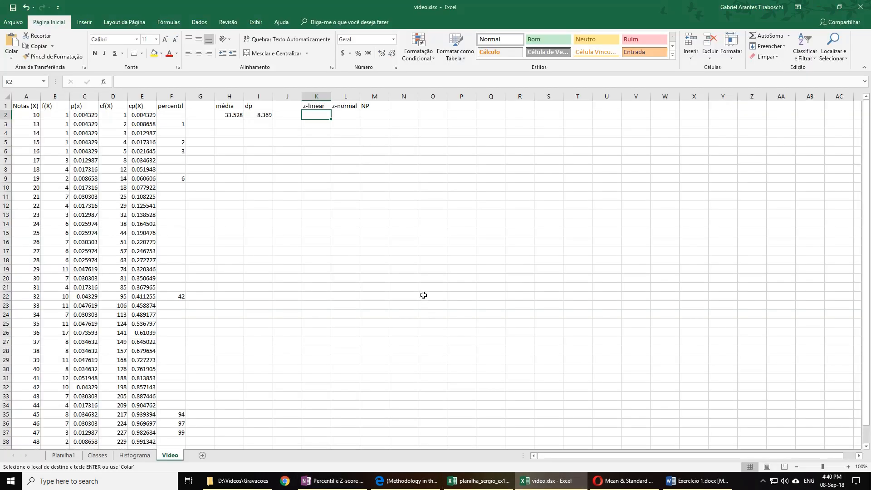
# Build the z-linear formula =(A2-H2)/I2 in K2 from the score, the mean and the standard deviation.
pyautogui.write('=')
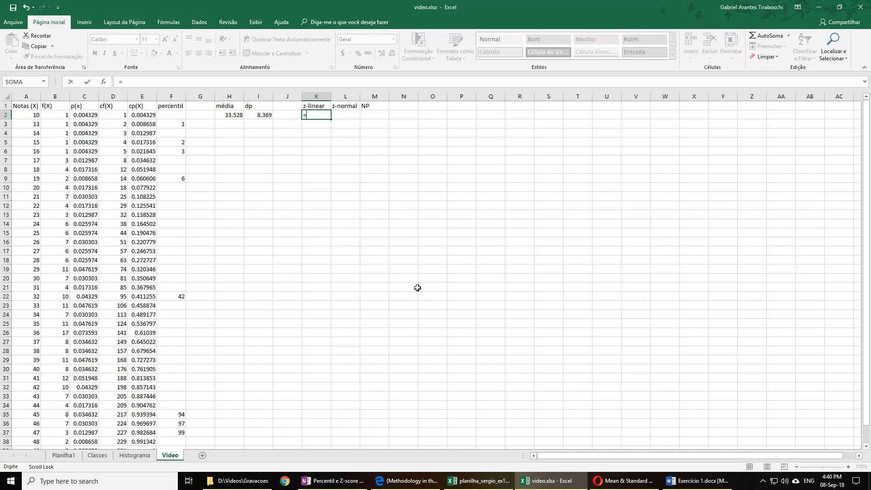
pyautogui.write('(')
pyautogui.click(31, 115)
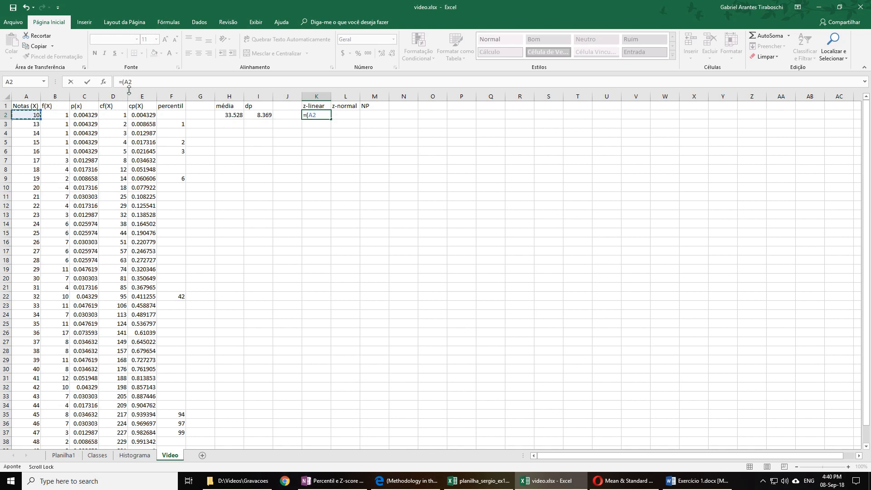
pyautogui.click(145, 83)
pyautogui.write('-')
pyautogui.click(226, 114)
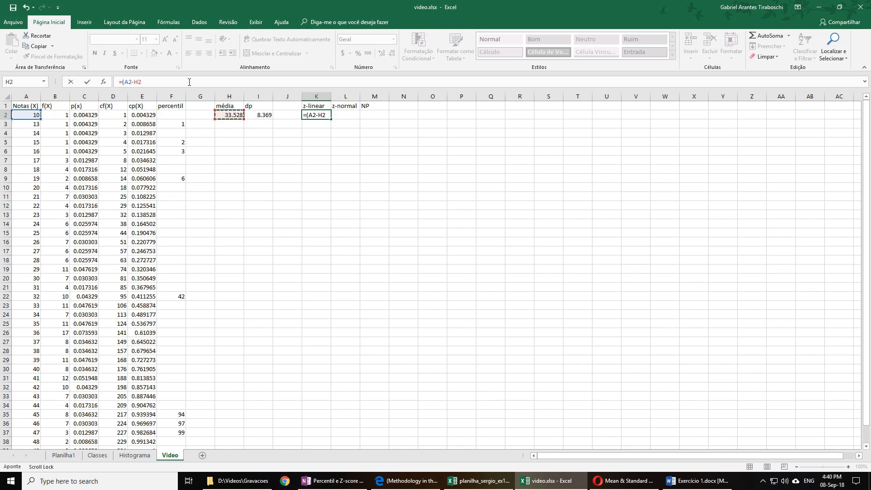
pyautogui.write(')/')
pyautogui.click(257, 116)
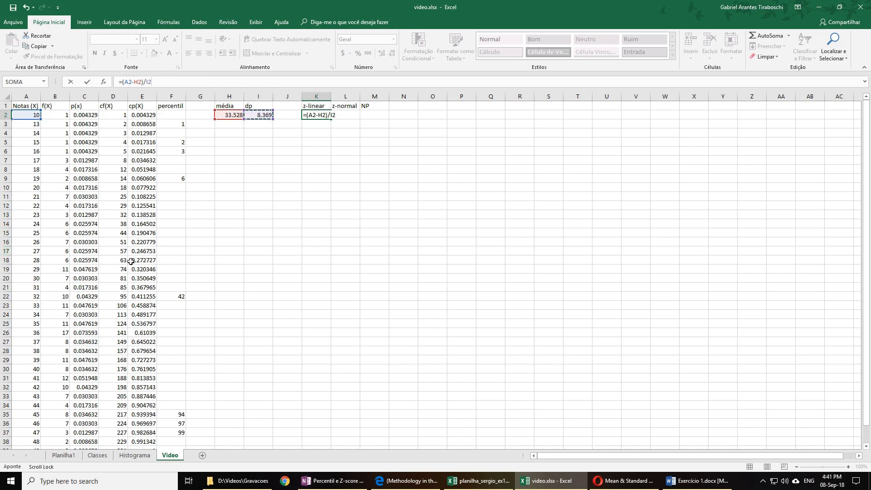
# Lock the mean and standard deviation rows, making the formula =(A2-H$2)/I$2, and fill it from K2 down to K39.
pyautogui.click(164, 84)
pyautogui.write('$2)/I$')
pyautogui.hotkey('ctrl', 'Return')
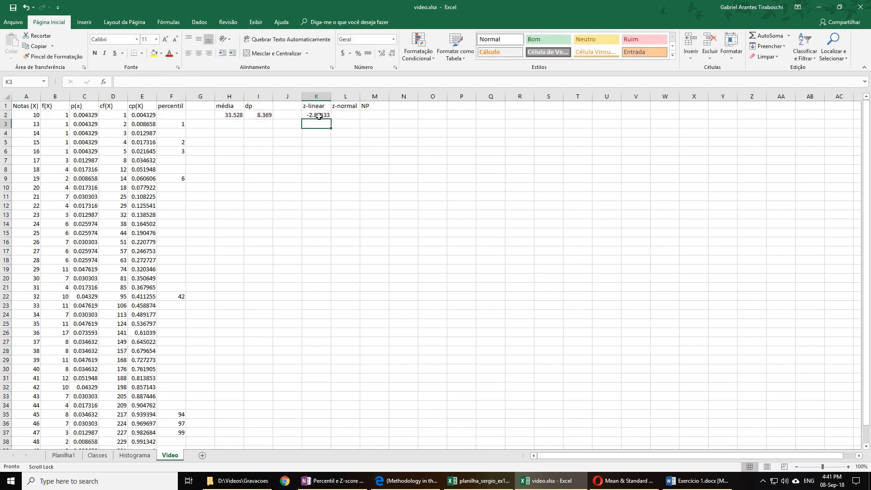
pyautogui.moveTo(330, 119); pyautogui.dragTo(334, 424)
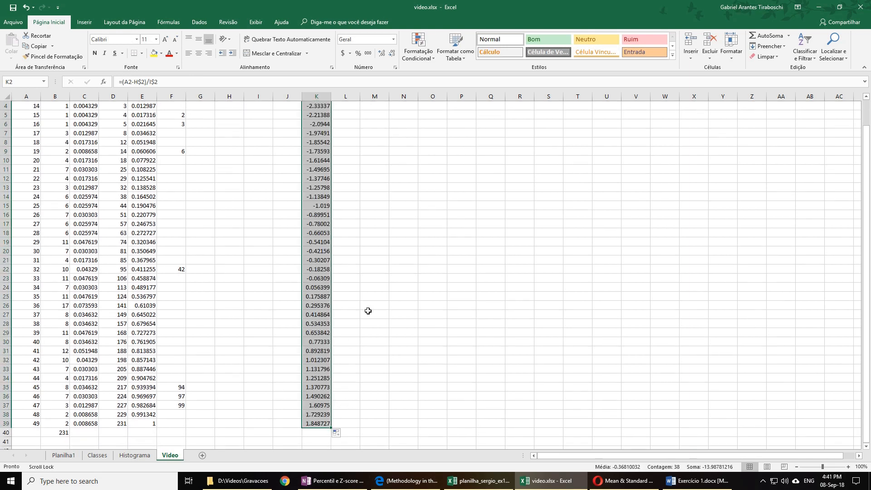
pyautogui.scroll(1, 368, 311)
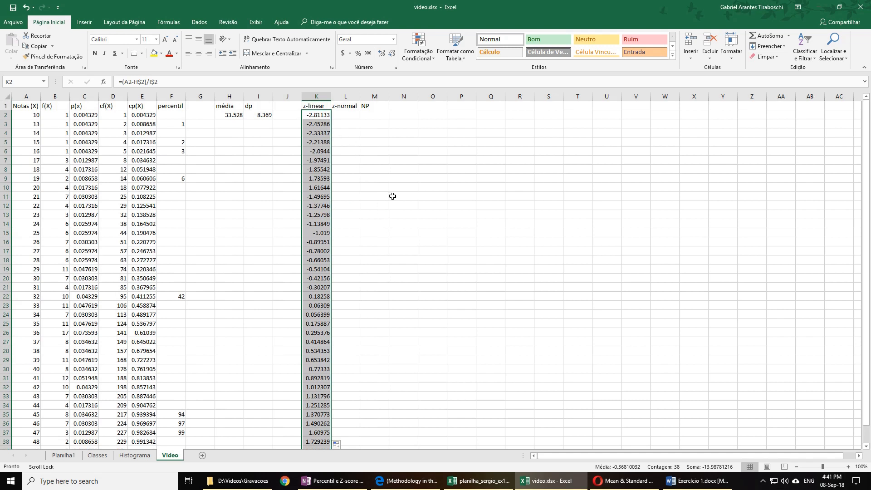
# Check the z-score and cumulative proportion for score 34, and enter 50 as its percentile in F24.
pyautogui.click(324, 316)
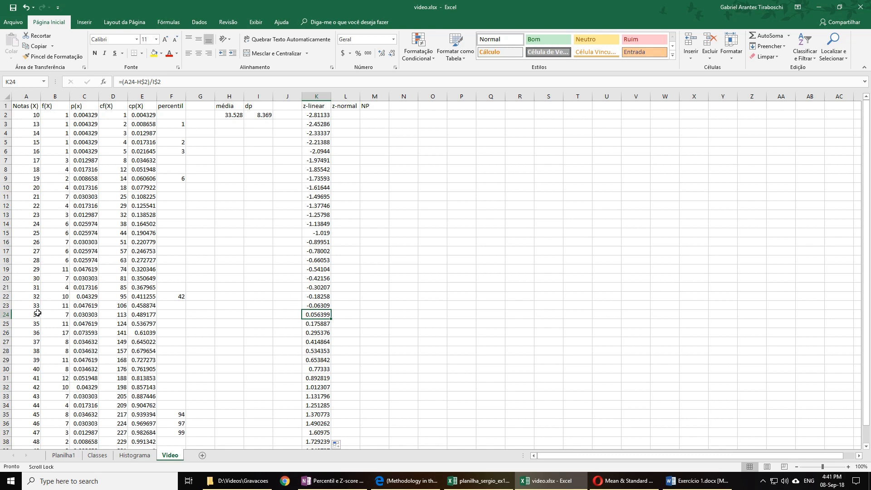
pyautogui.click(148, 315)
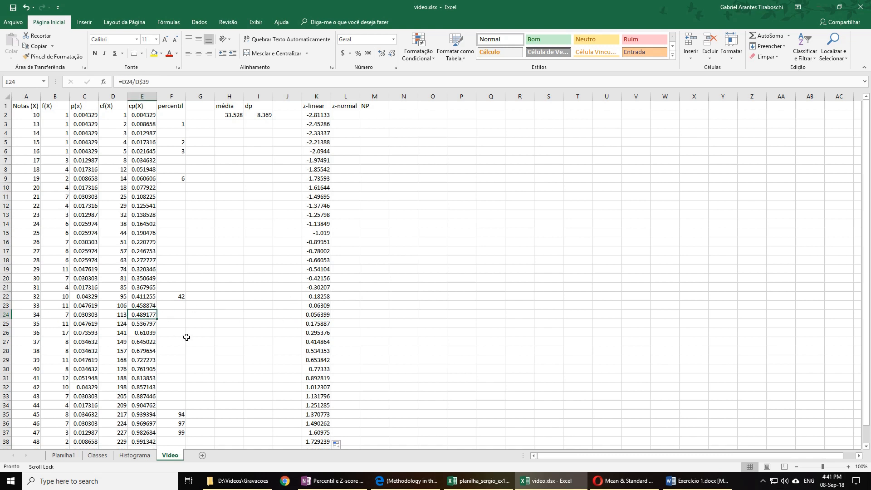
pyautogui.click(170, 313)
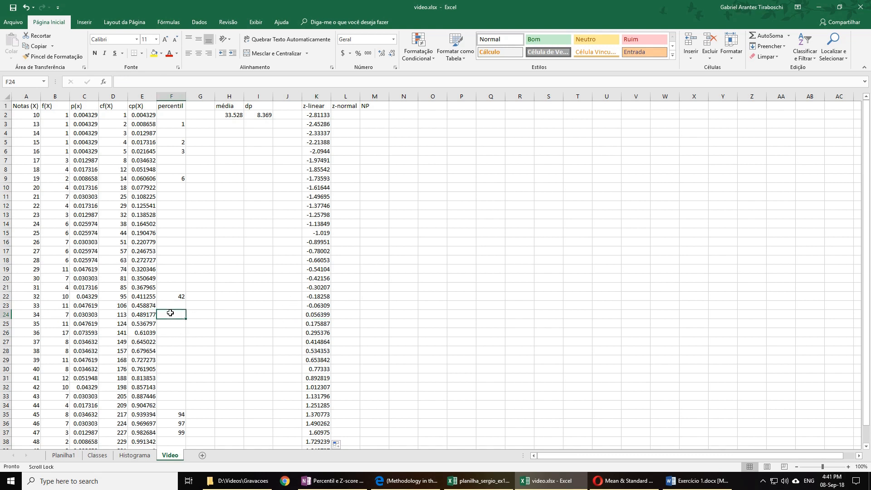
pyautogui.write('50')
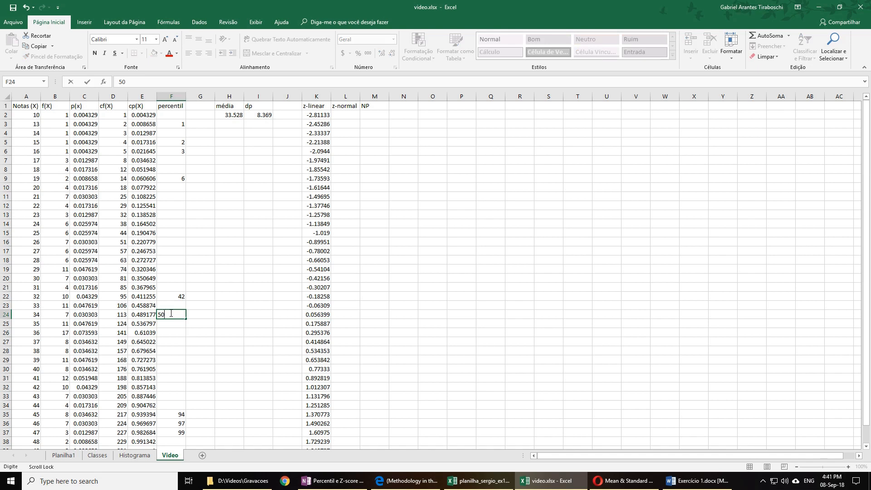
pyautogui.hotkey('ctrl', 'Return')
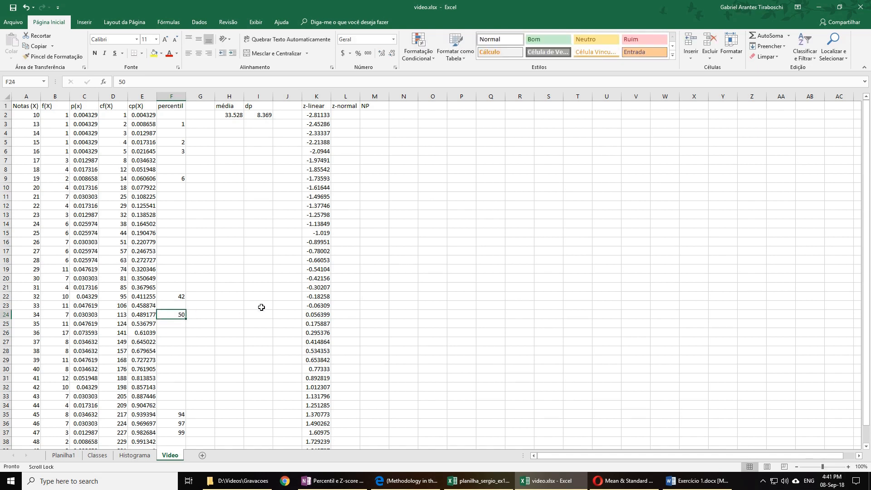
# Compare the scores, percentiles and z-linear values in rows 22 and 24.
pyautogui.click(320, 314)
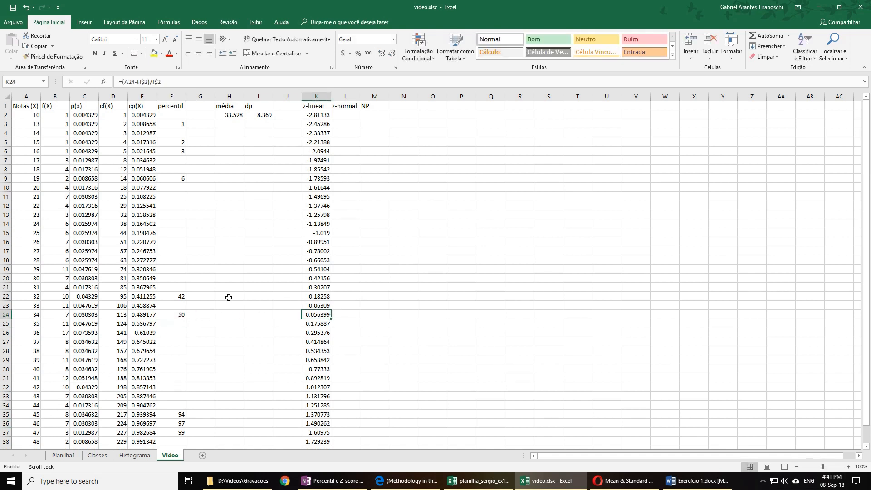
pyautogui.click(67, 316)
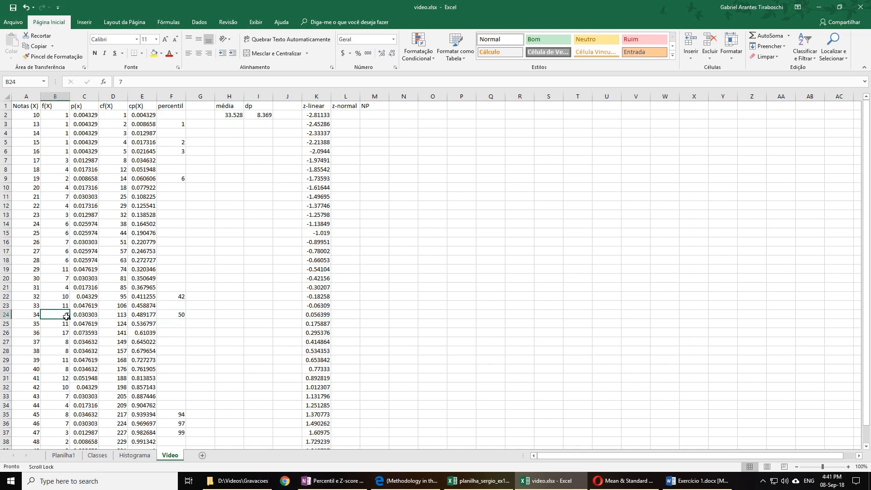
pyautogui.click(37, 314)
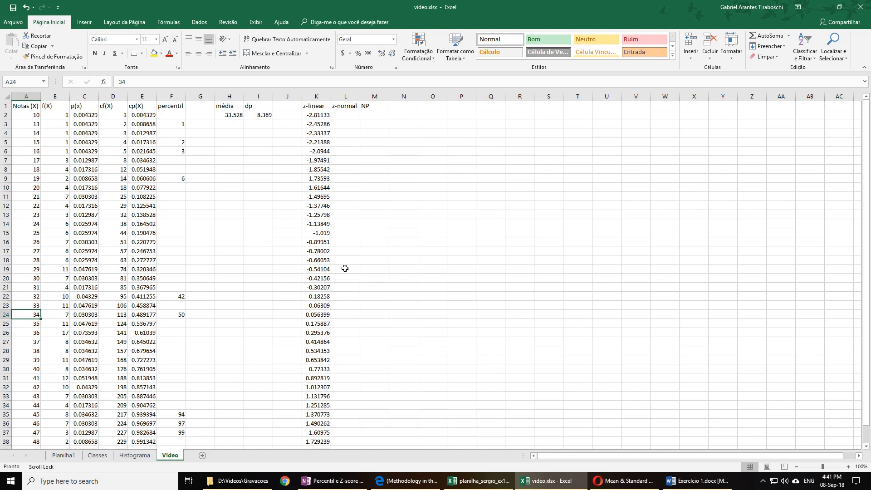
pyautogui.click(180, 295)
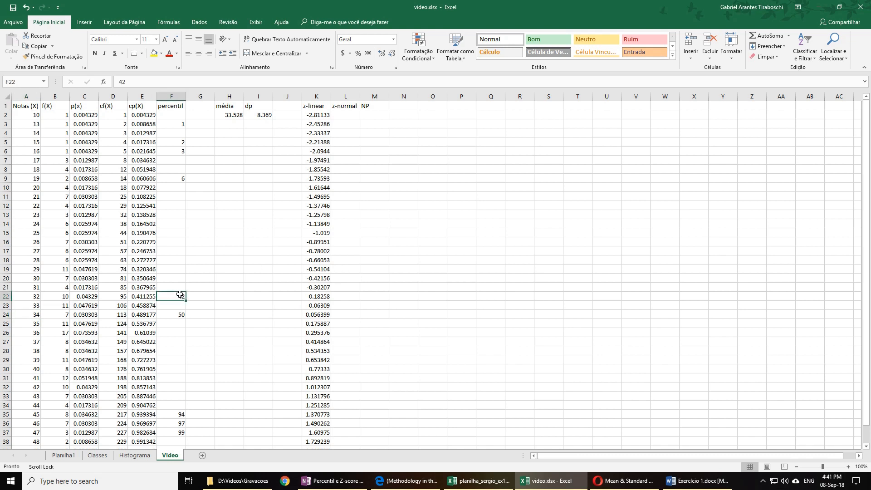
pyautogui.click(34, 296)
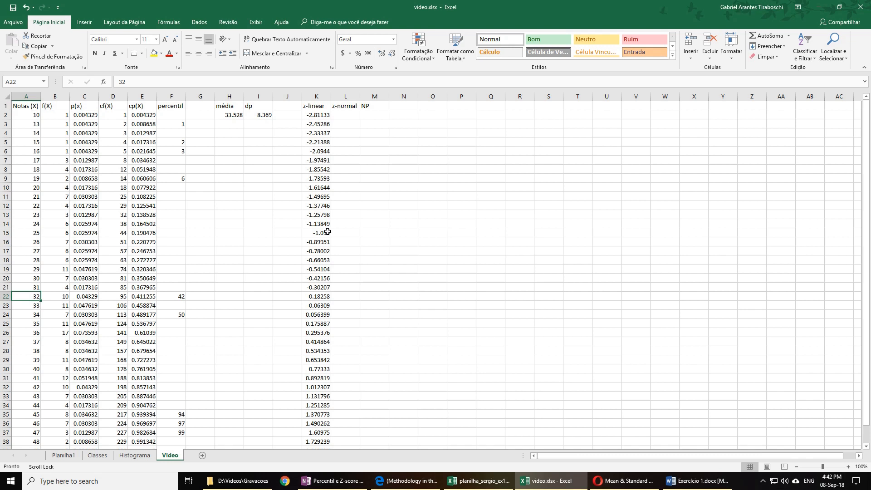
pyautogui.hscroll(2, 327, 232)
pyautogui.hscroll(-2, 327, 232)
pyautogui.click(323, 296)
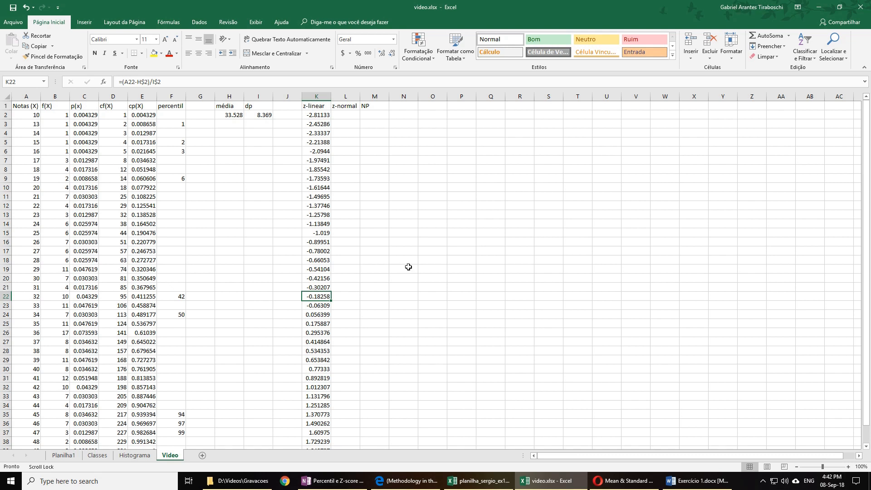
pyautogui.click(292, 295)
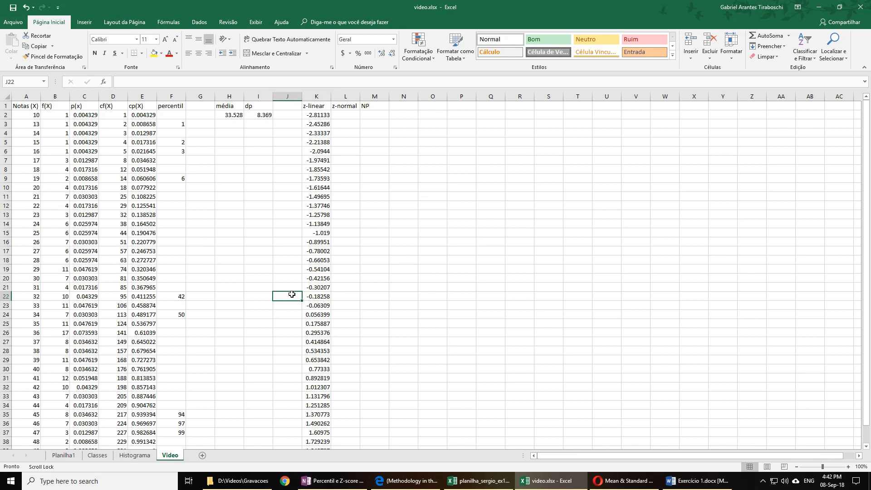
pyautogui.click(318, 296)
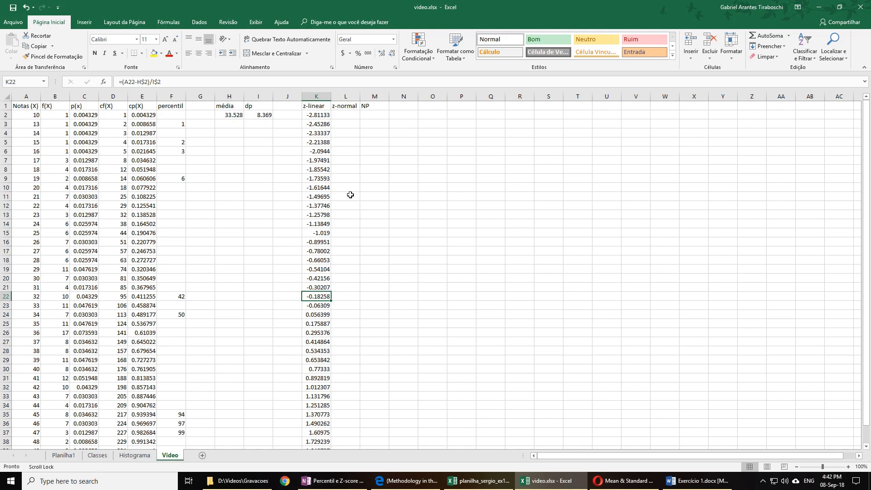
# Look through the z-linear column, check the z-score notes in OneNote and the exercise document in Word, and return to the workbook.
pyautogui.click(315, 104)
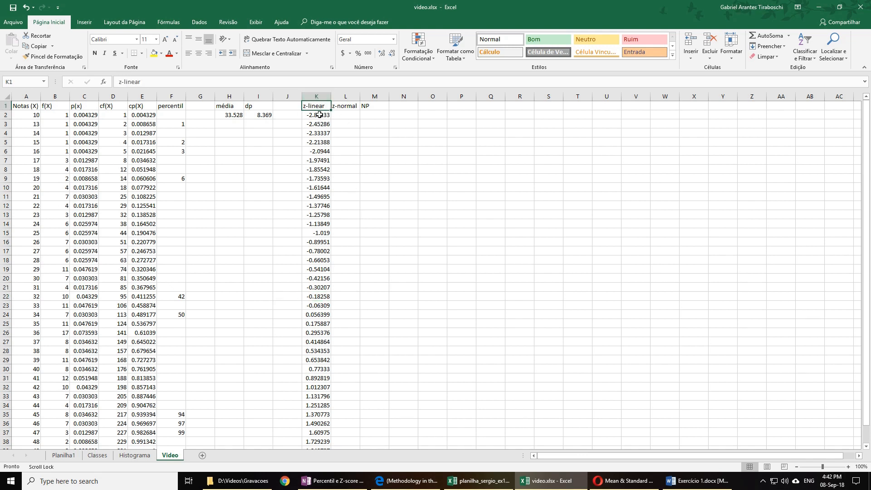
pyautogui.scroll(-6, 319, 114)
pyautogui.scroll(6, 319, 115)
pyautogui.click(337, 482)
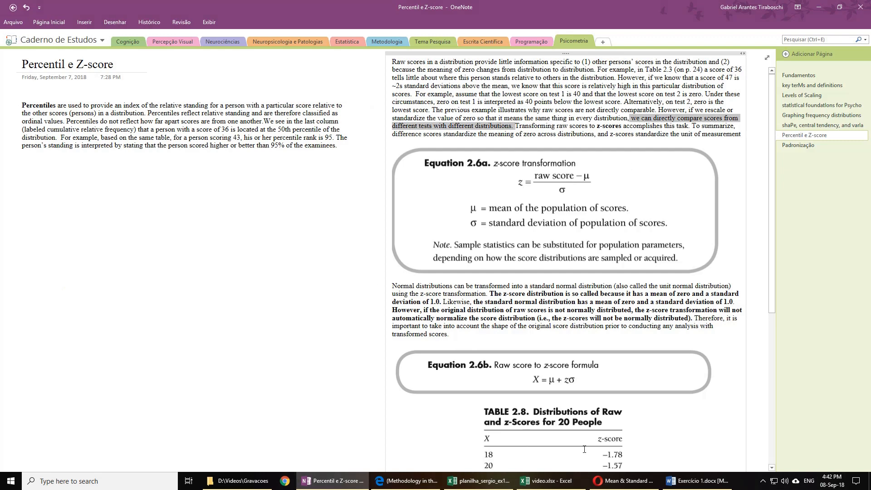
pyautogui.click(680, 484)
pyautogui.click(549, 481)
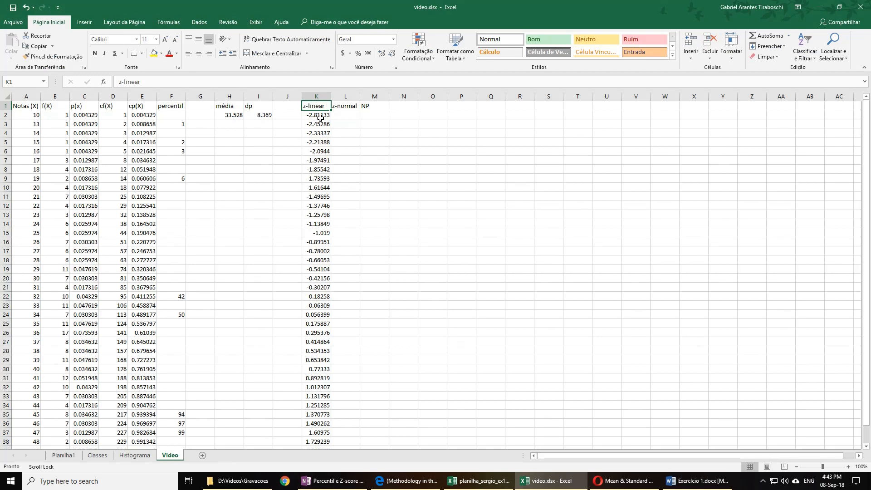
# Examine the first z-linear values in K2 and K3 and the z-normal column's header and first cell, L2.
pyautogui.click(294, 116)
pyautogui.click(317, 115)
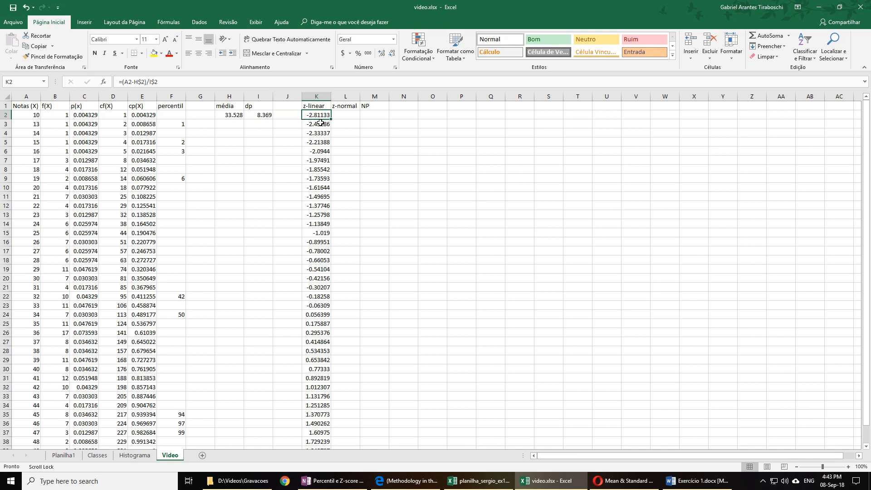
pyautogui.click(320, 124)
pyautogui.click(317, 115)
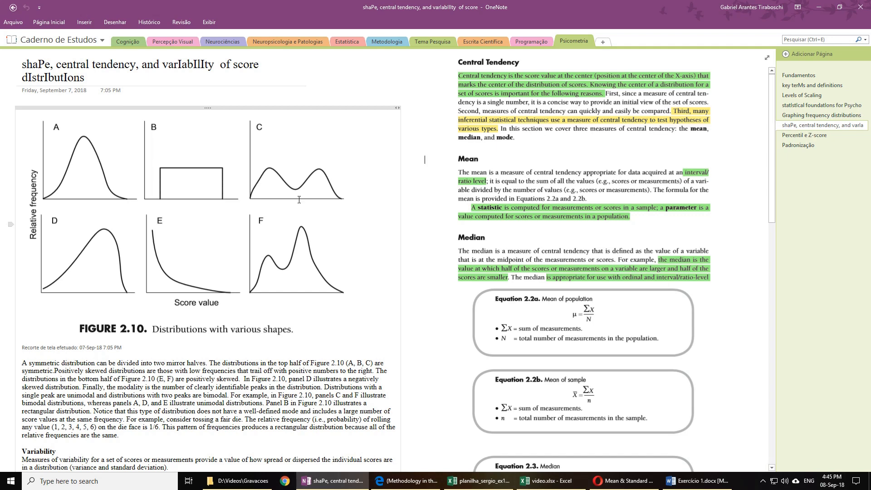
pyautogui.click(542, 484)
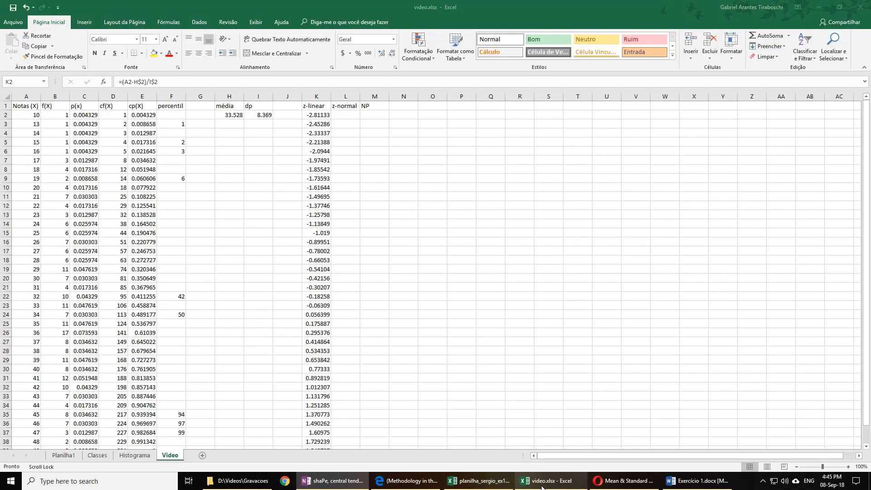
pyautogui.click(346, 118)
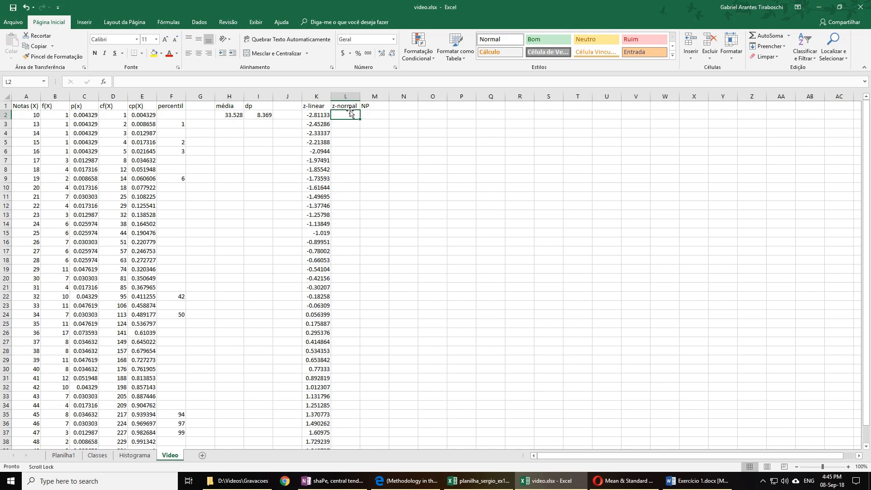
pyautogui.click(350, 107)
pyautogui.click(352, 113)
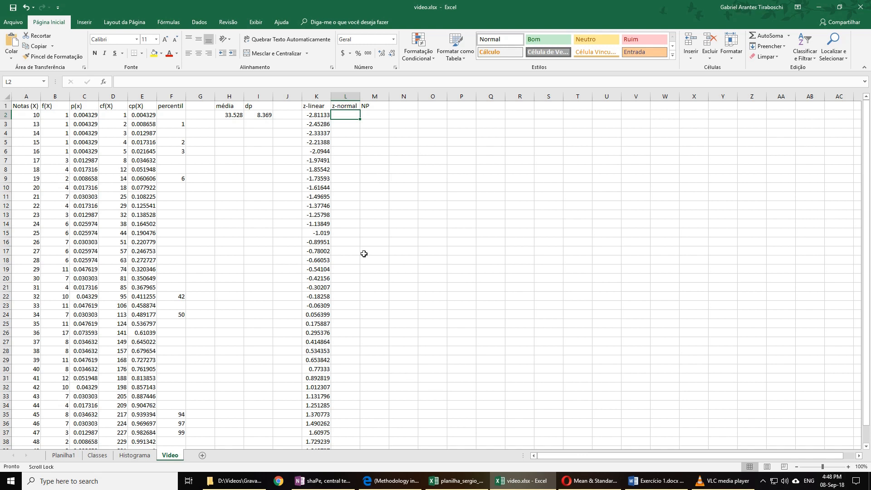
# Consult the OneNote page on shape, central tendency and variability of score distributions, and return to the video.xlsx workbook.
pyautogui.click(333, 480)
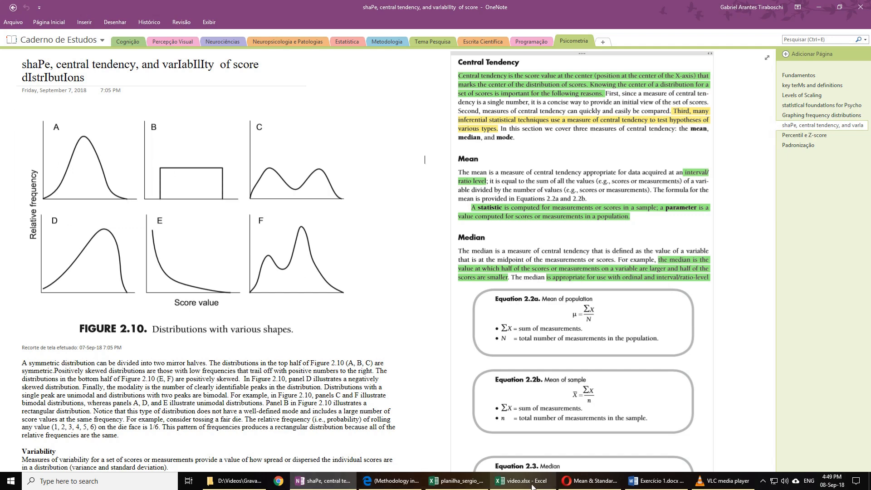
pyautogui.moveTo(532, 486)
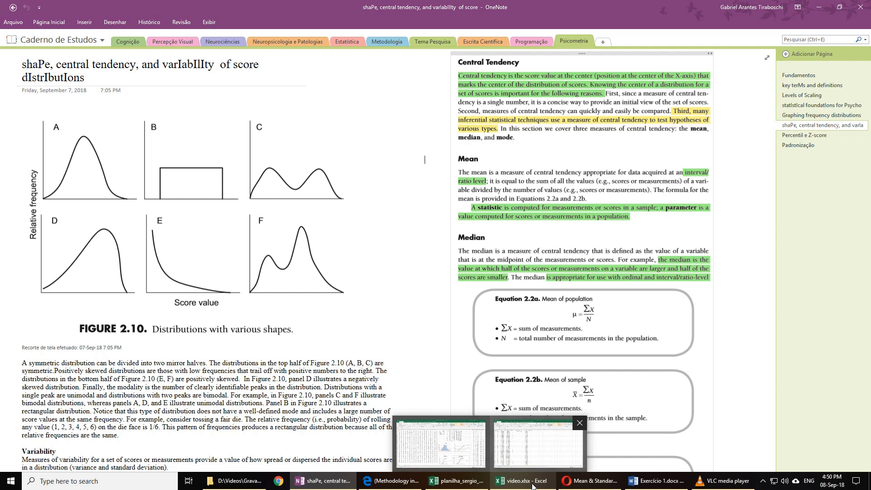
pyautogui.click(532, 486)
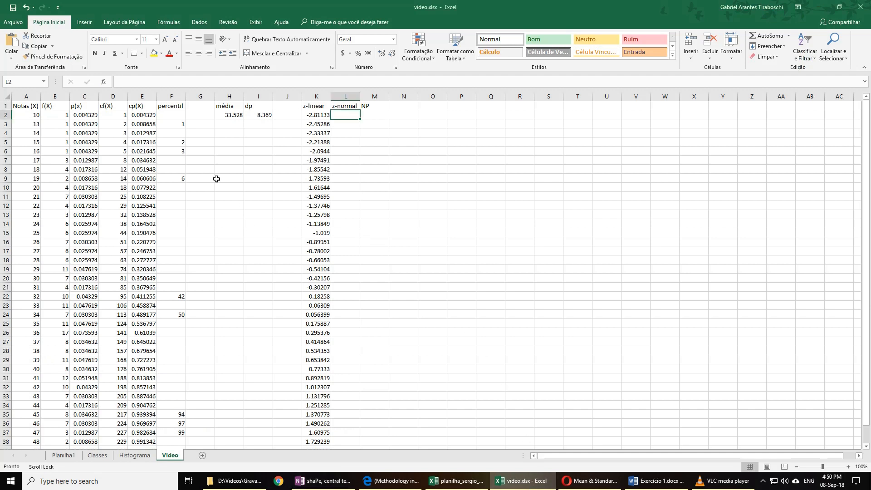
# Enter the formula =INV.NORMP.N(E2:E39) in cell L2, the first row of the z-normal column.
pyautogui.rightClick(144, 83)
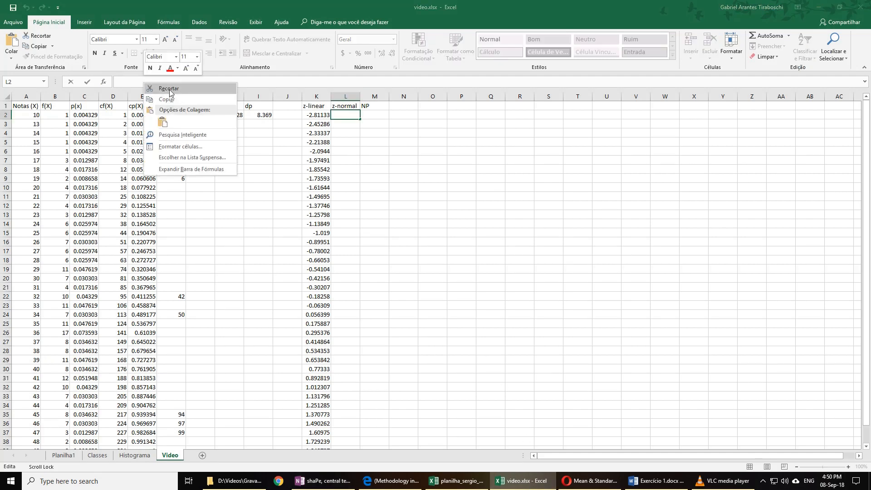
pyautogui.click(165, 124)
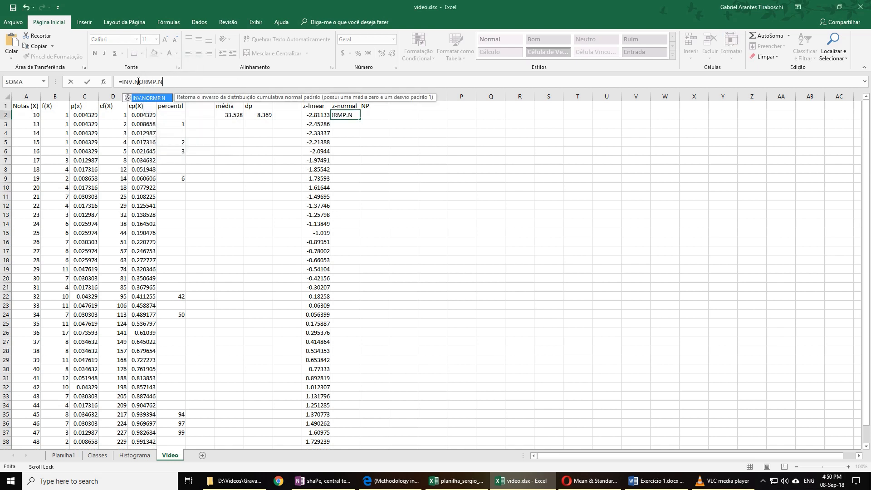
pyautogui.write('(')
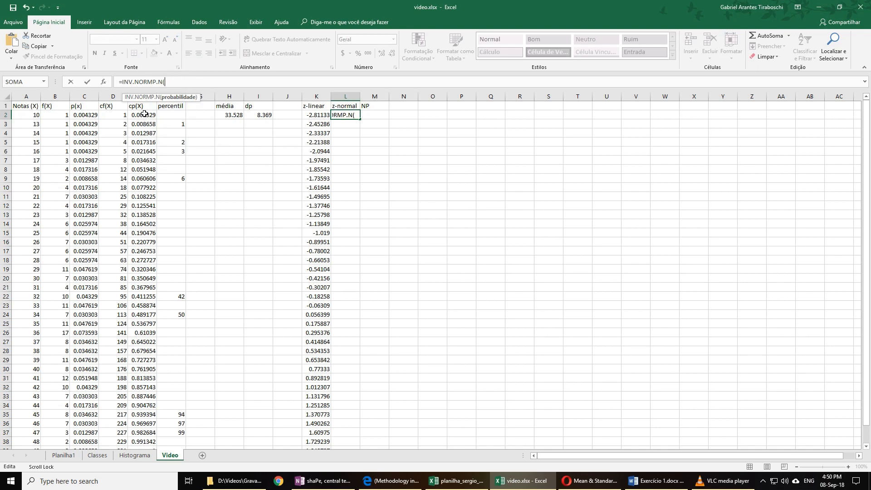
pyautogui.moveTo(143, 115); pyautogui.dragTo(147, 424)
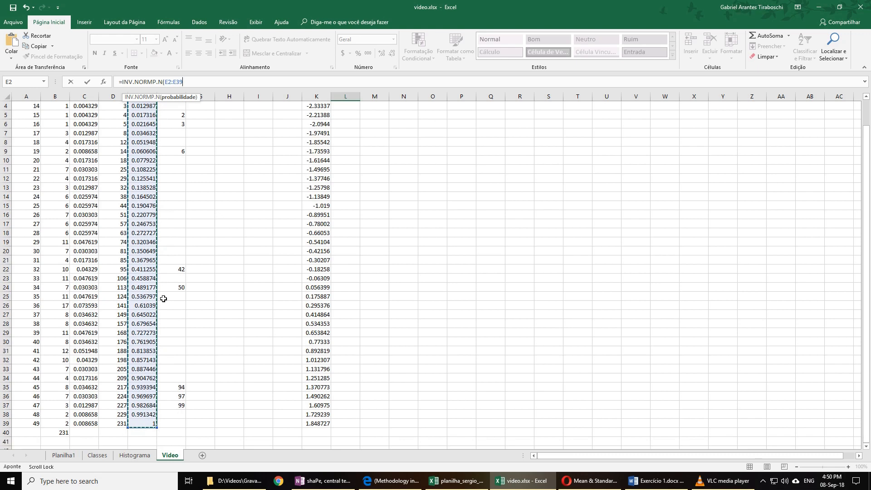
pyautogui.press('Escape')
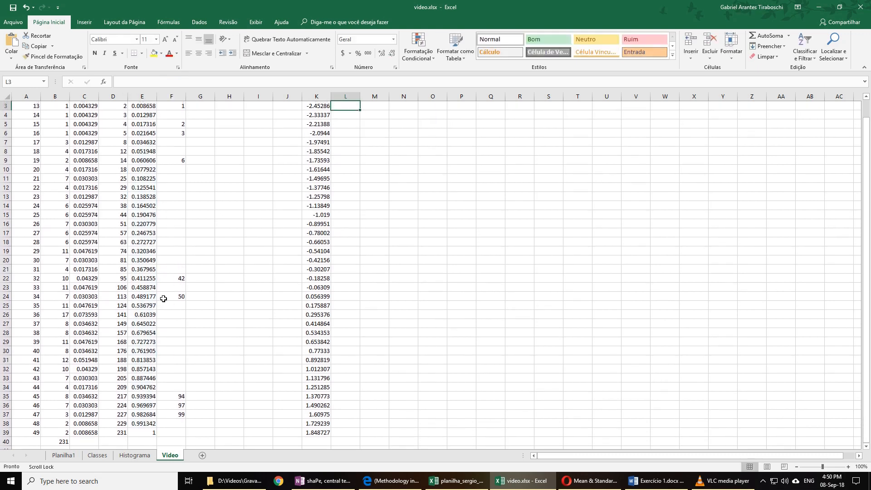
# Fill the z-normal formula from L2 down through L39.
pyautogui.scroll(1, 249, 297)
pyautogui.click(349, 114)
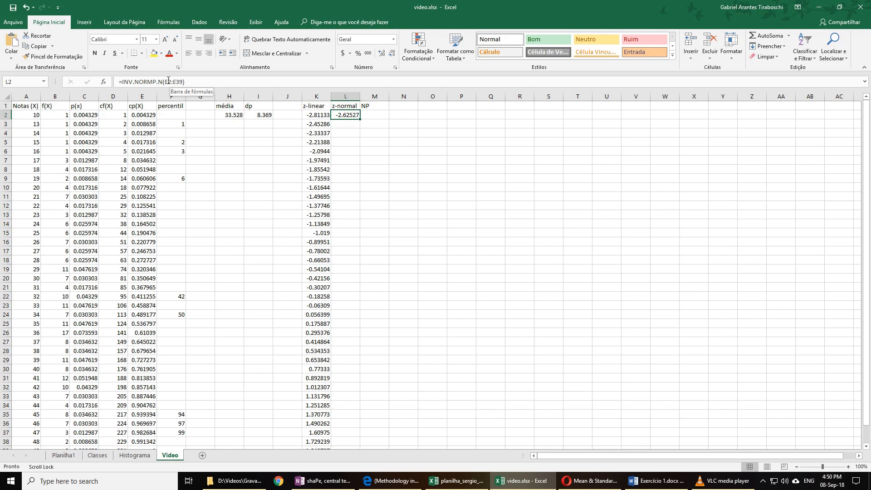
pyautogui.moveTo(359, 119); pyautogui.dragTo(361, 437)
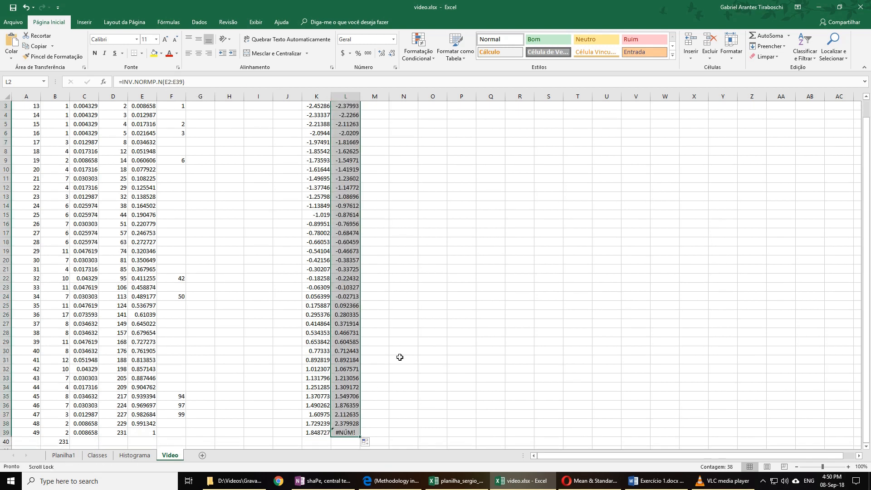
# Examine the formula in the last z-normal cell, L39, and the cumulative proportion in E39 that it uses.
pyautogui.click(348, 432)
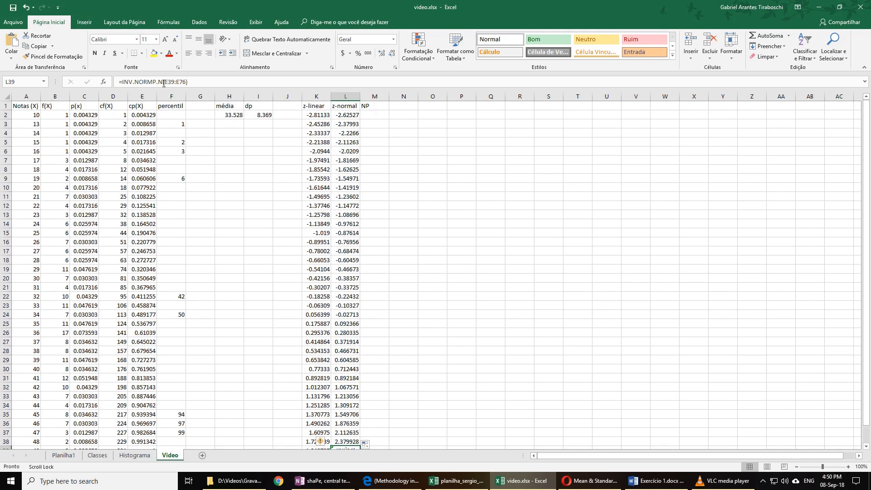
pyautogui.scroll(-1, 264, 234)
pyautogui.scroll(-4, 263, 234)
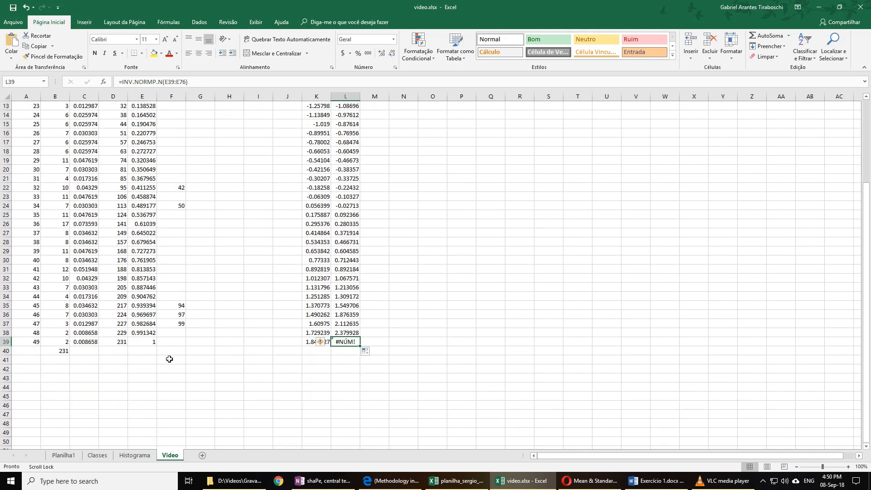
pyautogui.click(147, 341)
pyautogui.scroll(4, 393, 299)
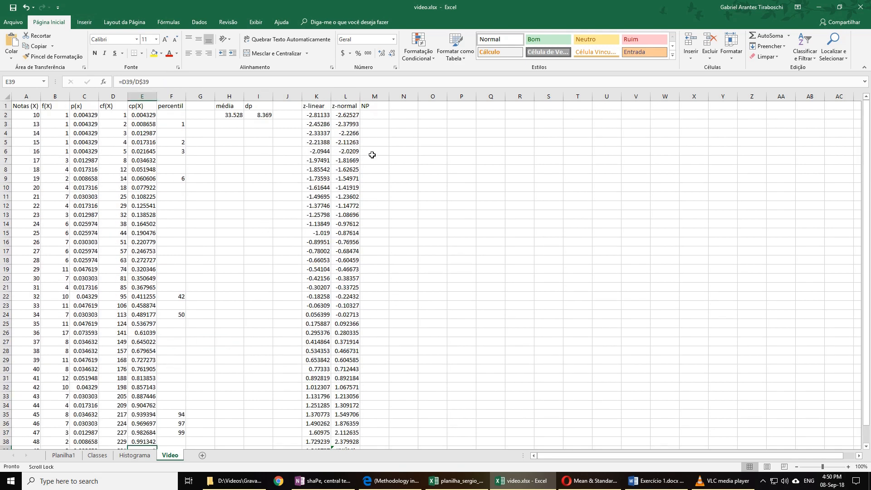
pyautogui.scroll(-5, 371, 155)
pyautogui.click(351, 343)
pyautogui.scroll(5, 366, 317)
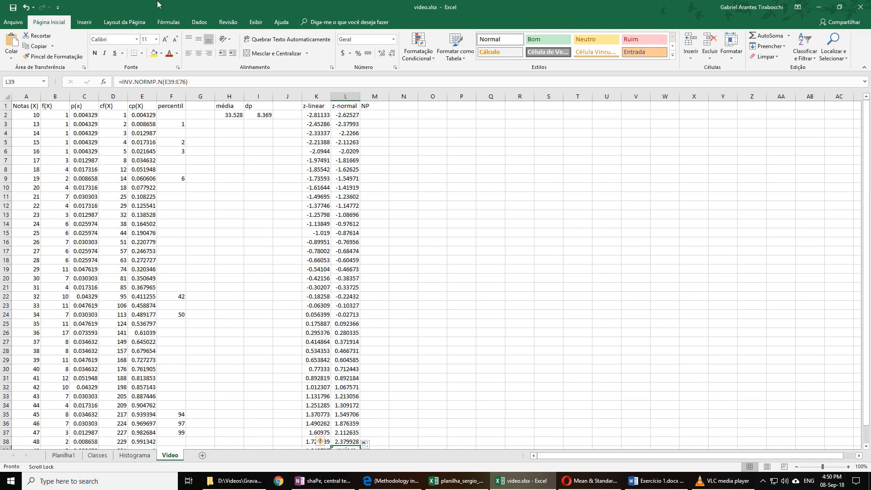
pyautogui.scroll(-6, 376, 393)
pyautogui.scroll(6, 394, 352)
pyautogui.scroll(-4, 404, 205)
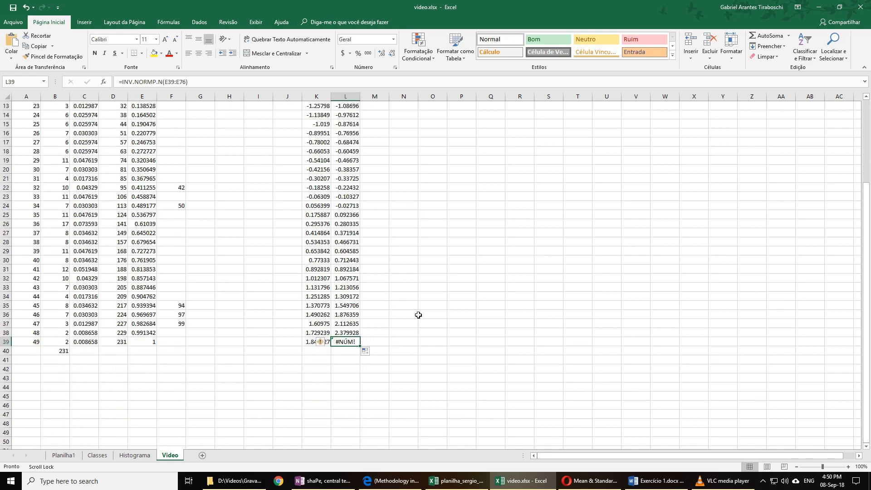
pyautogui.scroll(4, 418, 315)
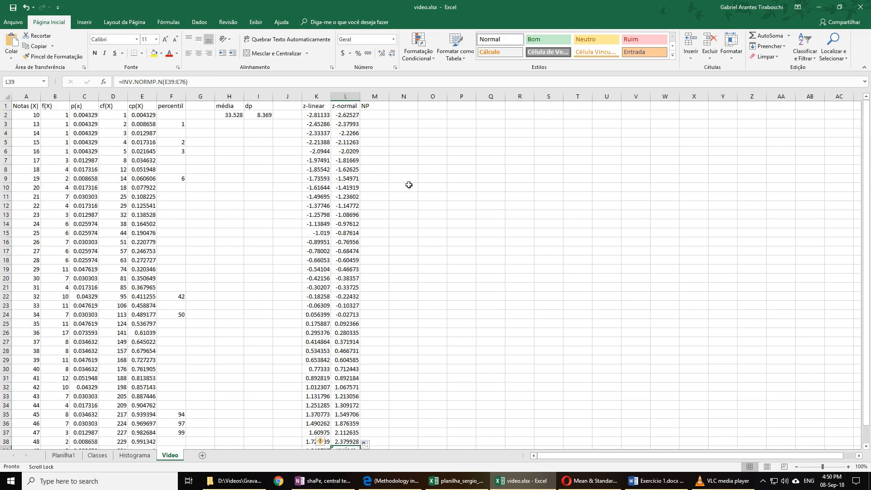
# Review the z-normal formulas in L2 through L4 and look over the rest of the column.
pyautogui.click(349, 114)
pyautogui.click(346, 124)
pyautogui.click(346, 132)
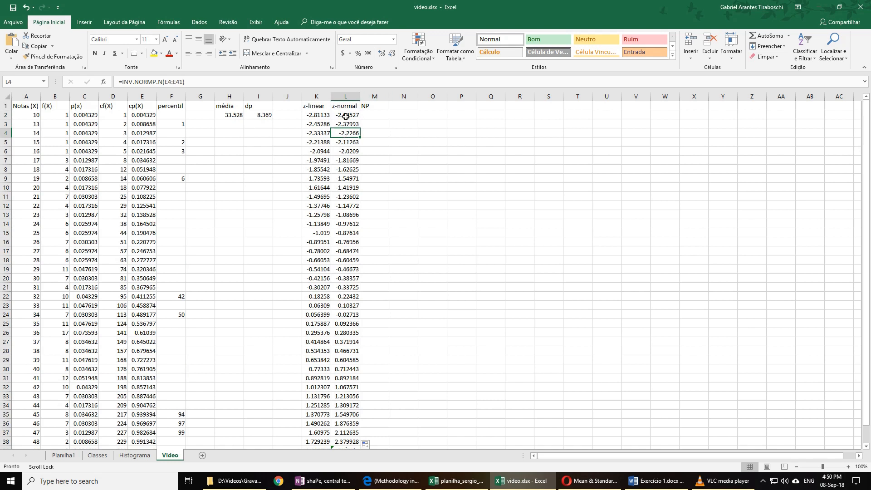
pyautogui.moveTo(347, 115); pyautogui.dragTo(349, 442)
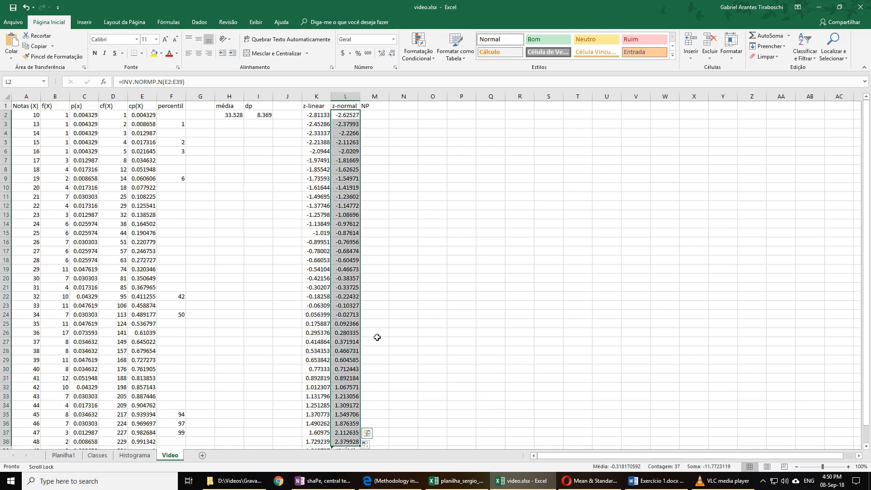
pyautogui.click(395, 149)
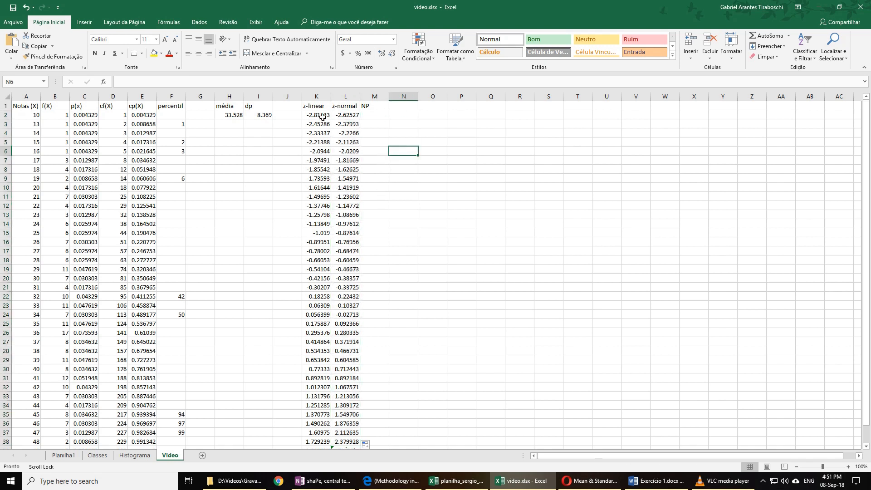
# Compare the z-linear and z-normal scores row by row in rows 2 to 4 of columns K and L.
pyautogui.moveTo(313, 114); pyautogui.dragTo(349, 360)
pyautogui.scroll(-6, 397, 144)
pyautogui.scroll(6, 397, 144)
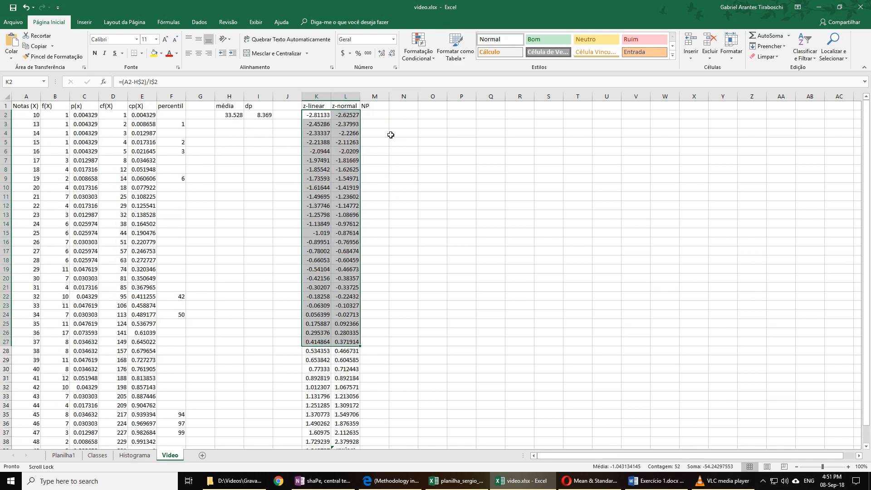
pyautogui.click(313, 116)
pyautogui.click(323, 126)
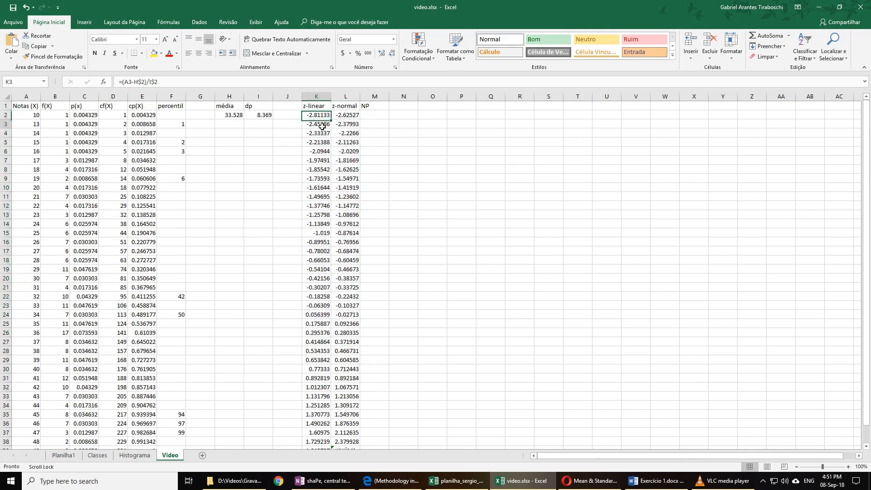
pyautogui.click(353, 125)
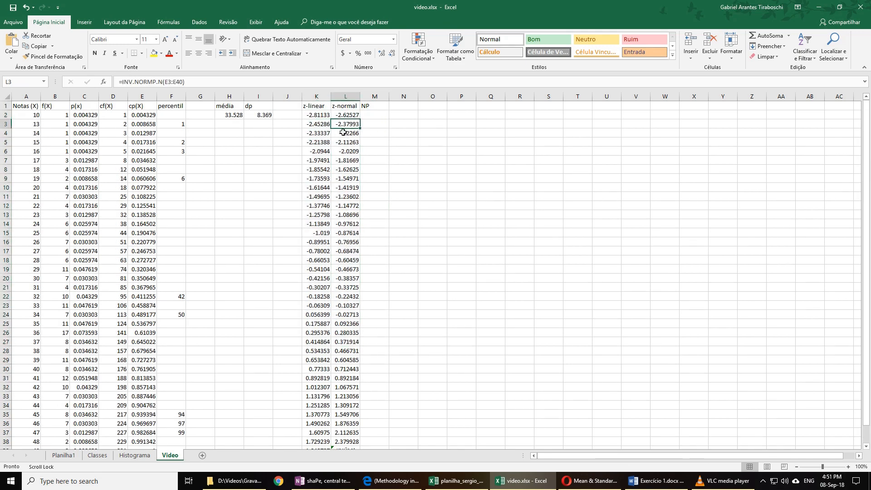
pyautogui.click(324, 125)
pyautogui.click(349, 124)
pyautogui.click(315, 131)
pyautogui.click(346, 135)
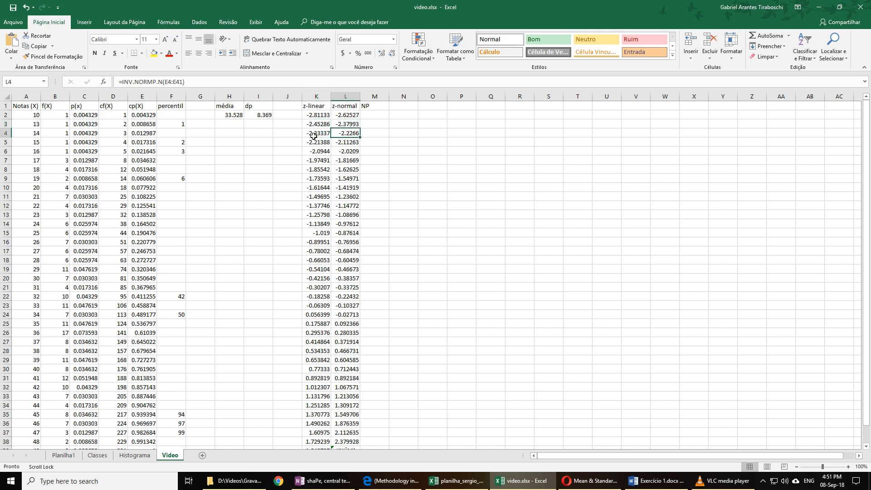
pyautogui.click(314, 135)
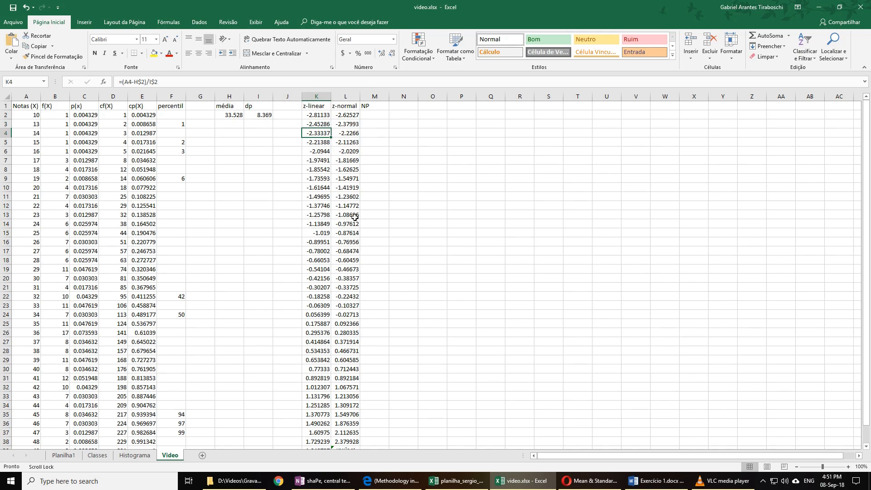
# Compare the z-linear and z-normal columns at their headers and first scores, and check the empty NP cell M2.
pyautogui.scroll(-5, 355, 217)
pyautogui.scroll(5, 358, 215)
pyautogui.click(320, 116)
pyautogui.click(346, 115)
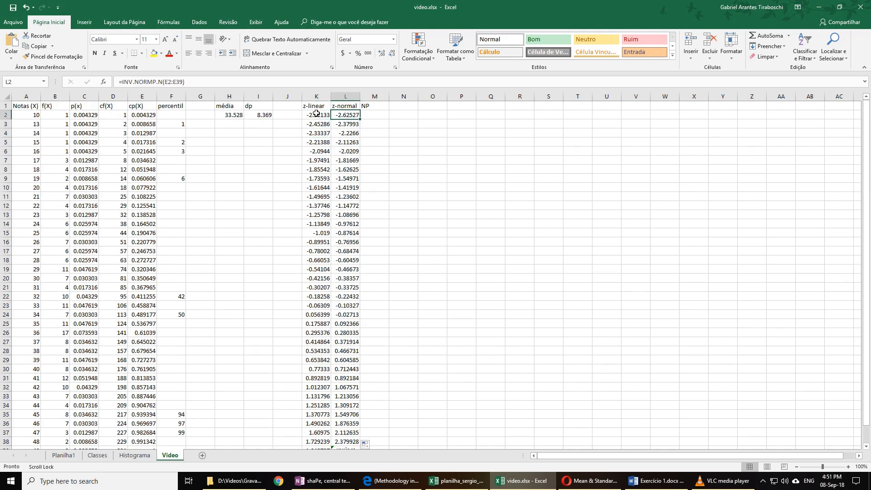
pyautogui.click(321, 116)
pyautogui.click(346, 115)
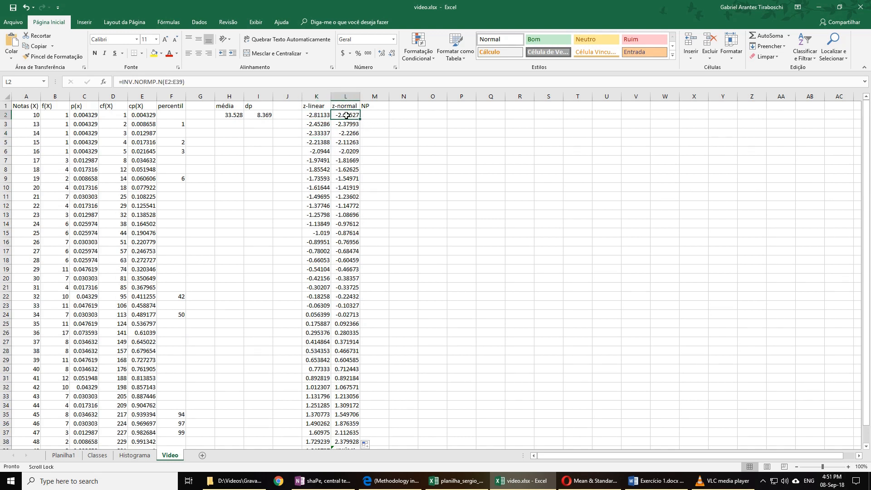
pyautogui.click(316, 114)
pyautogui.click(318, 106)
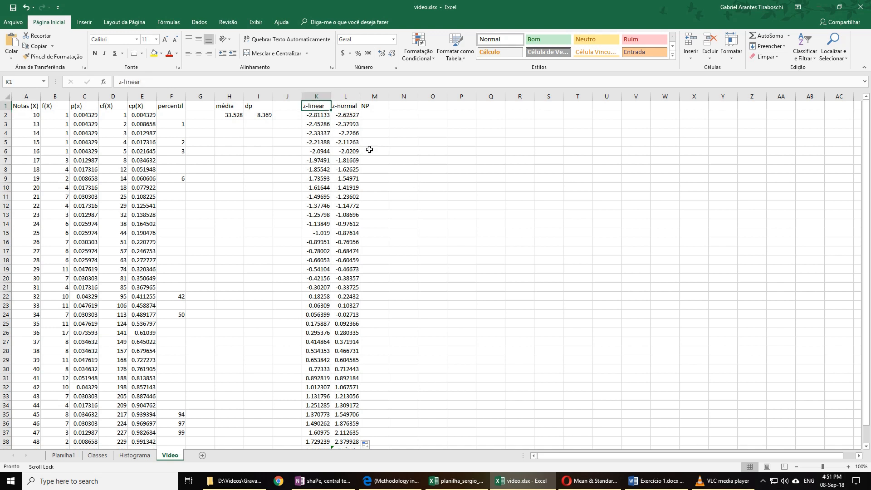
pyautogui.click(349, 105)
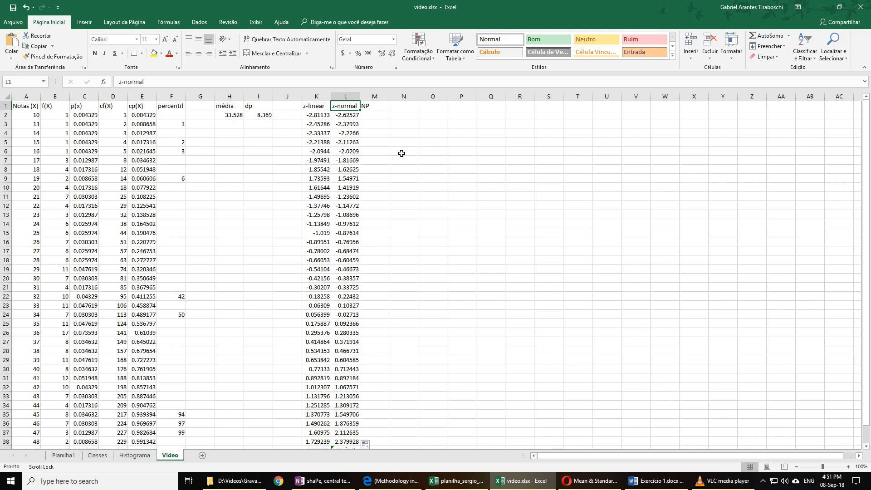
pyautogui.click(317, 117)
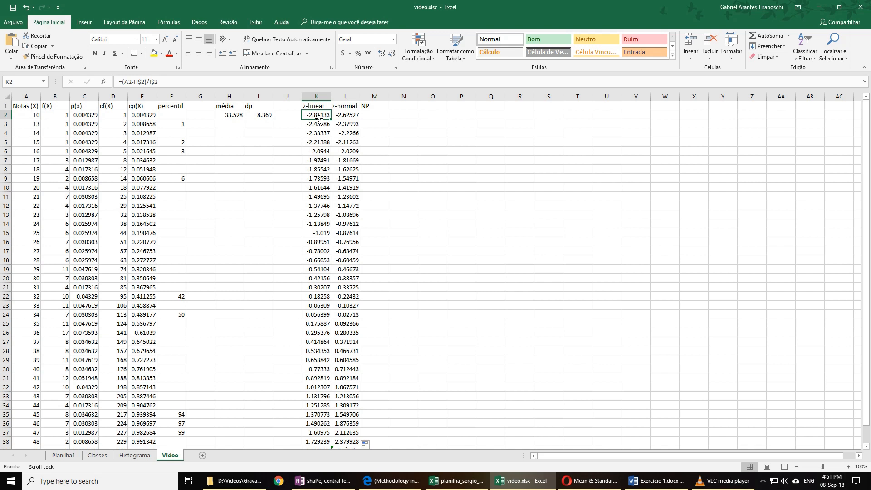
pyautogui.click(375, 116)
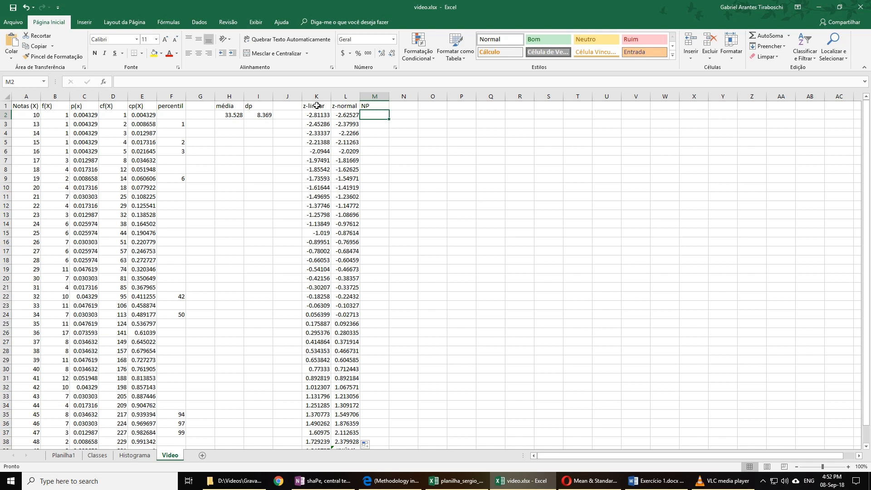
# Insert a scatter chart of the z-linear scores K2:K38 against the raw scores A2:A38 and move it clear of the score columns.
pyautogui.moveTo(317, 105); pyautogui.dragTo(318, 428)
pyautogui.scroll(1, 282, 194)
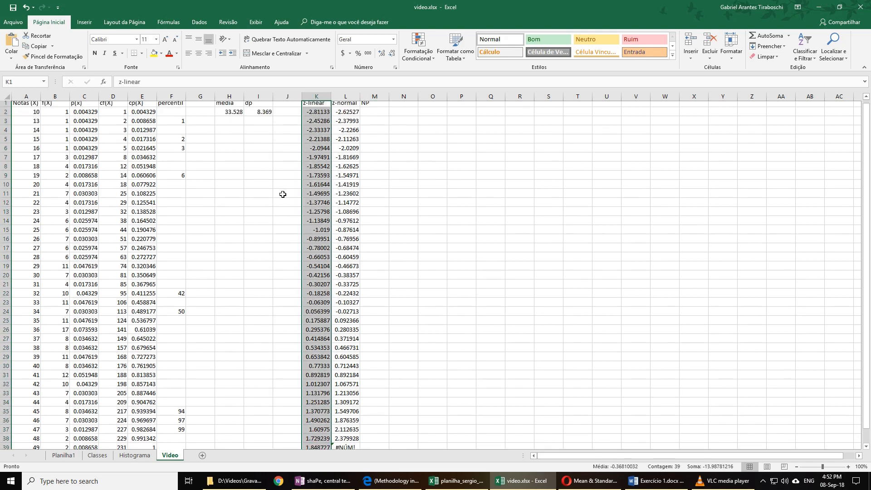
pyautogui.click(315, 115)
pyautogui.moveTo(315, 113); pyautogui.dragTo(317, 424)
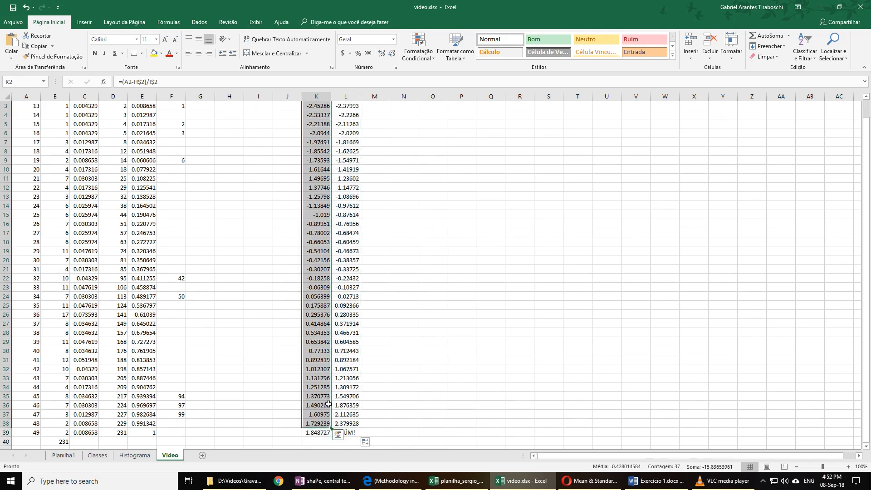
pyautogui.scroll(1, 173, 272)
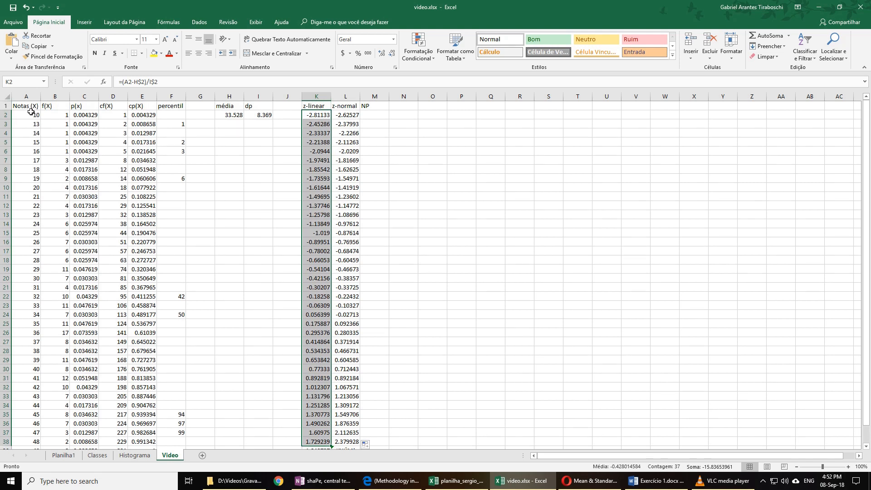
pyautogui.moveTo(28, 115); pyautogui.dragTo(33, 415)
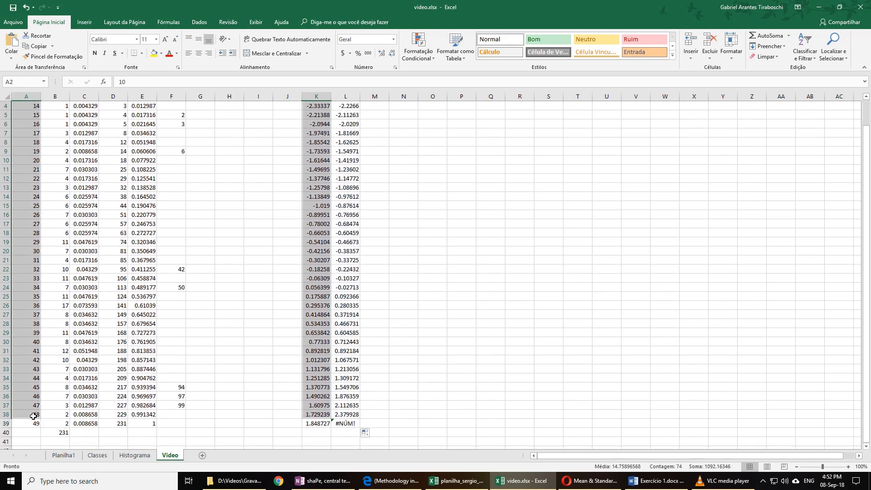
pyautogui.scroll(1, 182, 284)
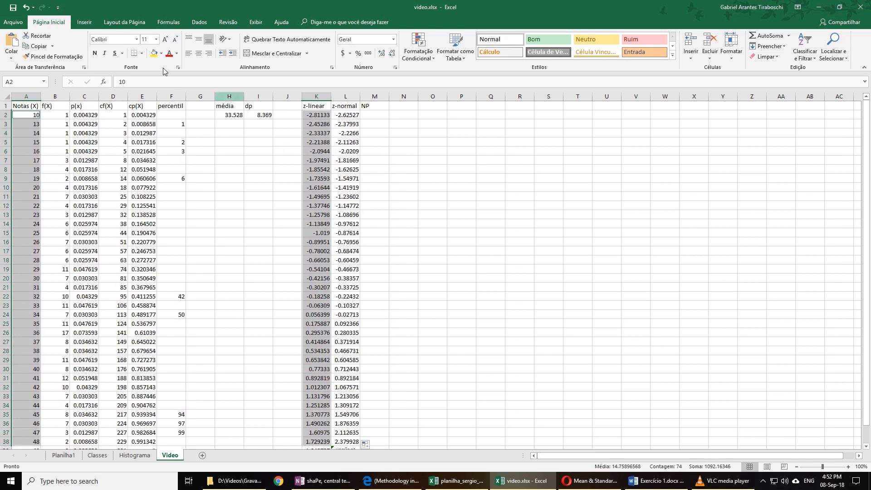
pyautogui.click(86, 23)
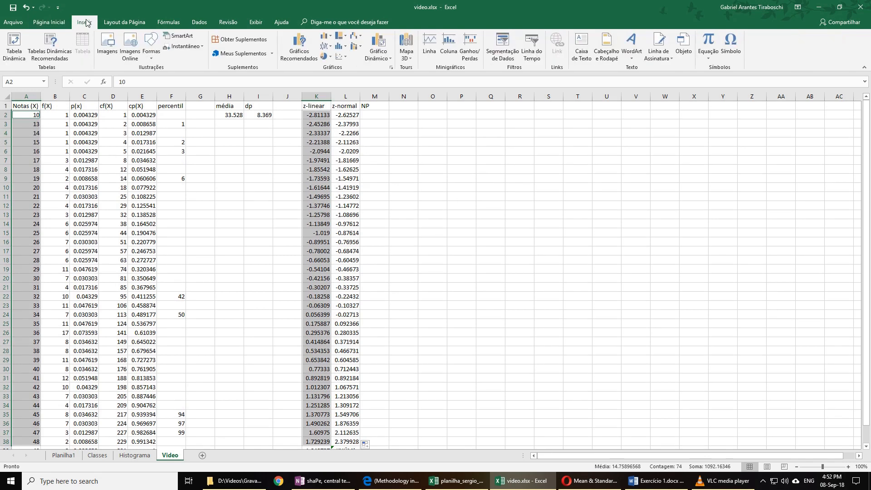
pyautogui.click(343, 58)
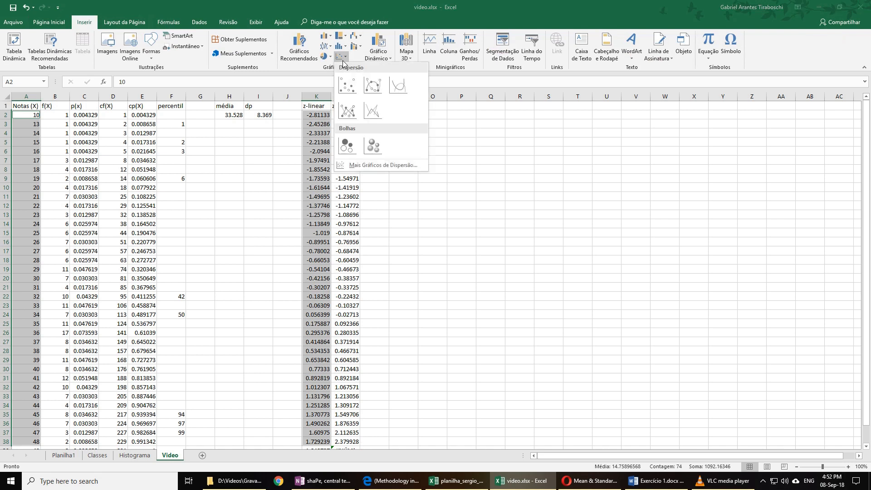
pyautogui.click(347, 84)
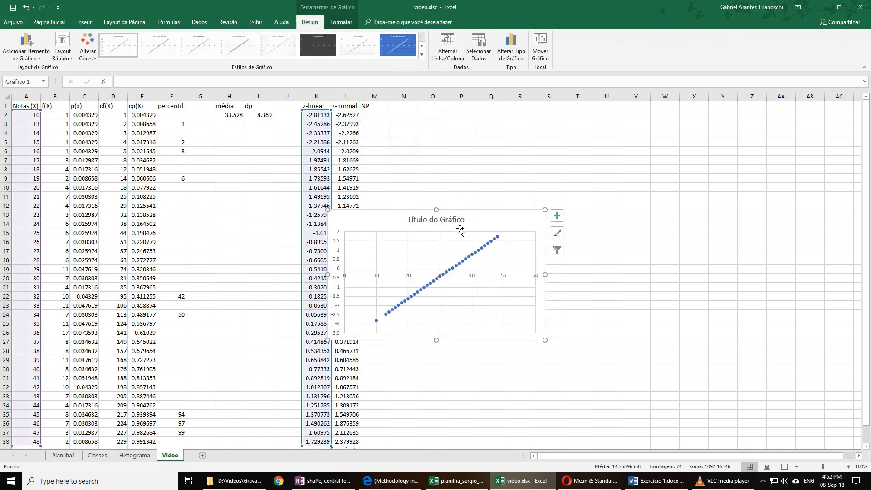
pyautogui.moveTo(479, 219); pyautogui.dragTo(548, 216)
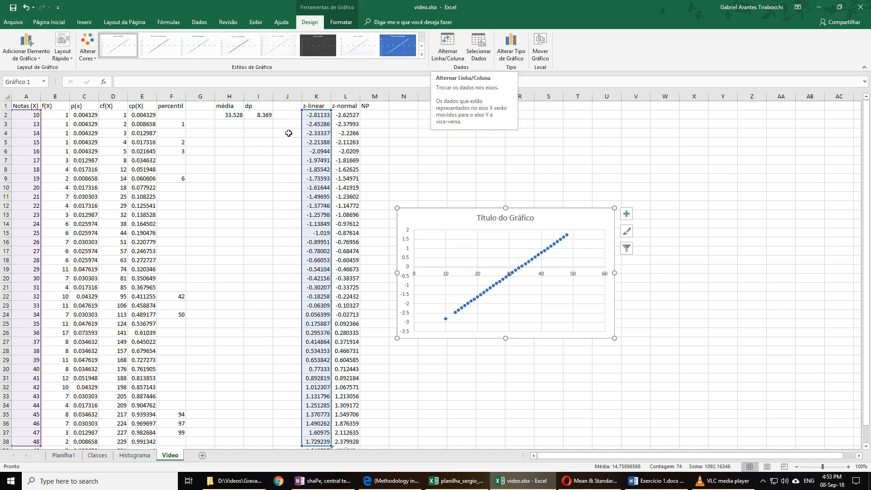
# Name the chart's existing data series z-linear.
pyautogui.click(474, 47)
pyautogui.click(544, 160)
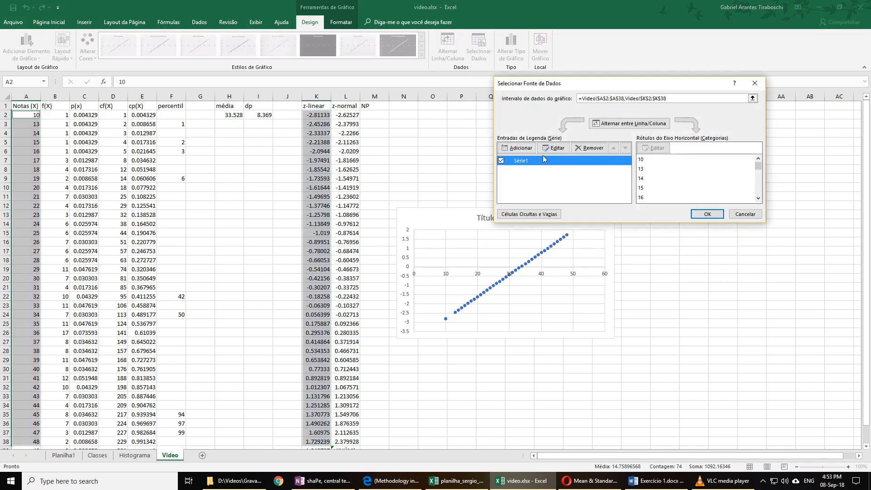
pyautogui.click(553, 147)
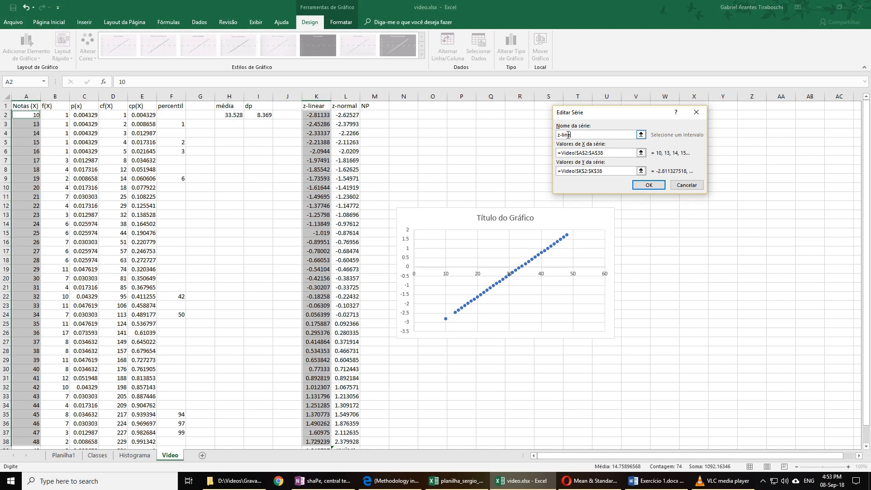
pyautogui.click(649, 185)
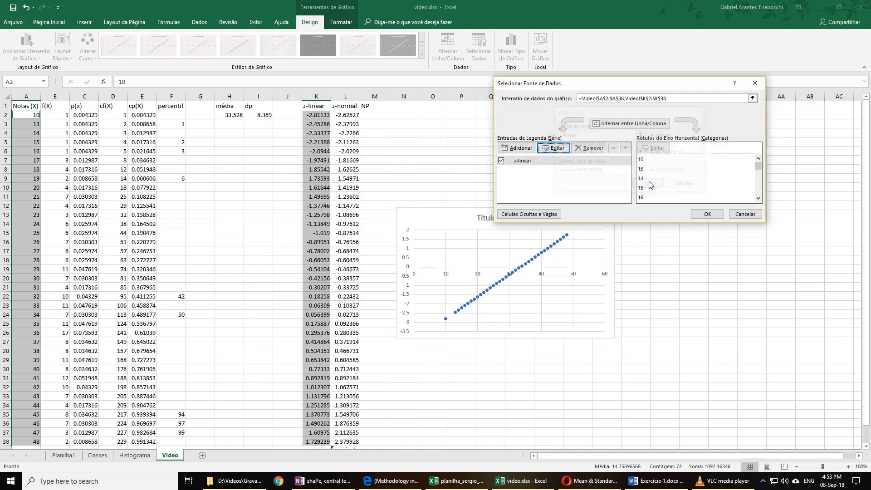
# Add a second chart series named from header cell L1, with the z-normal scores L2:L38 as its Y values.
pyautogui.click(517, 149)
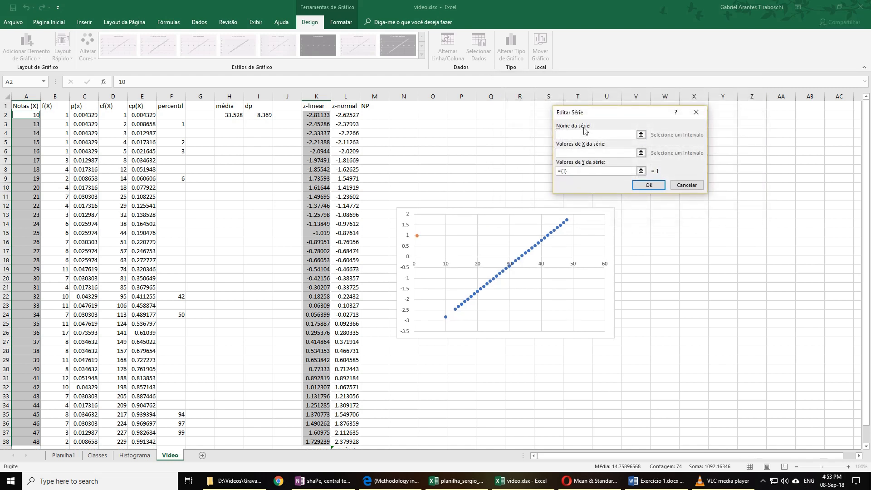
pyautogui.click(640, 133)
pyautogui.click(347, 106)
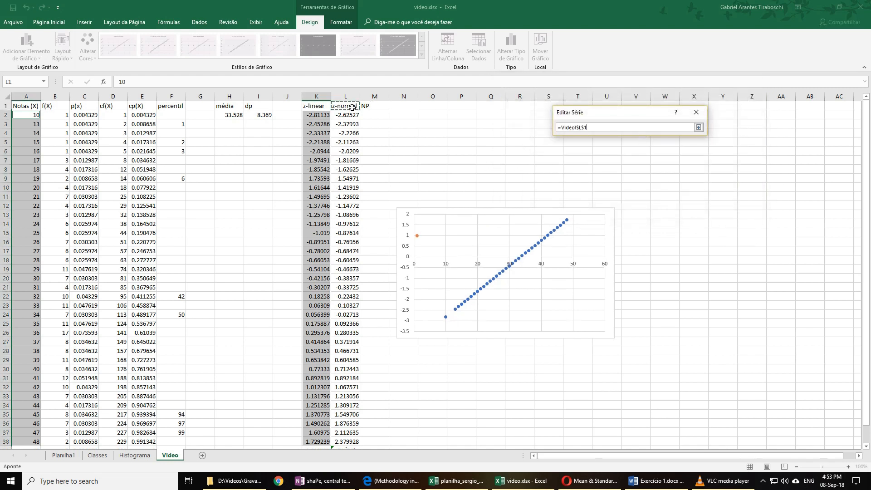
pyautogui.press('Return')
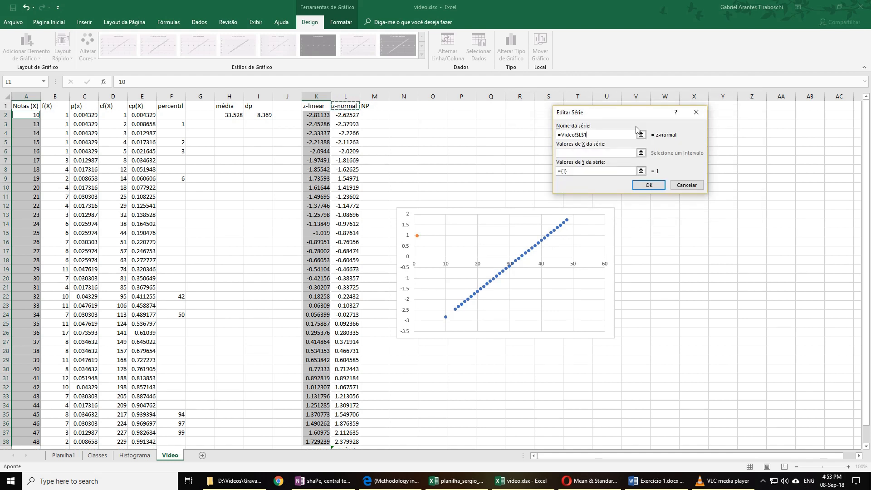
pyautogui.click(640, 171)
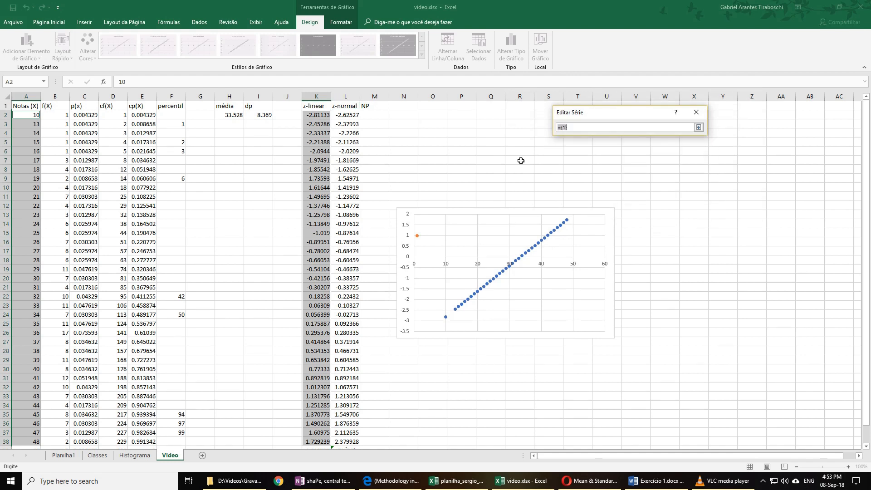
pyautogui.moveTo(350, 114); pyautogui.dragTo(347, 423)
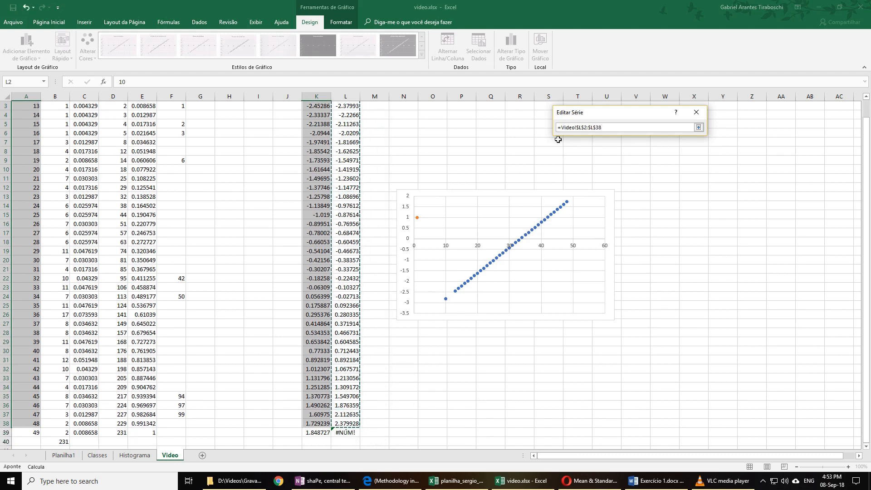
pyautogui.press('Return')
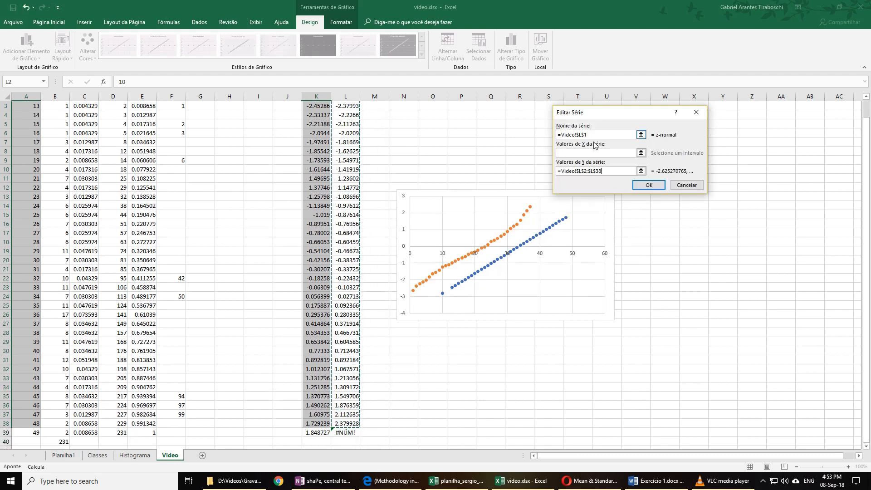
# Set the z-normal series' X values to the raw scores A2:A38 and accept the chart's data source.
pyautogui.click(640, 152)
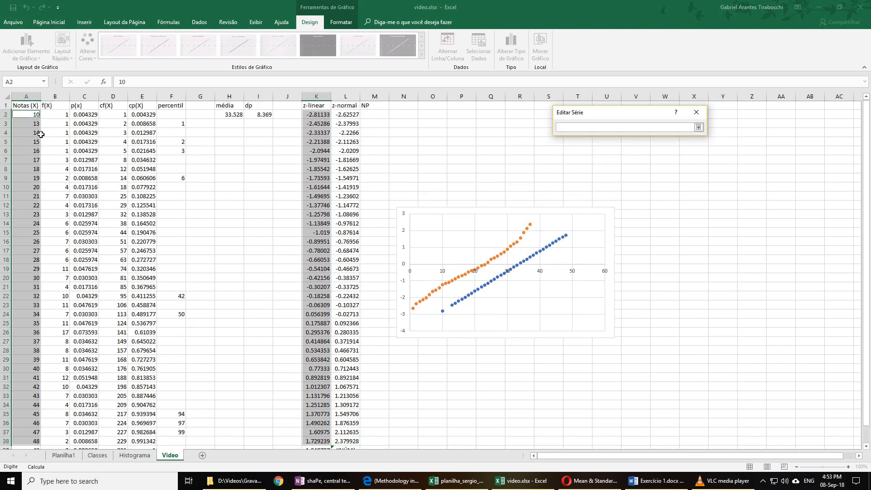
pyautogui.scroll(1, 50, 174)
pyautogui.moveTo(34, 118); pyautogui.dragTo(25, 414)
pyautogui.click(698, 127)
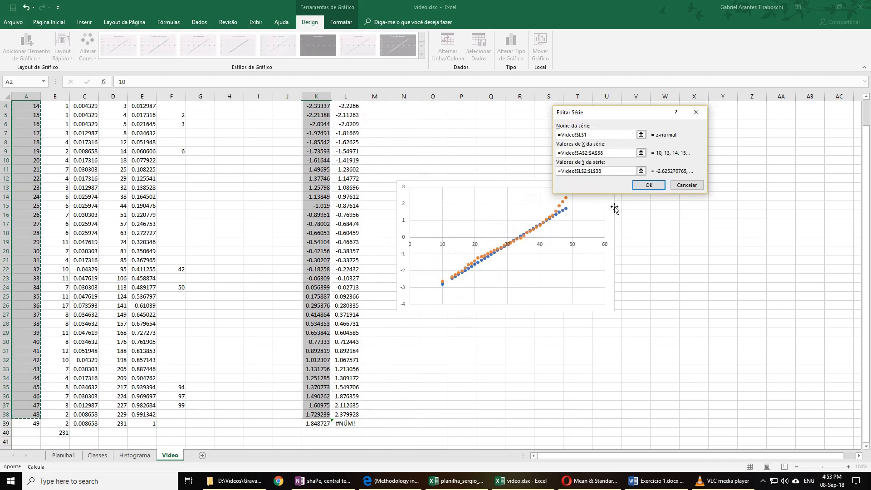
pyautogui.click(648, 187)
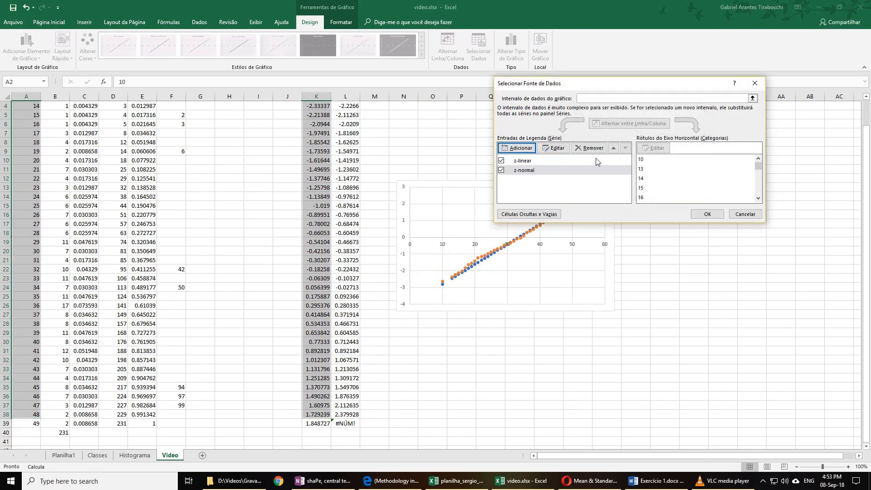
pyautogui.click(706, 214)
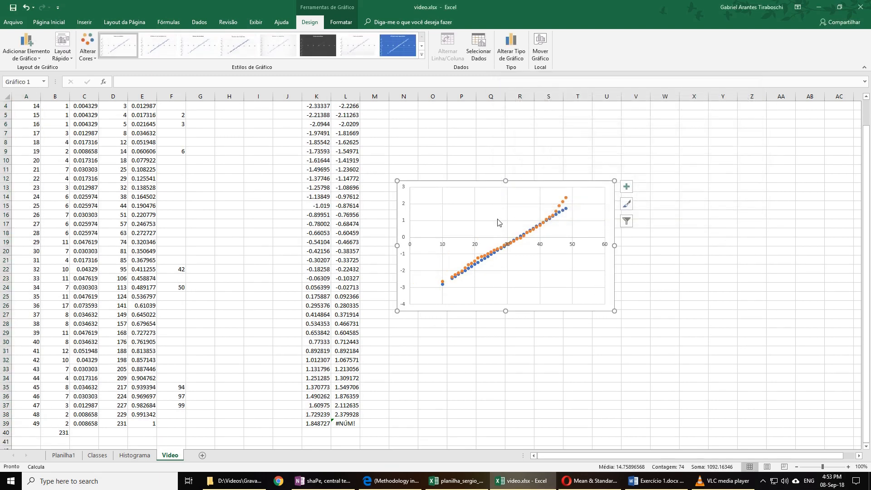
# Add a legend above the chart's plot area.
pyautogui.click(32, 60)
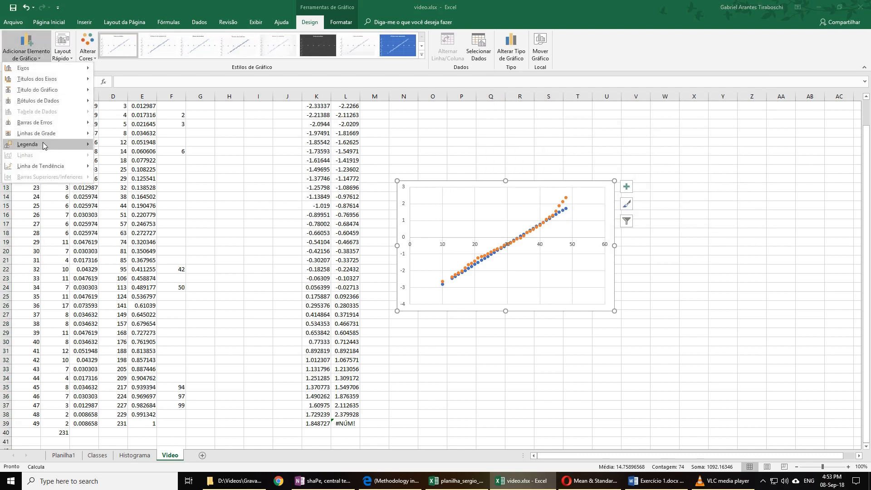
pyautogui.moveTo(43, 144)
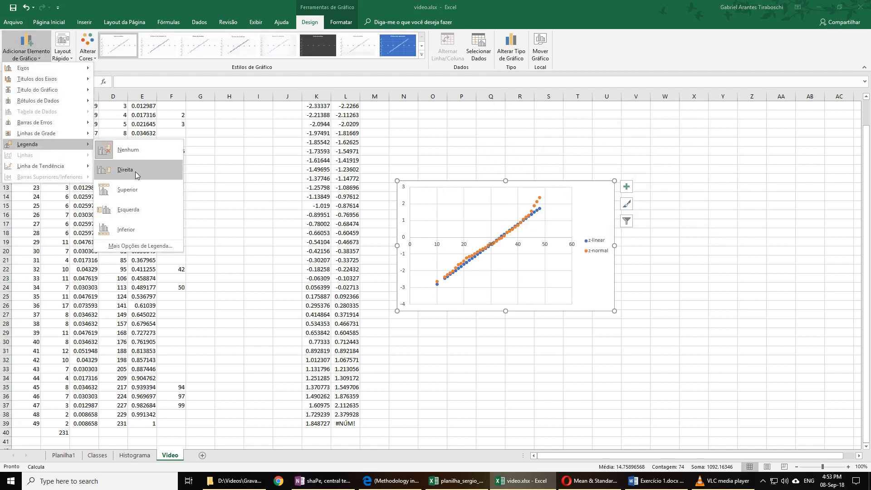
pyautogui.click(134, 184)
pyautogui.click(700, 241)
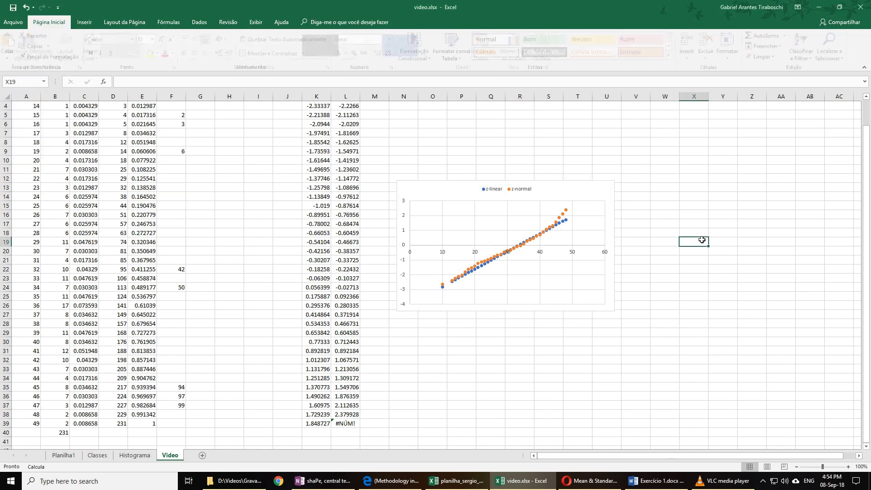
# Compare the z-linear and z-normal points in the scatter chart, especially at the lowest and highest raw scores.
pyautogui.click(573, 193)
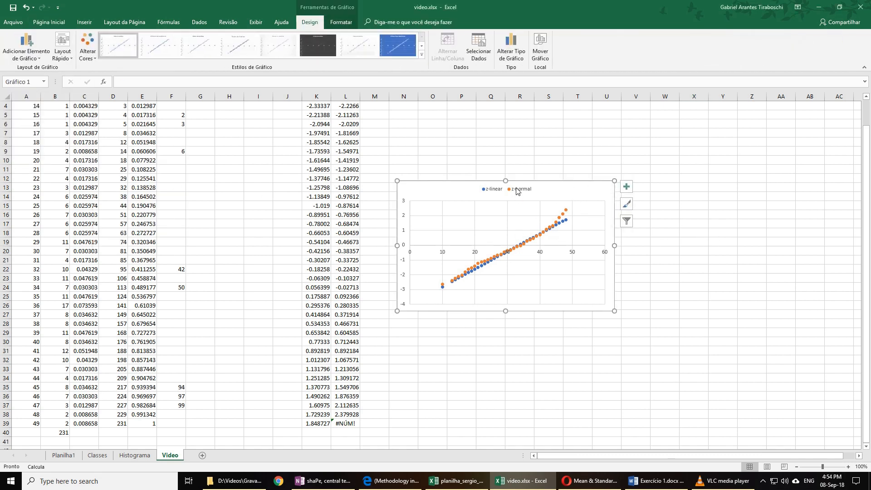
pyautogui.scroll(1, 516, 191)
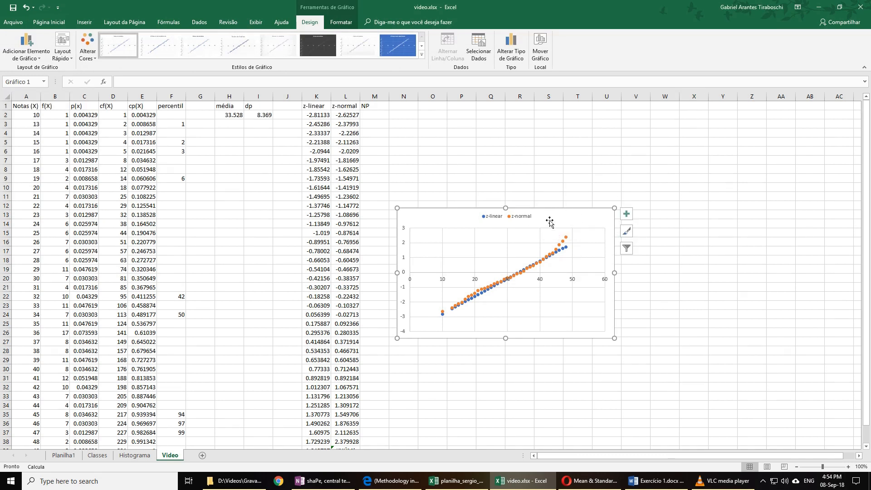
pyautogui.click(563, 250)
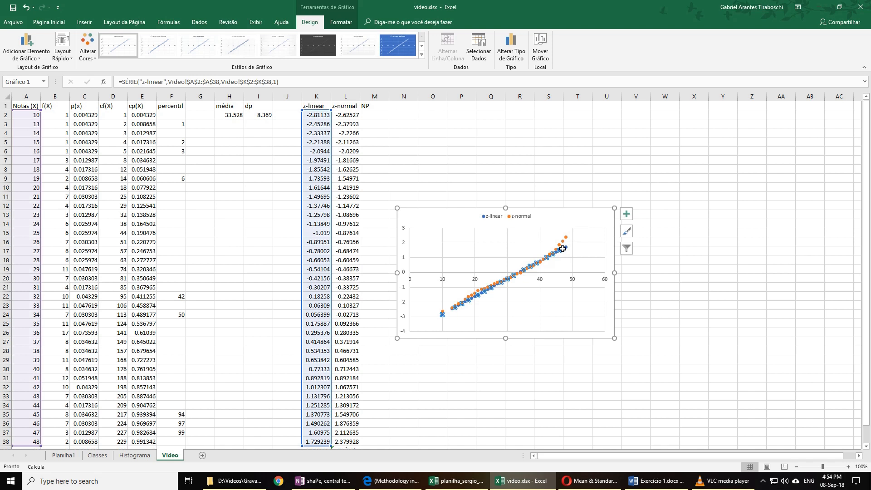
pyautogui.click(584, 213)
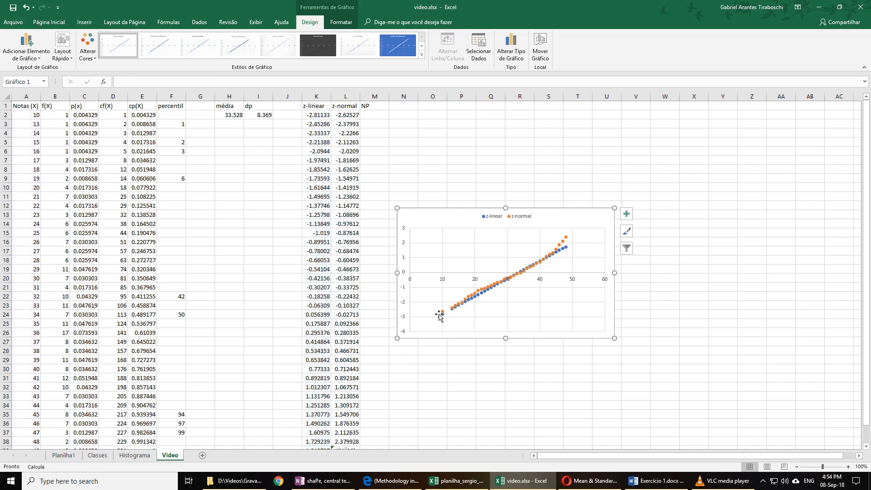
pyautogui.click(559, 252)
pyautogui.click(563, 257)
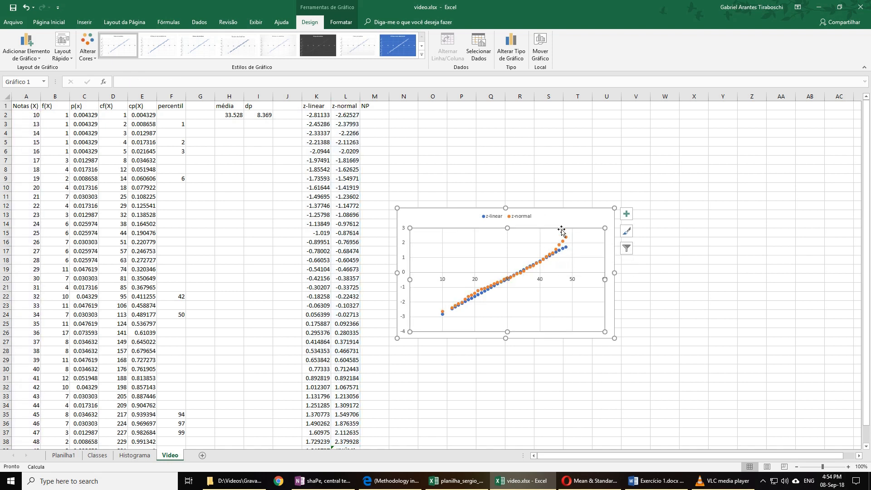
pyautogui.click(560, 210)
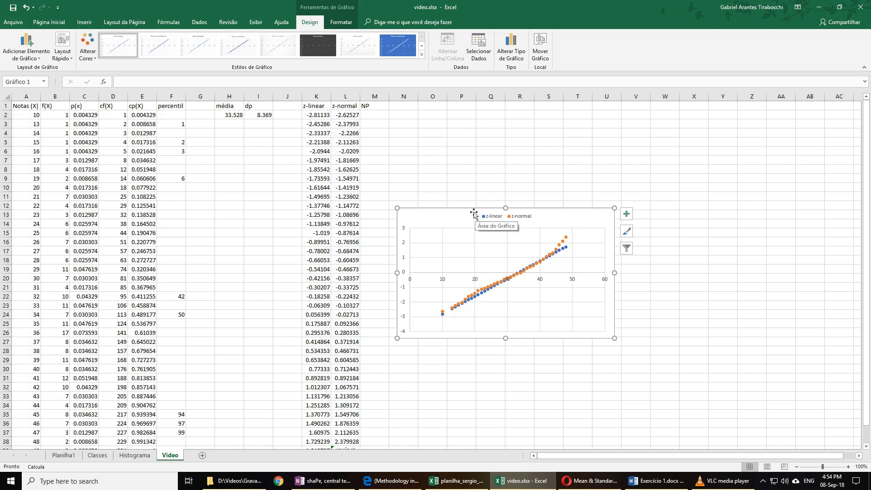
# Move the scatter chart below the frequency table, with its upper edge around row 43, and return to the column headers.
pyautogui.scroll(-1, 473, 213)
pyautogui.scroll(1, 473, 214)
pyautogui.scroll(-2, 433, 207)
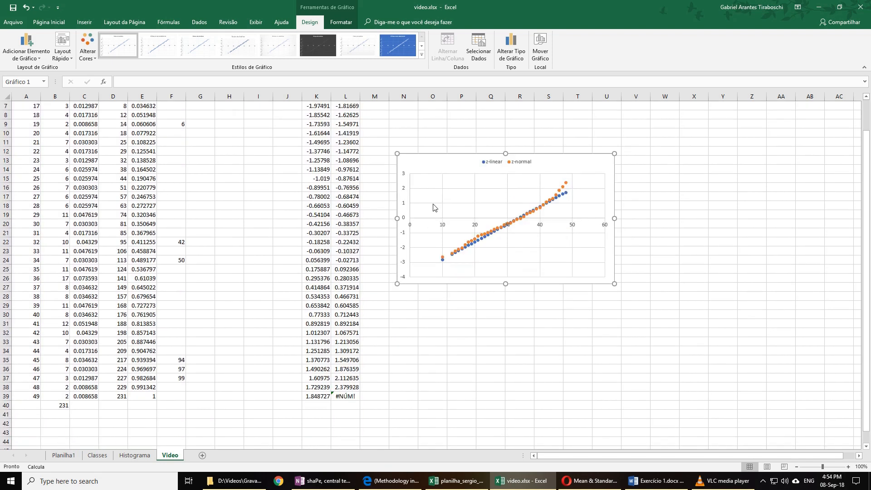
pyautogui.scroll(-1, 433, 208)
pyautogui.moveTo(430, 131); pyautogui.dragTo(114, 404)
pyautogui.scroll(-3, 222, 305)
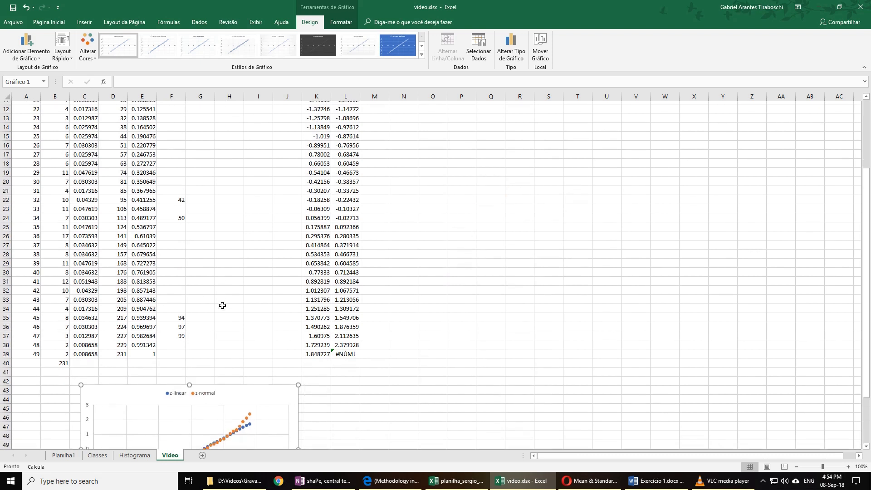
pyautogui.scroll(6, 223, 305)
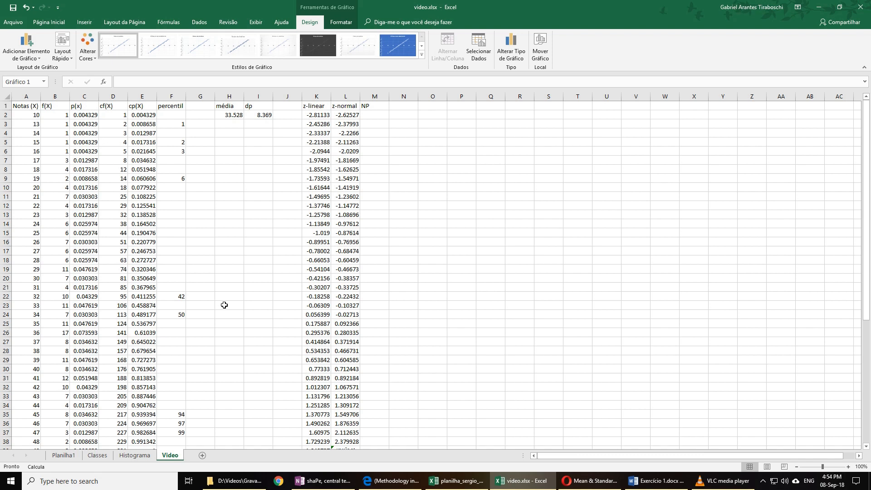
# Switch to the Exercício 1.docx document in Word to consult the exercise items.
pyautogui.click(654, 484)
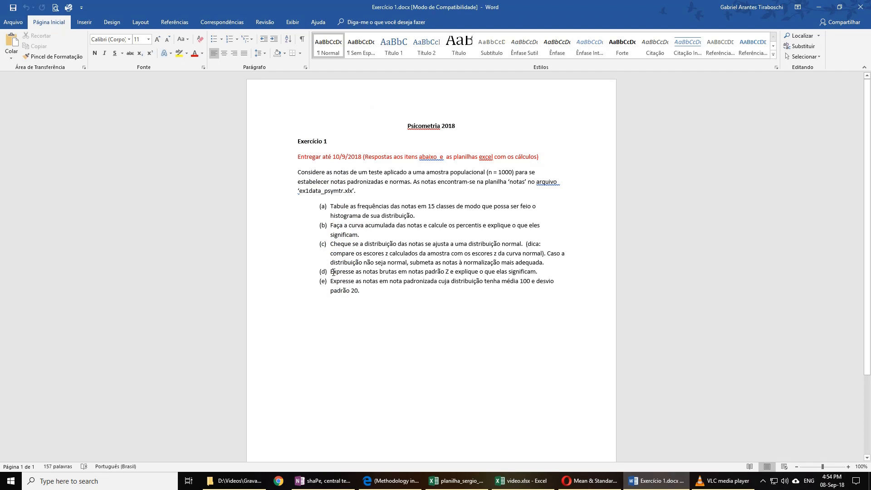
# Read item (c) on normality and normalization in the Word document, and check the z-normal formula in cell L2 of video.xlsx in Excel.
pyautogui.click(335, 243)
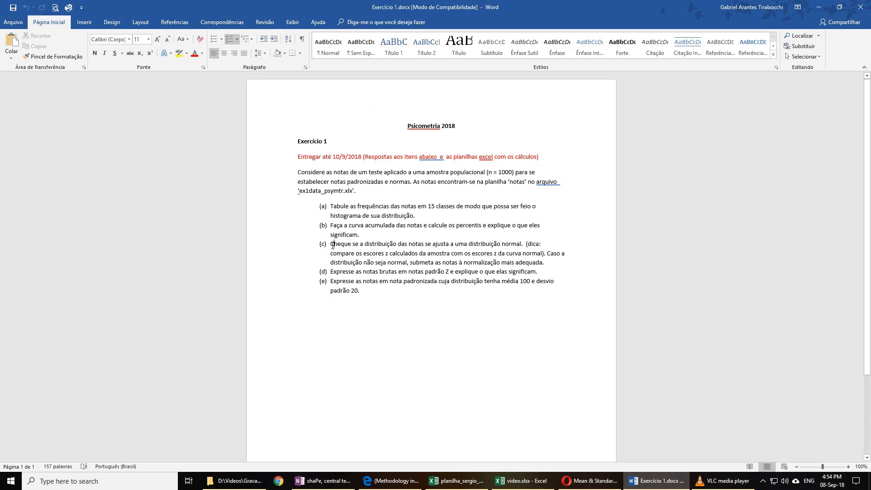
pyautogui.moveTo(335, 243); pyautogui.dragTo(526, 247)
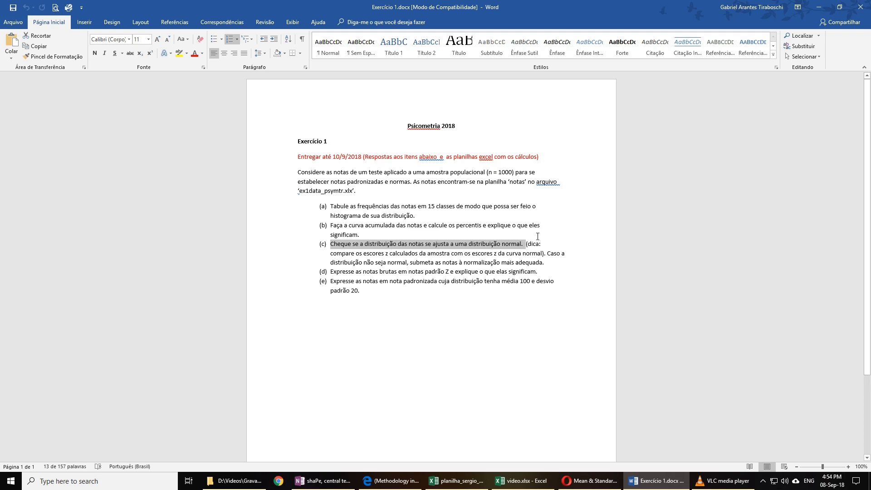
pyautogui.moveTo(547, 253)
pyautogui.mouseDown()
pyautogui.moveTo(522, 263)
pyautogui.moveTo(542, 263)
pyautogui.mouseUp()
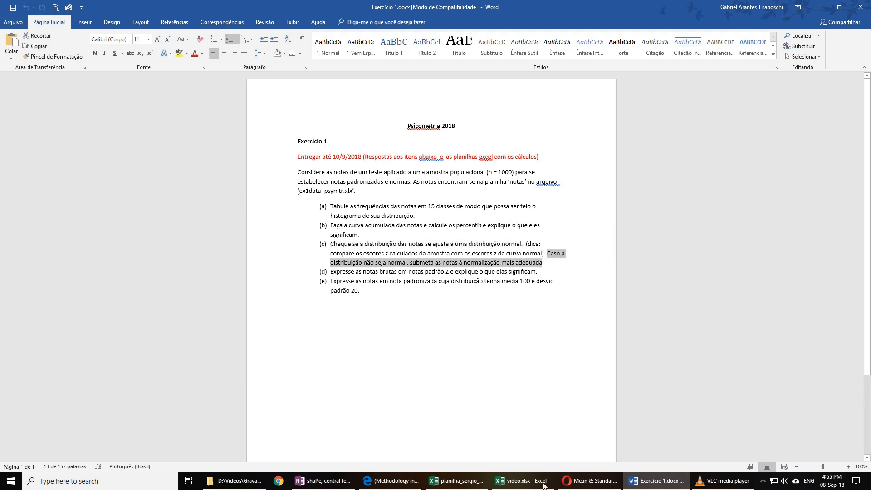
pyautogui.click(521, 482)
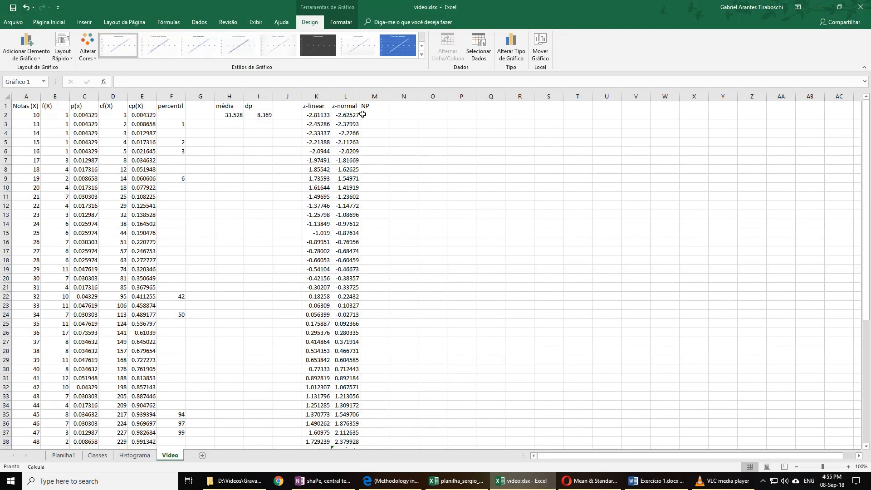
pyautogui.click(345, 108)
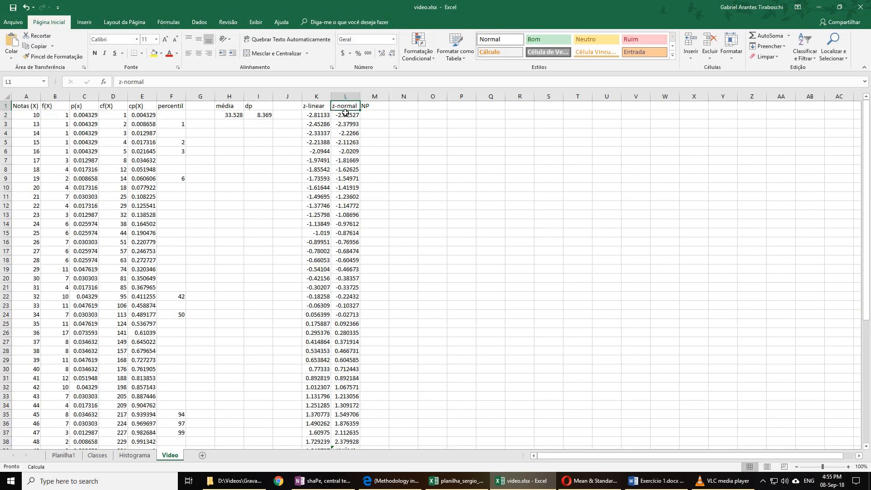
pyautogui.click(346, 114)
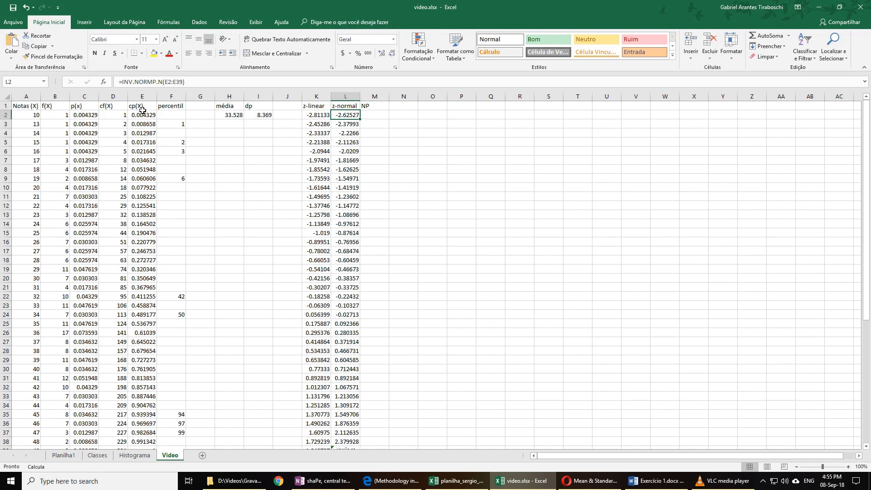
# Reread item (c) and read item (d) in Word, and inspect the z-linear formula in cell K2 of the Excel workbook.
pyautogui.click(656, 480)
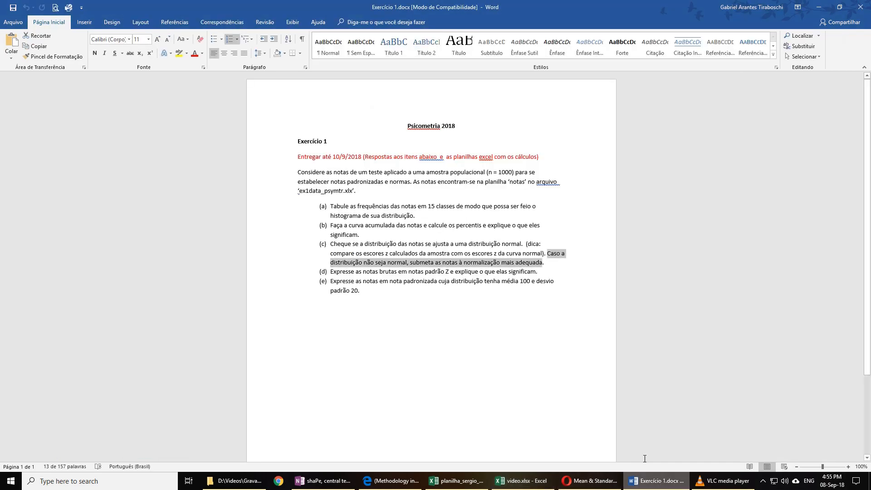
pyautogui.moveTo(331, 241); pyautogui.dragTo(544, 262)
pyautogui.click(440, 247)
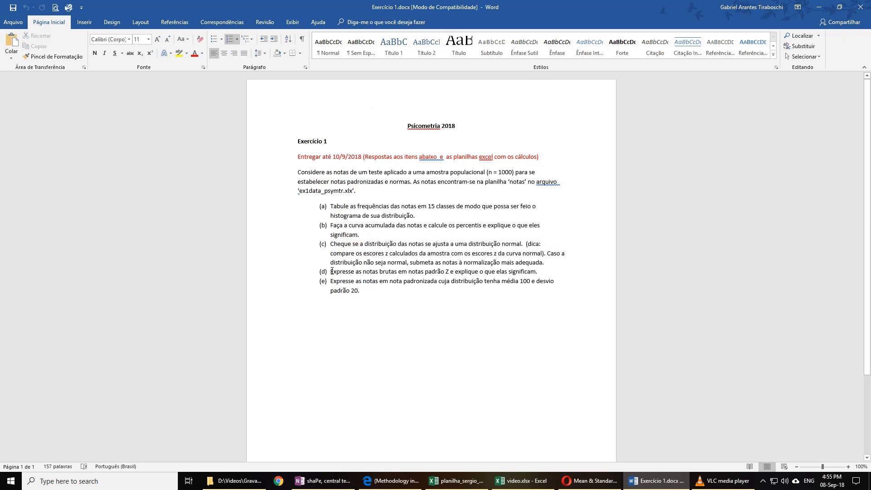
pyautogui.moveTo(332, 271); pyautogui.dragTo(542, 272)
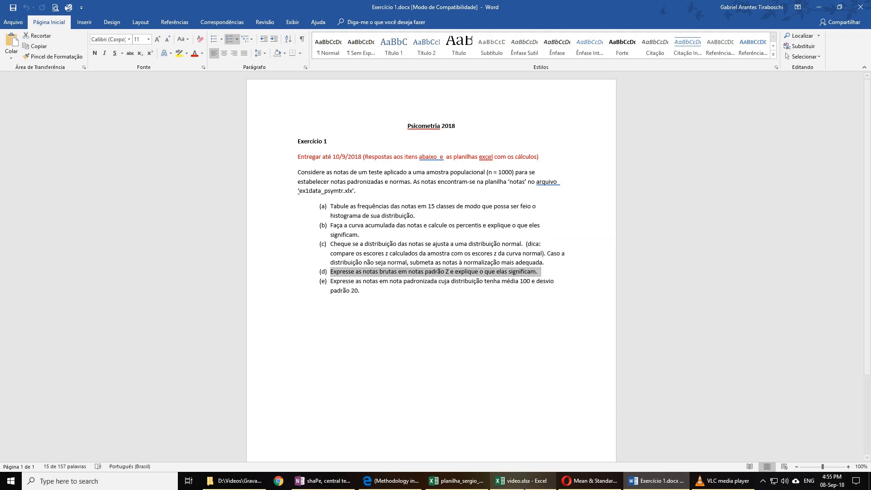
pyautogui.click(523, 488)
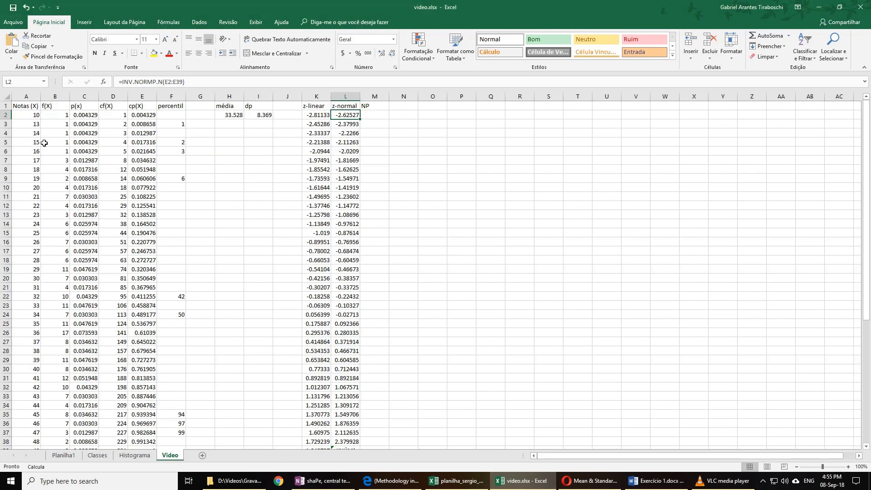
pyautogui.scroll(-1, 319, 243)
pyautogui.scroll(1, 318, 233)
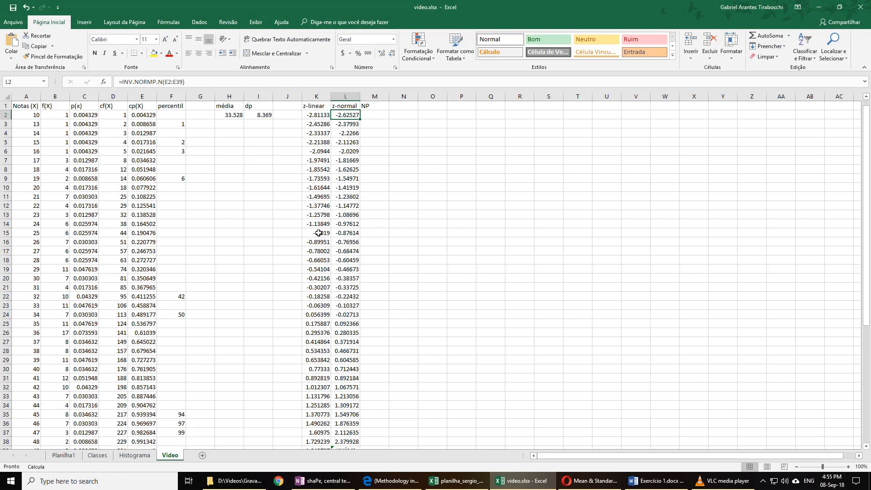
pyautogui.click(316, 115)
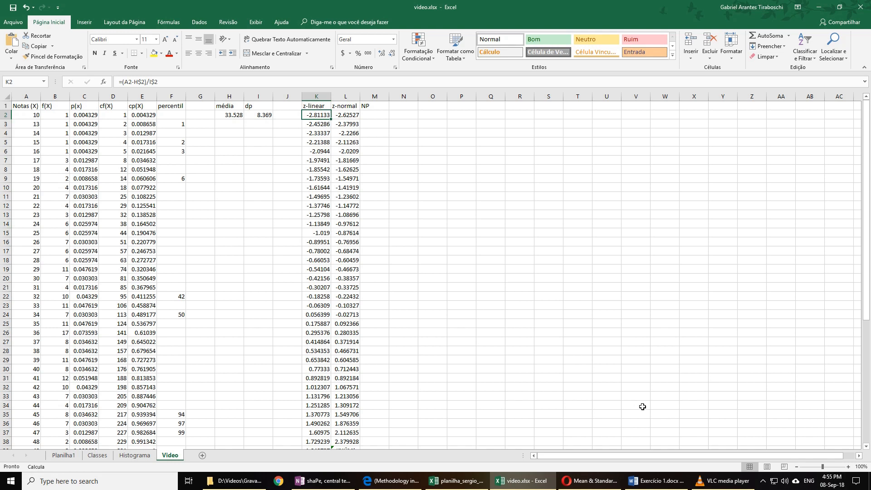
# Read item (e) on the standardized score with mean 100 and standard deviation 20 in Word, and return to video.xlsx in Excel.
pyautogui.click(653, 481)
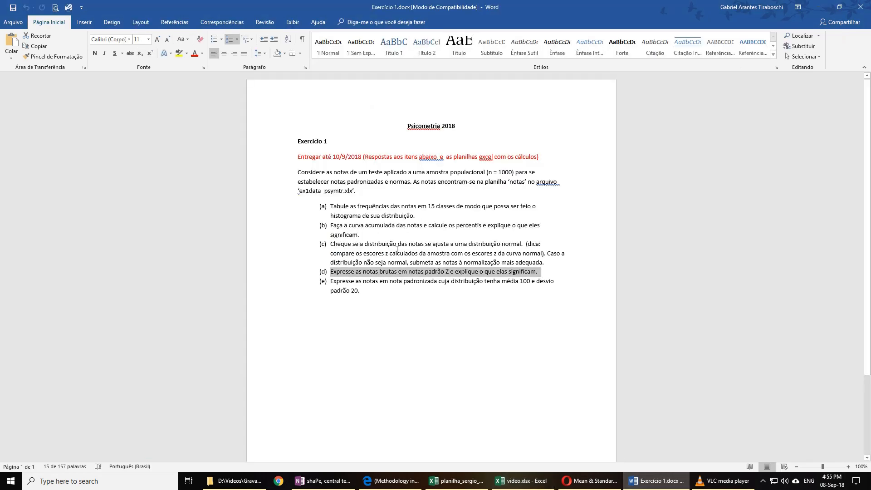
pyautogui.click(351, 225)
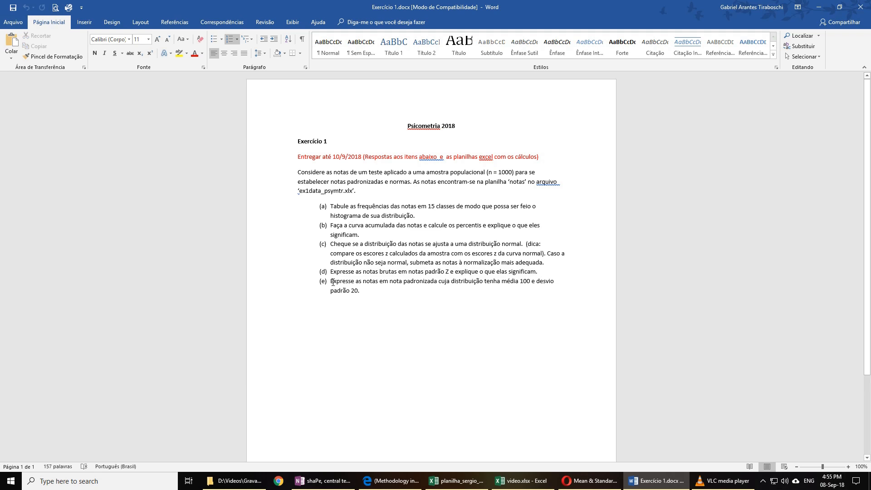
pyautogui.moveTo(332, 282); pyautogui.dragTo(365, 291)
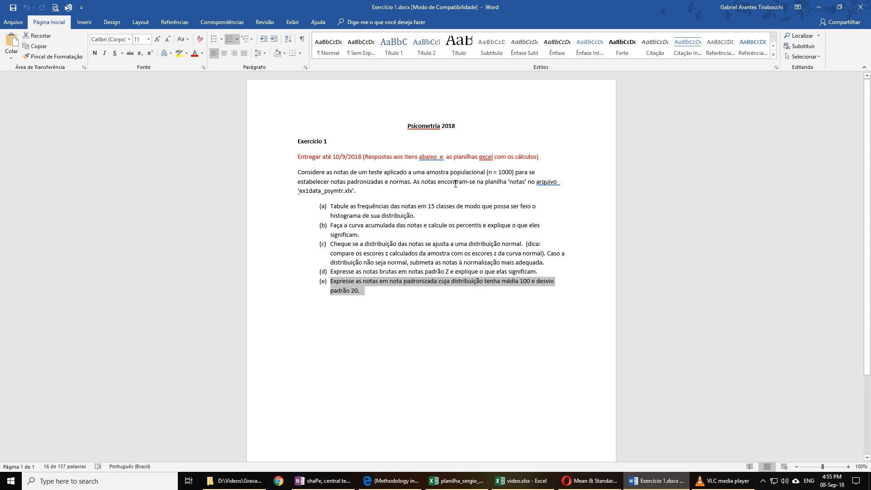
pyautogui.click(527, 482)
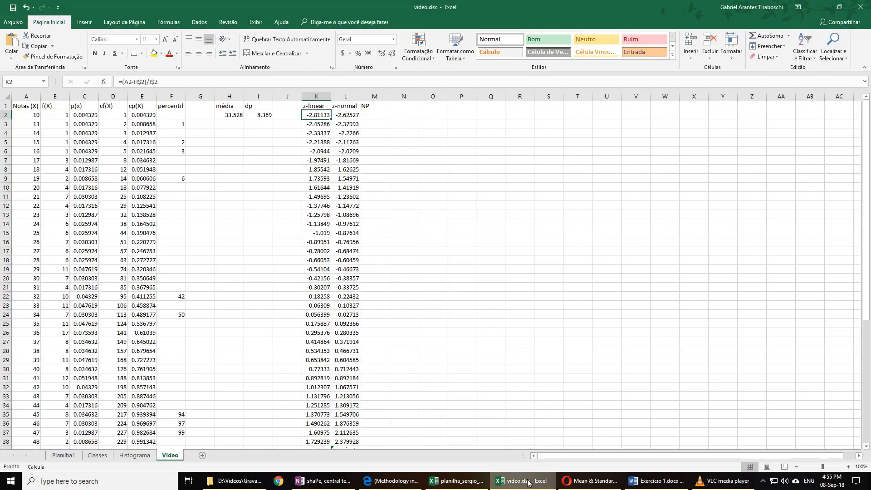
pyautogui.press('F12')
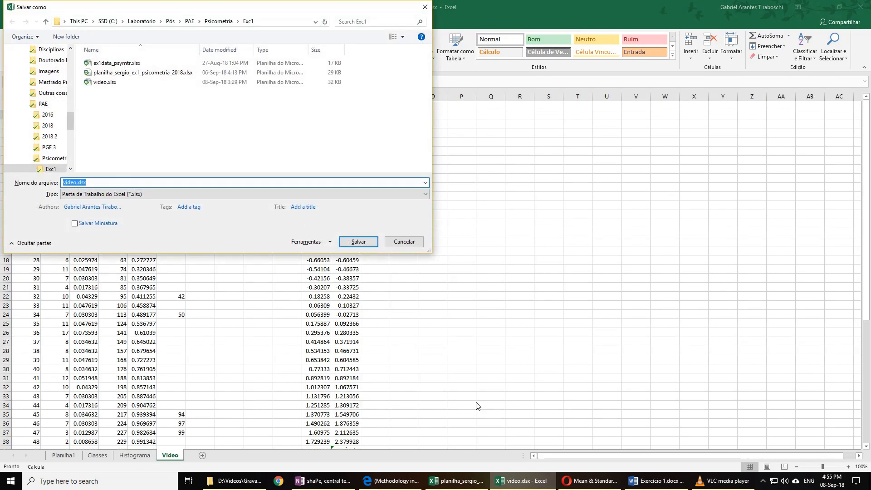
pyautogui.click(404, 242)
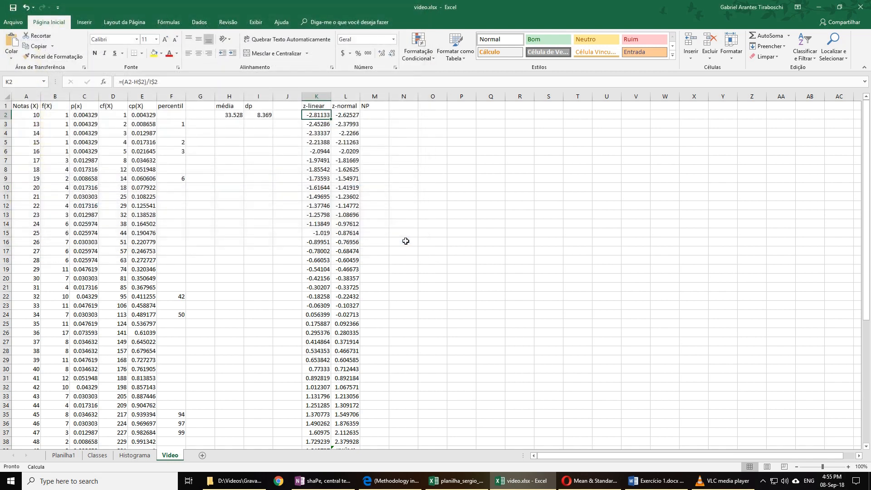
pyautogui.click(405, 241)
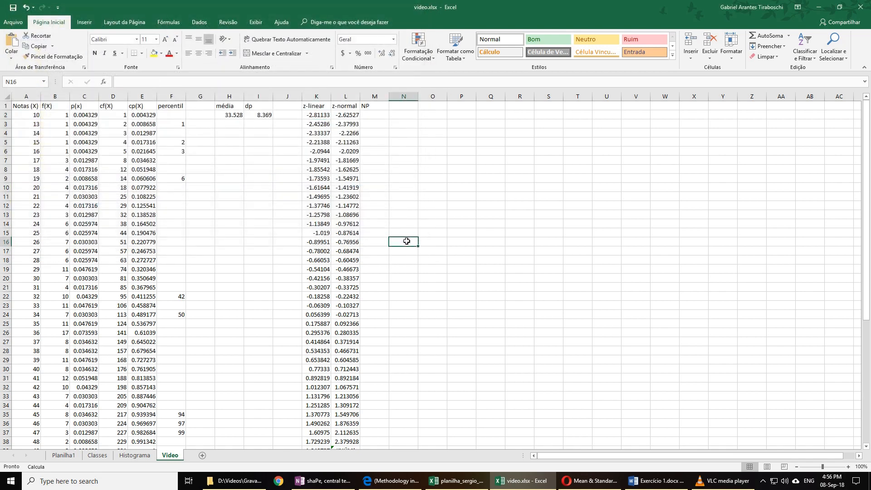
# Try to enter the formula =*20 in cell M2 under NP, and decline the suggested correction.
pyautogui.click(378, 114)
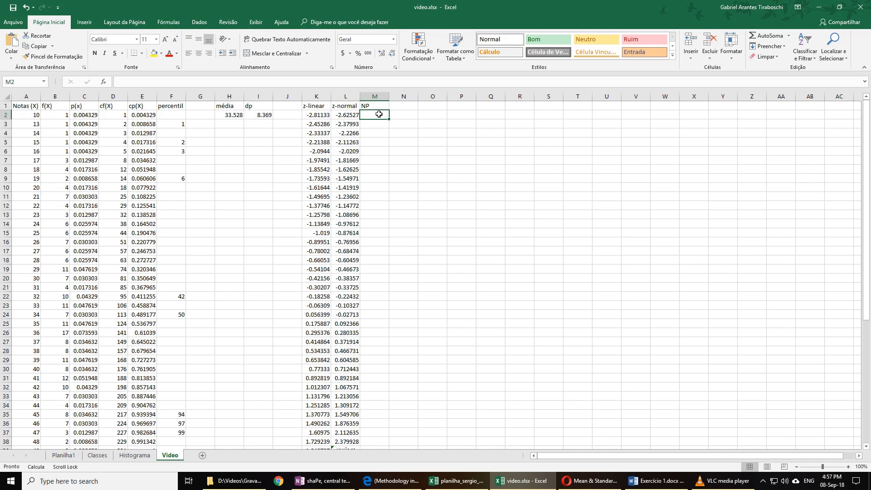
pyautogui.write('=')
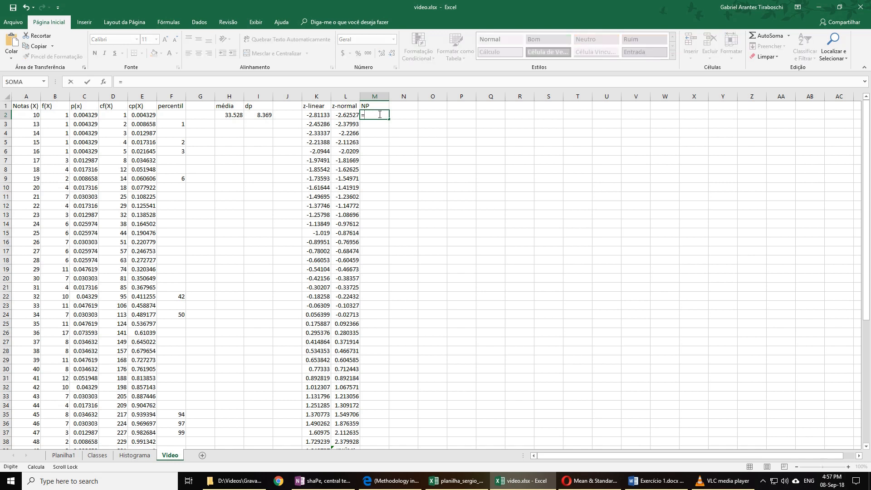
pyautogui.write('*20')
pyautogui.press('Return')
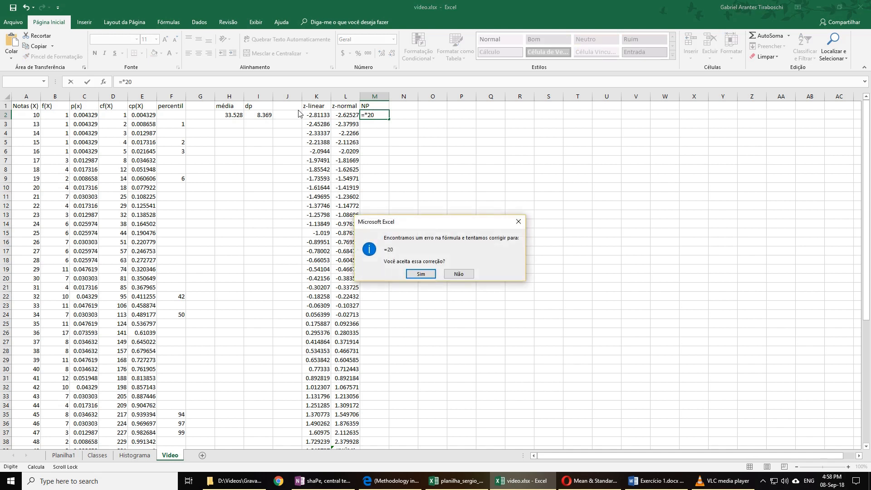
pyautogui.click(459, 274)
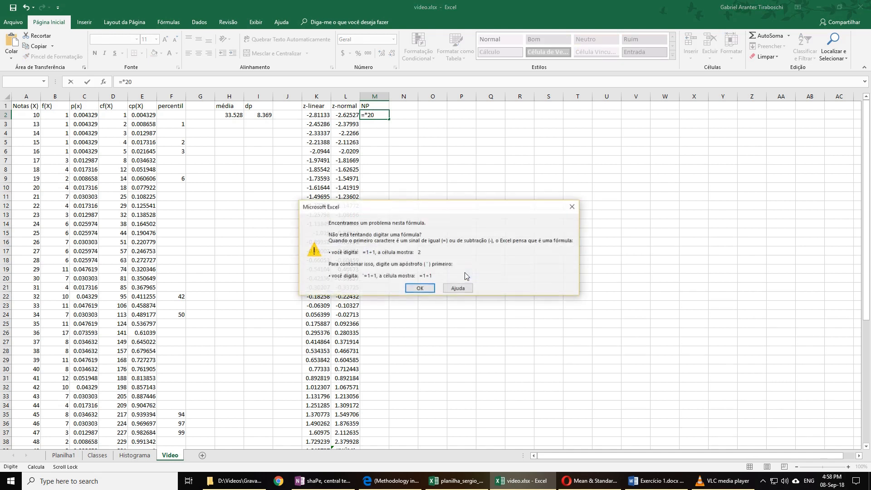
pyautogui.click(426, 286)
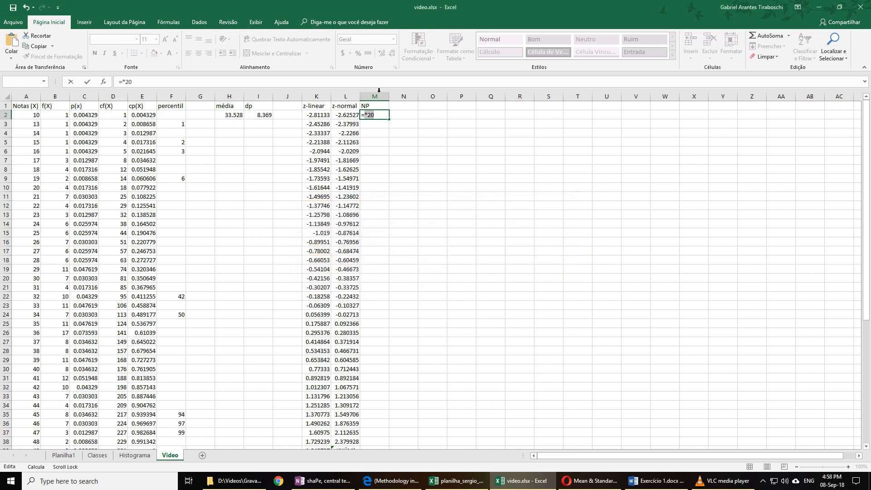
# Replace the invalid entry in cell M2 with the formula =K2*20+100, based on the z-linear score.
pyautogui.click(383, 116)
pyautogui.press('BackSpace')
pyautogui.press('BackSpace')
pyautogui.press('BackSpace')
pyautogui.click(320, 114)
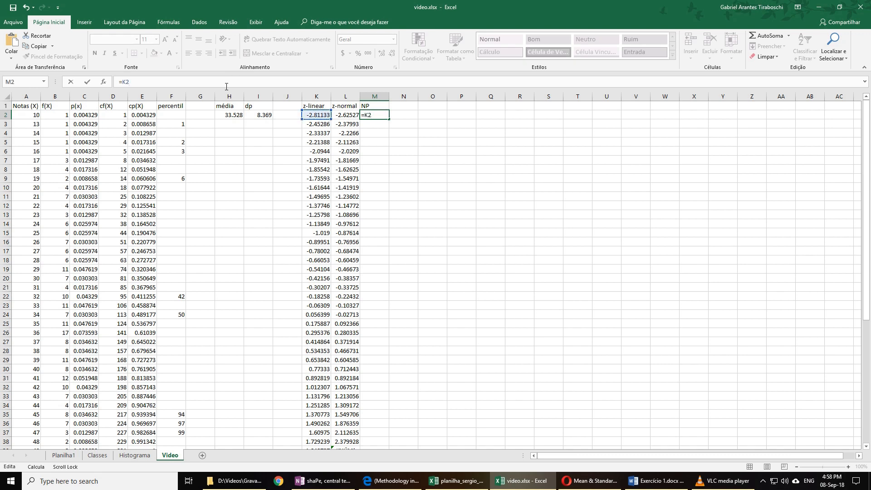
pyautogui.write('*20+100')
pyautogui.press('Return')
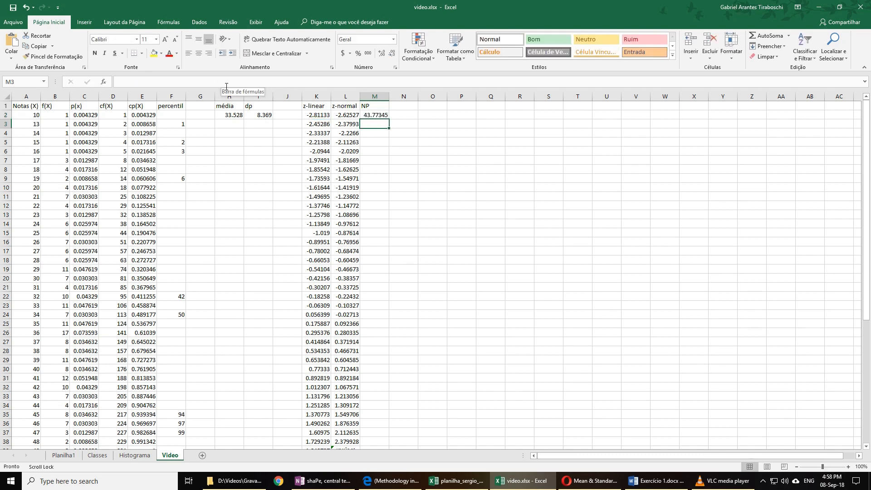
# Recheck item (e) in the Word document and change the multiplier in cell M2's formula to 15, giving =K2*15+100.
pyautogui.click(380, 113)
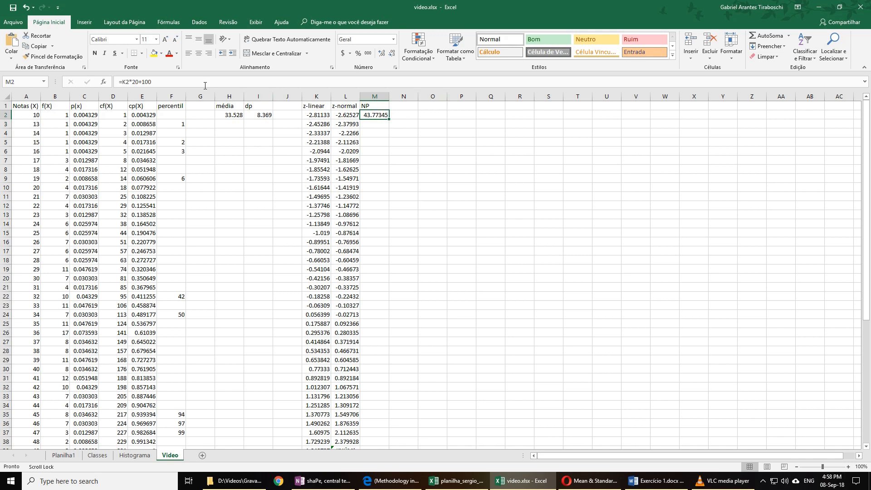
pyautogui.click(146, 81)
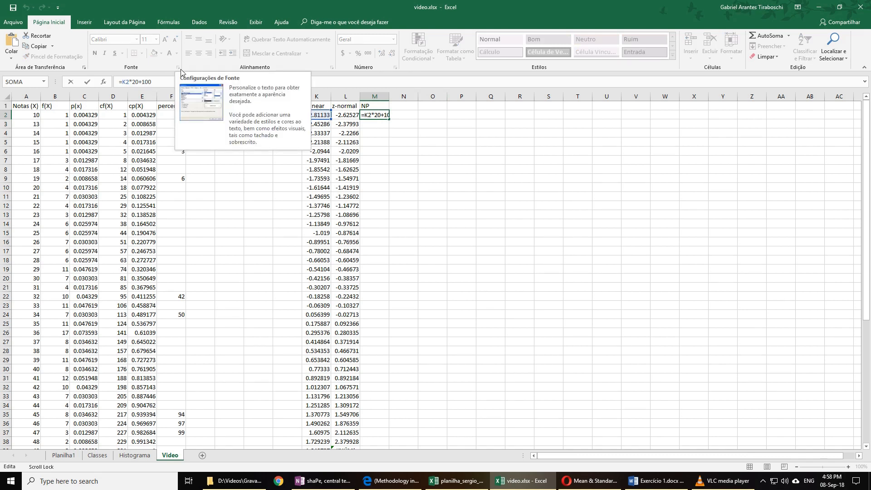
pyautogui.click(656, 480)
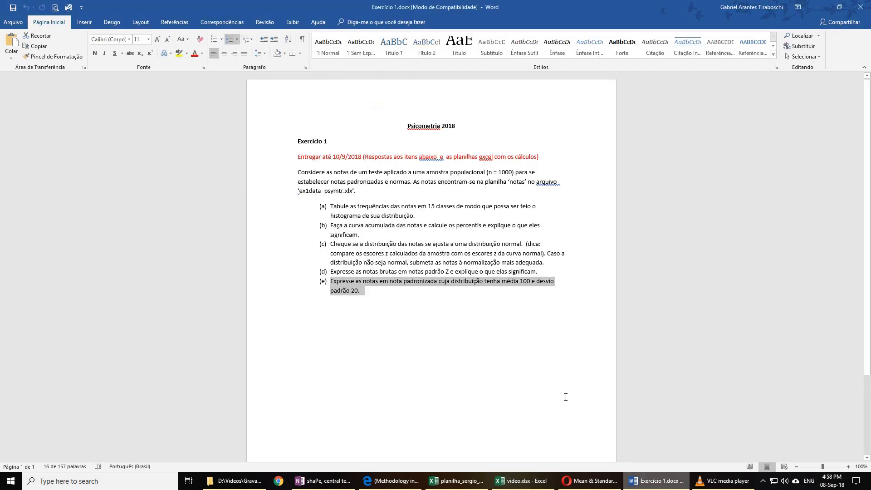
pyautogui.click(521, 480)
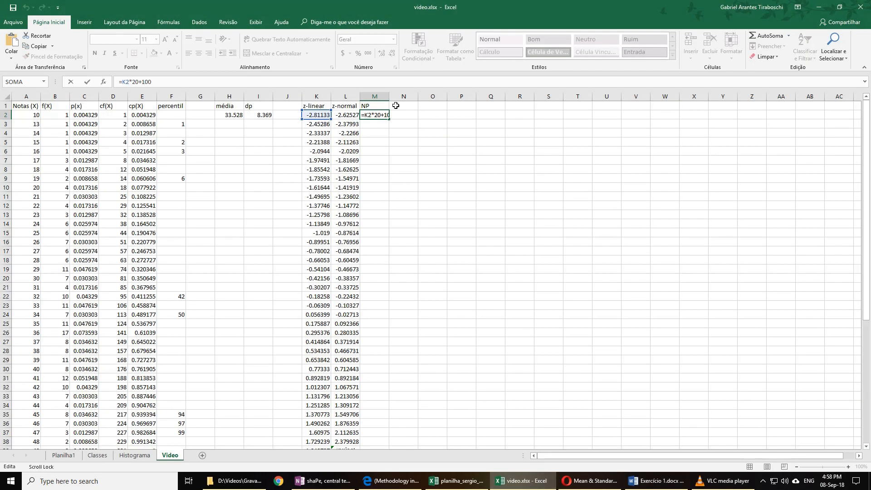
pyautogui.click(138, 81)
pyautogui.press('BackSpace')
pyautogui.press('BackSpace')
pyautogui.write('15')
pyautogui.click(149, 79)
pyautogui.press('Return')
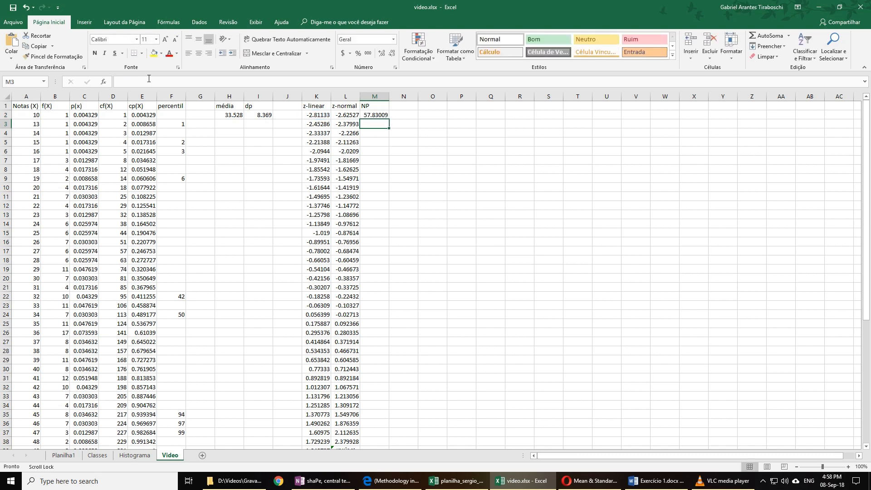
# Fill the NP formula from M2 down to M39, the last raw score row.
pyautogui.click(374, 113)
pyautogui.moveTo(389, 118); pyautogui.dragTo(383, 434)
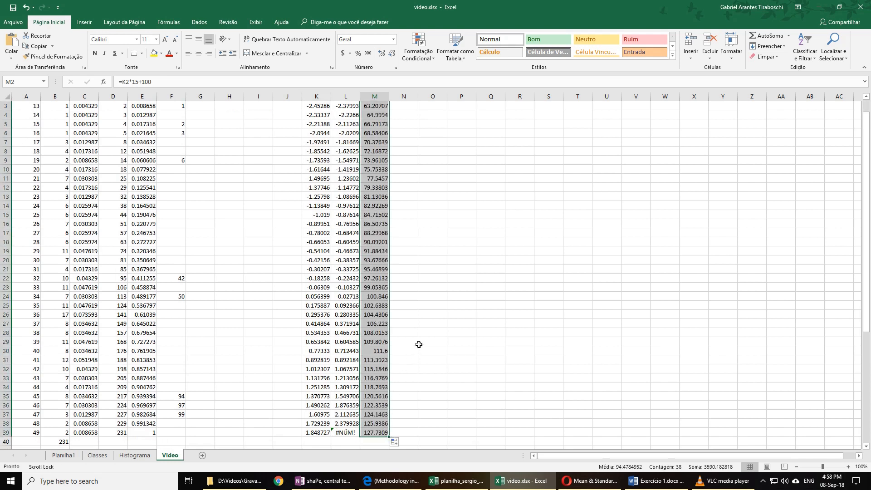
pyautogui.scroll(1, 419, 345)
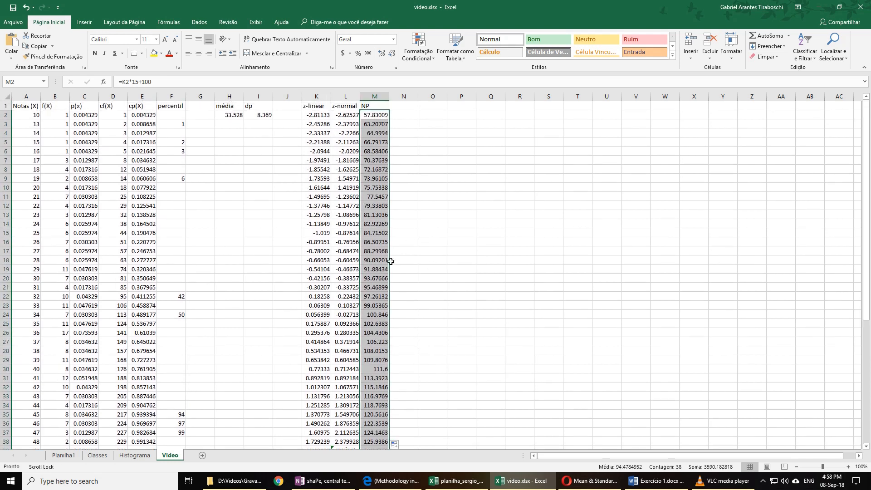
# Compare the standardized NP score in M24 with the percentile in F24 for raw score 34.
pyautogui.click(379, 316)
pyautogui.click(174, 316)
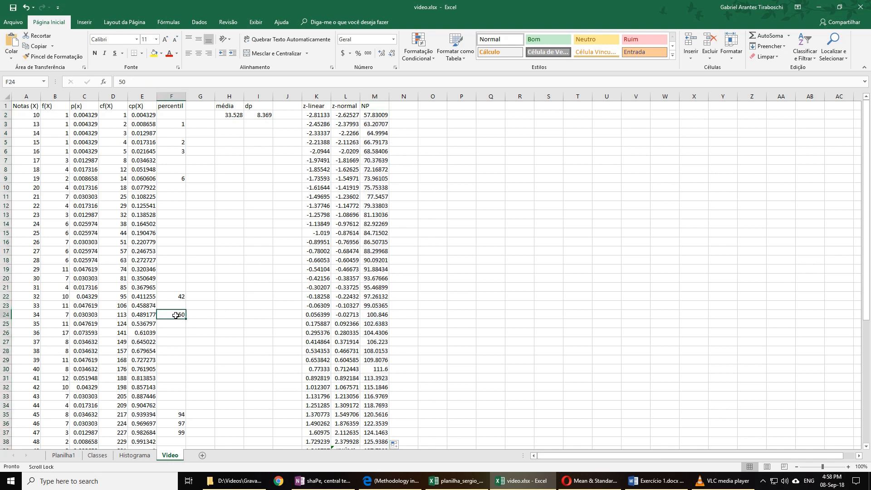
pyautogui.click(376, 314)
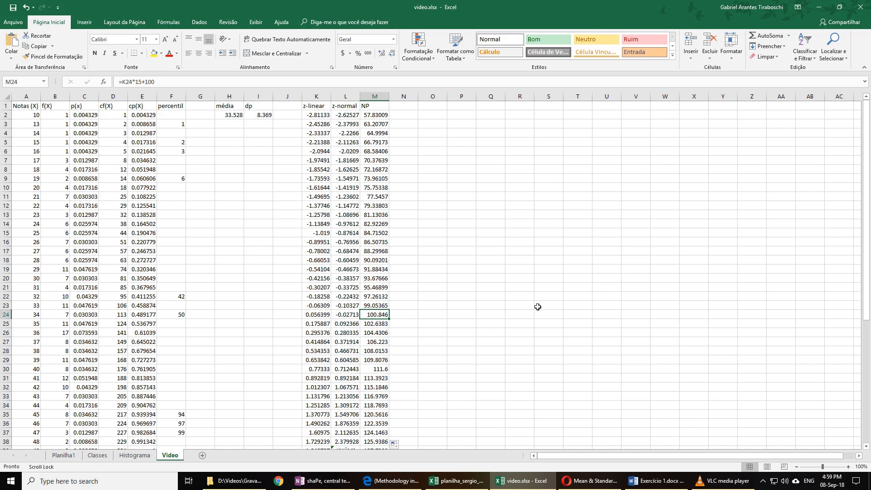
# Examine the standardized NP scores above the mean in column M, from M24 to M37.
pyautogui.click(375, 323)
pyautogui.click(377, 315)
pyautogui.scroll(-1, 414, 256)
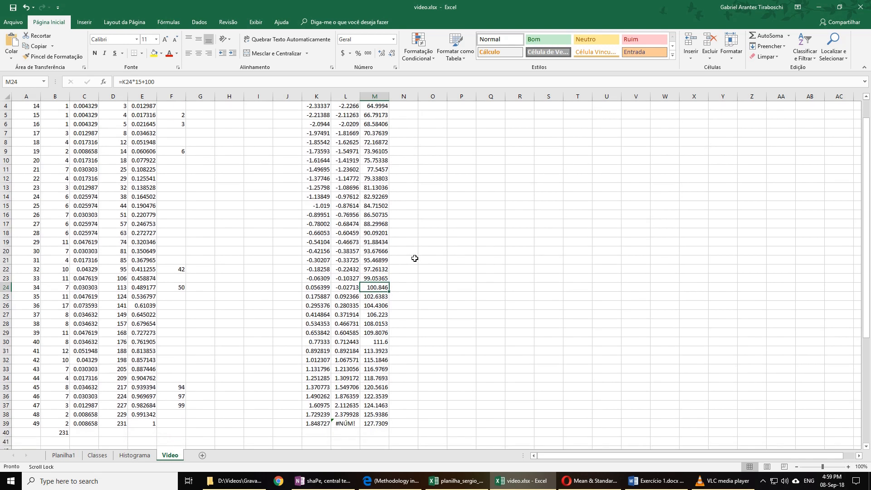
pyautogui.click(383, 296)
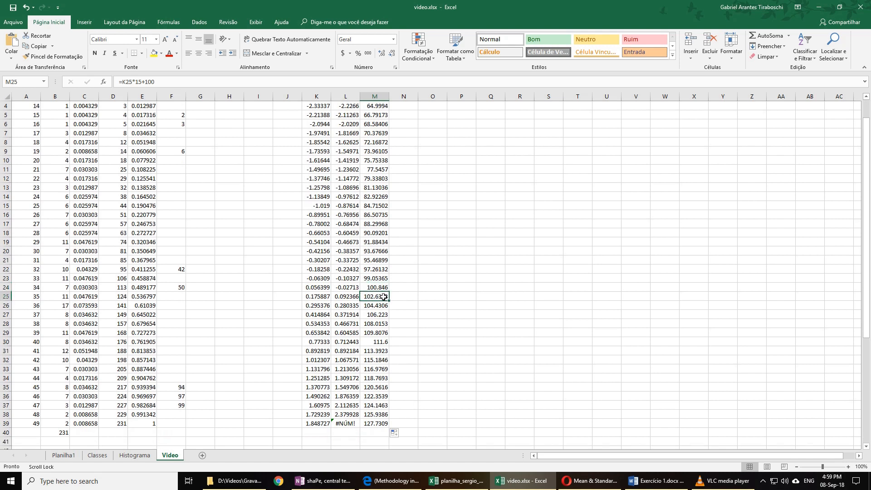
pyautogui.click(378, 305)
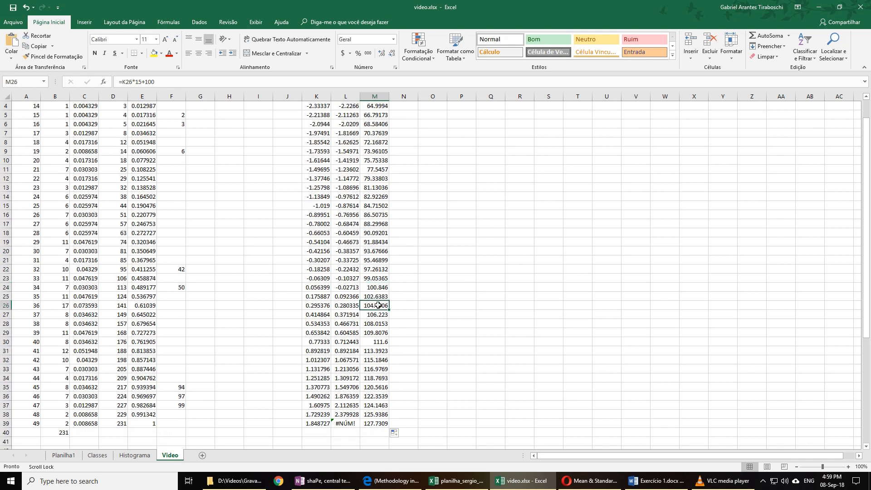
pyautogui.click(374, 341)
pyautogui.click(375, 368)
pyautogui.click(374, 396)
pyautogui.click(375, 405)
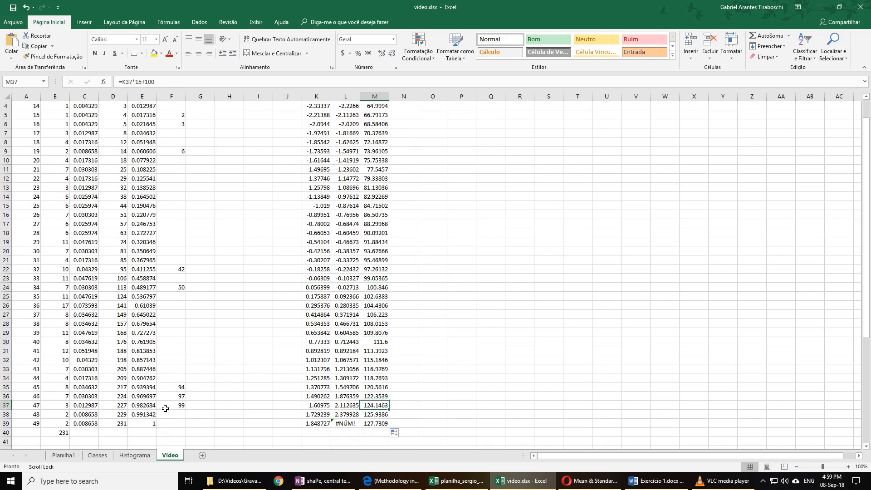
# Examine the standardized NP scores below the mean in column M, from M2 down to M19.
pyautogui.scroll(1, 389, 332)
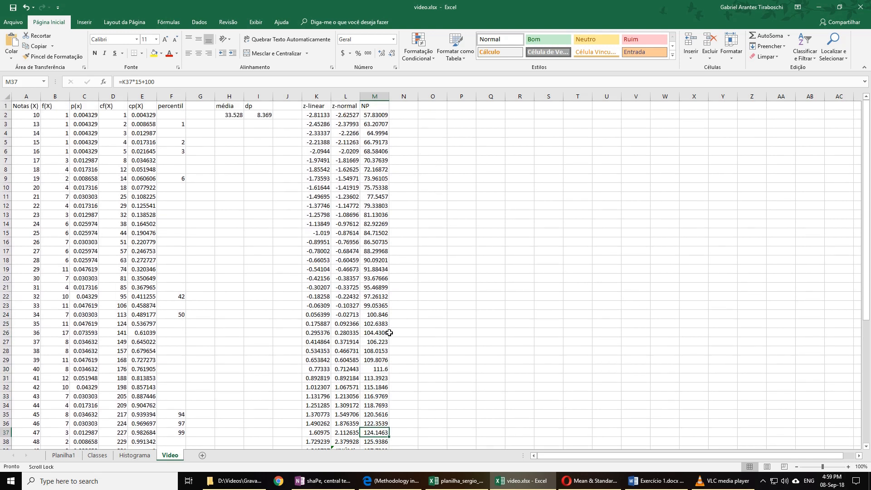
pyautogui.click(378, 116)
pyautogui.click(376, 125)
pyautogui.click(372, 134)
pyautogui.click(381, 181)
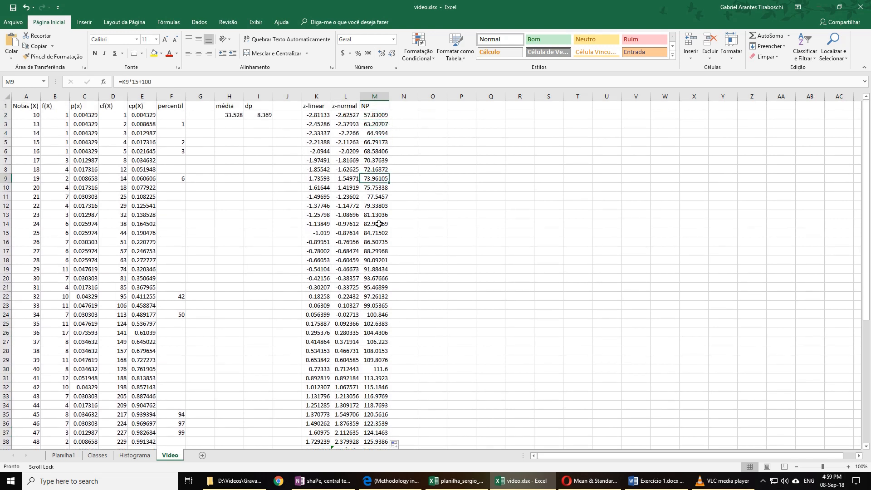
pyautogui.click(379, 216)
pyautogui.click(373, 271)
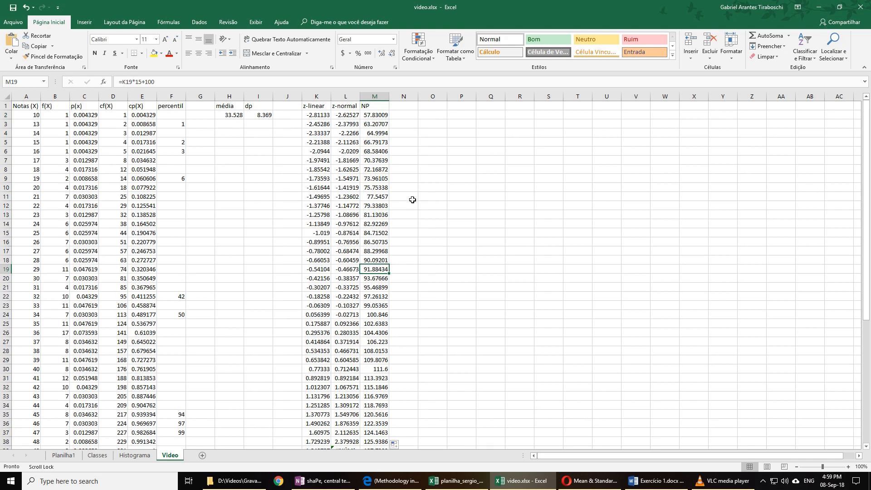
# Rename the column header in M1 to QI and check the formula in M2.
pyautogui.click(375, 124)
pyautogui.click(375, 104)
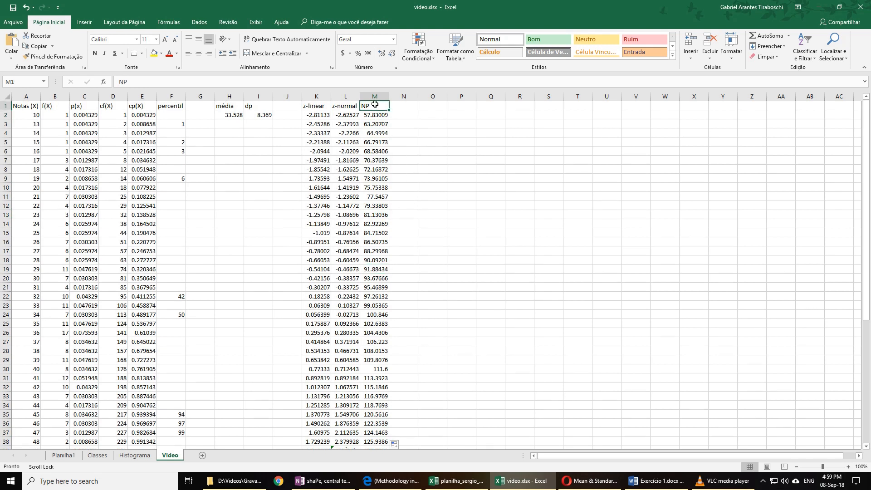
pyautogui.write('Q')
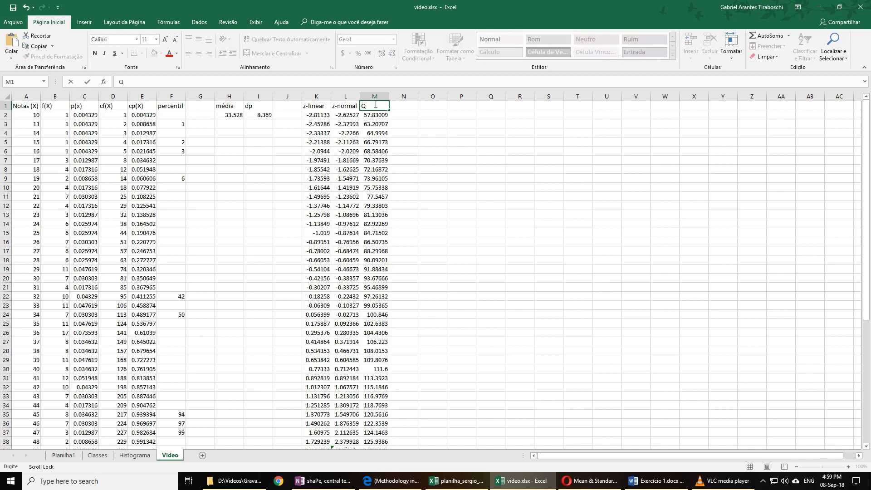
pyautogui.write('I')
pyautogui.press('Return')
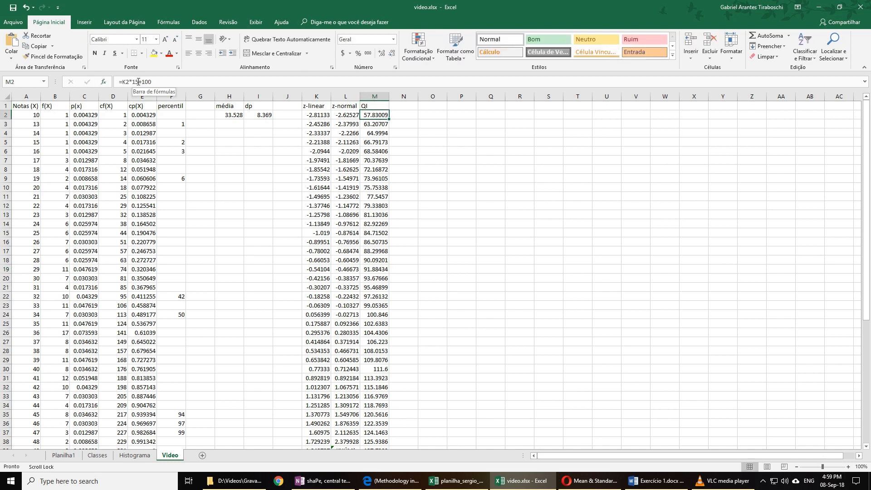
pyautogui.click(380, 108)
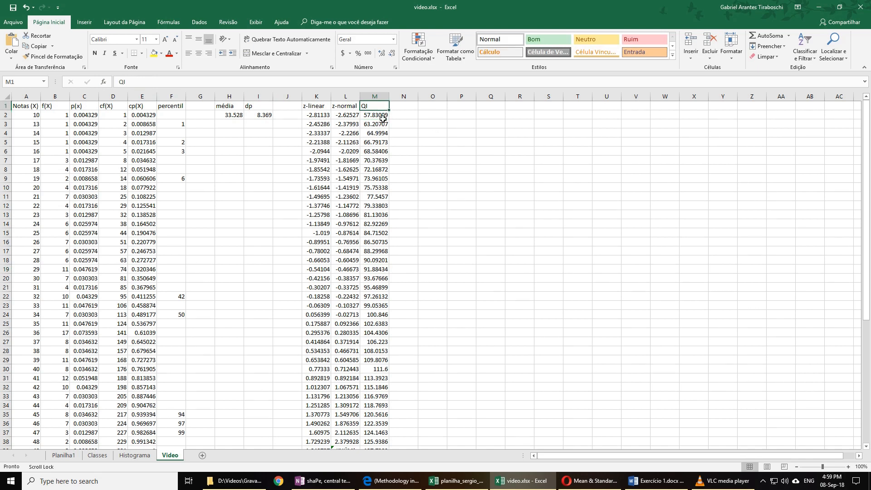
pyautogui.click(382, 117)
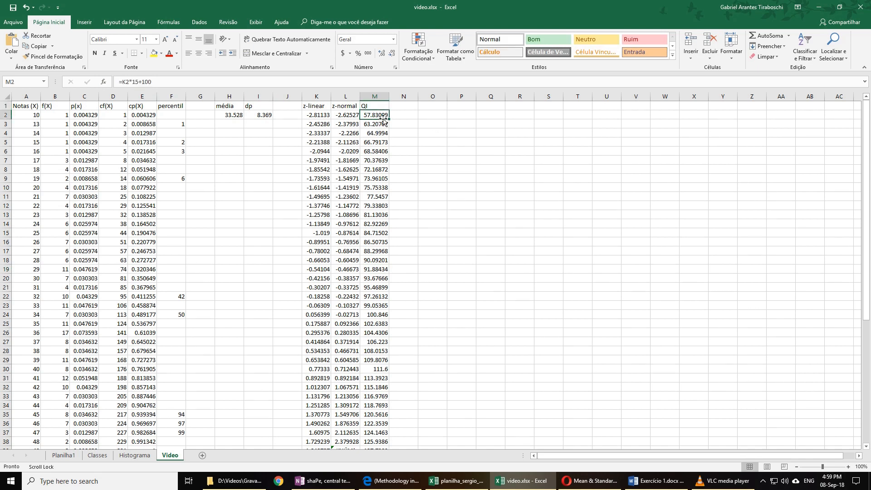
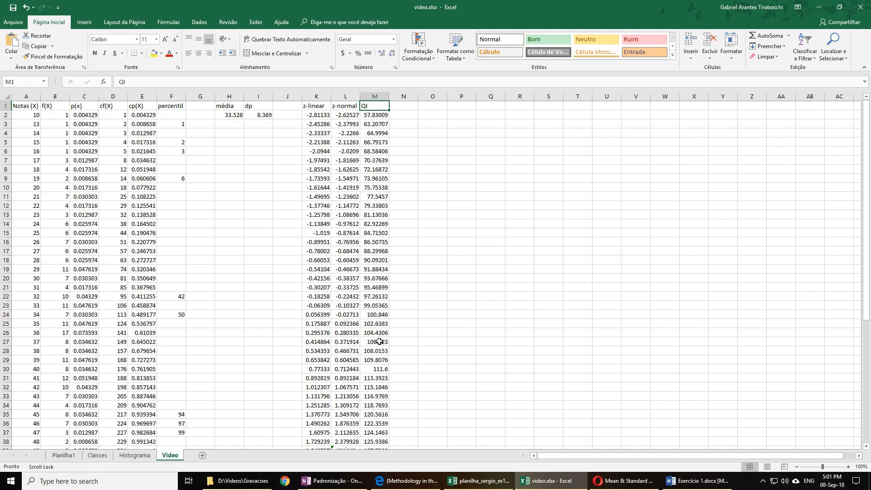
# Compare the QI in M24 with the frequency, cumulative proportion and percentile of raw score 34.
pyautogui.click(374, 314)
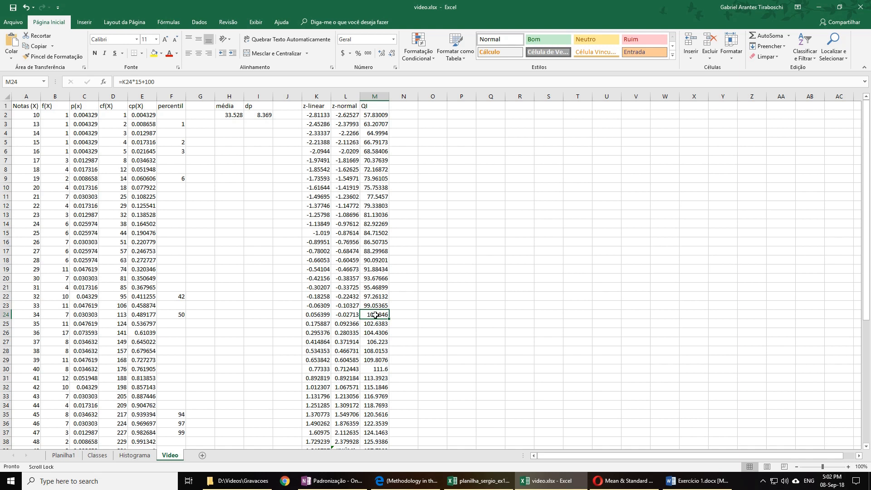
pyautogui.click(28, 315)
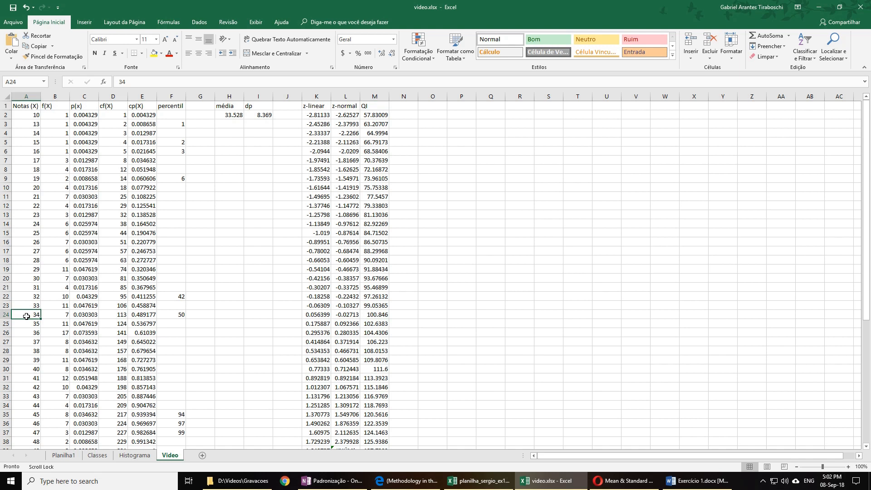
pyautogui.click(59, 315)
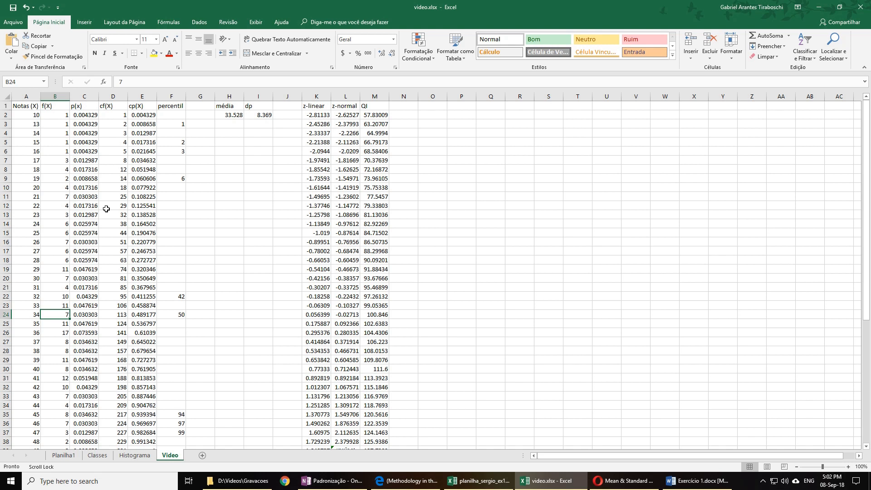
pyautogui.click(134, 315)
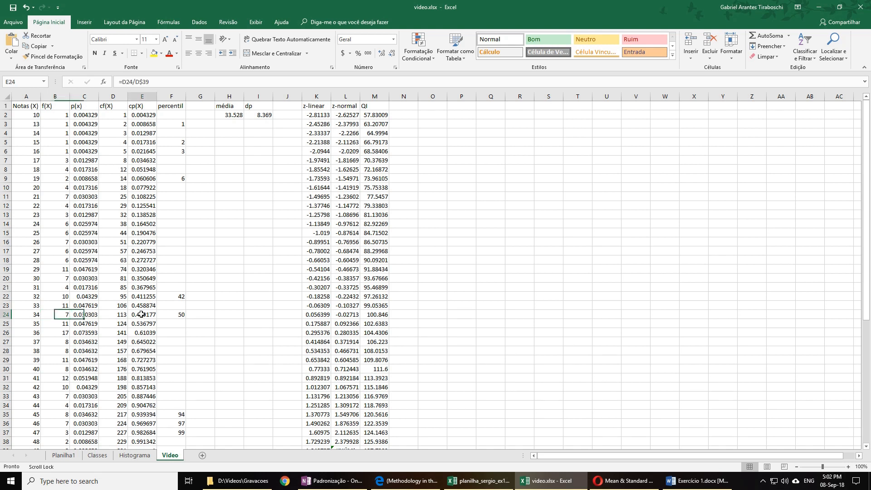
pyautogui.click(176, 316)
pyautogui.click(373, 317)
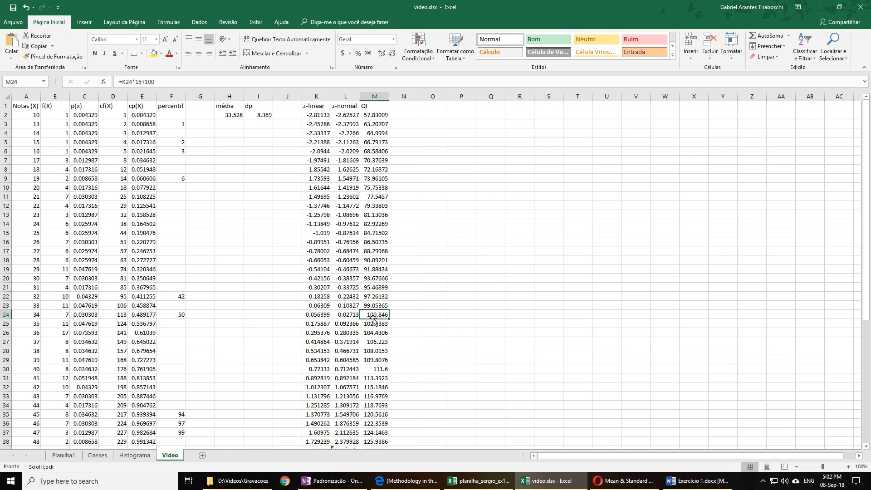
# Follow raw score 34 across row 24, from its frequency and proportions through percentile and z-linear to its QI.
pyautogui.click(33, 314)
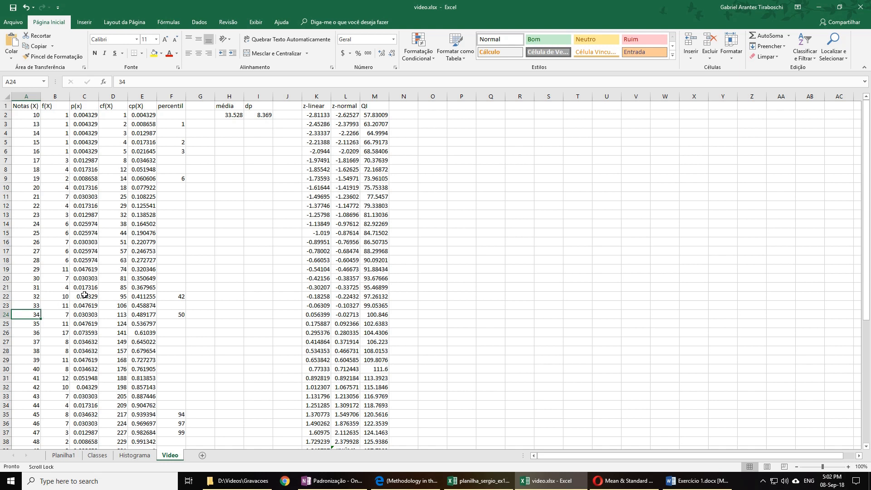
pyautogui.click(71, 314)
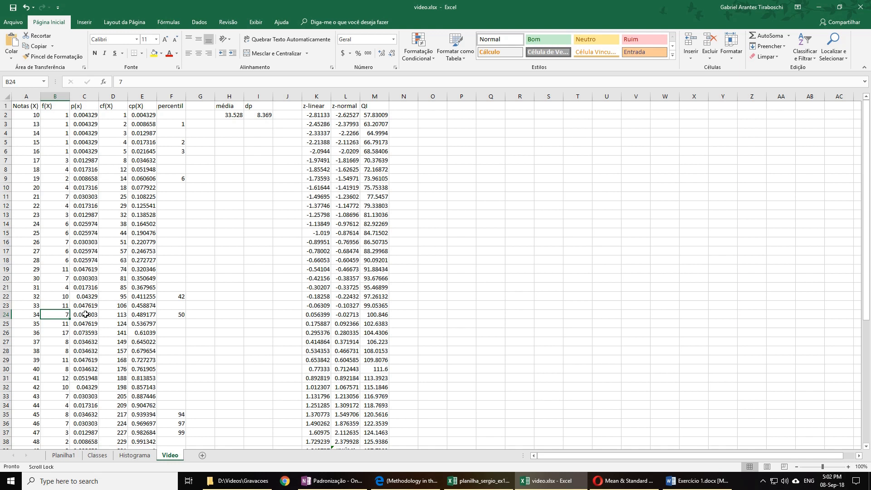
pyautogui.click(84, 315)
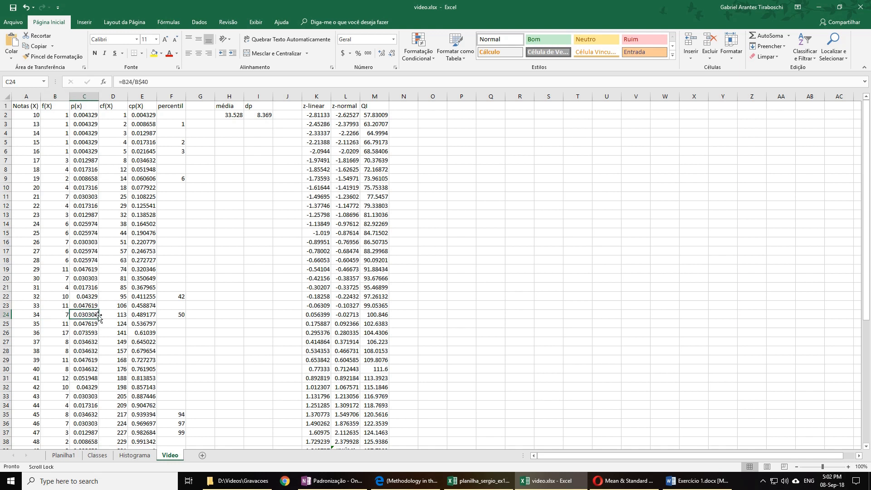
pyautogui.click(120, 315)
pyautogui.click(152, 315)
pyautogui.click(184, 316)
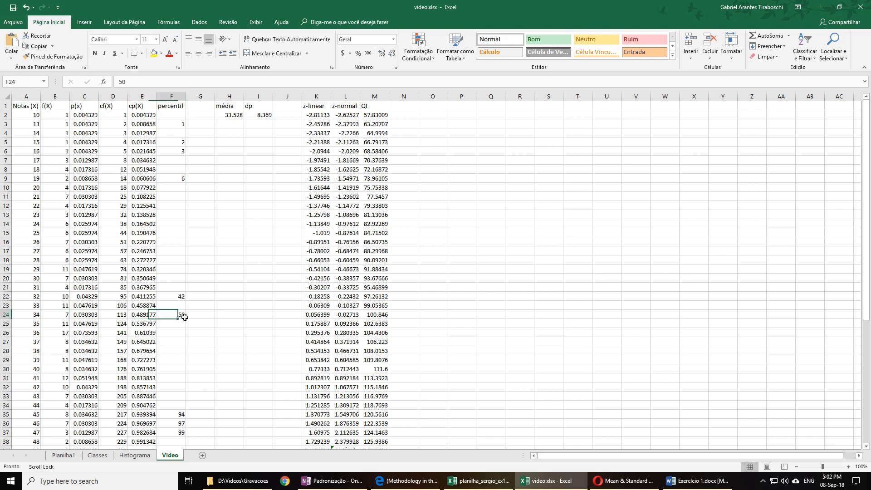
pyautogui.click(317, 316)
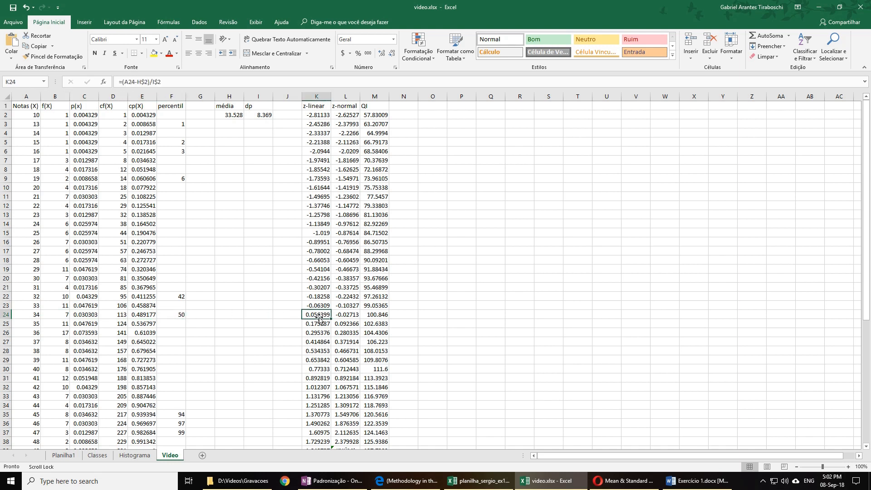
pyautogui.click(373, 316)
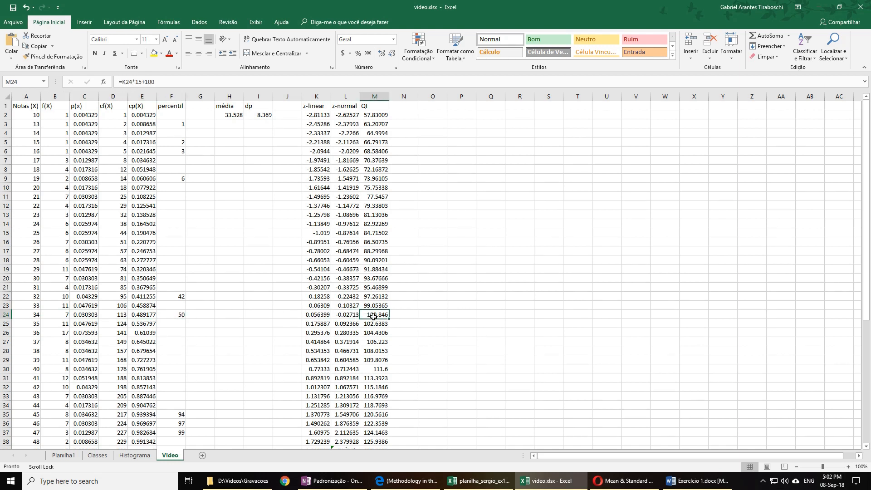
# Compare raw score 24 in A14 with its z-linear score in K14 and its QI in M14.
pyautogui.click(35, 225)
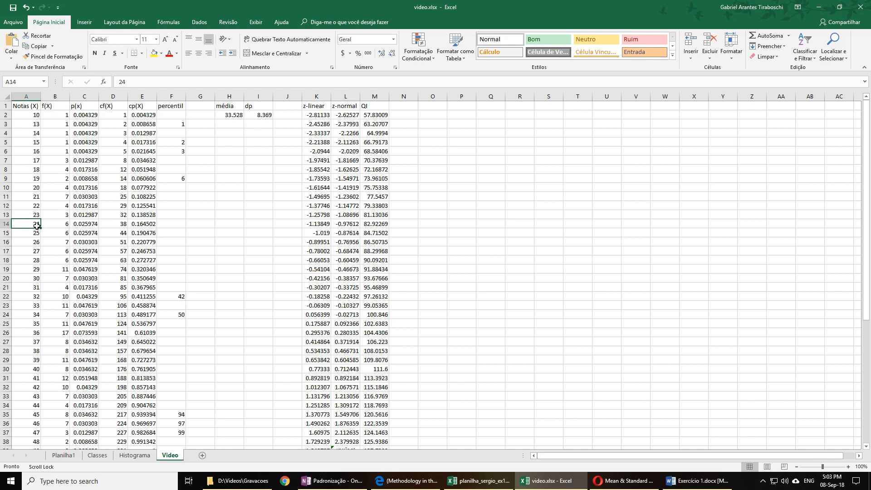
pyautogui.hscroll(1, 37, 225)
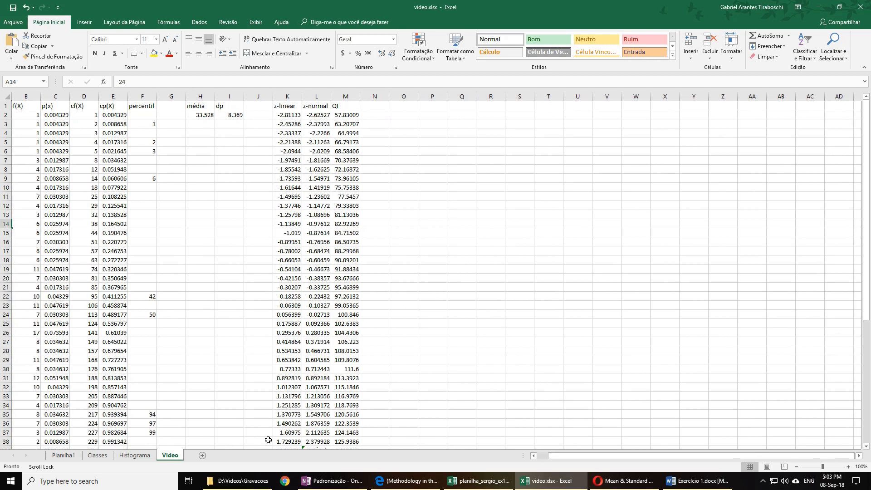
pyautogui.moveTo(610, 457); pyautogui.dragTo(477, 465)
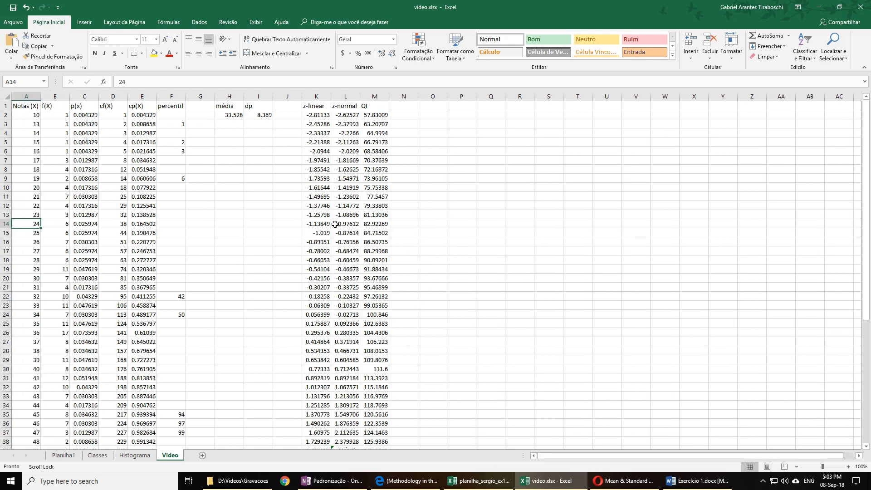
pyautogui.click(281, 223)
pyautogui.click(374, 226)
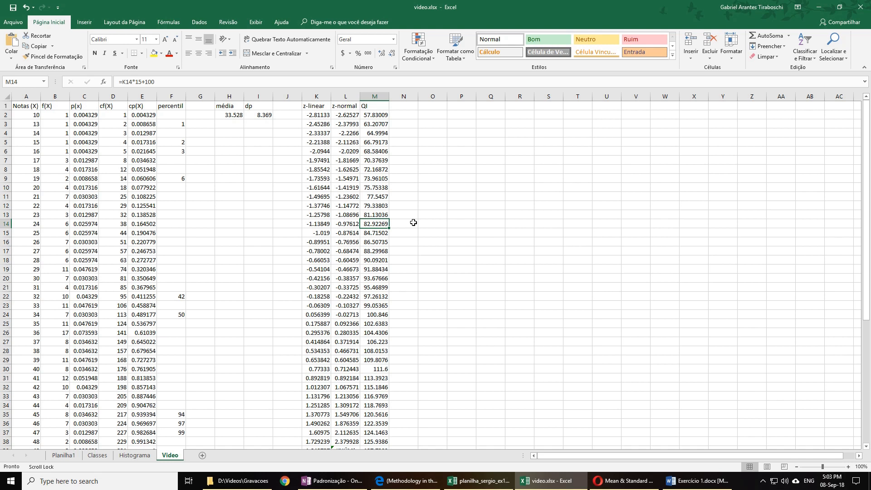
pyautogui.click(323, 224)
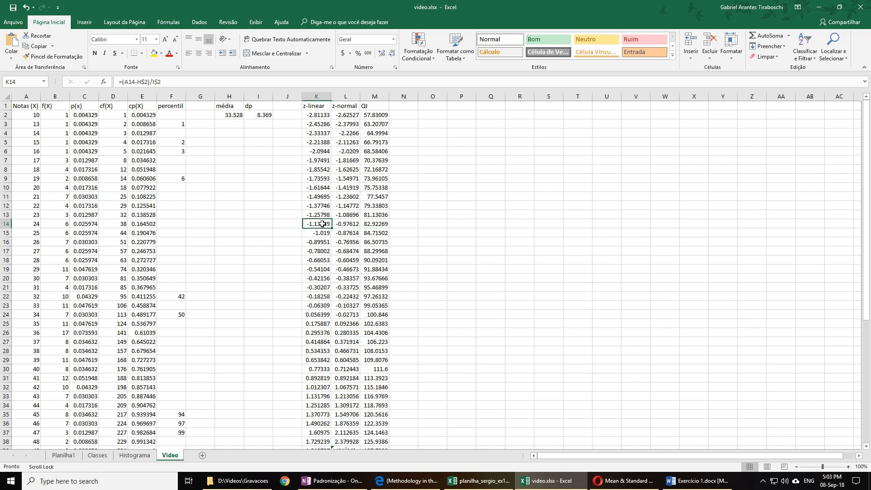
pyautogui.click(375, 220)
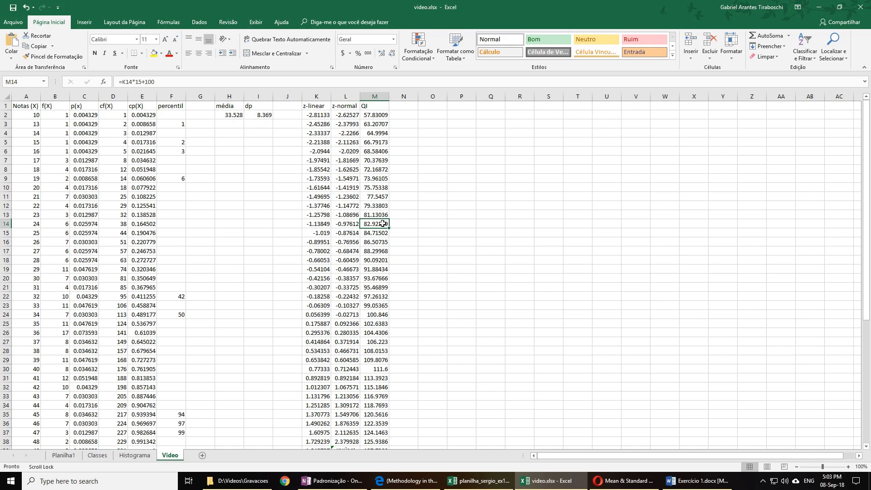
pyautogui.scroll(-3, 376, 268)
pyautogui.scroll(3, 377, 268)
pyautogui.click(464, 201)
# Switch to the Exercício 1 document in Word and review items (b) to (e) against the completed work.
pyautogui.click(697, 481)
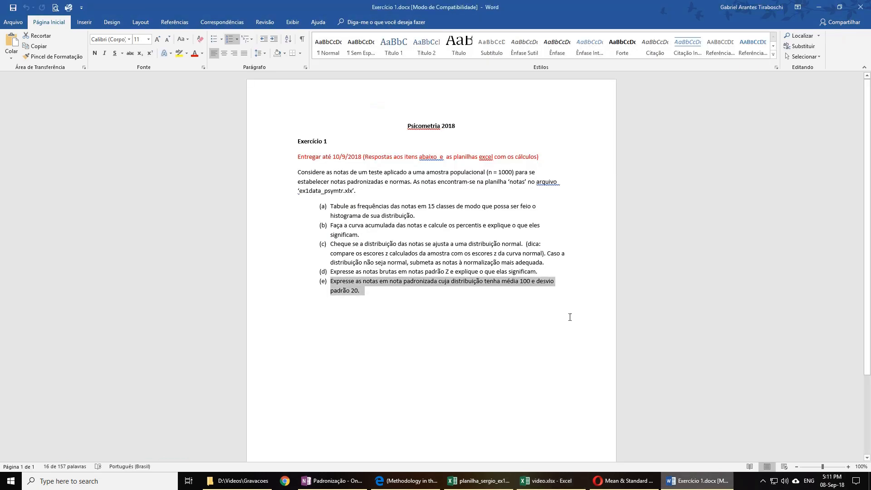
pyautogui.moveTo(333, 244); pyautogui.dragTo(381, 292)
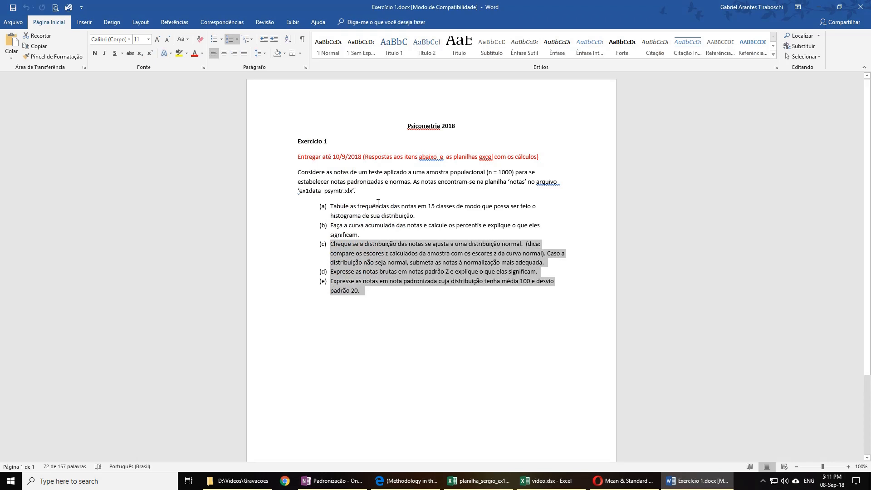
pyautogui.click(431, 225)
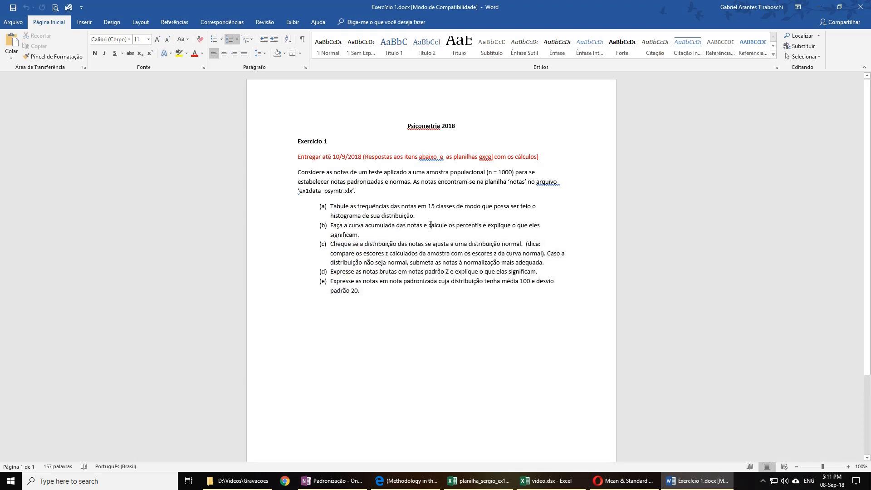
pyautogui.moveTo(429, 225); pyautogui.dragTo(359, 235)
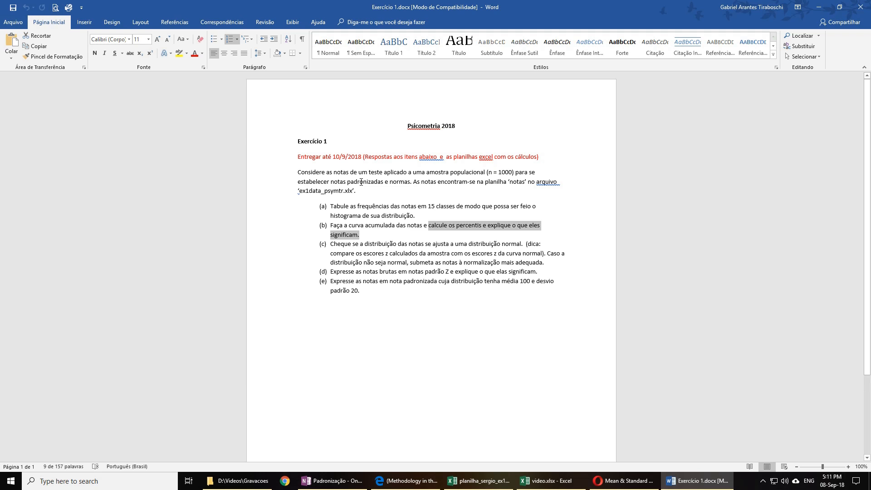
pyautogui.click(333, 204)
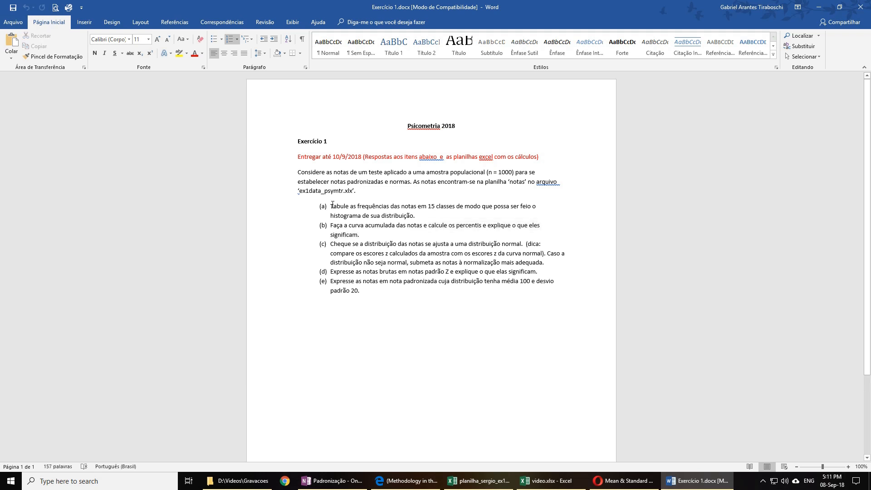
# Review item (a) on tabulating the scores in 15 classes and item (b) on the cumulative curve and percentiles.
pyautogui.moveTo(330, 206); pyautogui.dragTo(414, 214)
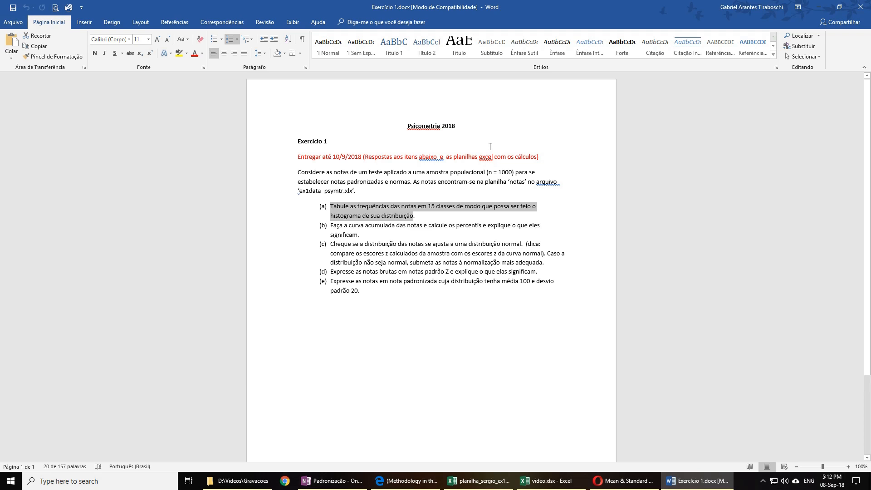
pyautogui.click(332, 225)
pyautogui.moveTo(331, 225); pyautogui.dragTo(423, 225)
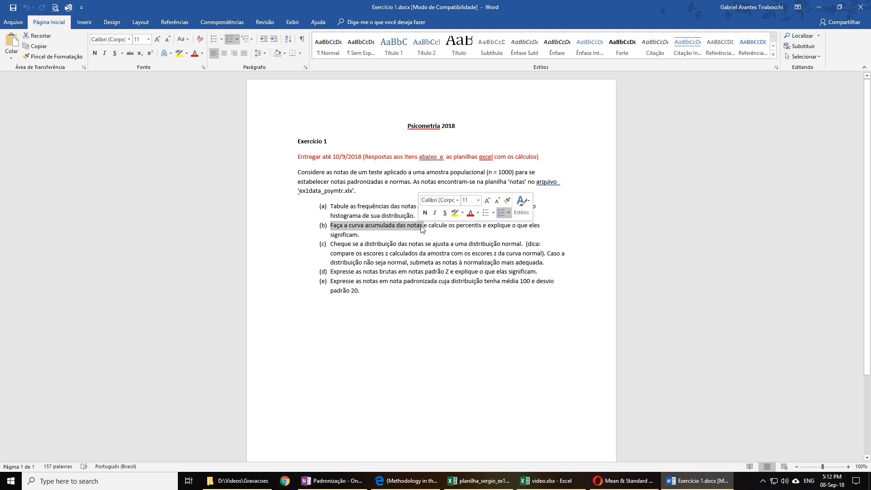
pyautogui.click(344, 226)
pyautogui.moveTo(331, 225); pyautogui.dragTo(423, 231)
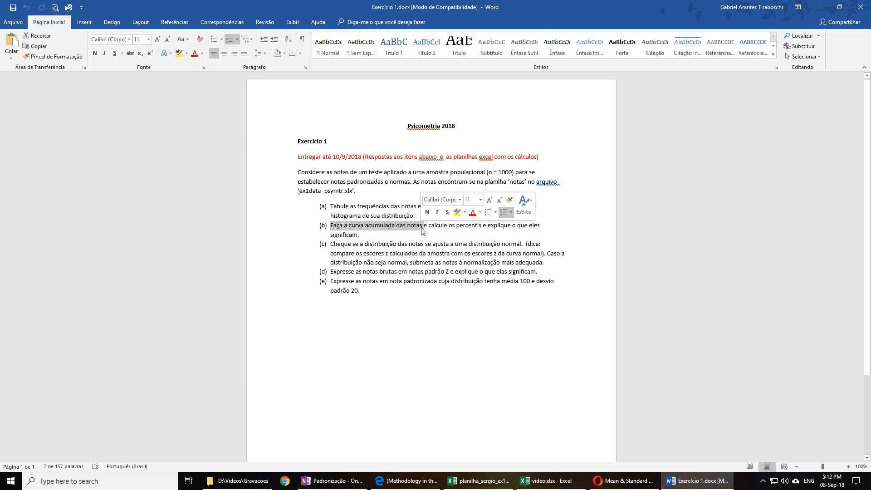
# Switch to video.xlsx and create a markers-only scatter chart of cumulative proportions E2:E39 against raw scores A2:A39 on the Vídeo sheet.
pyautogui.hotkey('alt', 'Tab')
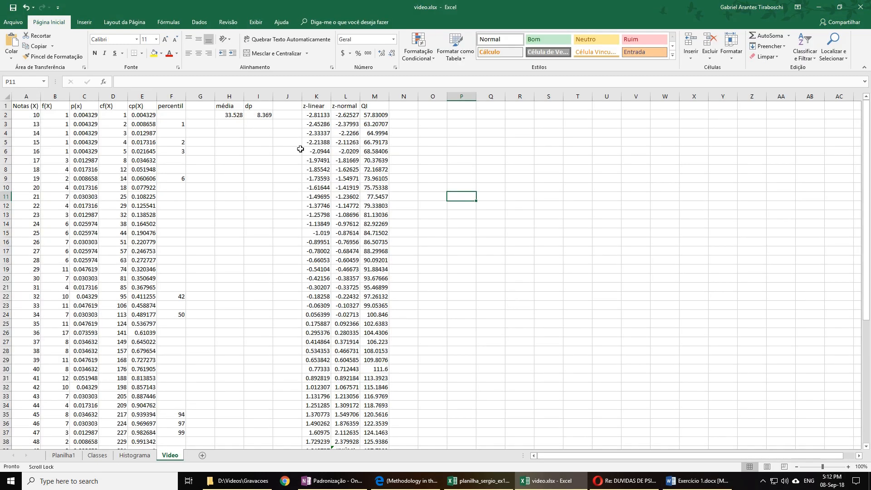
pyautogui.scroll(-4, 324, 154)
pyautogui.scroll(4, 247, 122)
pyautogui.moveTo(149, 115); pyautogui.dragTo(145, 410)
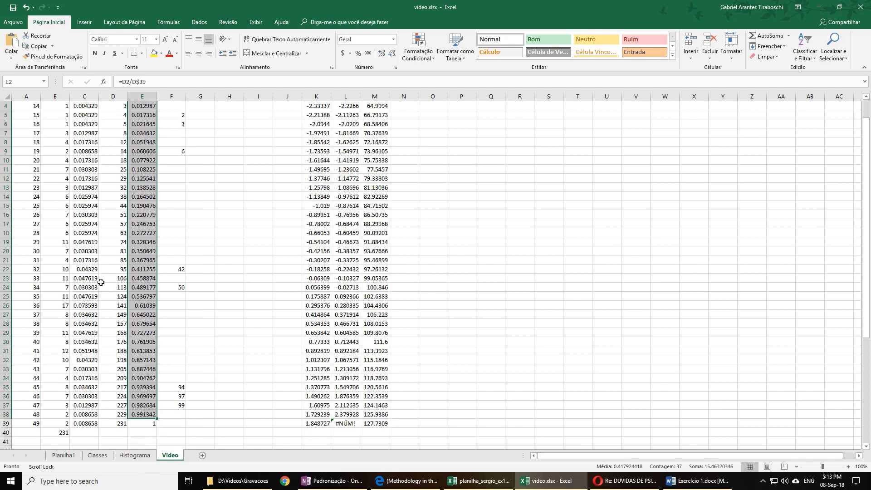
pyautogui.scroll(1, 46, 200)
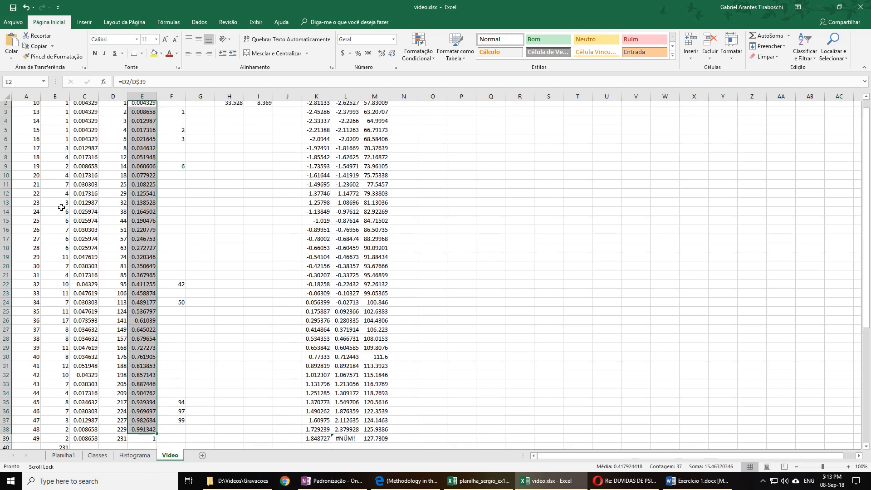
pyautogui.hotkey('ctrl', 'q')
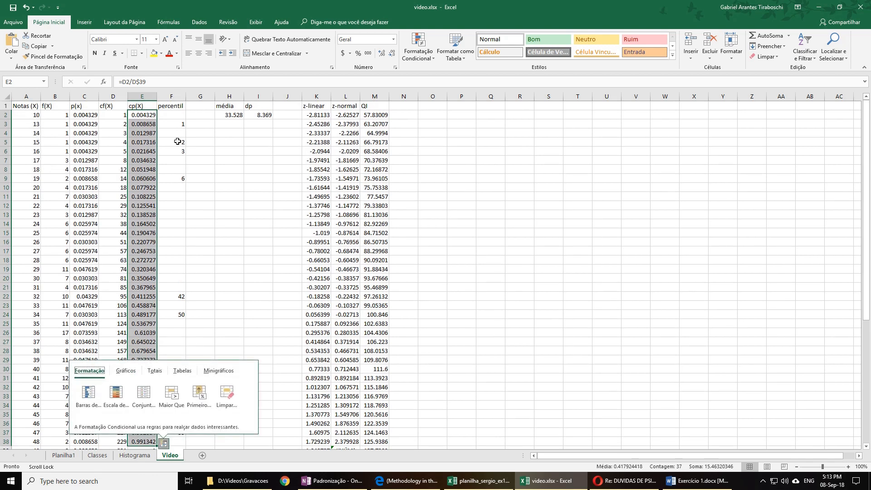
pyautogui.moveTo(136, 115); pyautogui.dragTo(140, 421)
pyautogui.scroll(1, 26, 178)
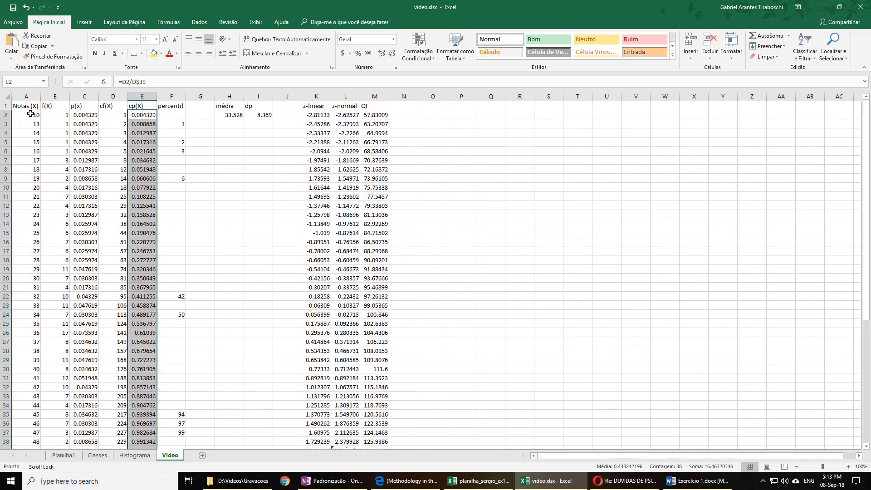
pyautogui.moveTo(28, 114); pyautogui.dragTo(33, 423)
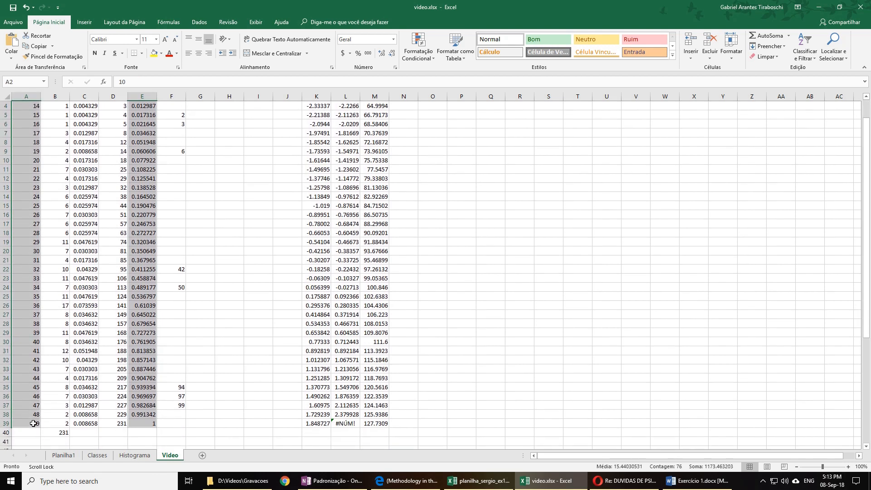
pyautogui.click(84, 22)
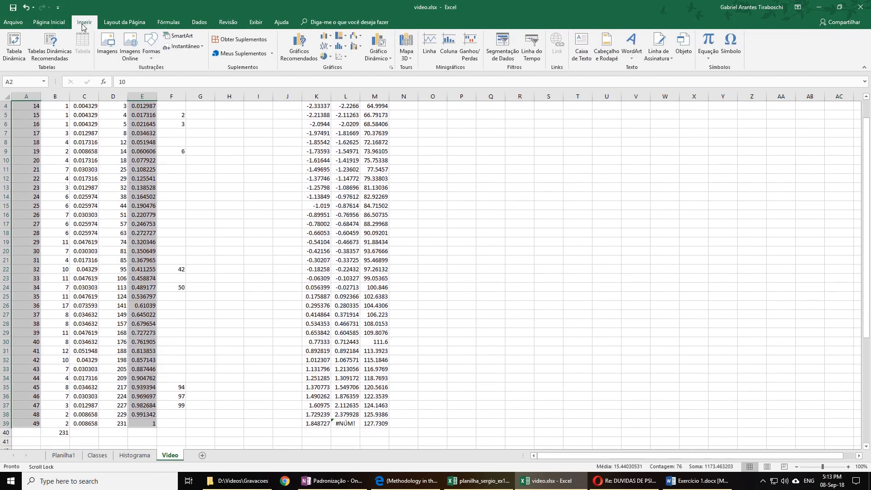
pyautogui.click(338, 57)
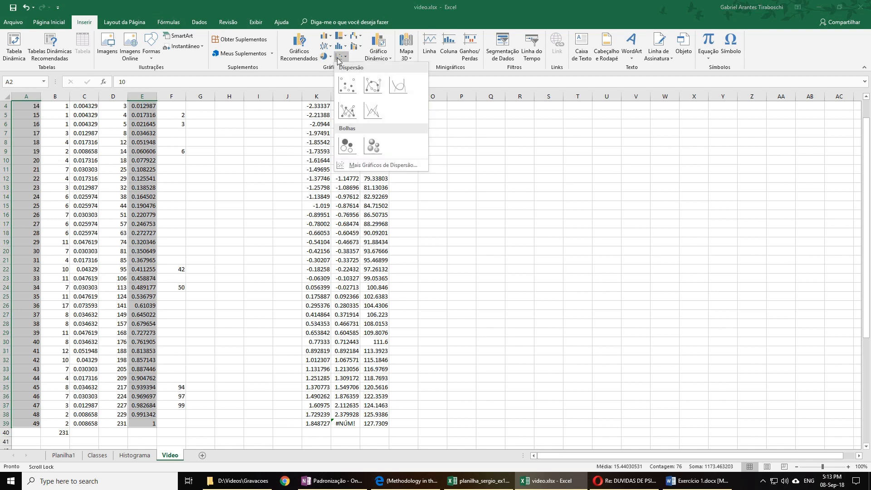
pyautogui.click(345, 80)
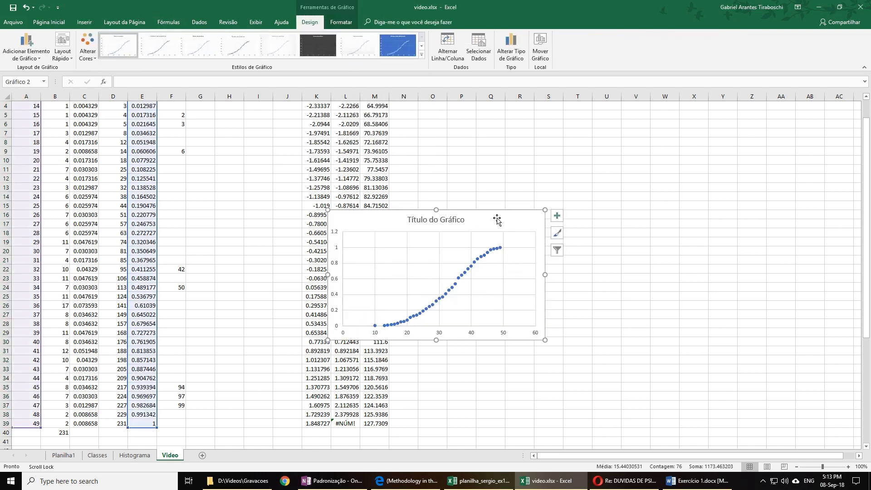
# Move the cumulative curve chart below the data table, beside the z-linear and z-normal chart.
pyautogui.moveTo(501, 219); pyautogui.dragTo(247, 273)
pyautogui.scroll(-5, 223, 183)
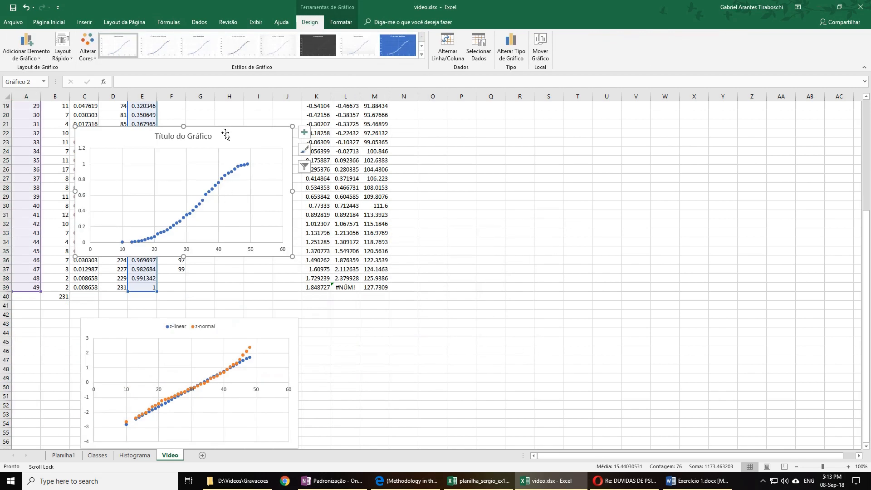
pyautogui.moveTo(227, 132); pyautogui.dragTo(440, 317)
pyautogui.scroll(-3, 439, 316)
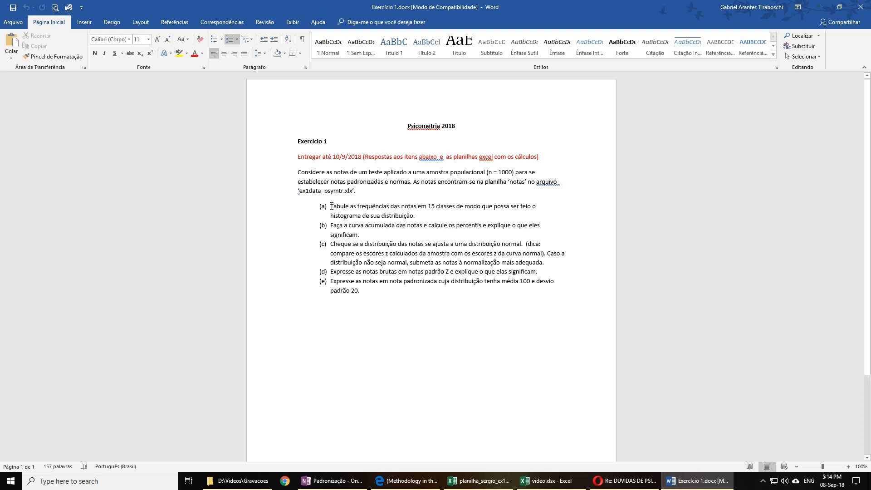
# In the Exercício 1 Word document, review item (a) about tabulating frequencies in 15 classes for the histogram.
pyautogui.moveTo(332, 206); pyautogui.dragTo(424, 216)
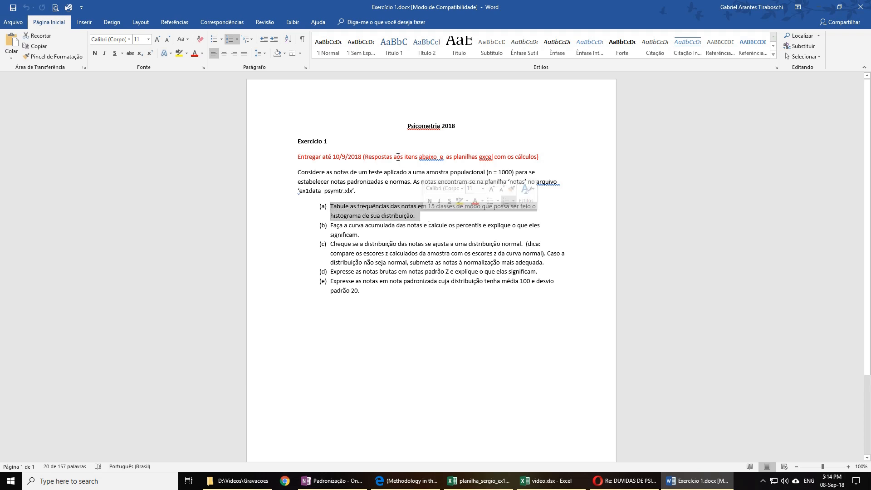
pyautogui.click(408, 195)
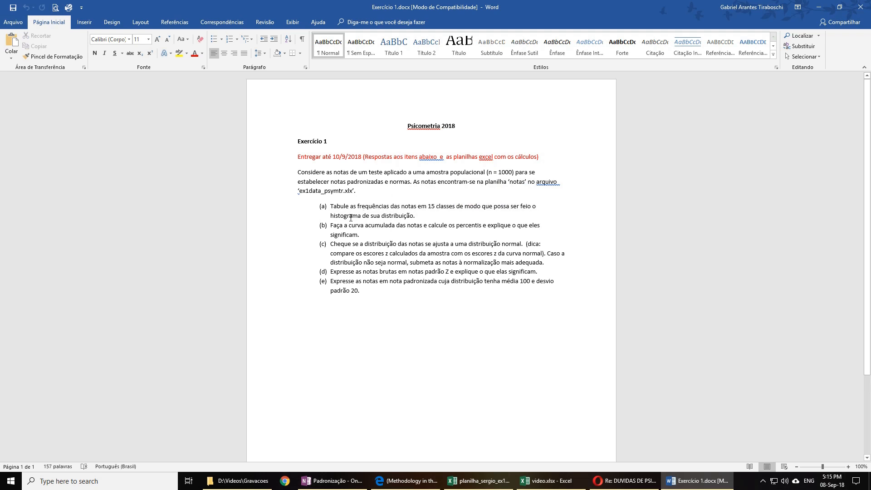
pyautogui.moveTo(343, 217); pyautogui.dragTo(419, 217)
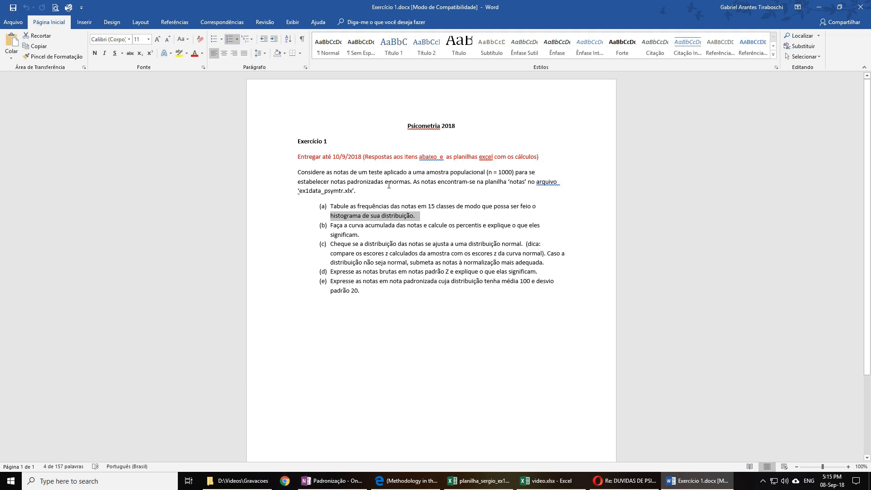
pyautogui.moveTo(333, 202); pyautogui.dragTo(417, 217)
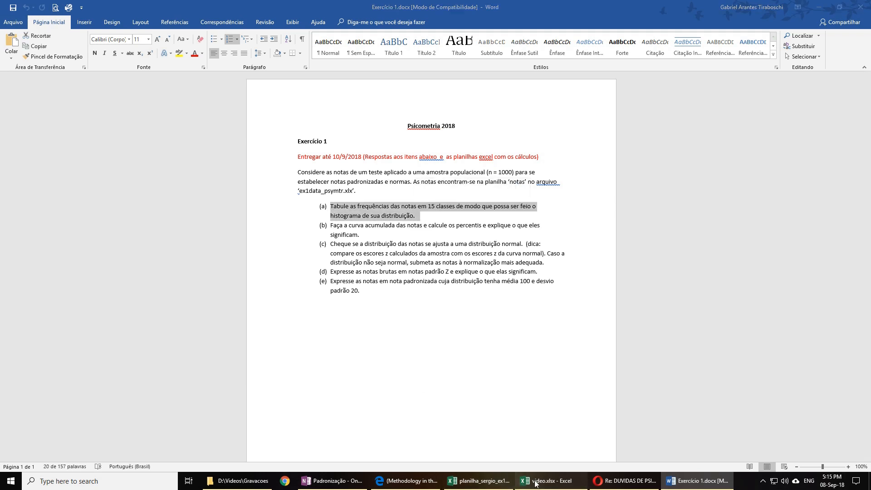
# Switch to video.xlsx in Excel and check the Classes sheet before returning to the Vídeo sheet.
pyautogui.click(547, 480)
pyautogui.click(484, 488)
pyautogui.click(546, 480)
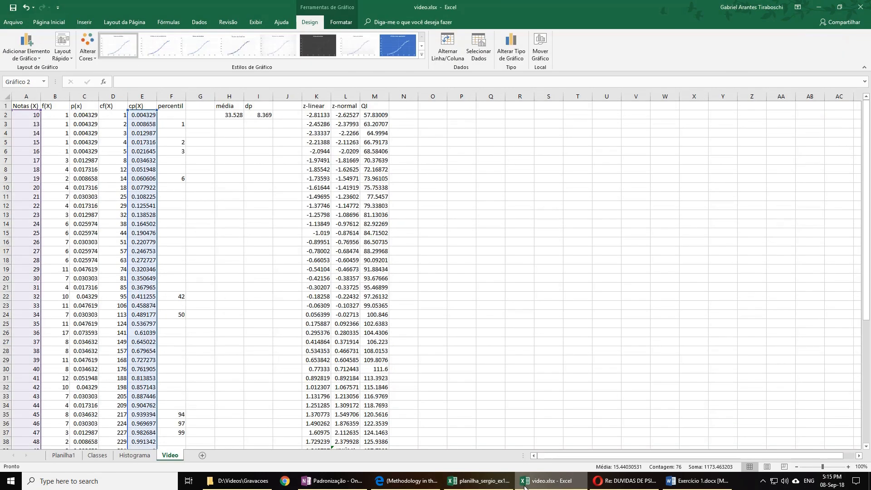
pyautogui.click(99, 455)
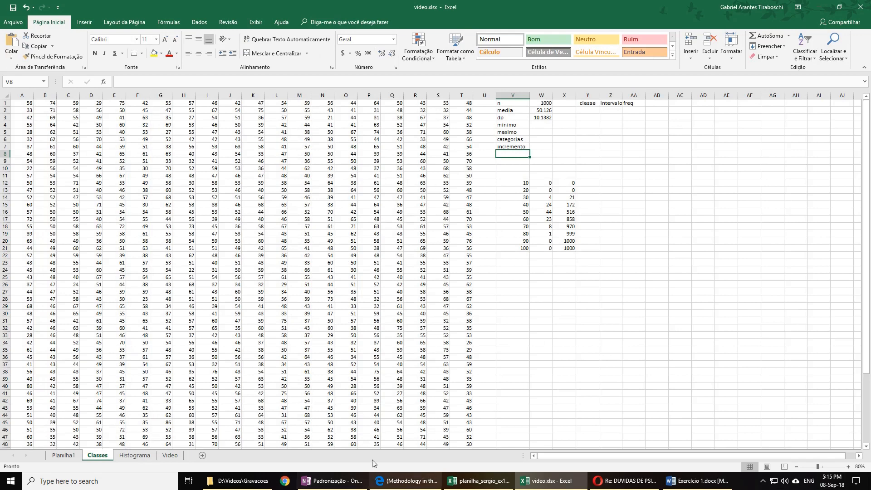
pyautogui.click(164, 455)
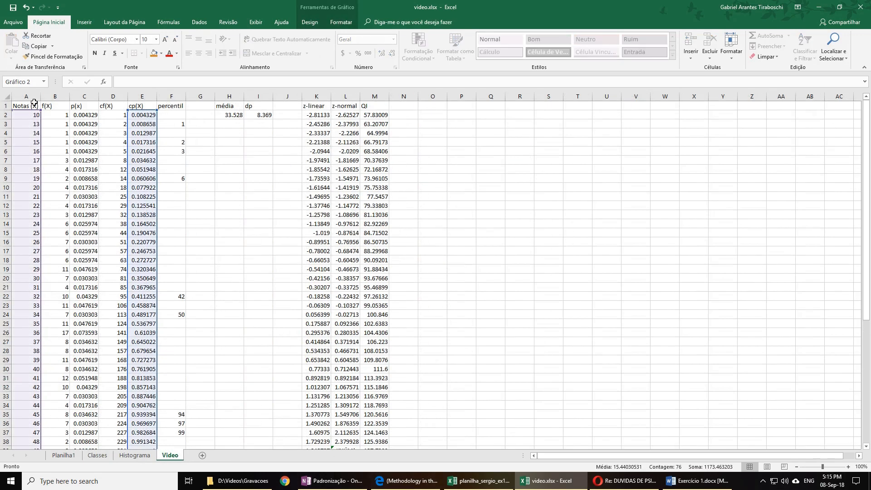
# Examine how the raw scores in the Notas (X) column are spread and could be grouped into classes.
pyautogui.click(24, 119)
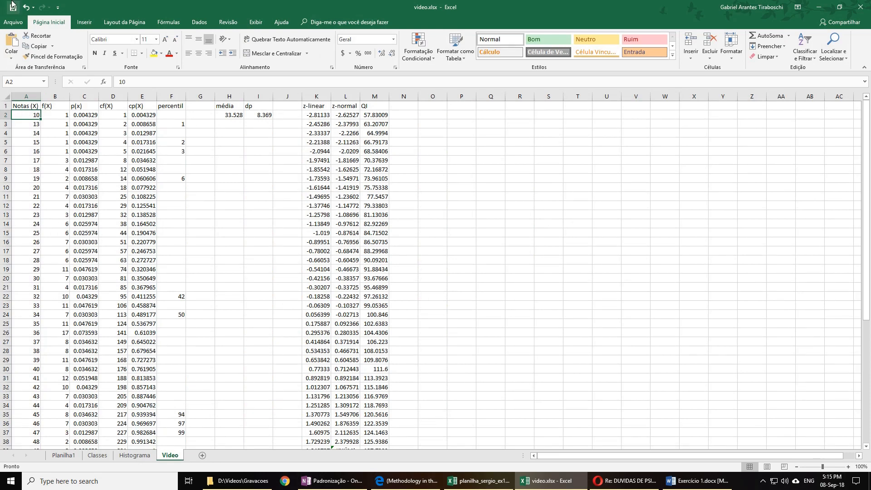
pyautogui.scroll(-2, 37, 158)
pyautogui.scroll(2, 32, 145)
pyautogui.moveTo(28, 117); pyautogui.dragTo(18, 414)
pyautogui.click(18, 413)
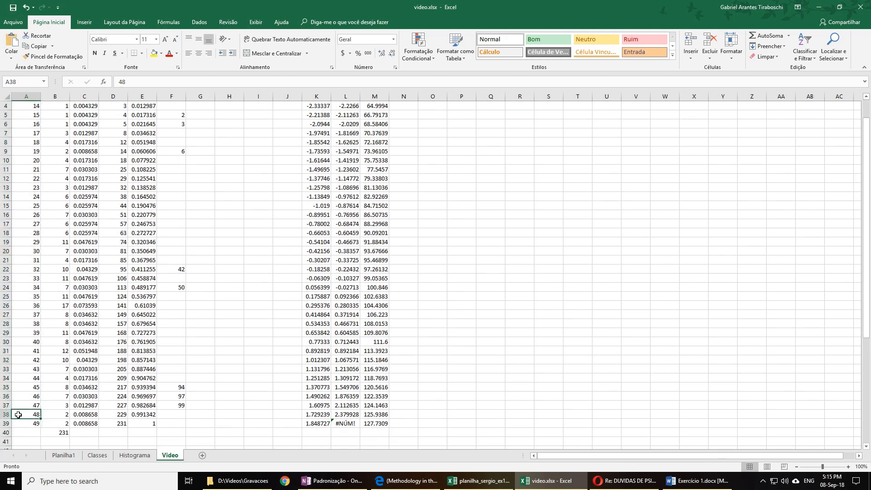
pyautogui.click(24, 266)
pyautogui.scroll(1, 39, 183)
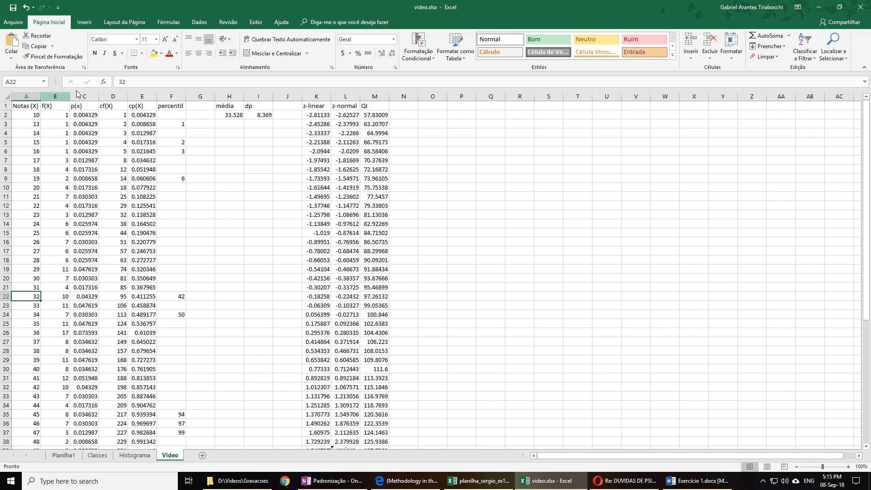
pyautogui.click(32, 115)
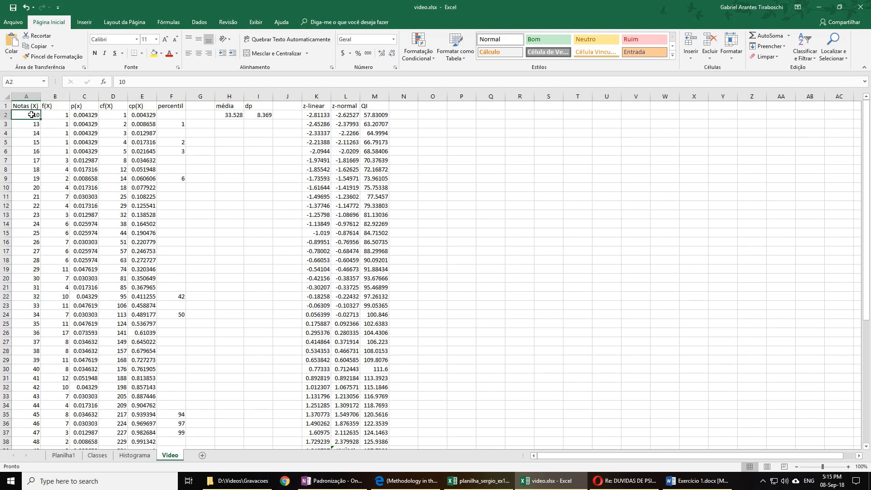
pyautogui.click(33, 150)
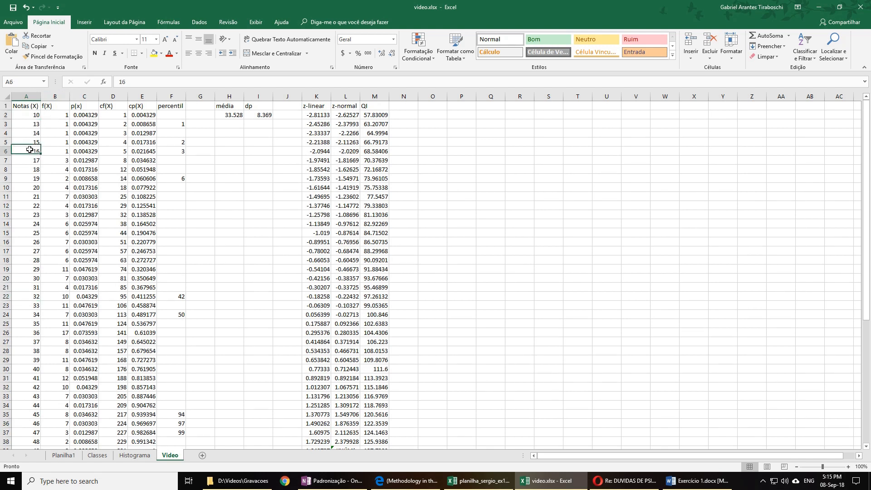
pyautogui.click(28, 162)
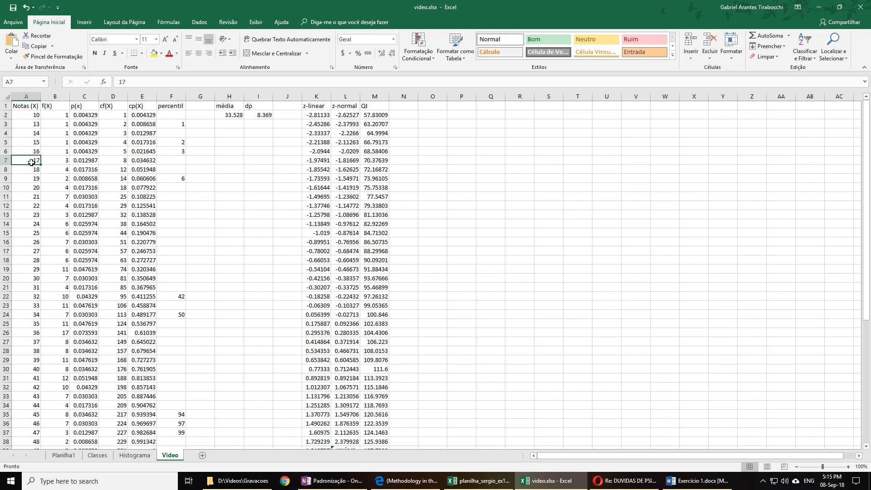
pyautogui.click(31, 207)
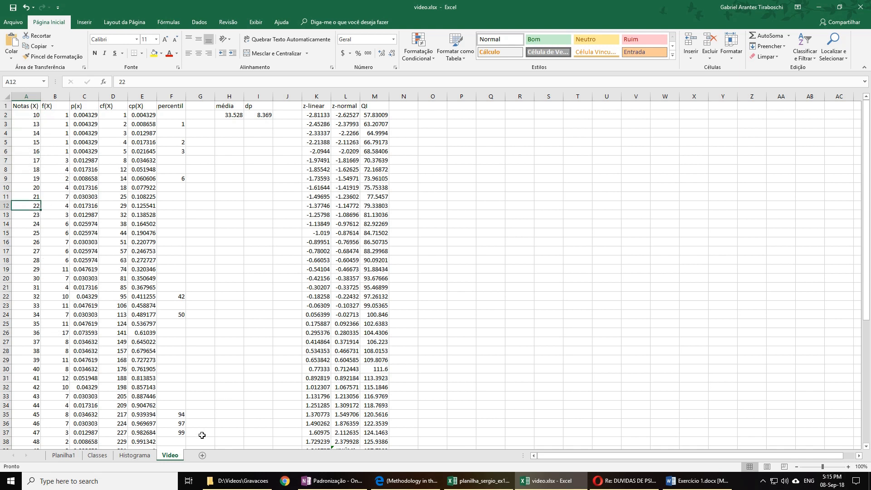
# On the Classes sheet, inspect the score data, the n in W1, and the mean and standard deviation formulas in W2 and W3.
pyautogui.click(134, 456)
pyautogui.click(108, 456)
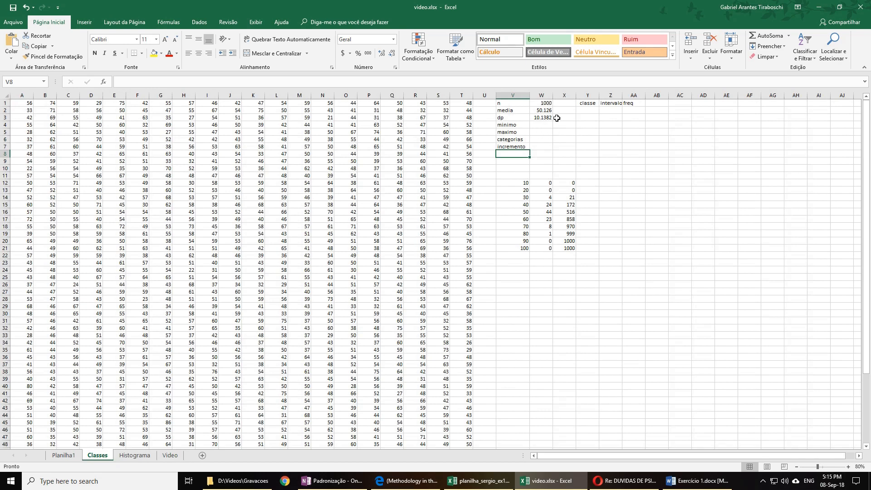
pyautogui.click(550, 104)
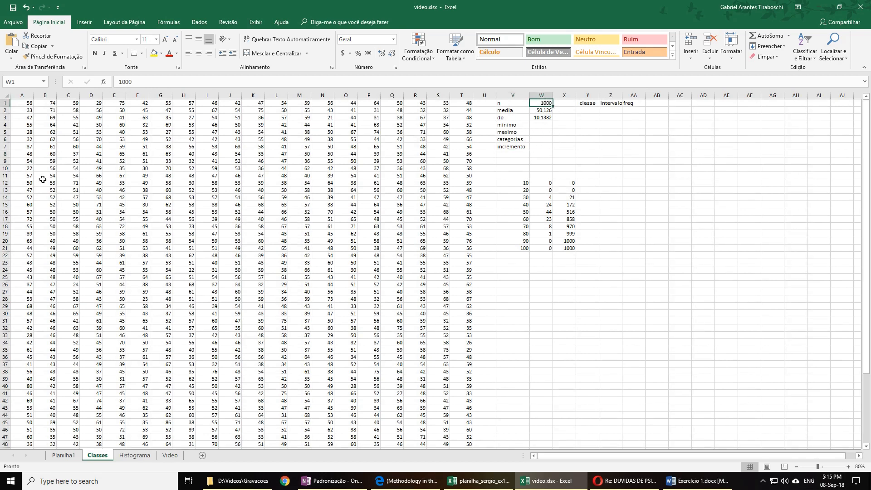
pyautogui.scroll(-5, 84, 155)
pyautogui.scroll(5, 89, 158)
pyautogui.click(539, 111)
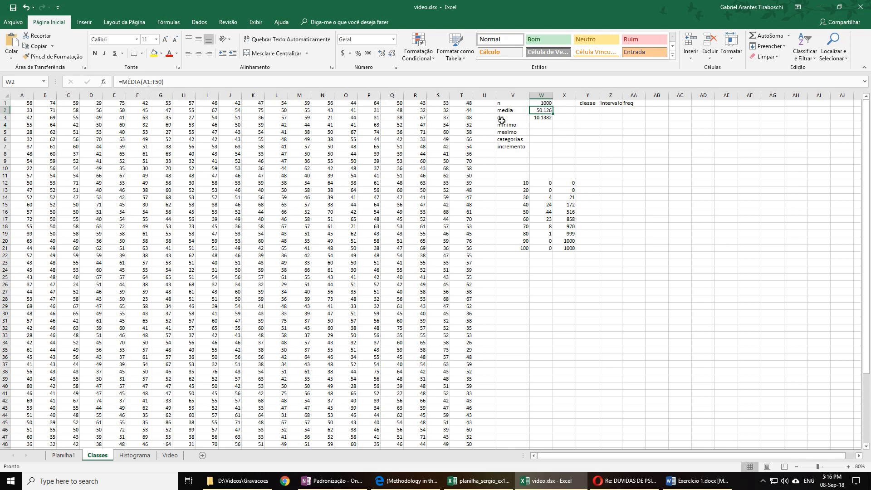
pyautogui.click(547, 121)
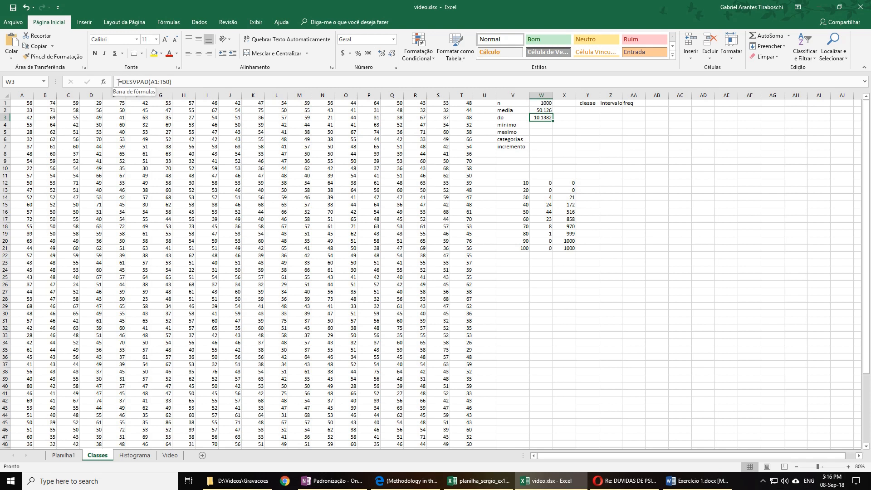
# Calculate the minimum of the scores in W4 with =MÍNIMO(A1:T50).
pyautogui.click(538, 126)
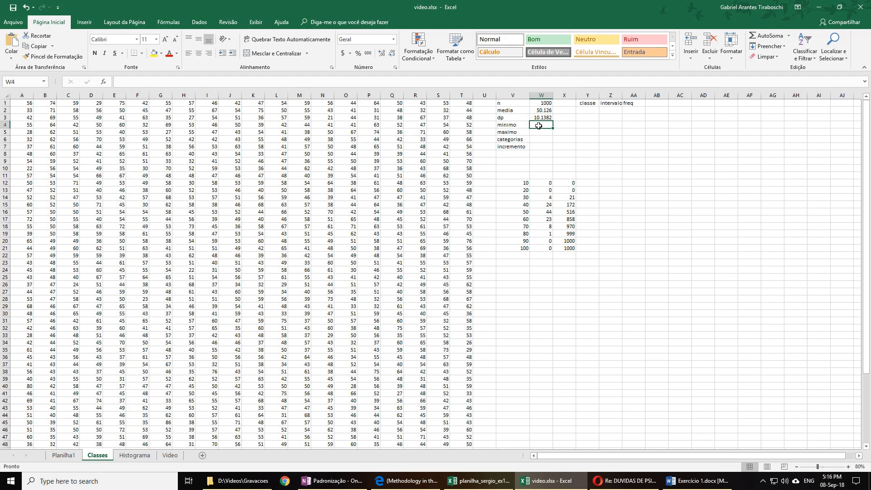
pyautogui.write('=mí')
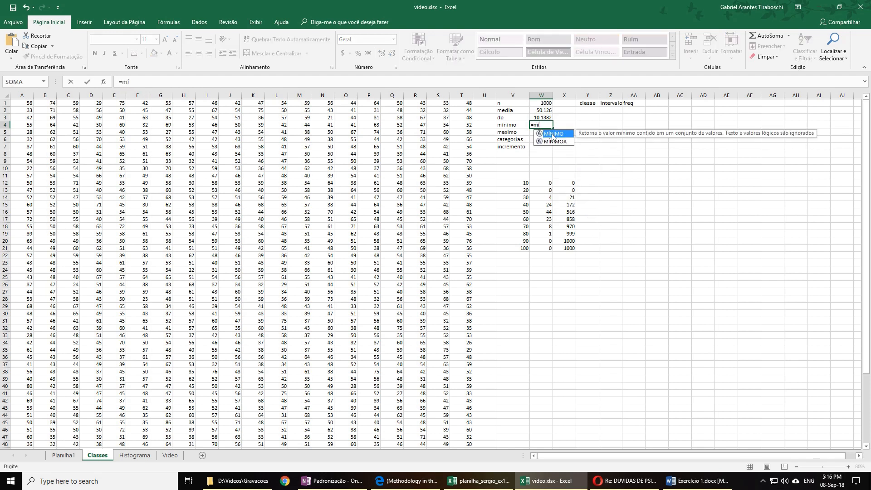
pyautogui.doubleClick(552, 133)
pyautogui.moveTo(28, 102); pyautogui.dragTo(460, 429)
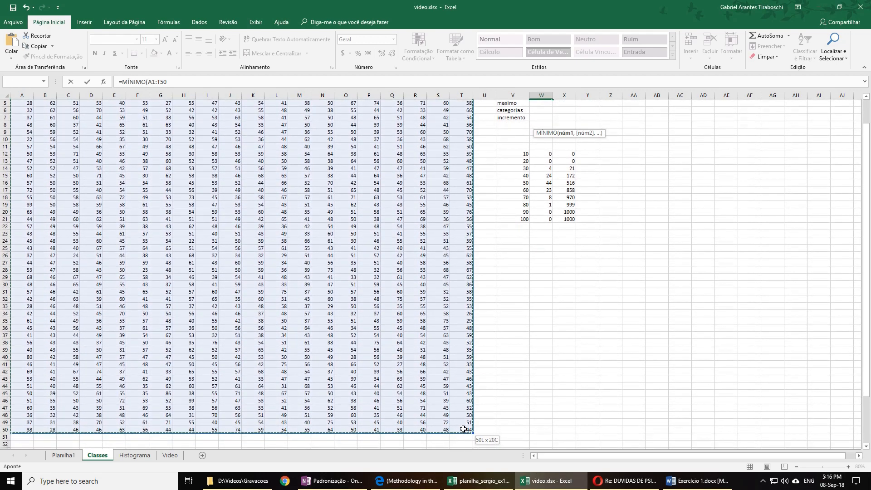
pyautogui.scroll(2, 282, 169)
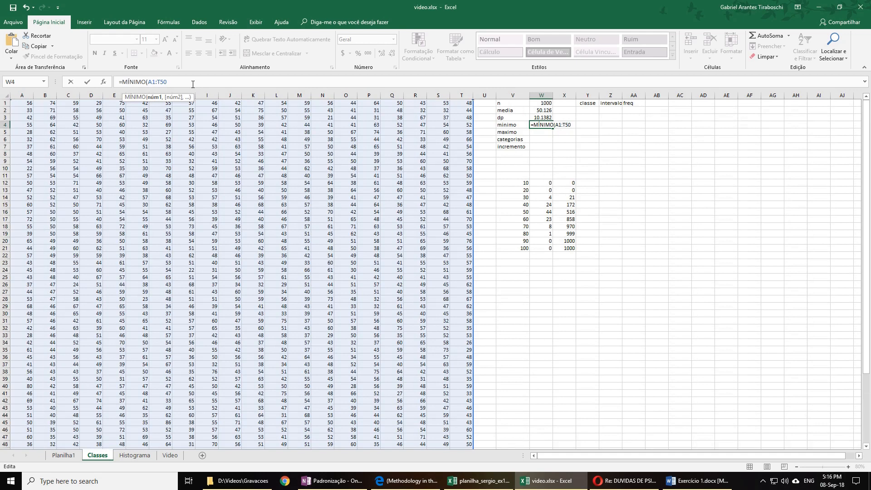
pyautogui.press('Return')
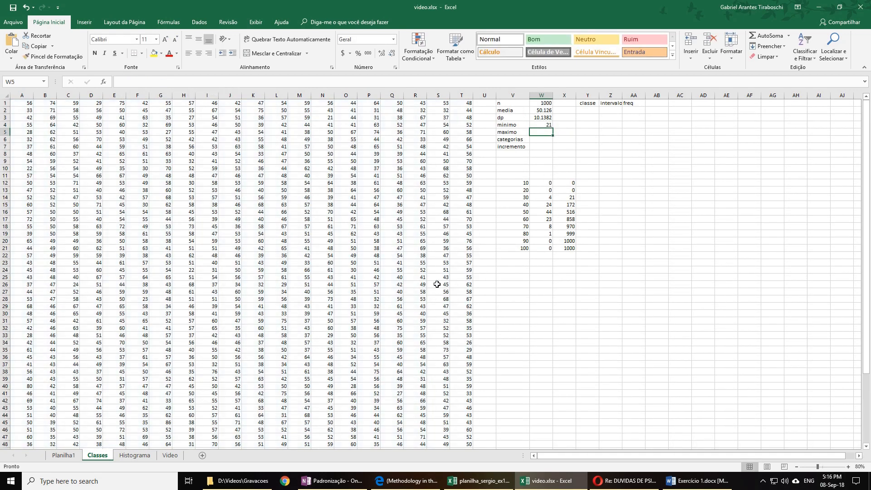
pyautogui.click(545, 125)
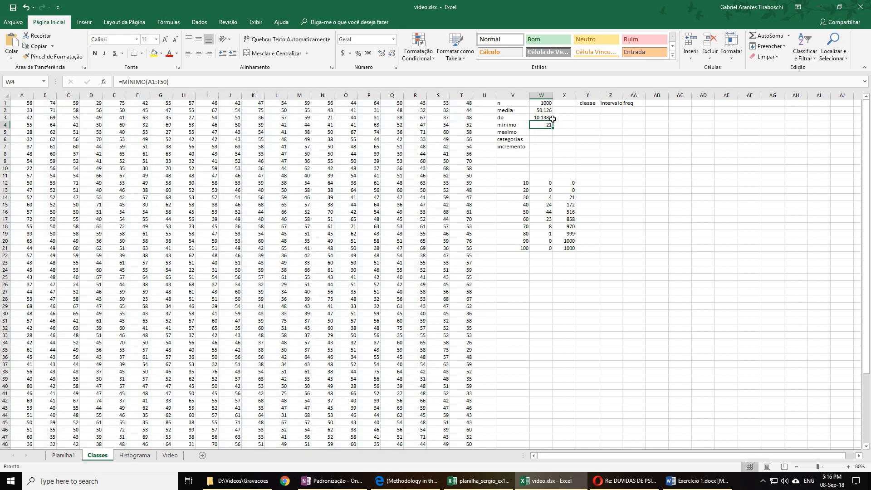
# Calculate the maximum of the scores in W5 with =MÁXIMO(A1:T50).
pyautogui.click(542, 131)
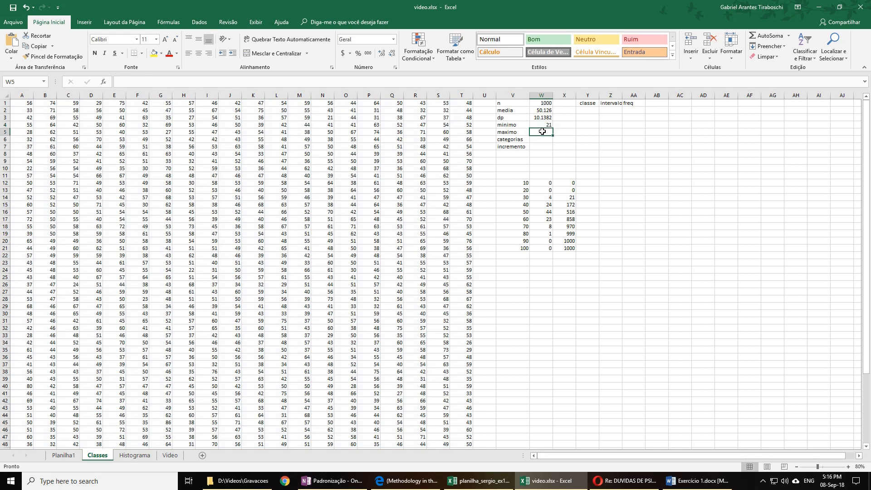
pyautogui.click(196, 80)
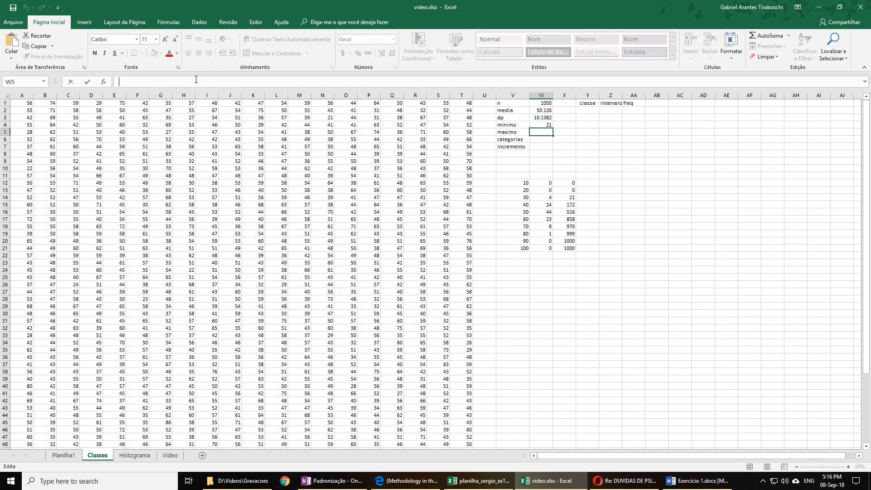
pyautogui.write('=m')
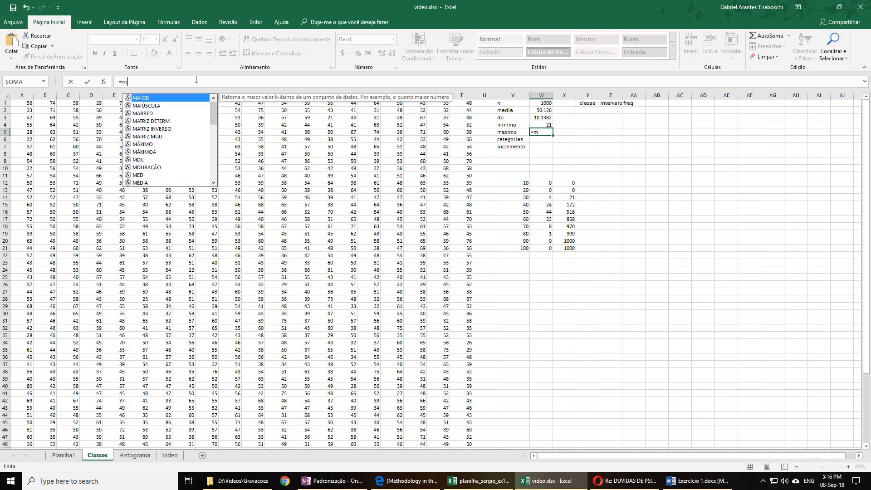
pyautogui.write('á')
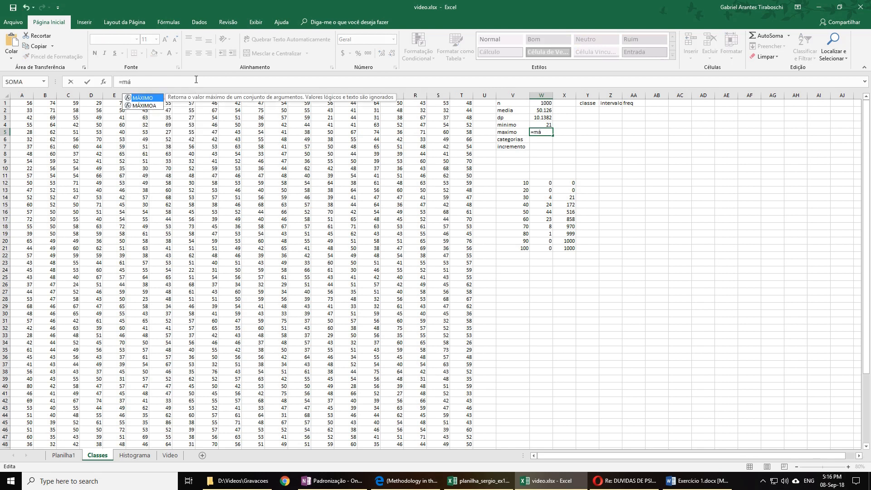
pyautogui.doubleClick(150, 98)
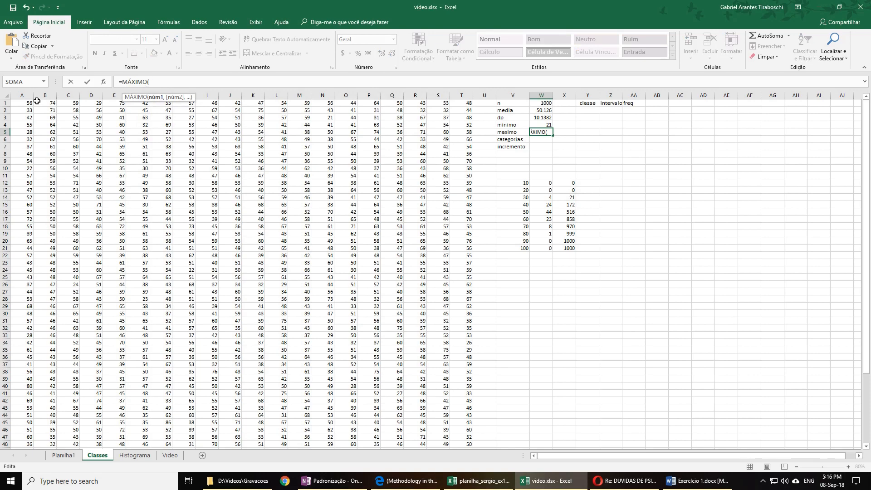
pyautogui.moveTo(19, 100); pyautogui.dragTo(453, 419)
pyautogui.scroll(1, 387, 254)
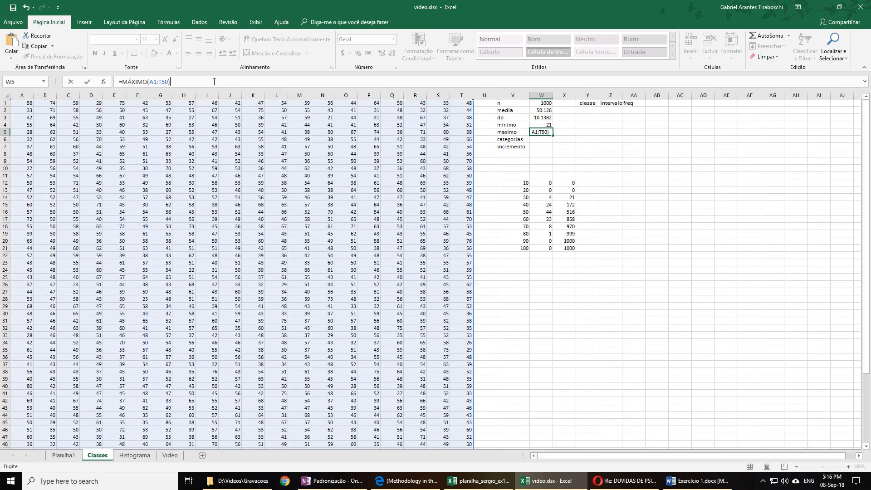
pyautogui.press('Return')
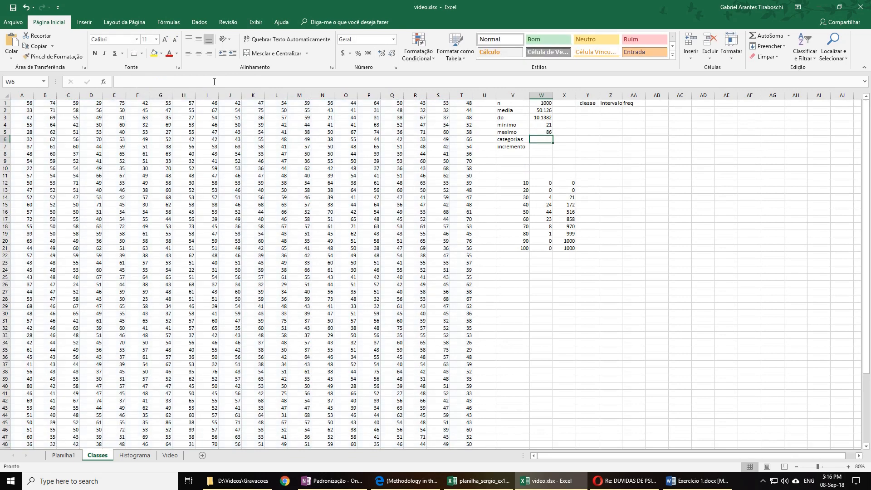
# Examine the minimum and maximum results in W4 and W5 to judge the range the classes must cover.
pyautogui.click(544, 125)
pyautogui.click(543, 133)
pyautogui.click(543, 126)
pyautogui.click(543, 132)
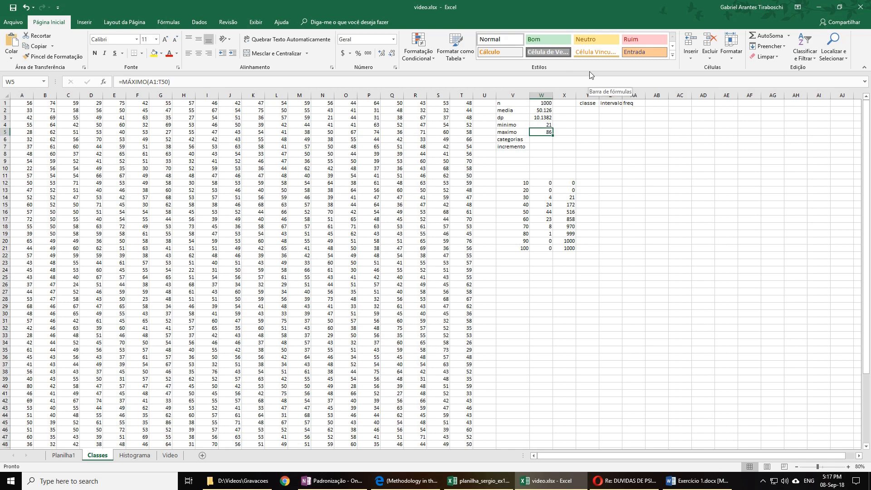
pyautogui.click(544, 126)
pyautogui.click(543, 132)
pyautogui.click(541, 126)
pyautogui.click(547, 133)
# Set the number of categories in W6 to 12 and check it against the class numbers in Y2:Y13.
pyautogui.click(542, 139)
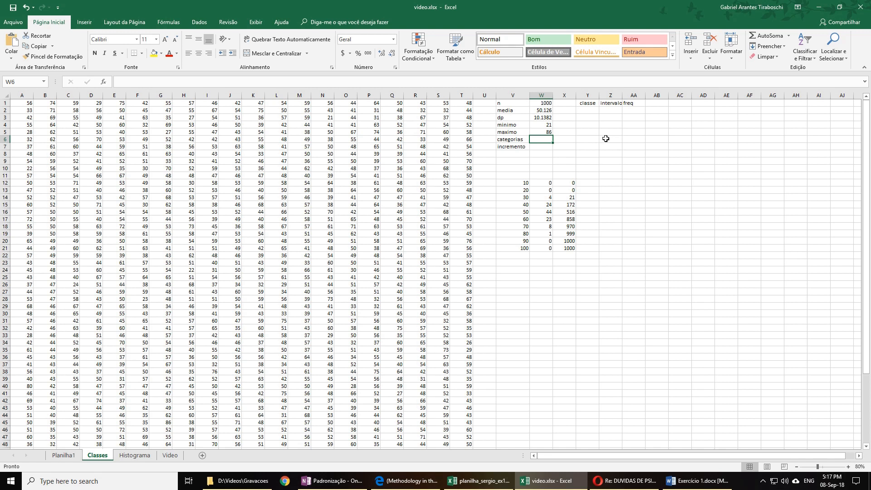
pyautogui.write('12')
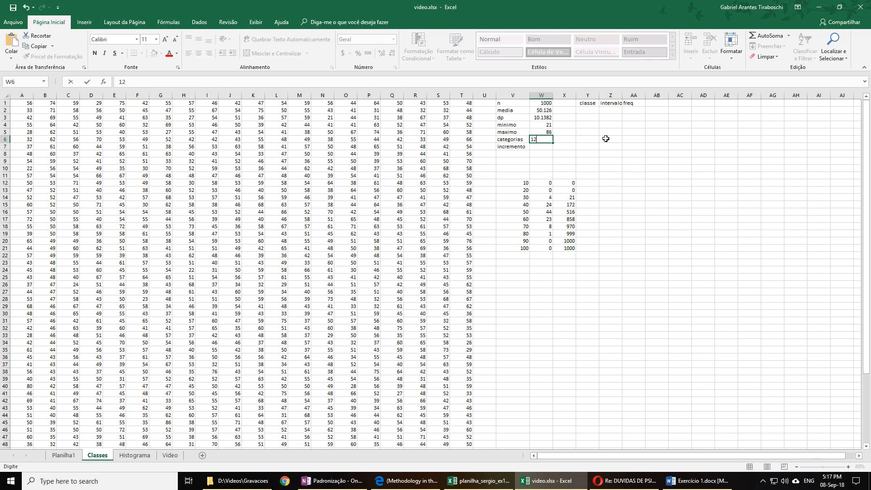
pyautogui.press('Return')
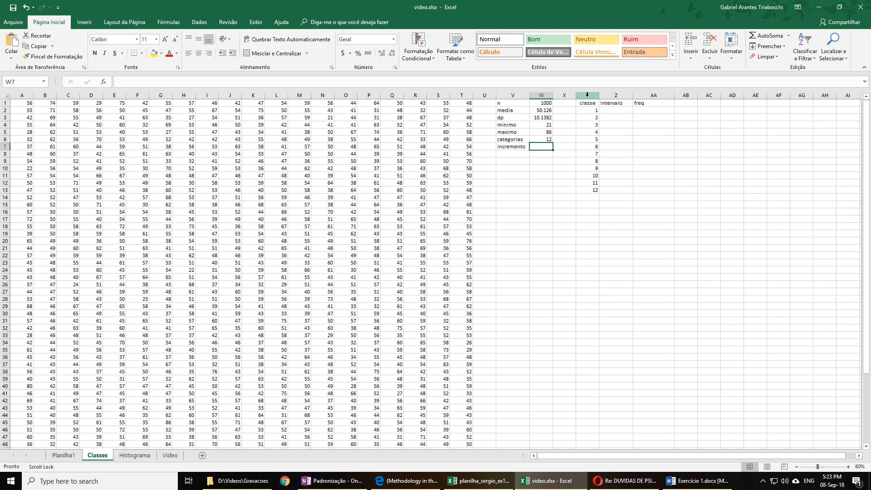
pyautogui.moveTo(591, 113); pyautogui.dragTo(594, 191)
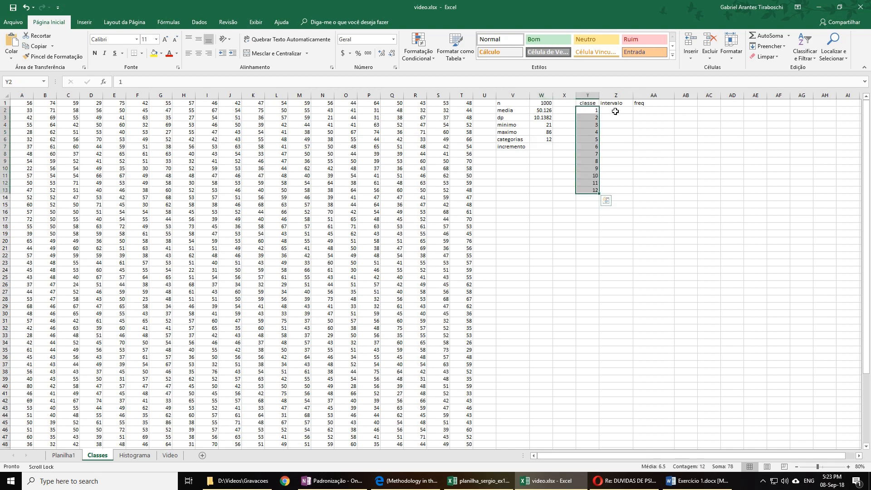
# Calculate the class increment in W7 as the range divided by the number of categories, =(W5-W4)/W6.
pyautogui.click(544, 146)
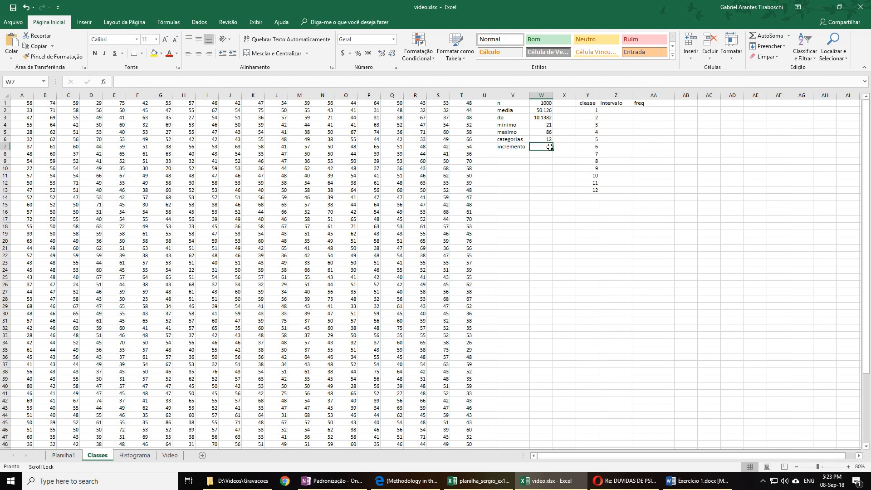
pyautogui.write('=')
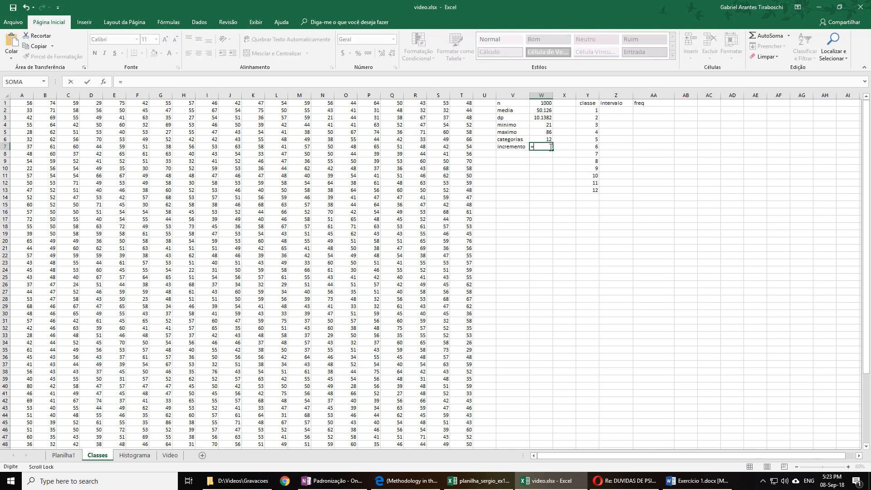
pyautogui.write('(')
pyautogui.click(541, 134)
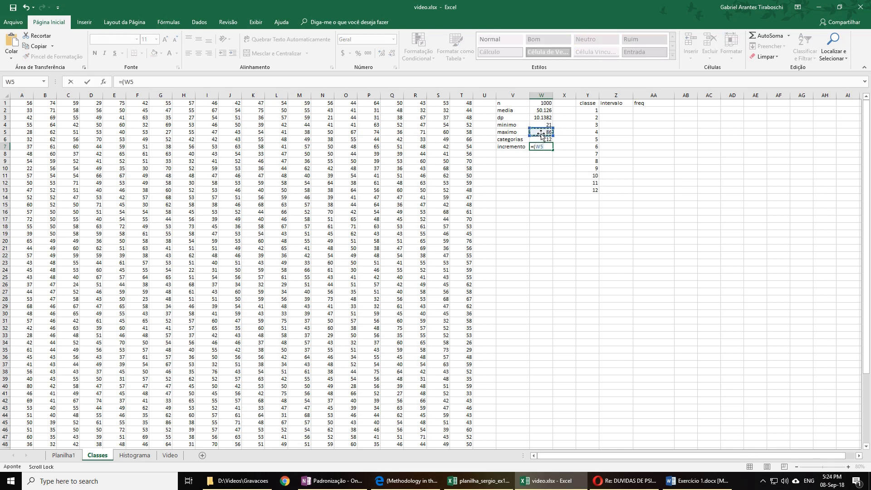
pyautogui.write('-')
pyautogui.click(540, 124)
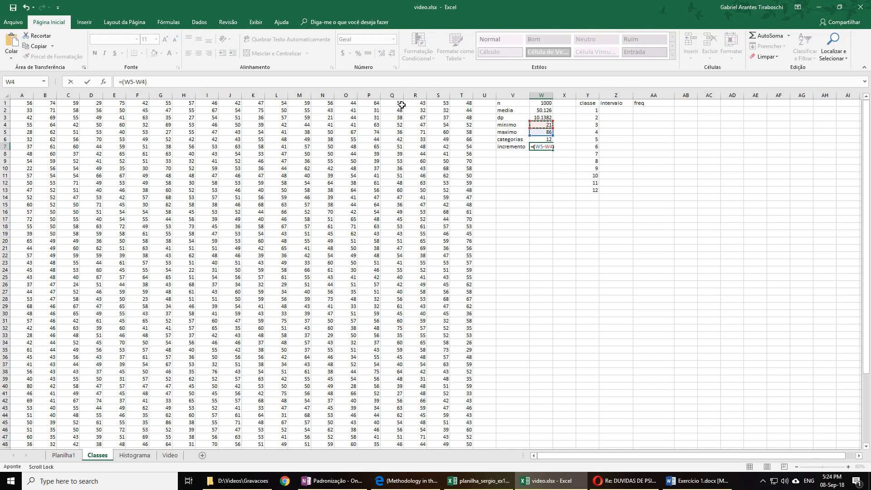
pyautogui.write(')')
pyautogui.click(544, 139)
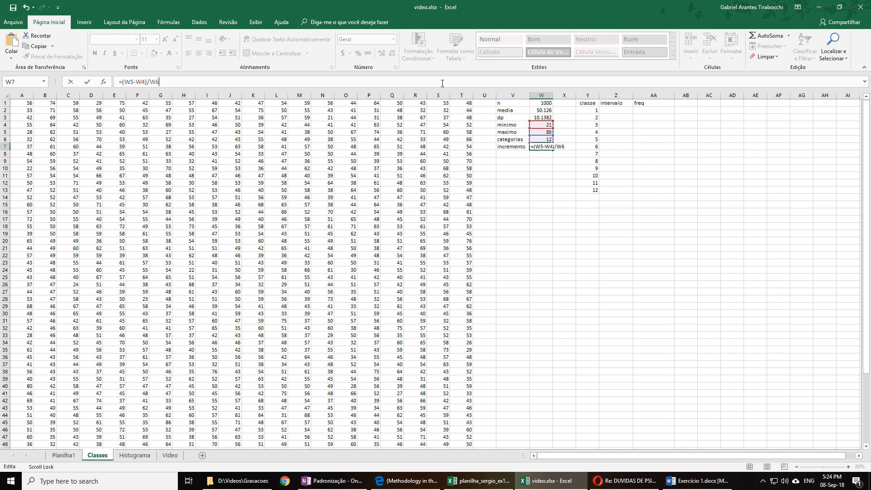
pyautogui.press('Return')
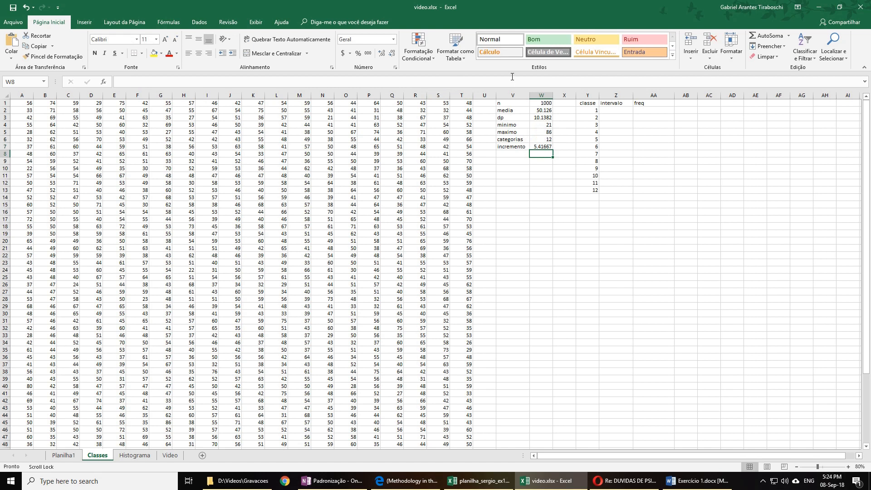
pyautogui.click(539, 146)
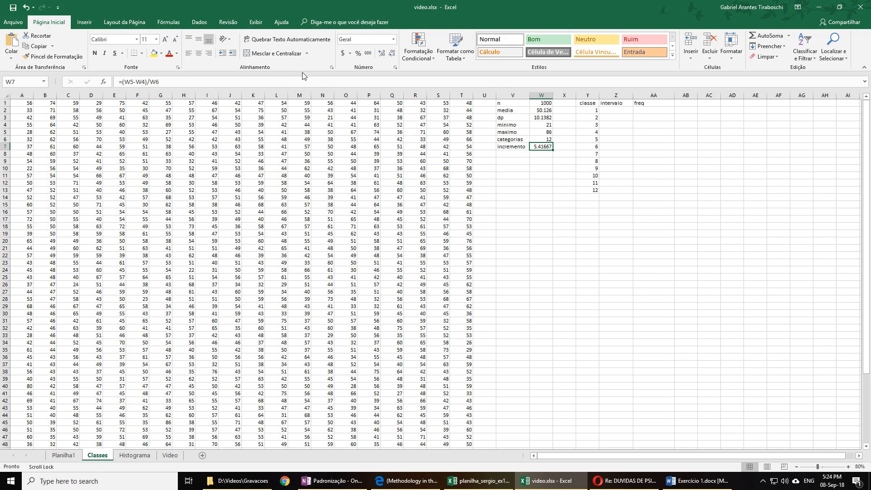
# Try 60 categories in W6 to see the effect on the increment, and restore the value to 12.
pyautogui.click(549, 139)
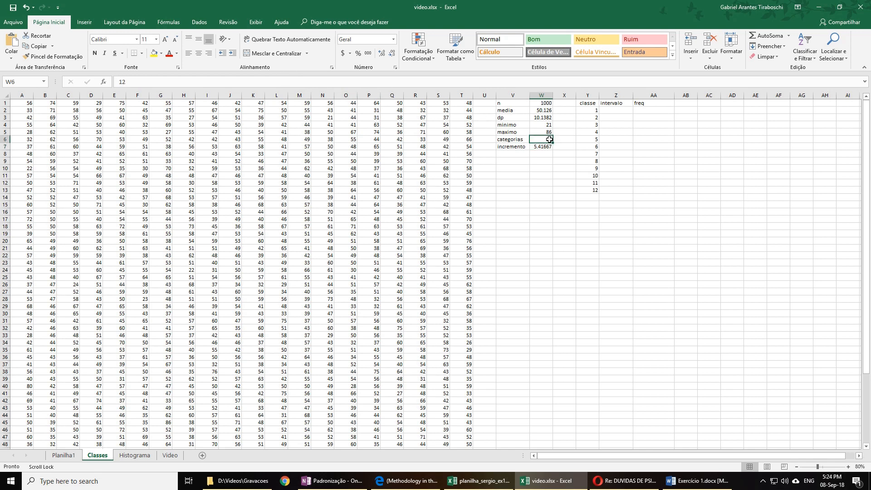
pyautogui.write('60')
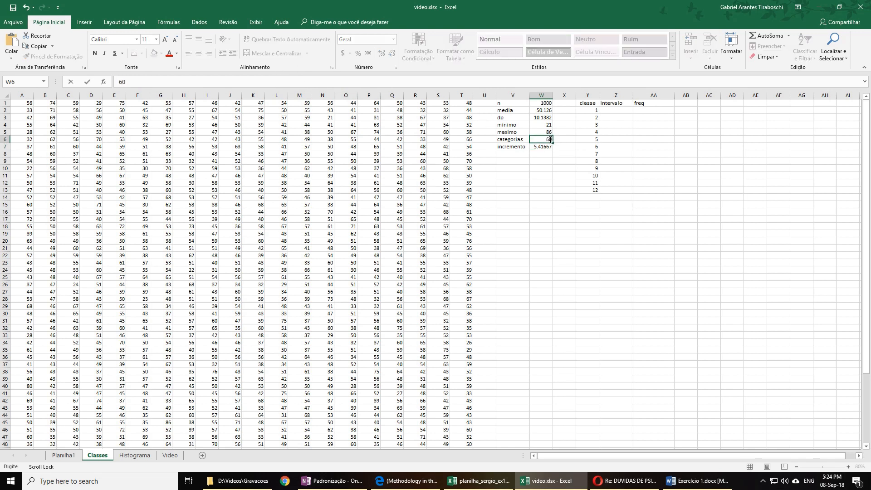
pyautogui.press('Return')
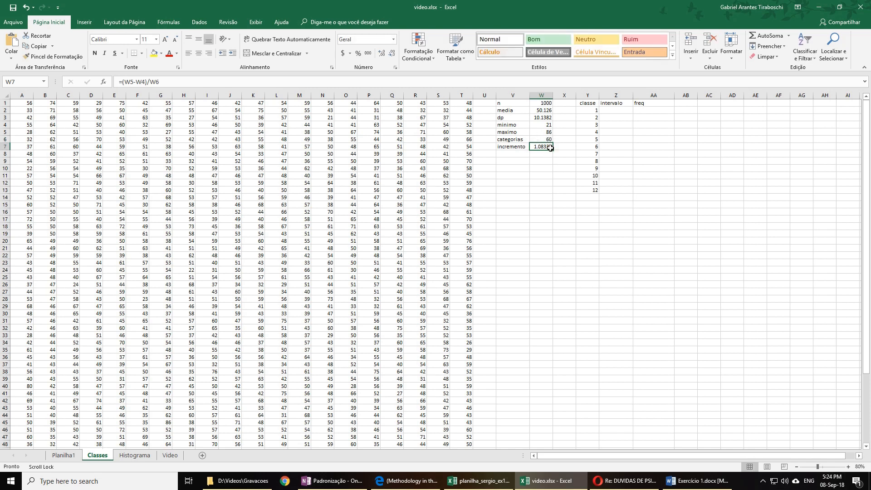
pyautogui.click(549, 138)
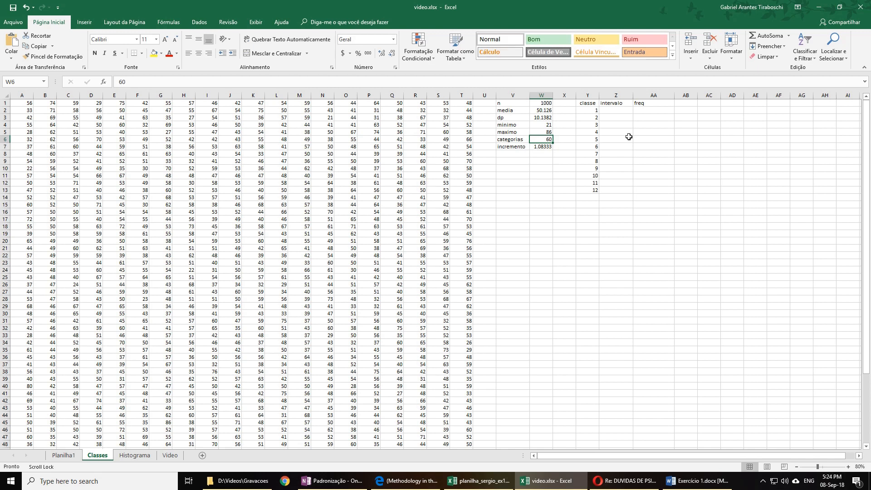
pyautogui.write('12')
pyautogui.press('Return')
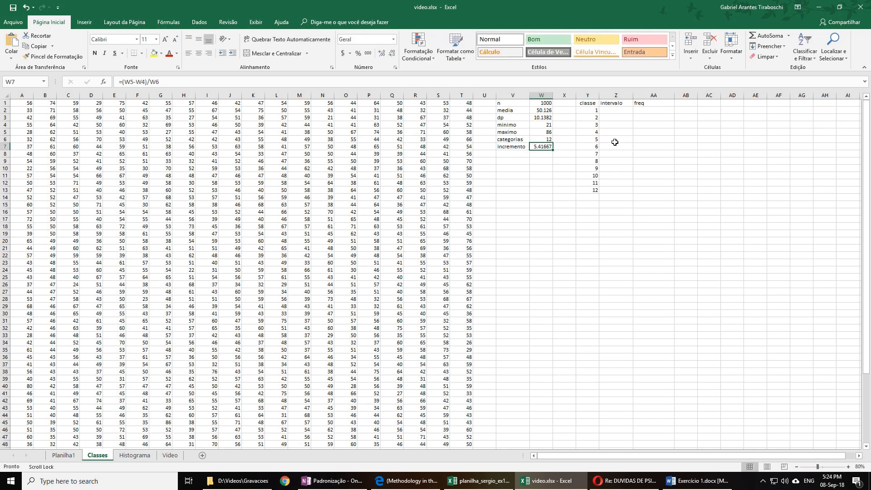
# Calculate the first class's upper limit in Z2 with =W$4+(W$7*Y2), locking the minimum and increment rows.
pyautogui.click(615, 112)
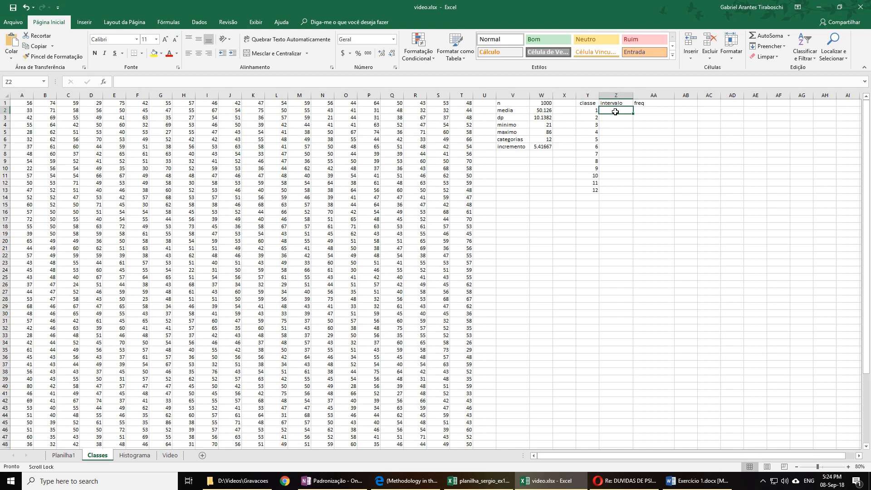
pyautogui.write('=')
pyautogui.click(543, 124)
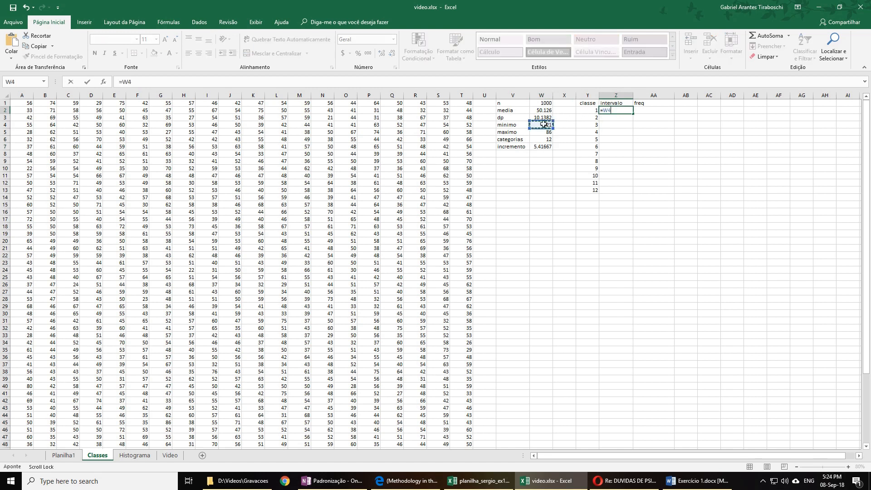
pyautogui.click(129, 81)
pyautogui.write('$4+')
pyautogui.click(549, 149)
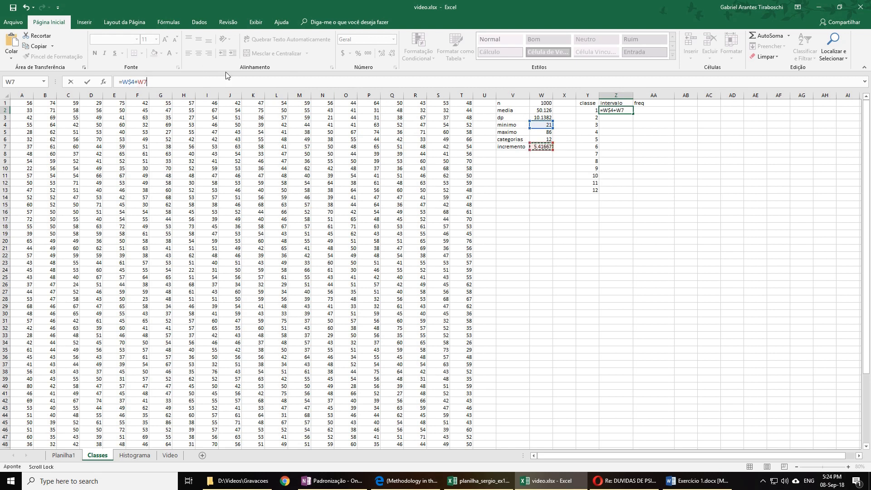
pyautogui.click(144, 82)
pyautogui.write('$')
pyautogui.write('*')
pyautogui.click(591, 111)
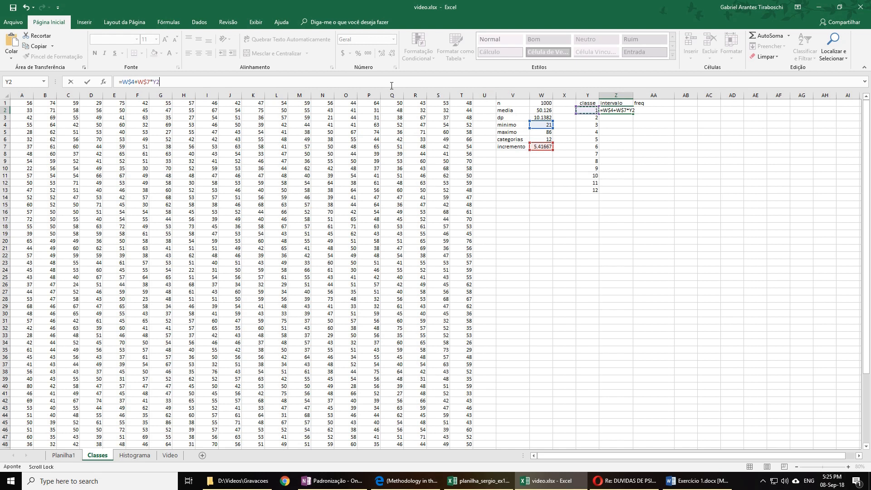
pyautogui.write(')')
pyautogui.click(137, 82)
pyautogui.write('(')
pyautogui.press('Return')
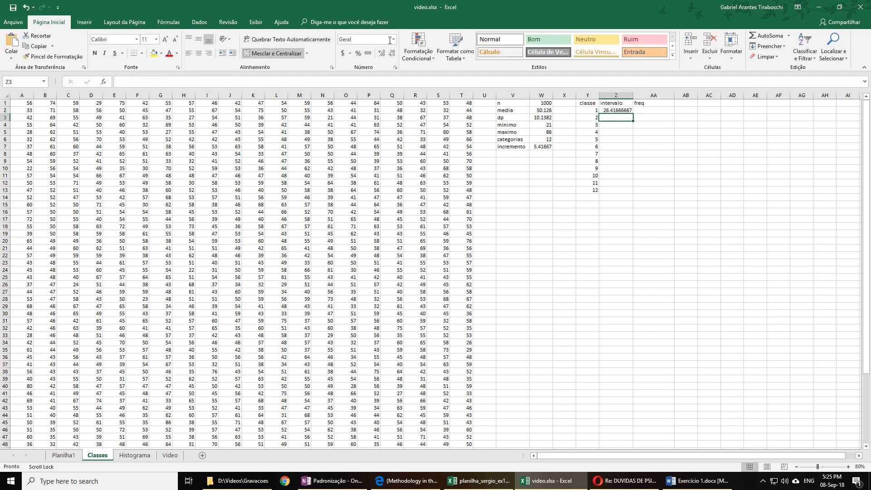
# Fill the upper-limit formula from Z2 down through Z13 and check the references in the Z3 copy.
pyautogui.click(612, 110)
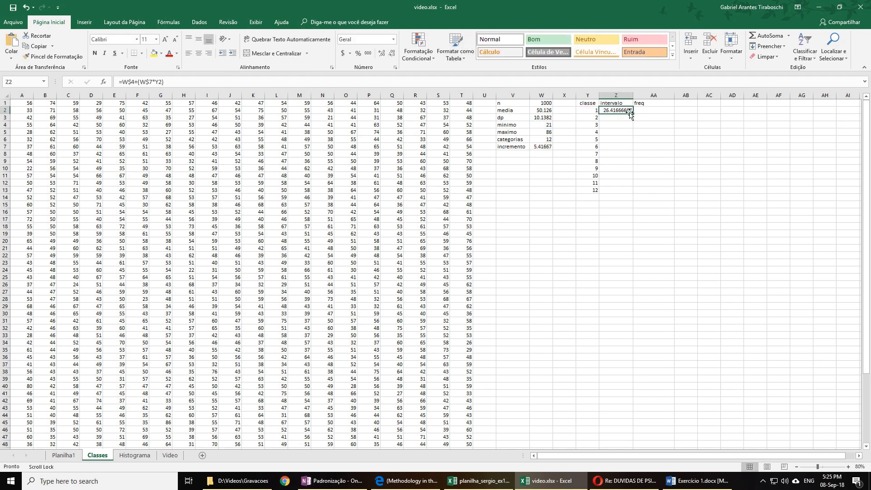
pyautogui.moveTo(634, 113); pyautogui.dragTo(626, 190)
pyautogui.click(621, 118)
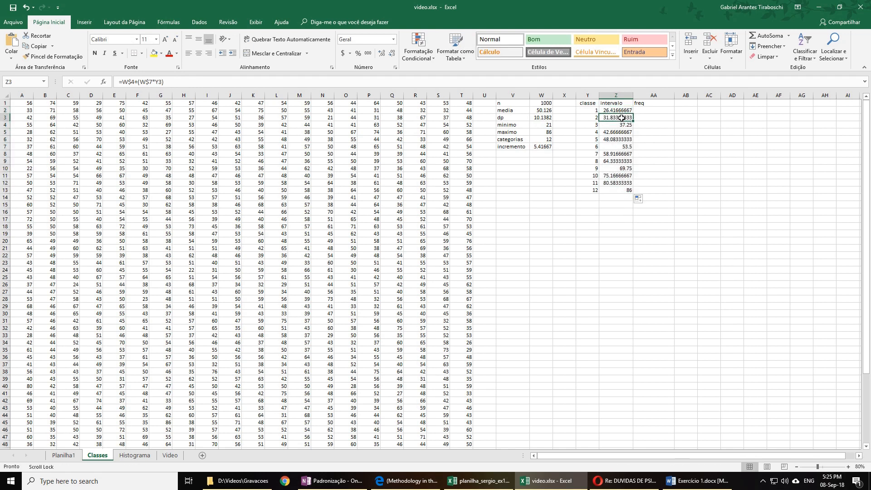
pyautogui.click(160, 82)
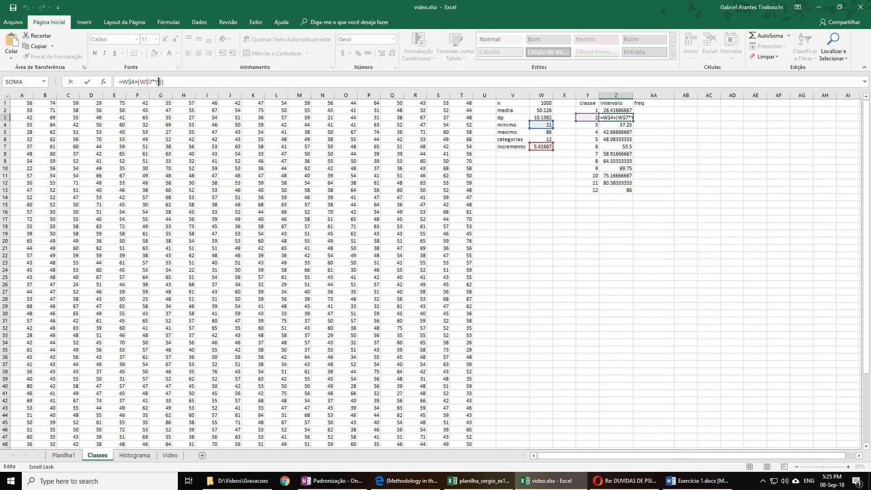
pyautogui.click(620, 233)
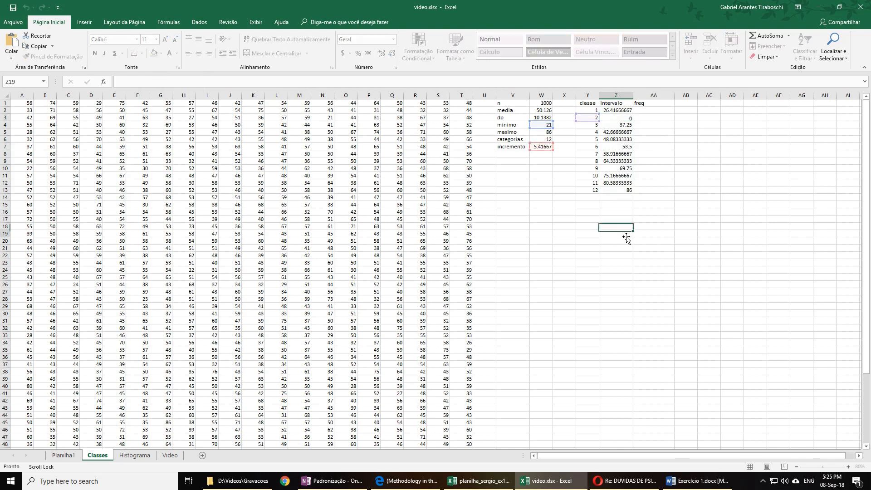
# Examine how the minimum in W4 and the class numbers produce the interval limits in Z2:Z4.
pyautogui.click(608, 110)
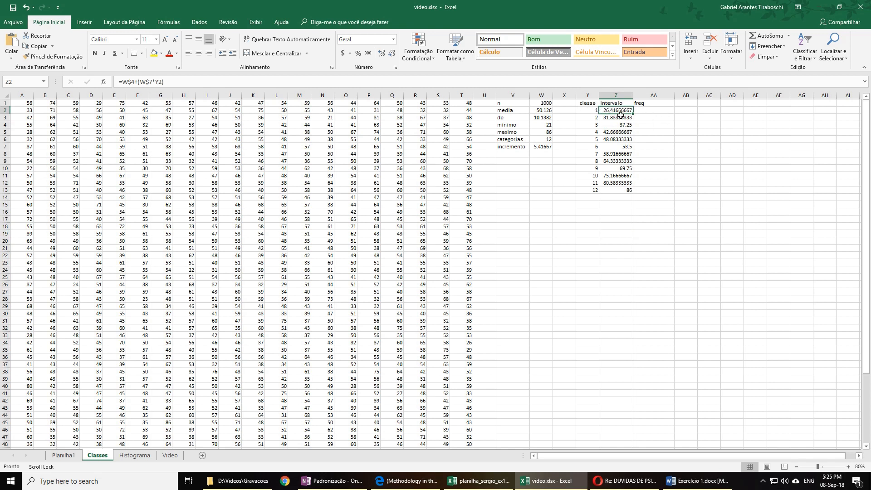
pyautogui.click(540, 125)
pyautogui.click(609, 111)
pyautogui.click(593, 119)
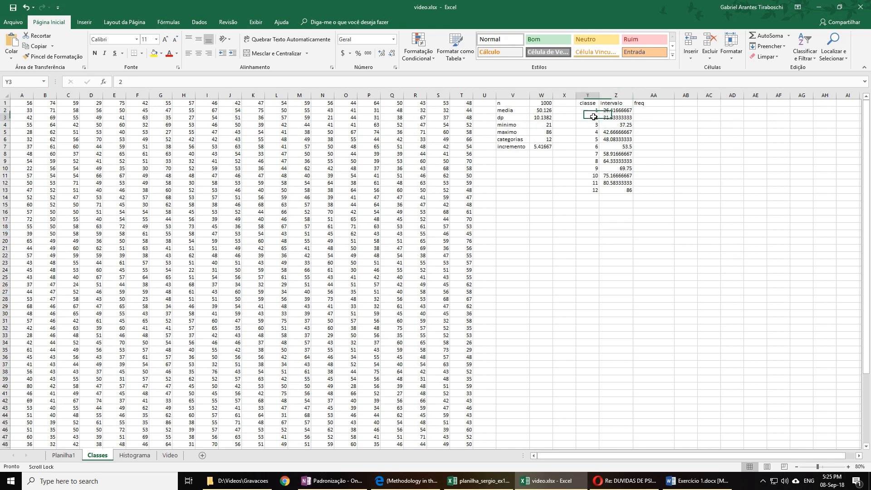
pyautogui.click(541, 125)
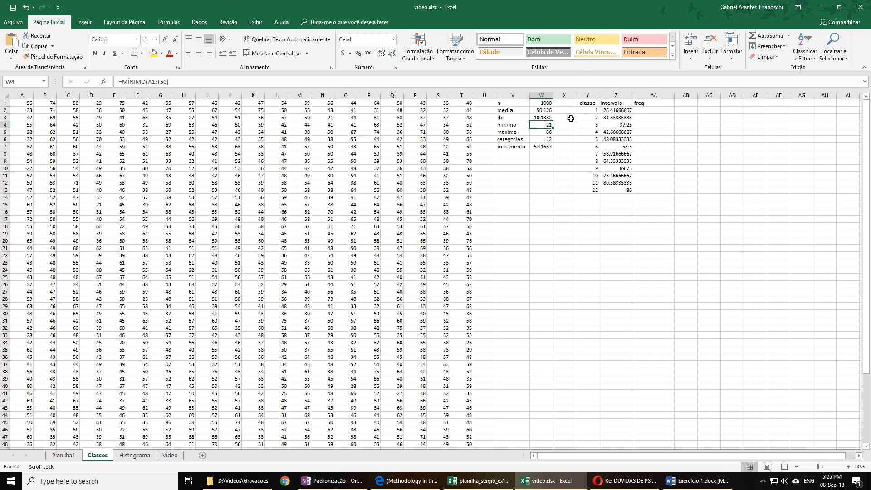
pyautogui.click(613, 111)
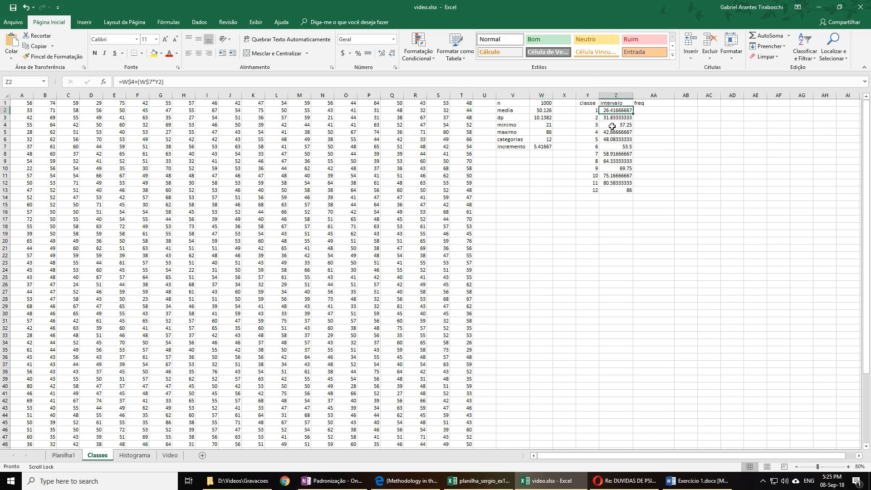
pyautogui.click(612, 119)
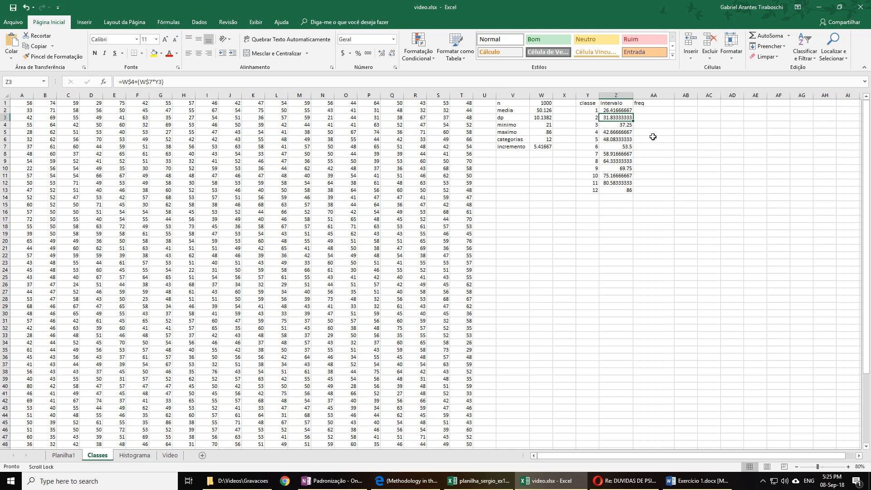
pyautogui.click(625, 126)
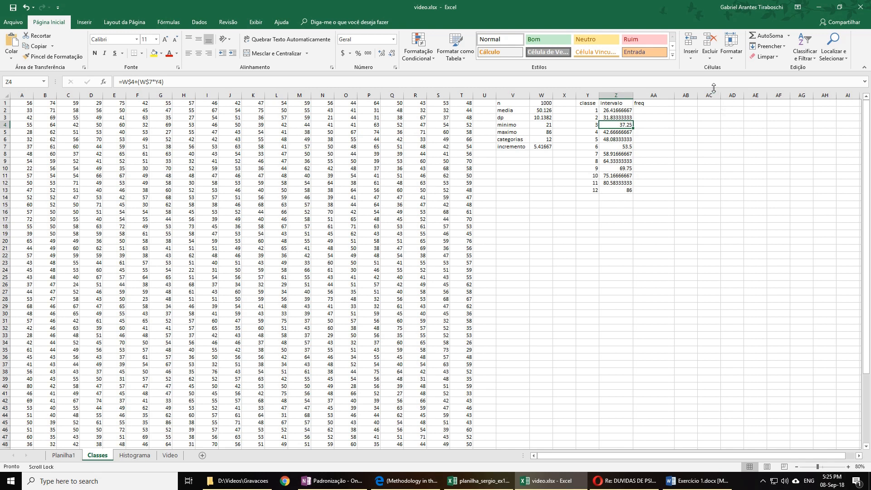
# Paste the copied frequency formula =CONT.SES(A$1:T$50,"<="&Z3,A$1:T$50,">="&Z2) into AA2.
pyautogui.click(648, 112)
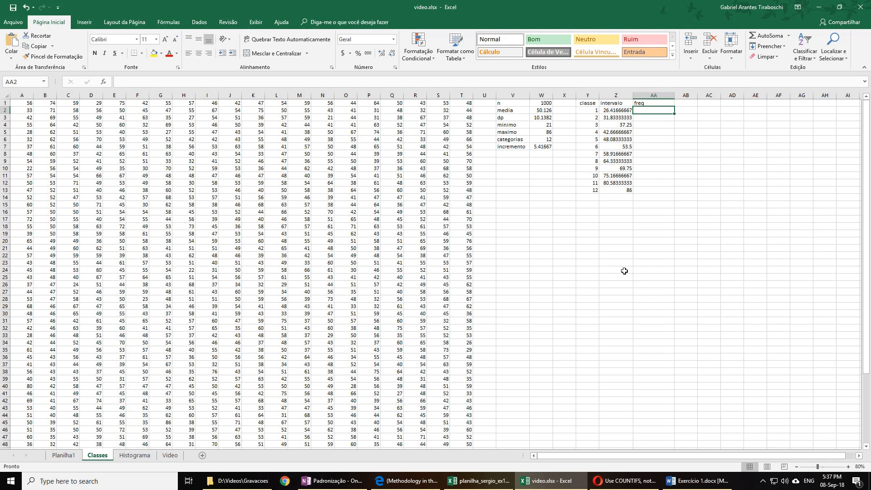
pyautogui.write('=')
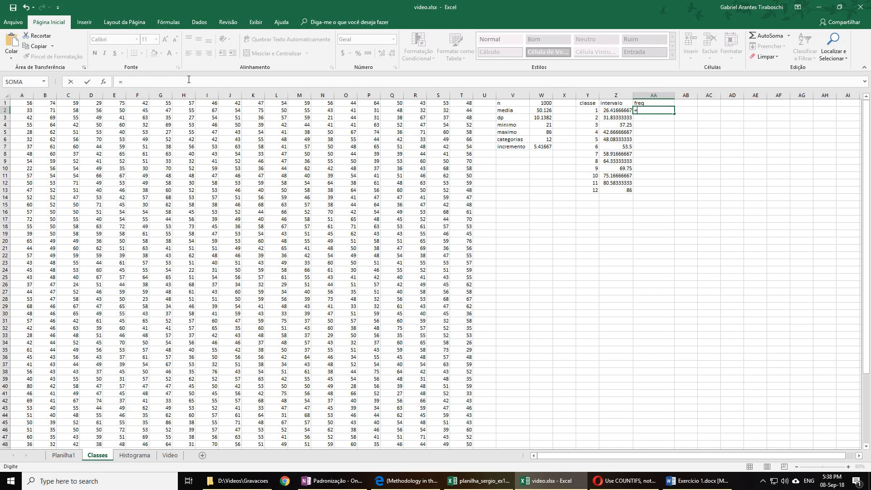
pyautogui.click(138, 85)
pyautogui.press('BackSpace')
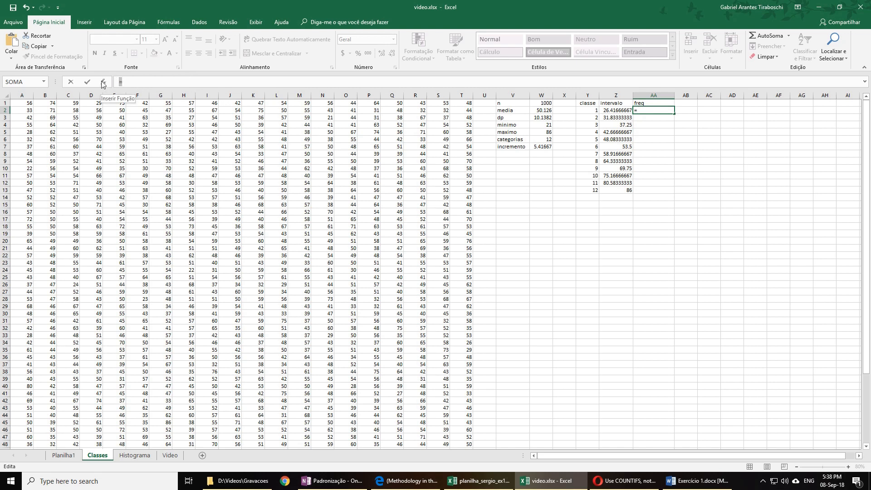
pyautogui.rightClick(119, 82)
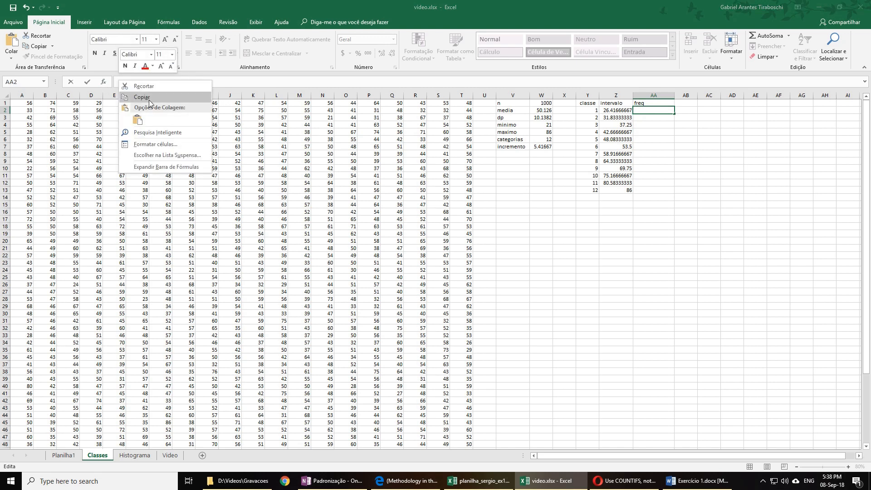
pyautogui.click(137, 120)
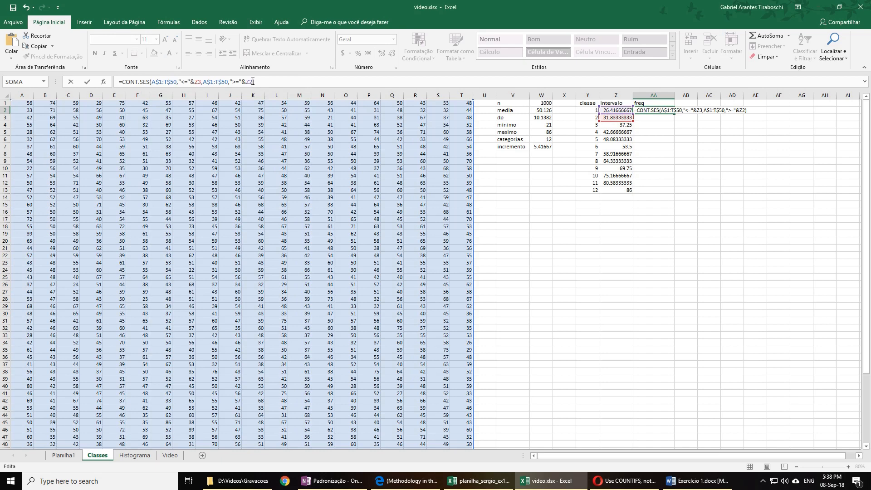
# Remove the second range and its ">="&Z2 criterion from the CONT.SES formula in AA2.
pyautogui.moveTo(253, 82); pyautogui.dragTo(203, 82)
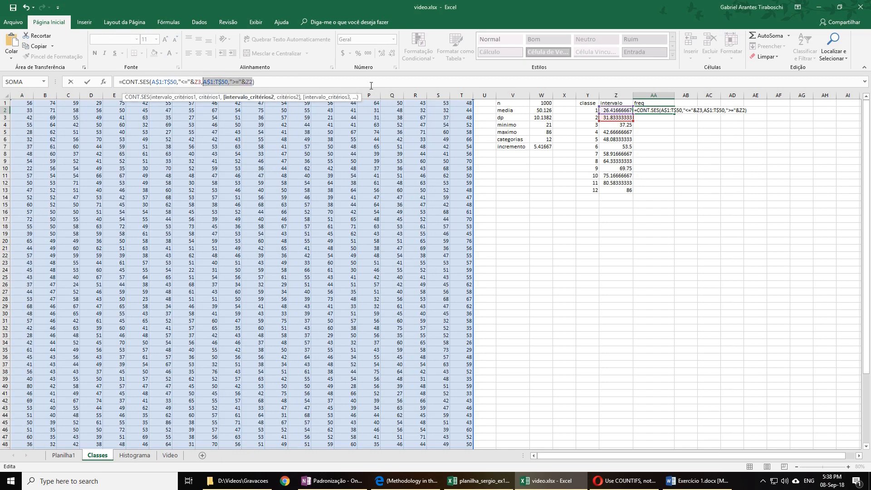
pyautogui.press('BackSpace')
pyautogui.press('BackSpace')
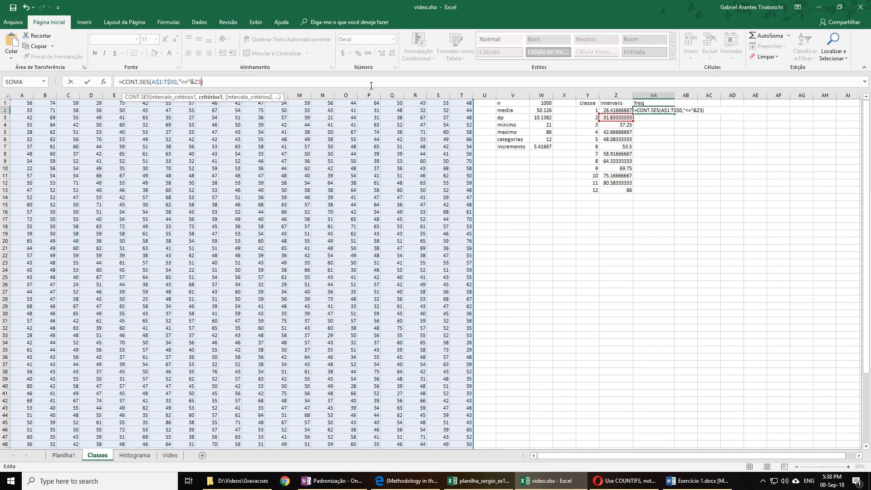
# Try the >= operator in AA2's remaining criterion and restore it to <=.
pyautogui.click(184, 80)
pyautogui.press('BackSpace')
pyautogui.write('>')
pyautogui.click(158, 82)
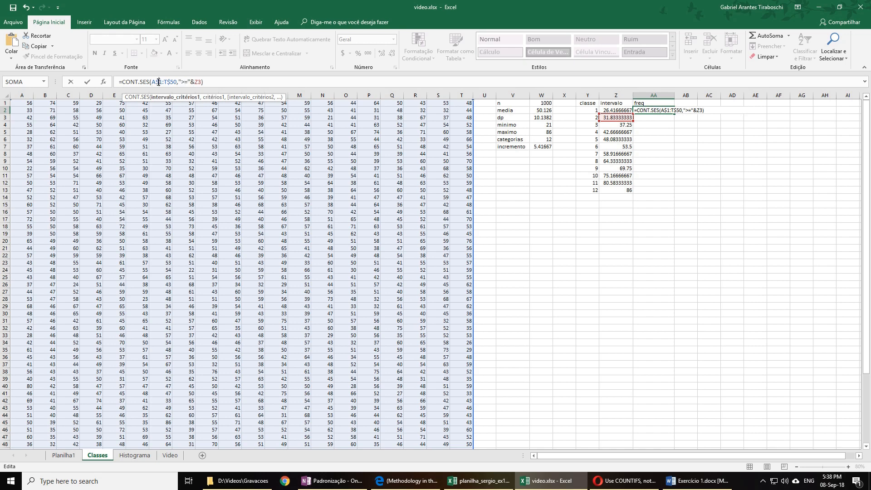
pyautogui.click(184, 82)
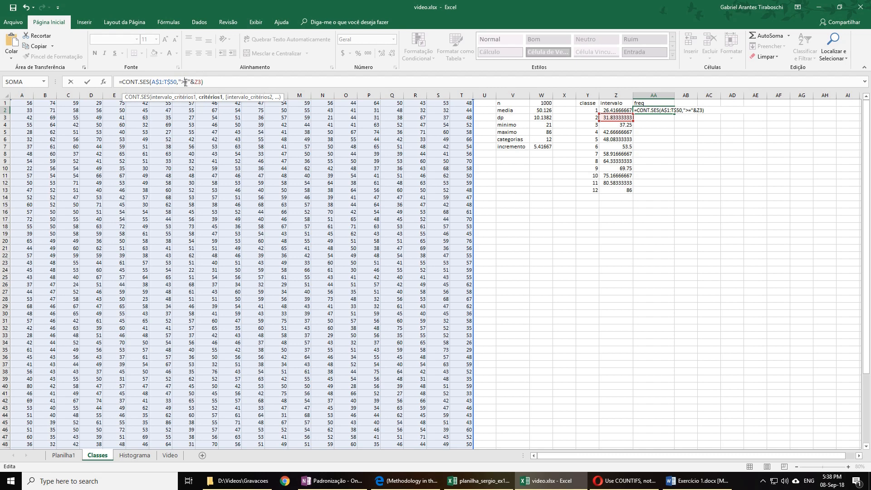
pyautogui.press('BackSpace')
pyautogui.write('<')
# Point the criterion at Z2 and enter =CONT.SES(A$1:T$50,"<="&Z2) in AA2 for the first class.
pyautogui.moveTo(612, 115); pyautogui.dragTo(612, 108)
pyautogui.click(226, 81)
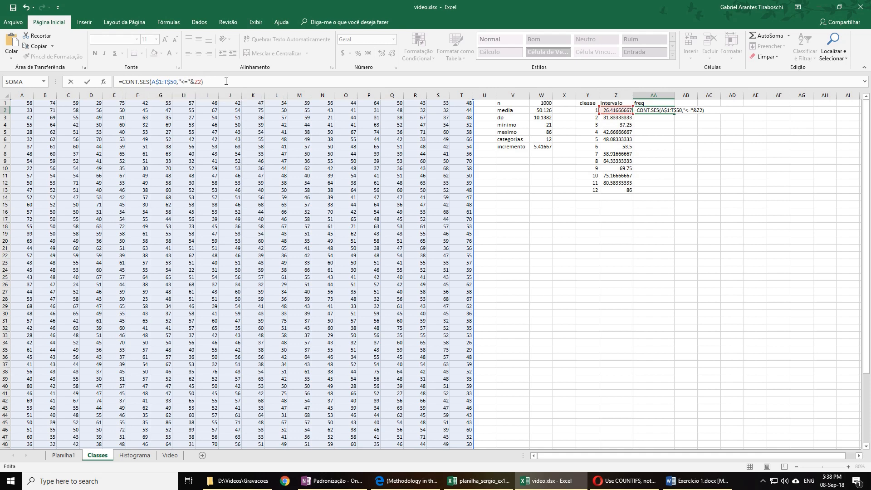
pyautogui.press('Return')
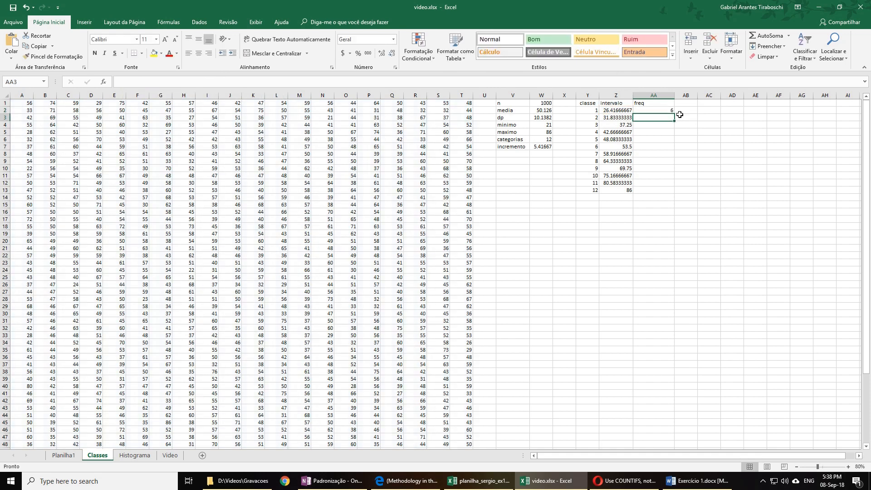
# Review the range and criterion in AA2's CONT.SES formula against the minimum in W4 and the first class limit in Z2.
pyautogui.click(658, 111)
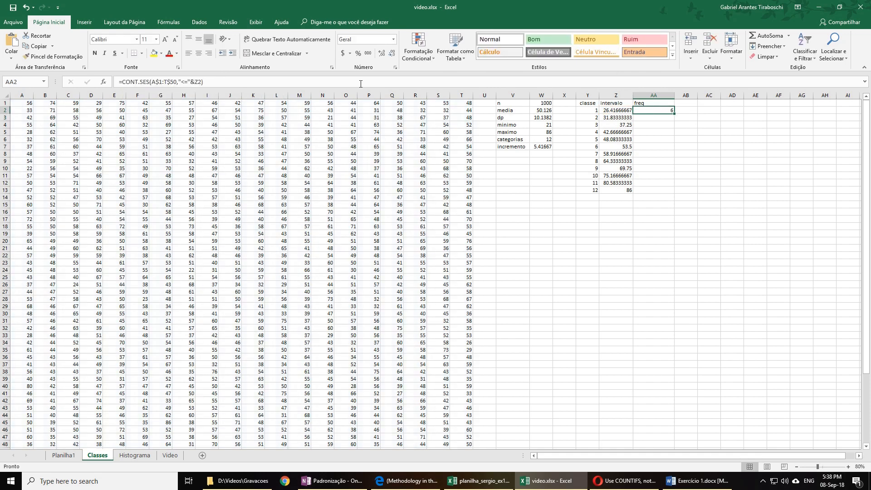
pyautogui.click(160, 82)
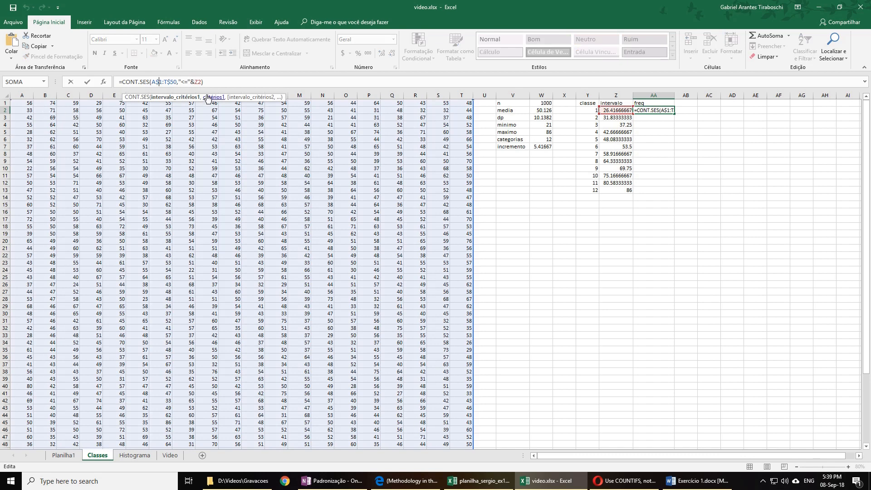
pyautogui.click(185, 81)
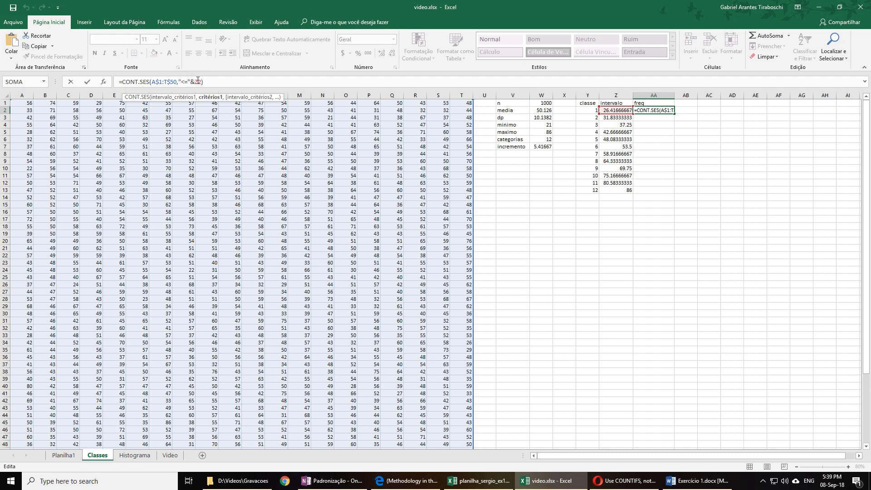
pyautogui.click(259, 81)
pyautogui.press('Return')
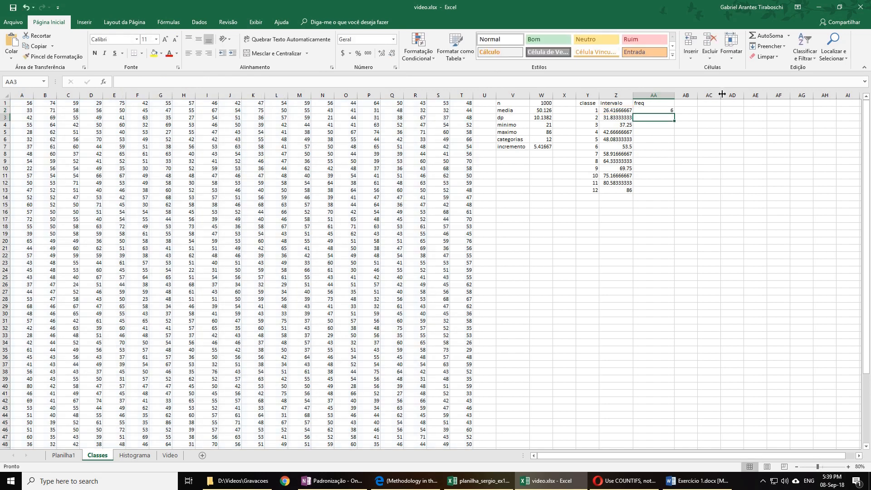
pyautogui.click(544, 126)
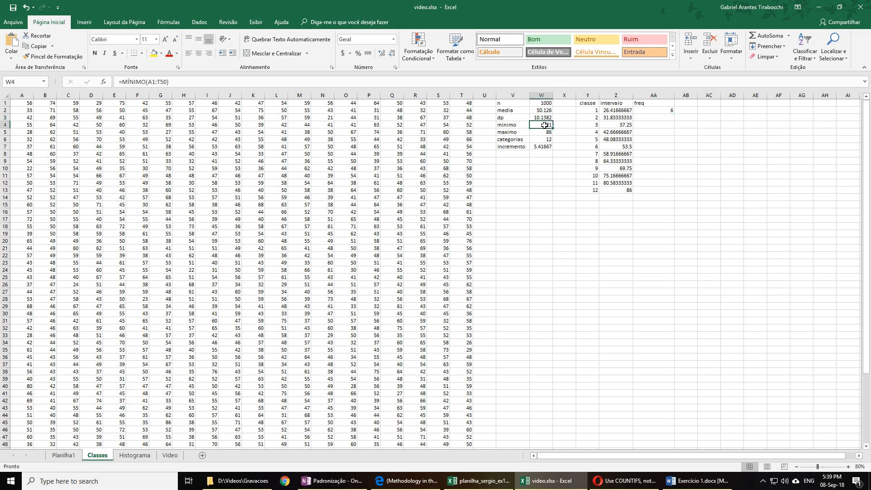
pyautogui.click(602, 112)
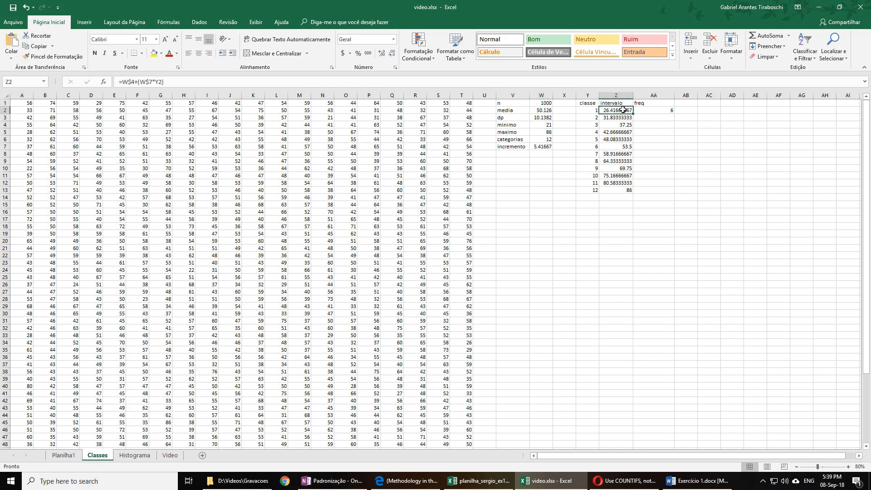
pyautogui.click(658, 110)
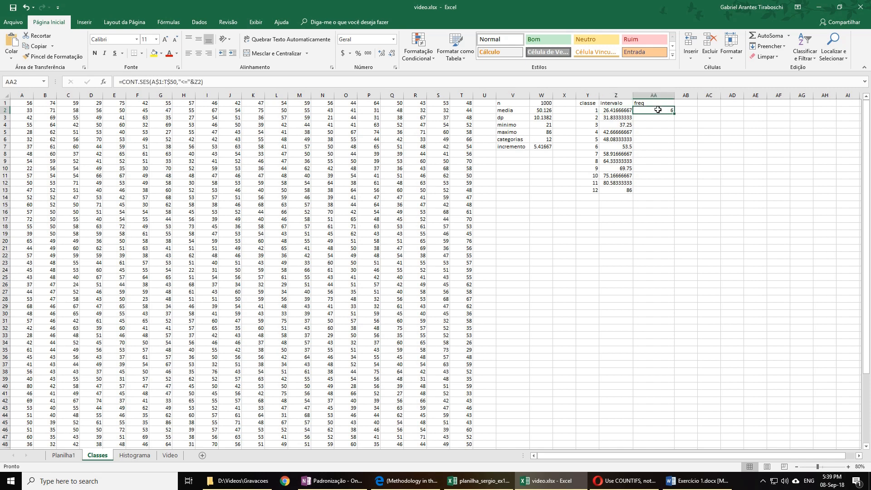
pyautogui.click(362, 79)
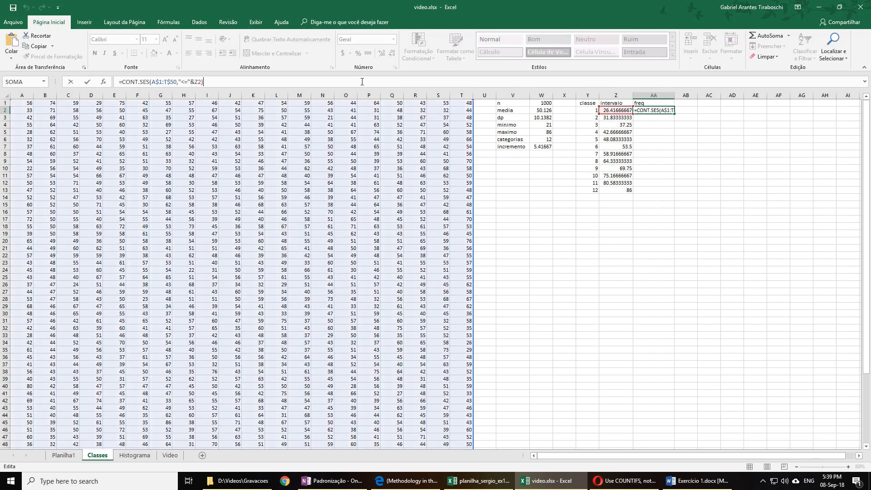
pyautogui.press('Return')
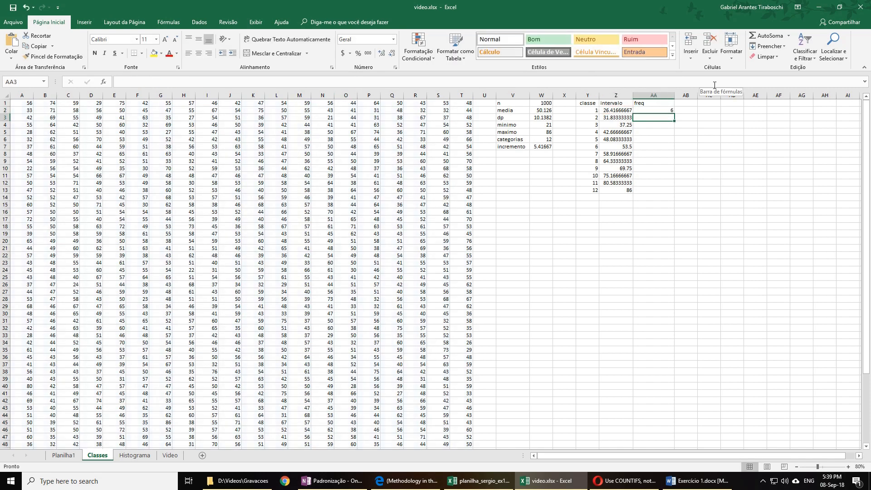
pyautogui.click(654, 111)
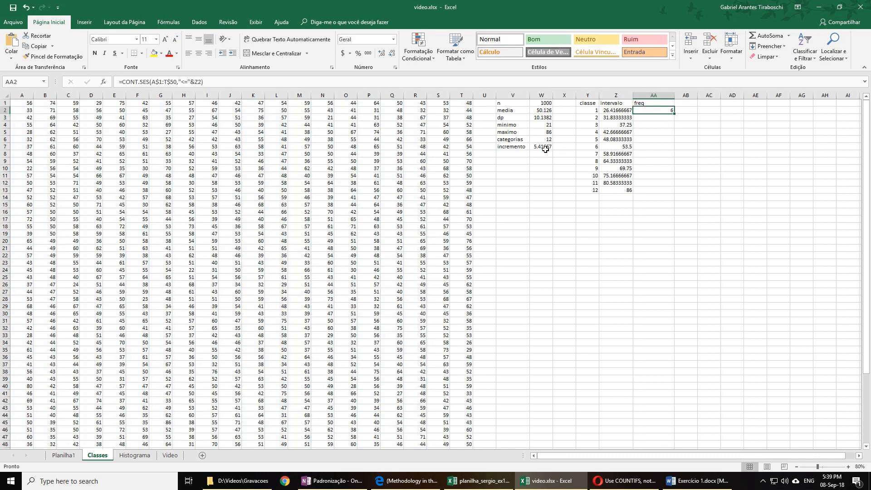
pyautogui.click(544, 125)
pyautogui.click(613, 111)
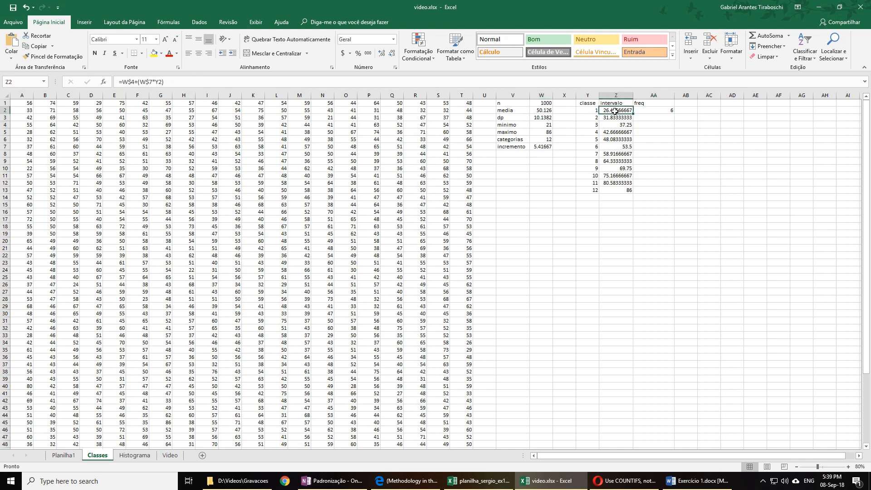
pyautogui.click(651, 108)
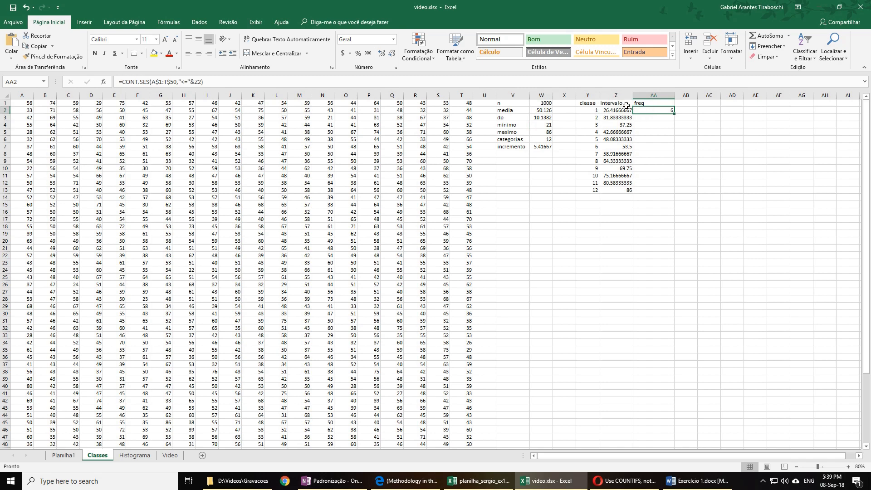
# Enter =CONT.SES(A$1:T$50,"<="&Z3,A$1:T$50,">="&Z2) in AA3 for the second class and fill it down to AA13.
pyautogui.click(655, 118)
pyautogui.click(434, 83)
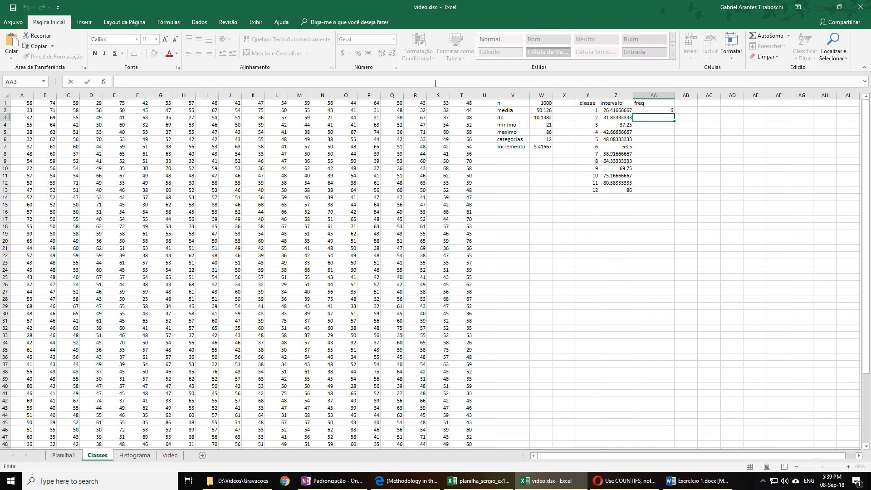
pyautogui.write('=CONT.SES(A$1:T$50,"<="&Z3,A$1:T$50,">="&Z2)')
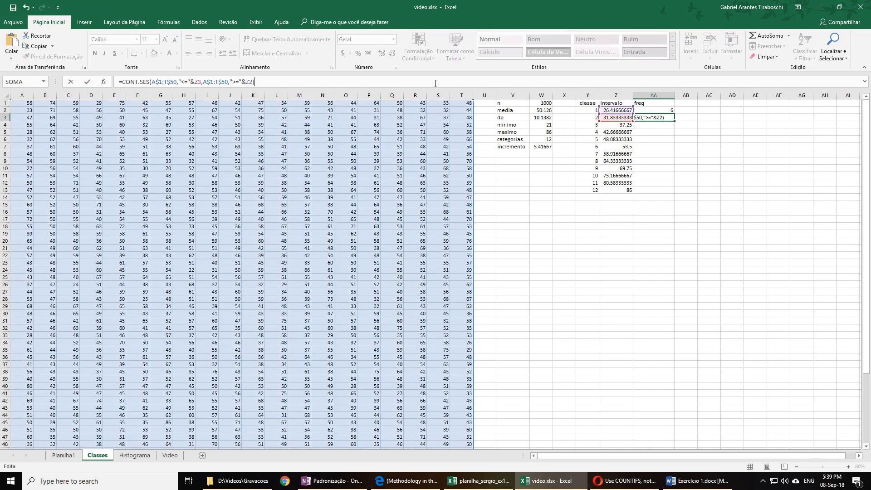
pyautogui.click(160, 80)
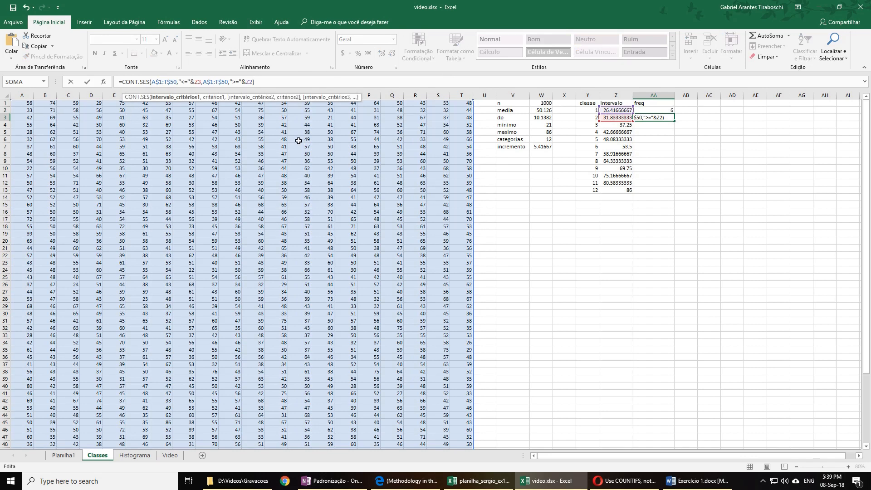
pyautogui.click(198, 82)
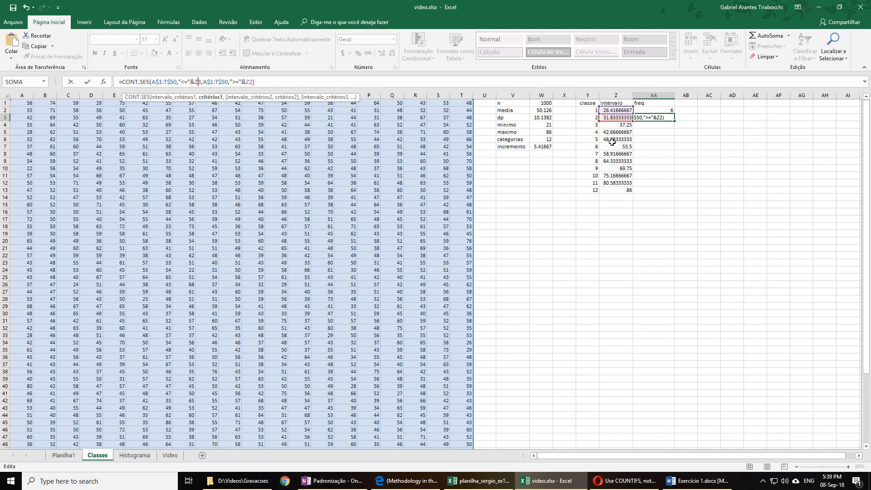
pyautogui.click(248, 81)
pyautogui.click(198, 81)
pyautogui.click(323, 80)
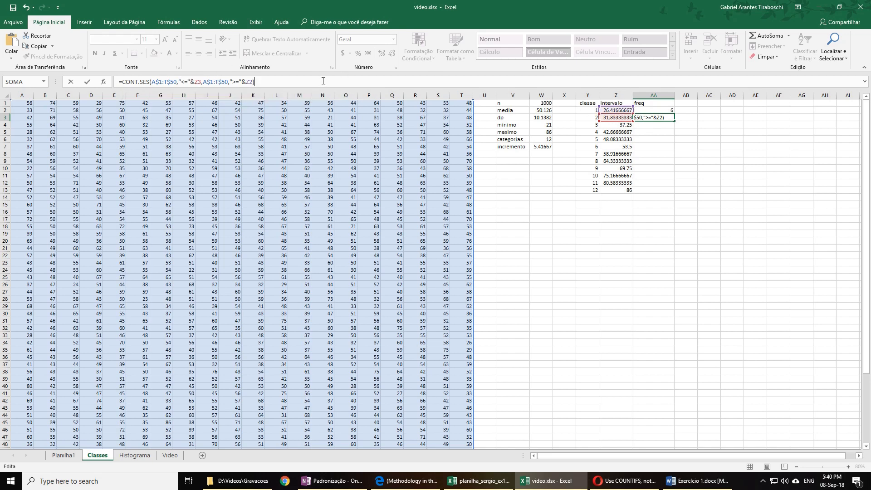
pyautogui.press('Return')
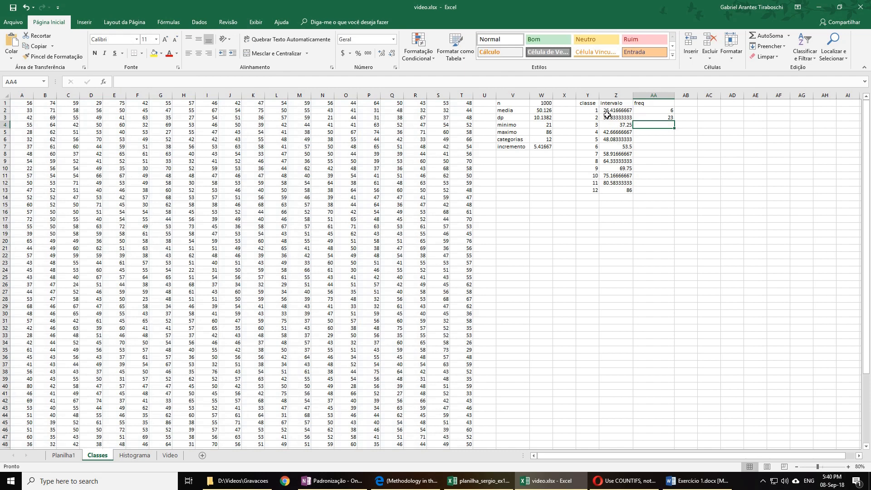
pyautogui.click(664, 117)
pyautogui.moveTo(674, 121); pyautogui.dragTo(667, 194)
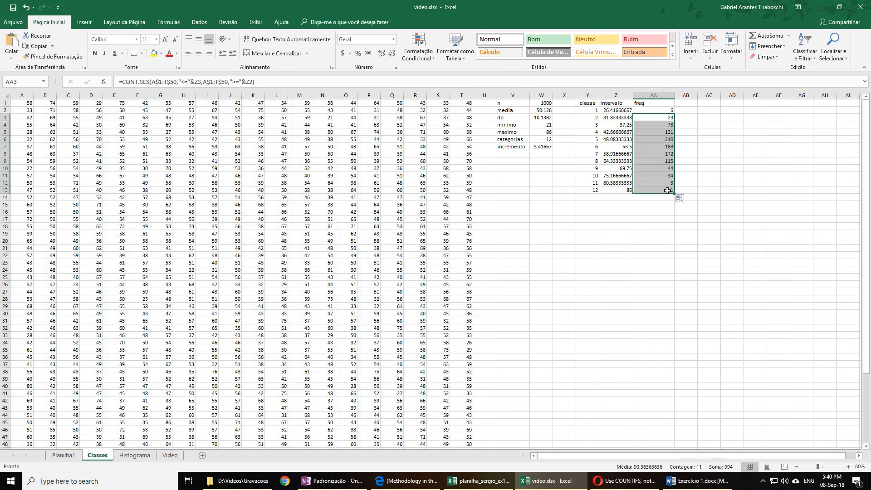
# Review the filled CONT.SES formulas from AA4 to AA11, checking the fixed data range and the interval limits each one references.
pyautogui.click(660, 127)
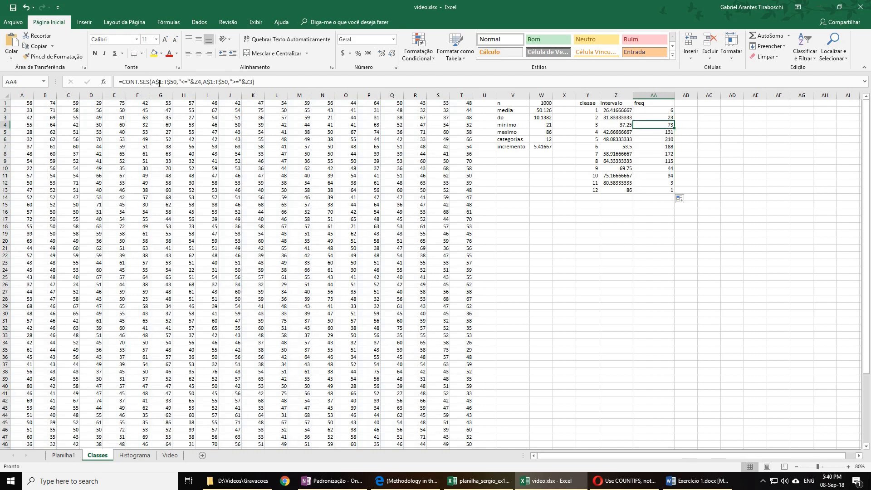
pyautogui.click(159, 82)
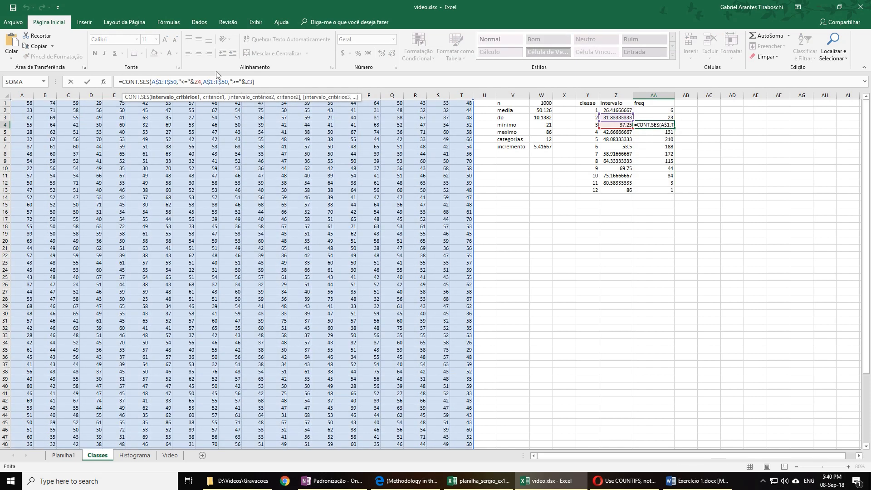
pyautogui.click(286, 82)
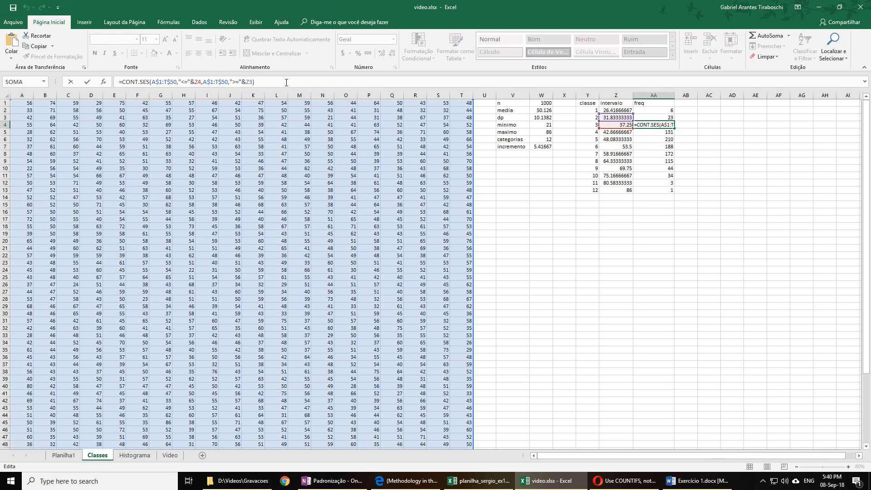
pyautogui.press('Return')
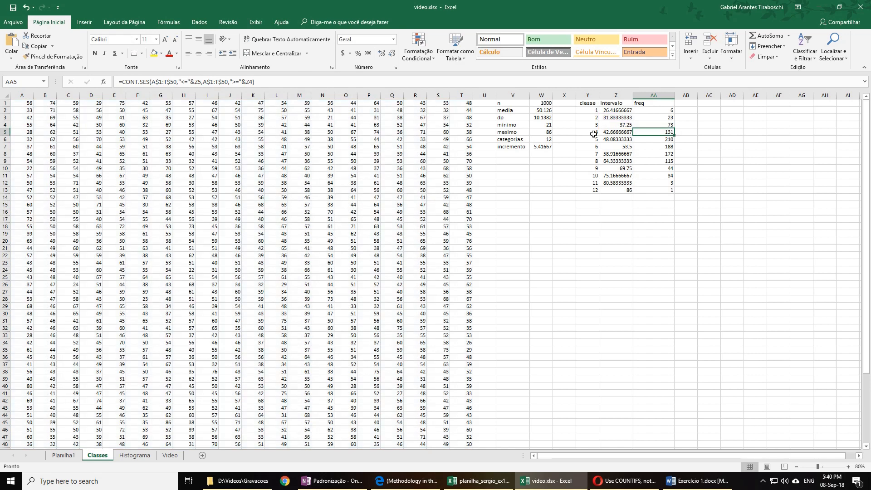
pyautogui.click(657, 125)
pyautogui.click(656, 132)
pyautogui.click(657, 126)
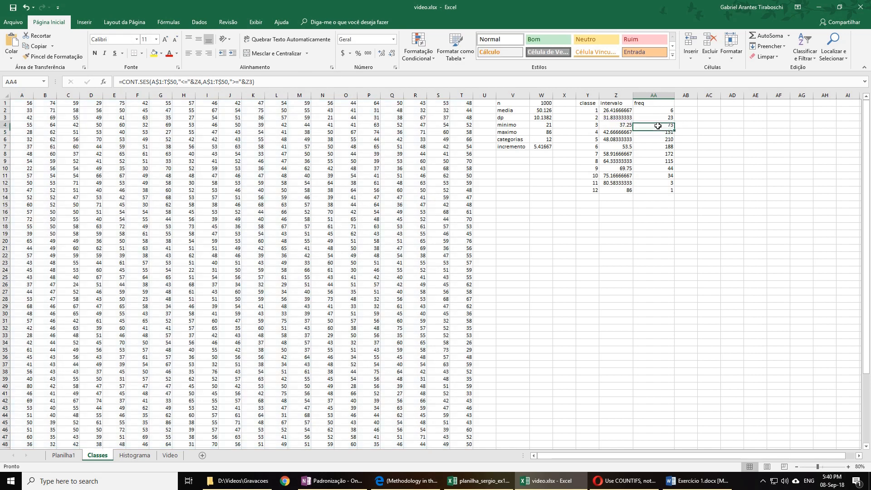
pyautogui.click(658, 133)
pyautogui.click(657, 140)
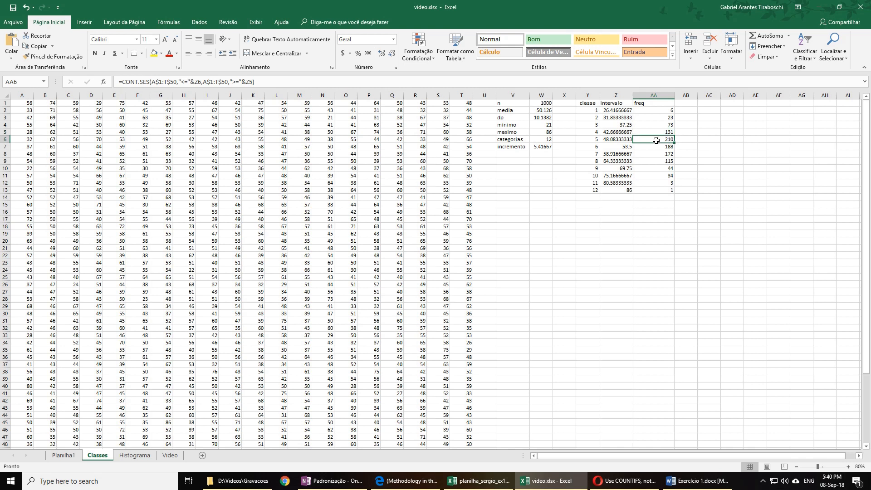
pyautogui.click(658, 132)
pyautogui.click(648, 153)
pyautogui.click(651, 163)
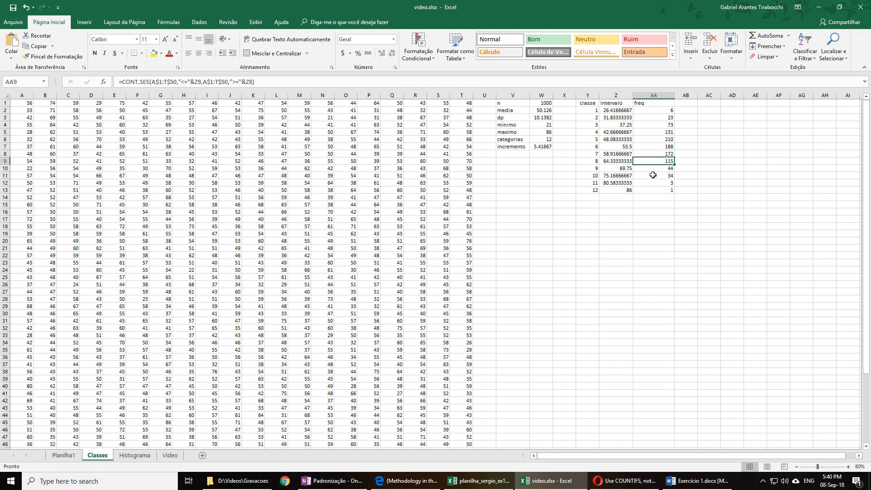
pyautogui.click(653, 175)
pyautogui.click(653, 169)
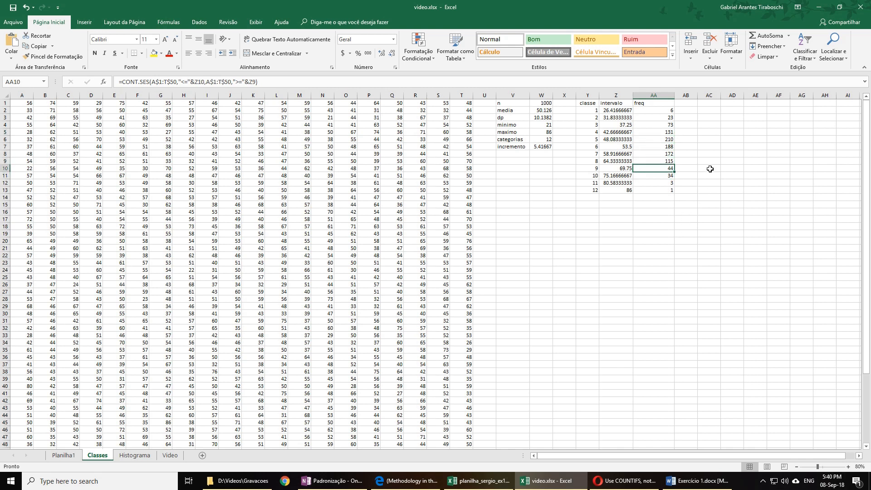
# Add the column header cf(X) in AB1 for the cumulative frequency.
pyautogui.click(687, 105)
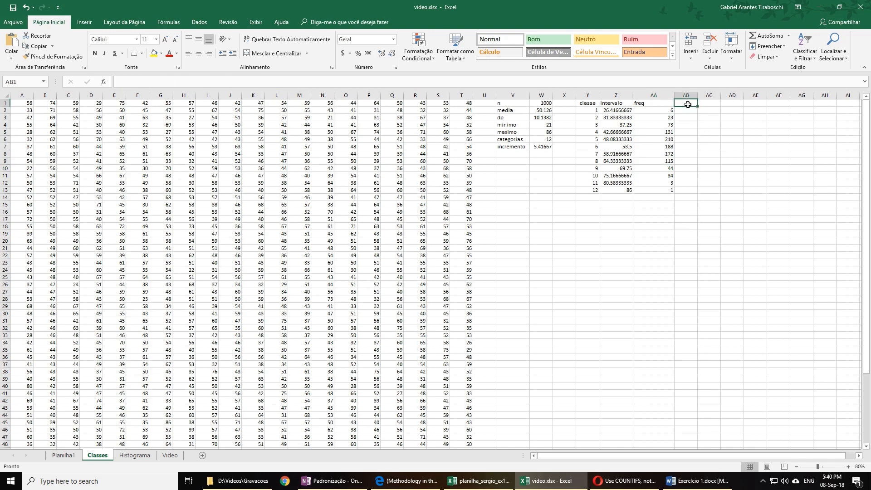
pyautogui.write('cf(X')
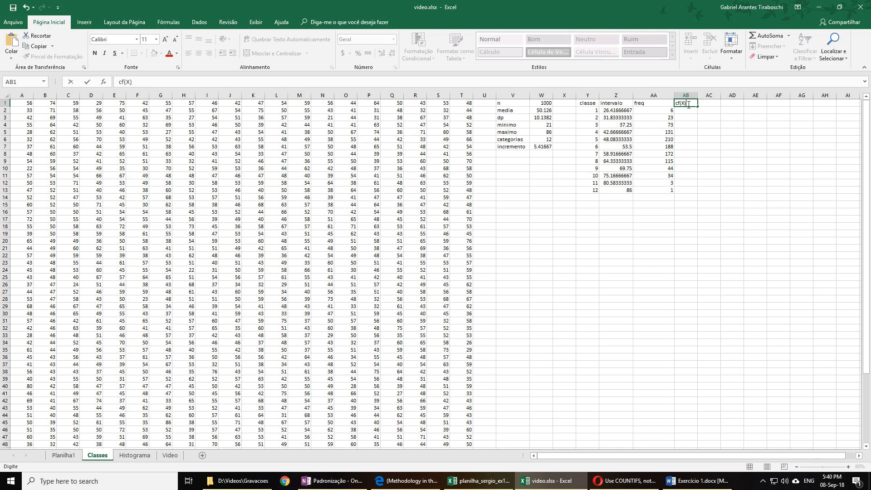
pyautogui.press('Return')
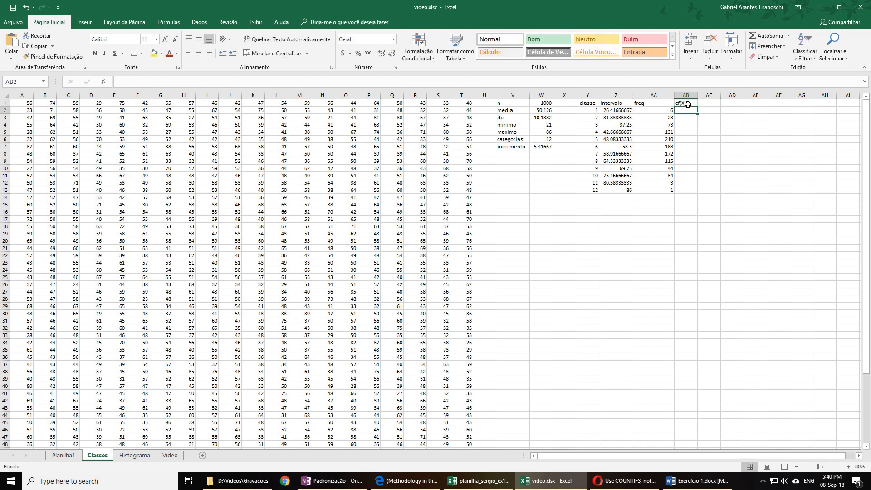
# Start a formula in AB2 with the FREQÜÊNCIA function.
pyautogui.write('=')
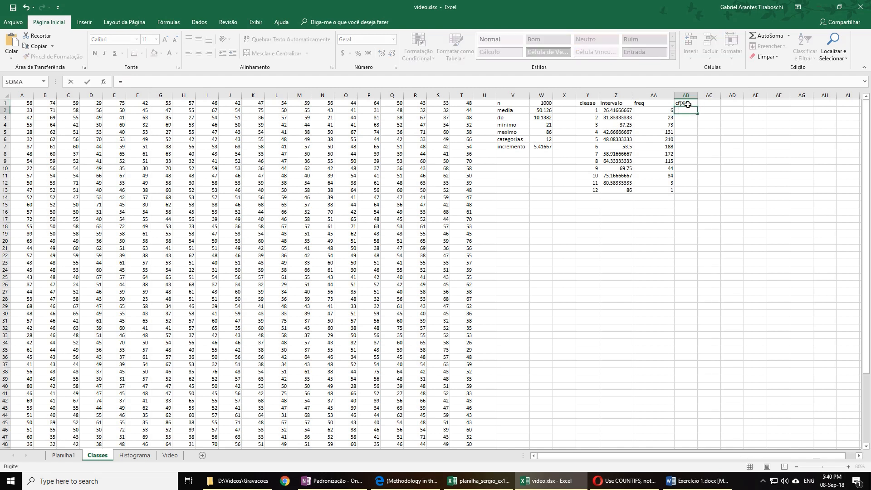
pyautogui.write('fre')
pyautogui.press('Return')
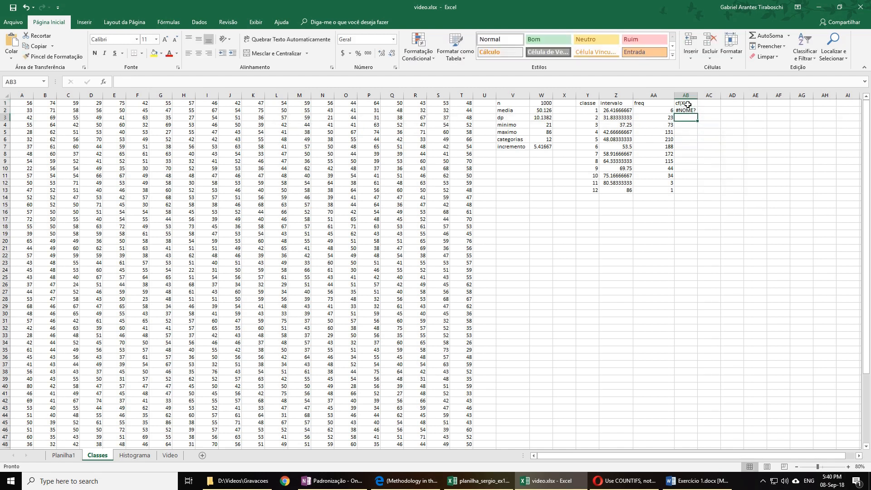
pyautogui.click(687, 111)
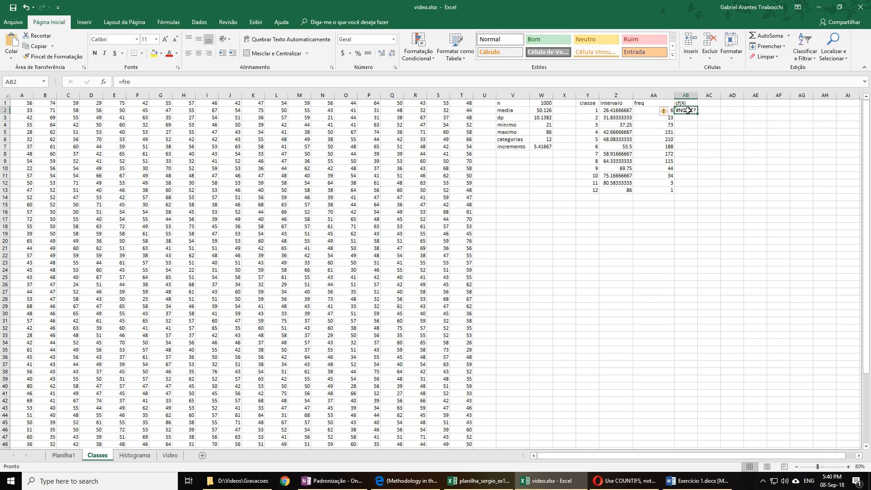
pyautogui.doubleClick(688, 110)
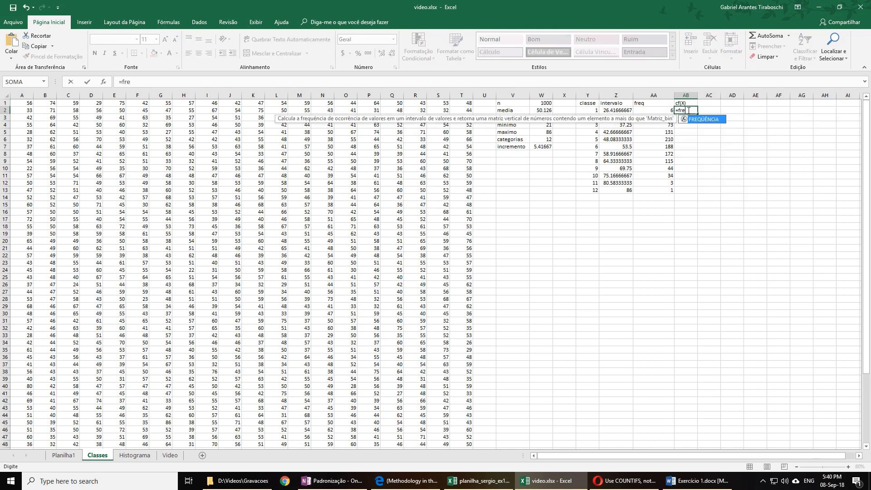
pyautogui.doubleClick(711, 119)
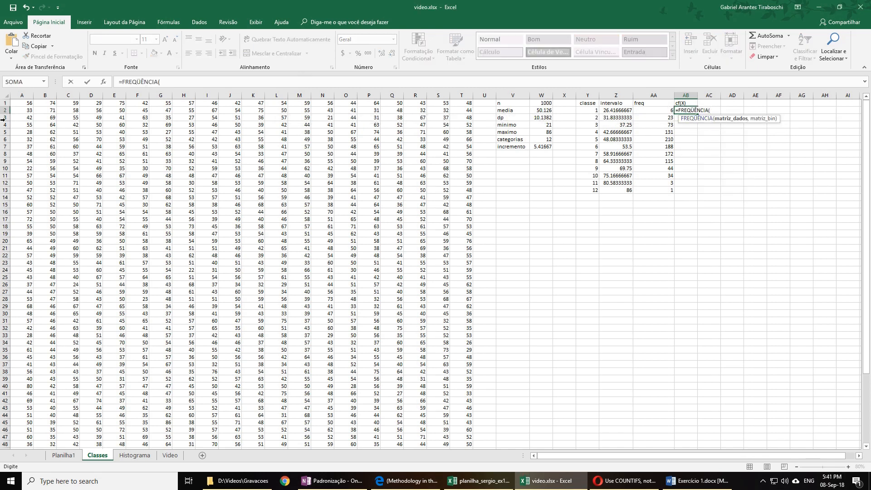
# Complete AB2 as =FREQÜÊNCIA(A$1:T$50,Z2), with fixed data rows and the first class limit, and fill it down to AB13.
pyautogui.moveTo(21, 104); pyautogui.dragTo(464, 439)
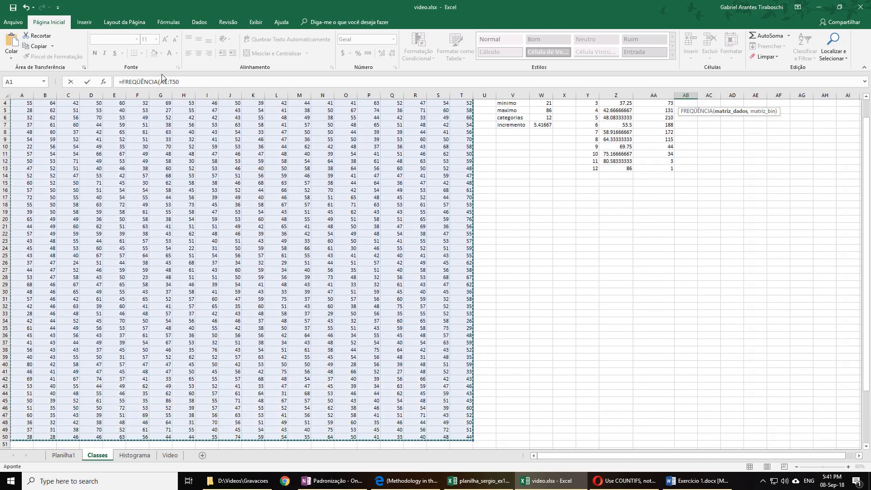
pyautogui.click(167, 80)
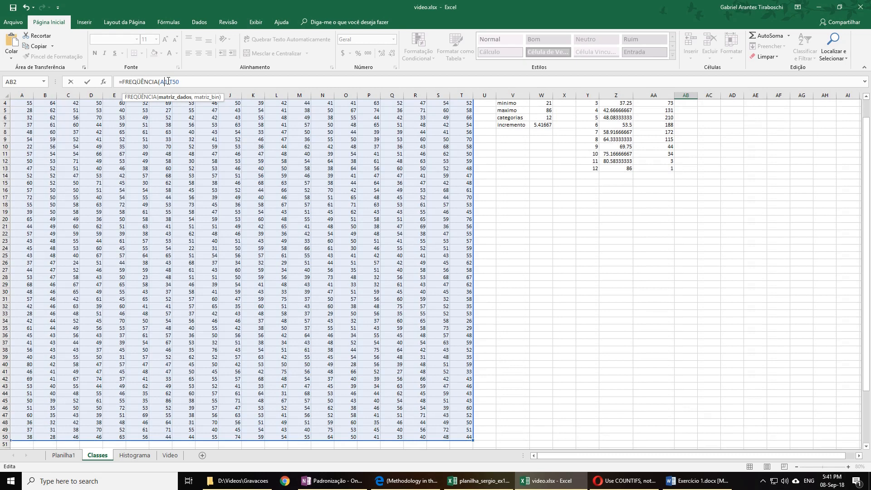
pyautogui.write('50,')
pyautogui.scroll(1, 688, 225)
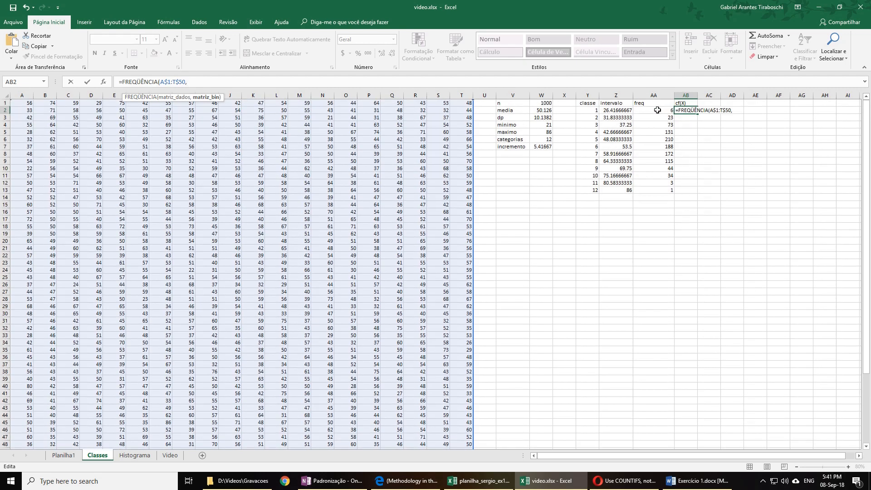
pyautogui.click(614, 110)
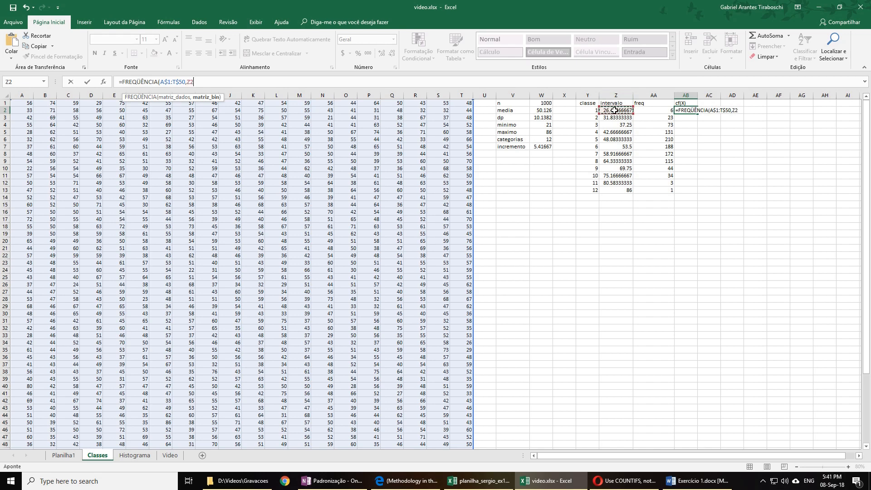
pyautogui.write(')')
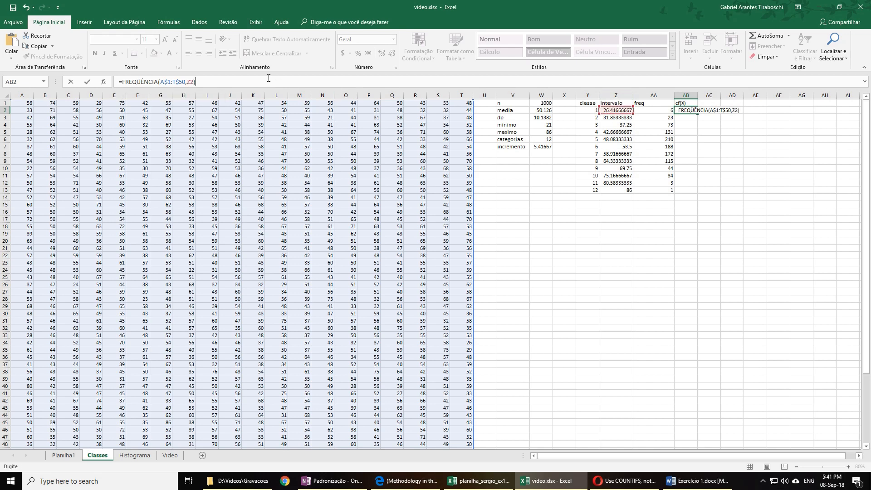
pyautogui.press('Return')
pyautogui.press('Up')
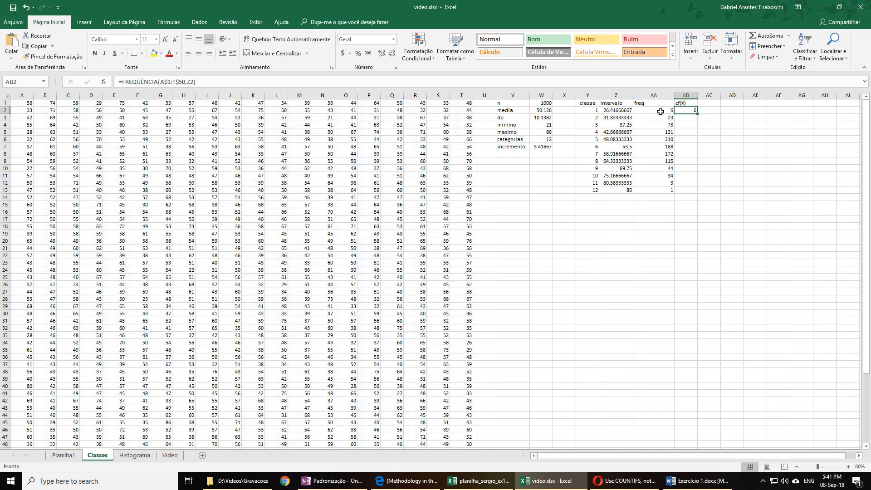
pyautogui.moveTo(698, 113); pyautogui.dragTo(694, 193)
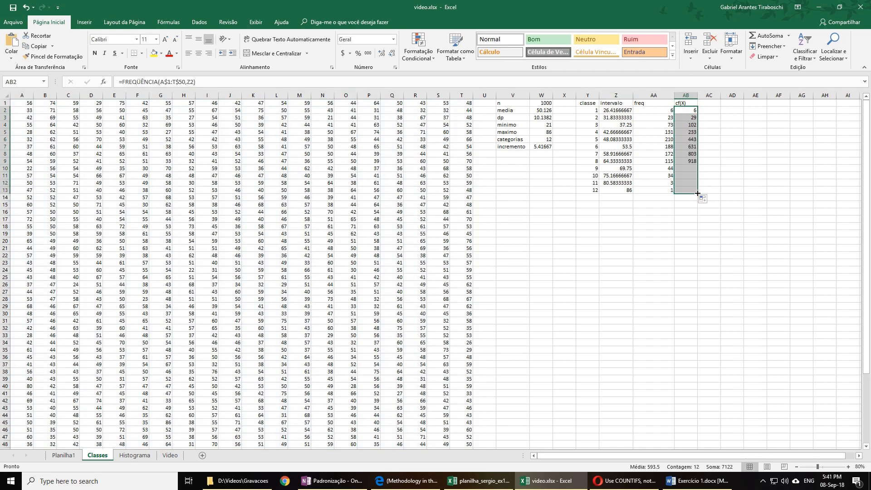
pyautogui.click(689, 190)
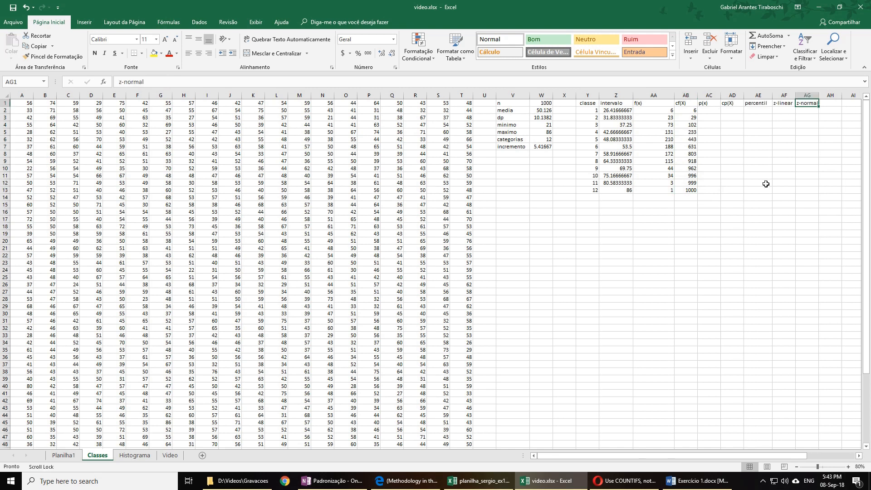
# Review the f(x) formulas for several classes and the empty p(x) and cp(X) columns.
pyautogui.click(654, 109)
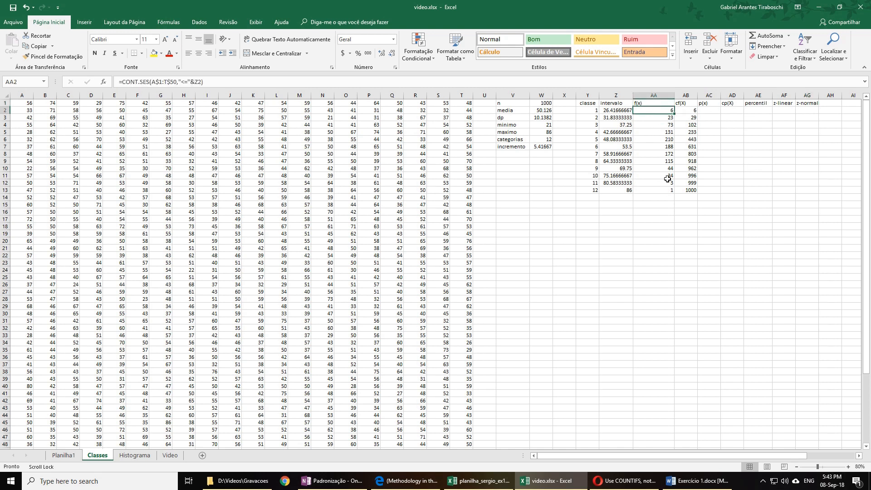
pyautogui.click(658, 155)
pyautogui.click(663, 181)
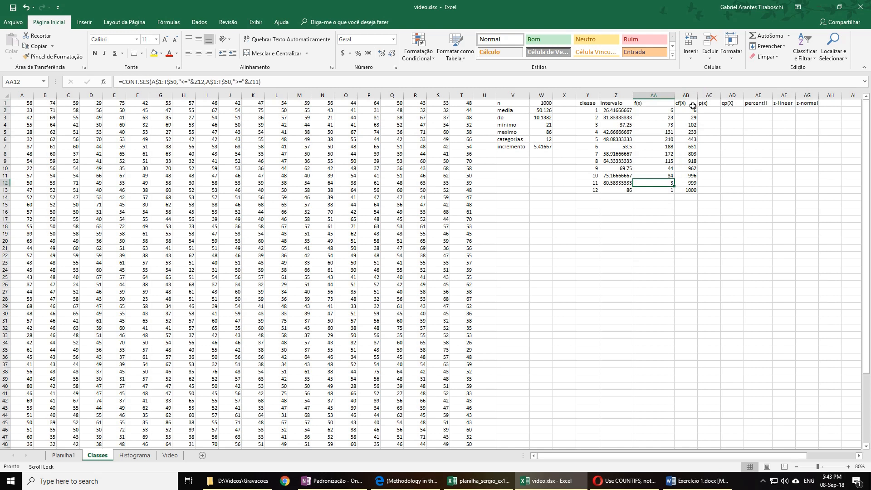
pyautogui.click(712, 104)
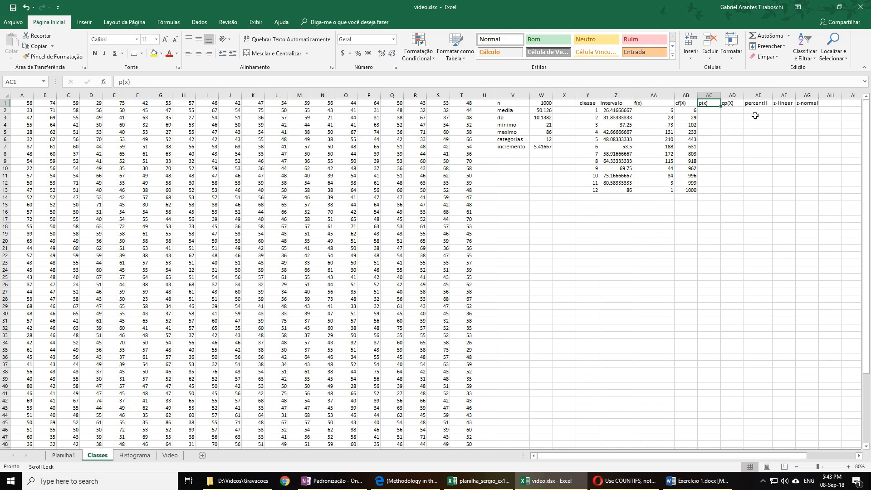
pyautogui.click(729, 109)
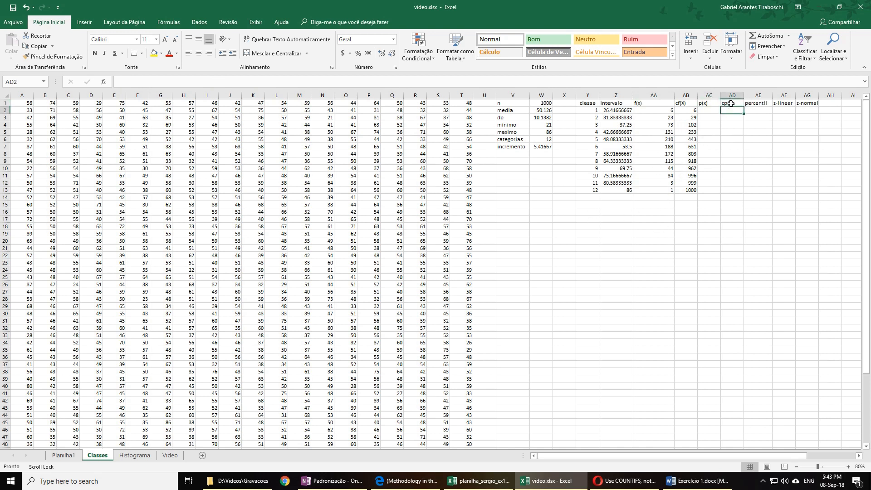
# Review the empty cp(X), percentil and z-linear columns of the frequency table.
pyautogui.click(731, 103)
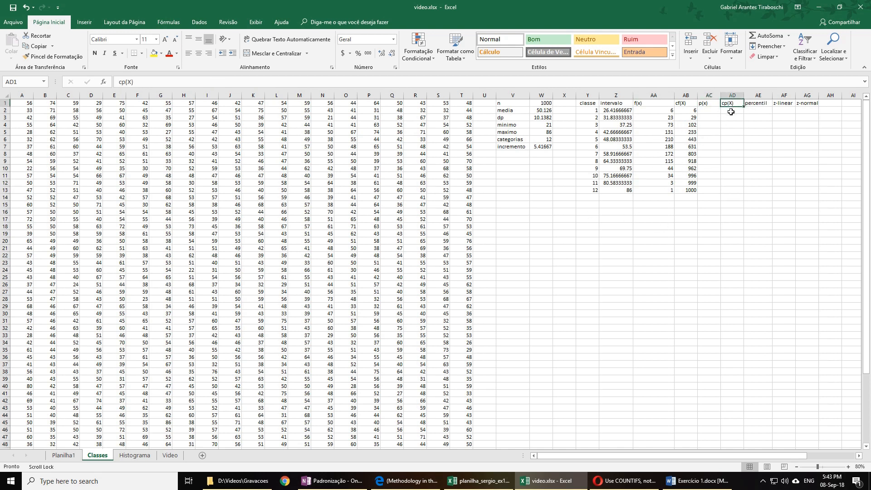
pyautogui.click(728, 110)
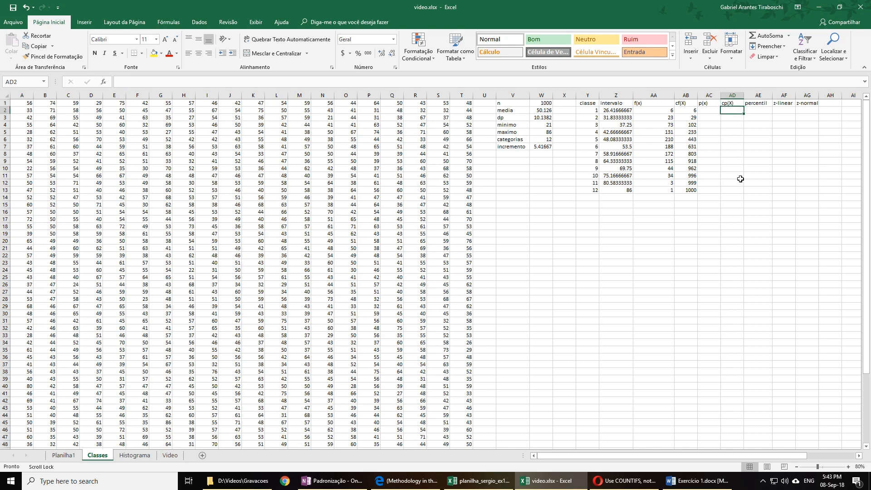
pyautogui.click(729, 181)
pyautogui.click(765, 109)
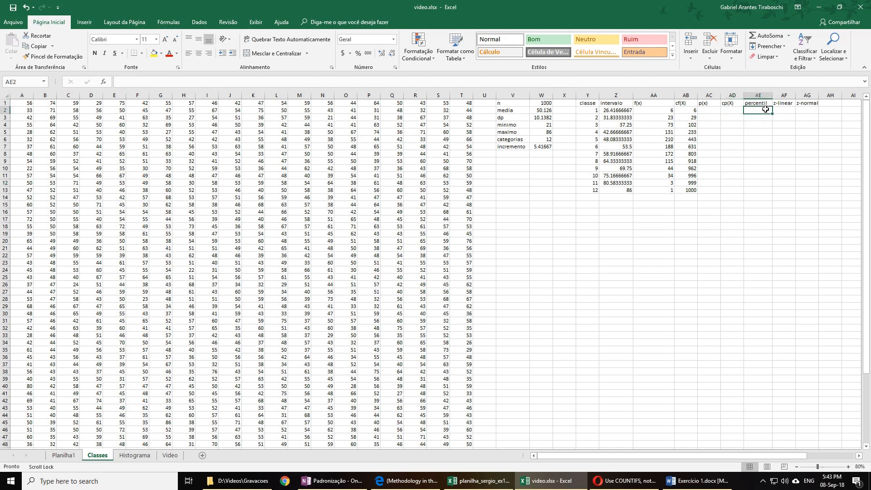
pyautogui.click(757, 182)
pyautogui.click(789, 111)
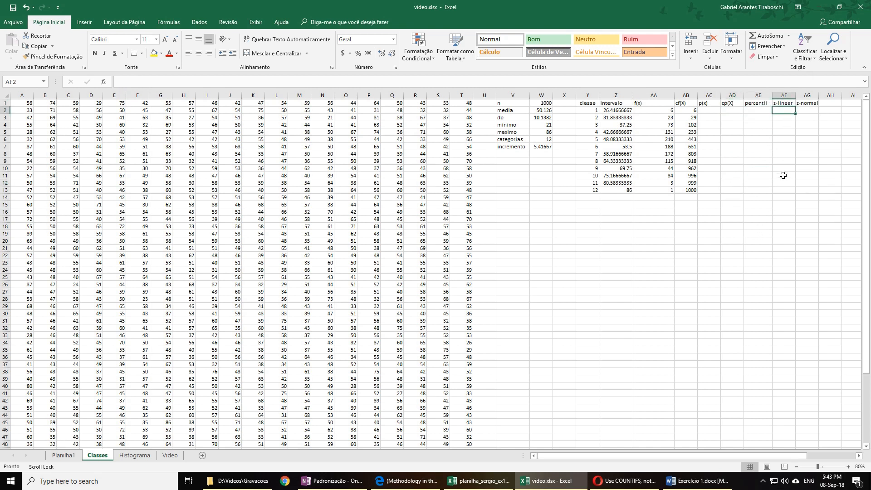
pyautogui.click(784, 176)
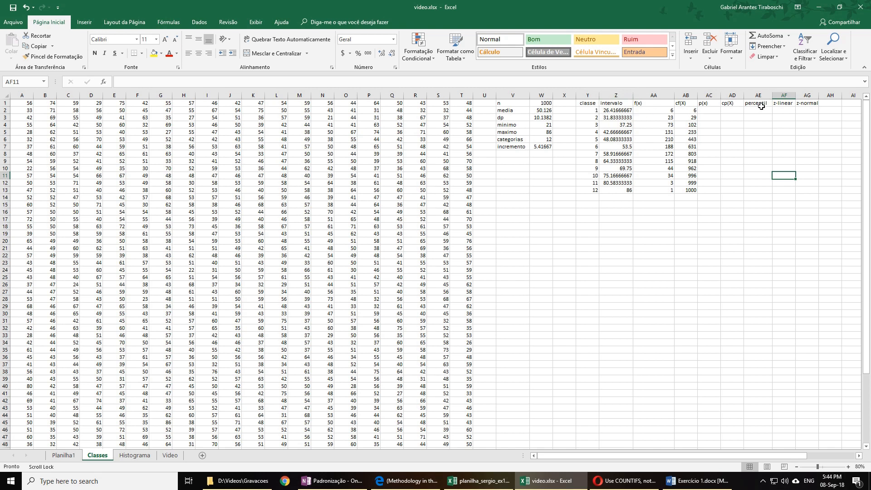
# Review the class numbers in column Y and compare them with the Notas (X) table on the Video sheet.
pyautogui.click(585, 103)
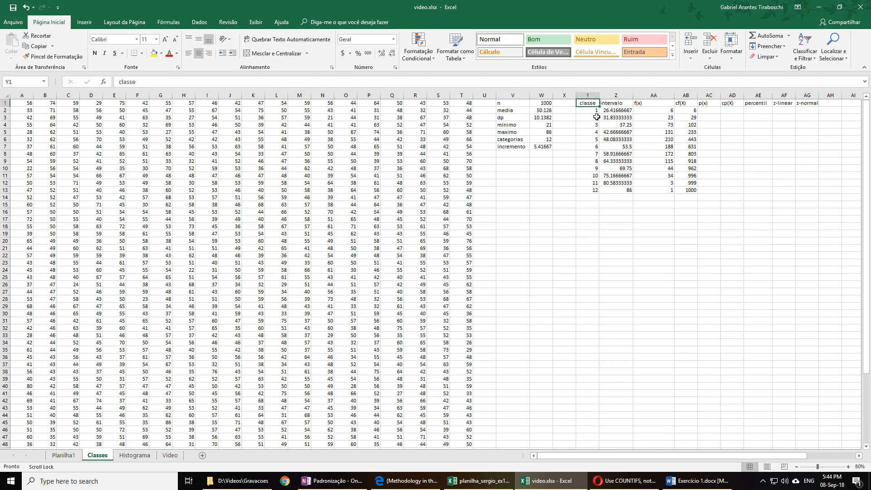
pyautogui.click(591, 119)
pyautogui.click(589, 125)
pyautogui.click(586, 139)
pyautogui.click(582, 182)
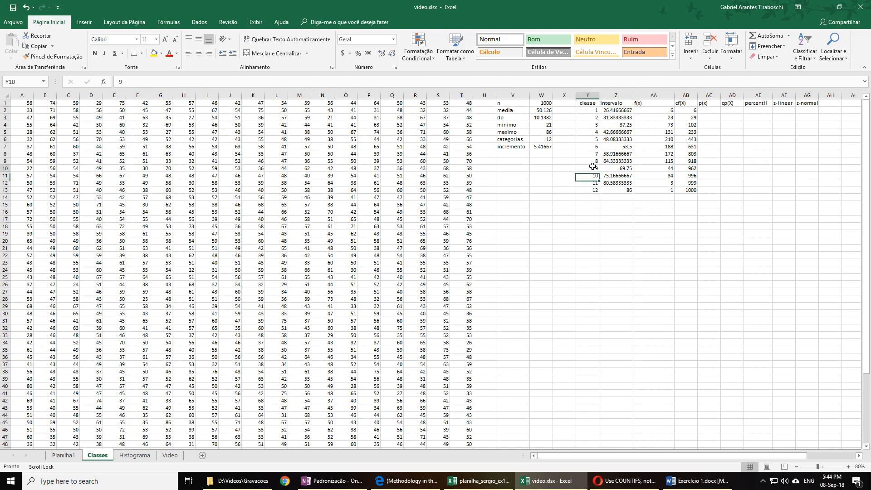
pyautogui.click(591, 125)
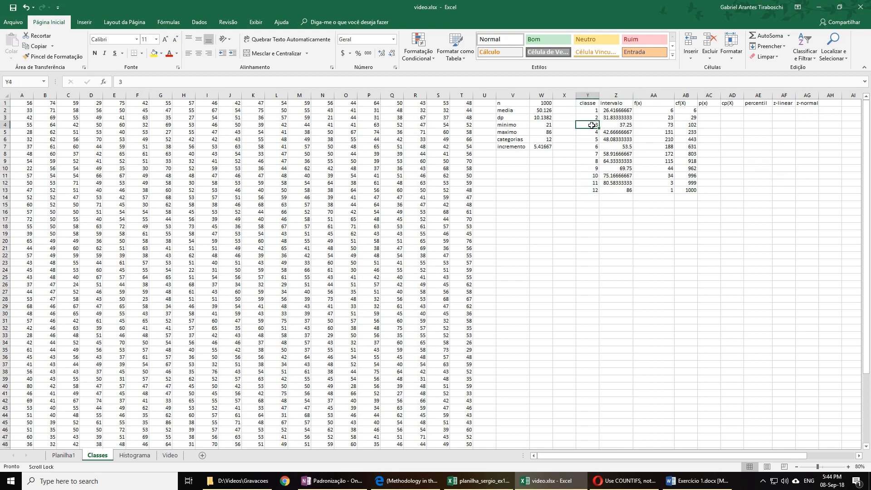
pyautogui.click(167, 454)
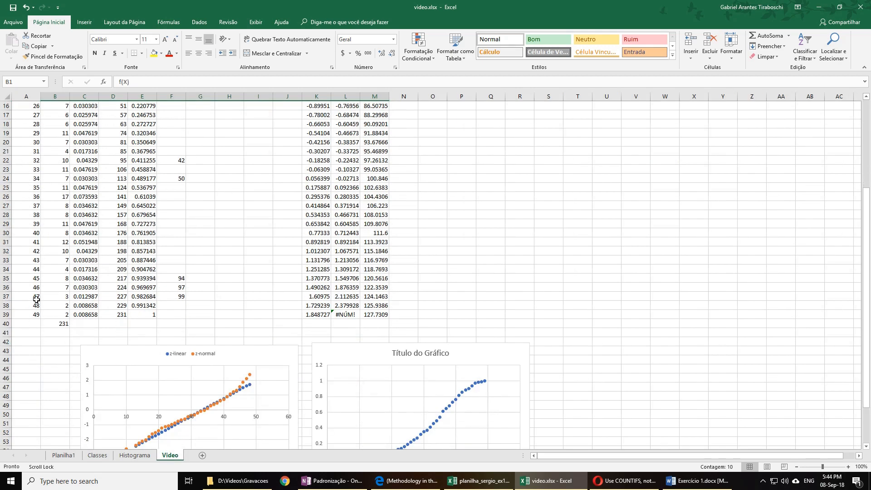
pyautogui.scroll(5, 36, 299)
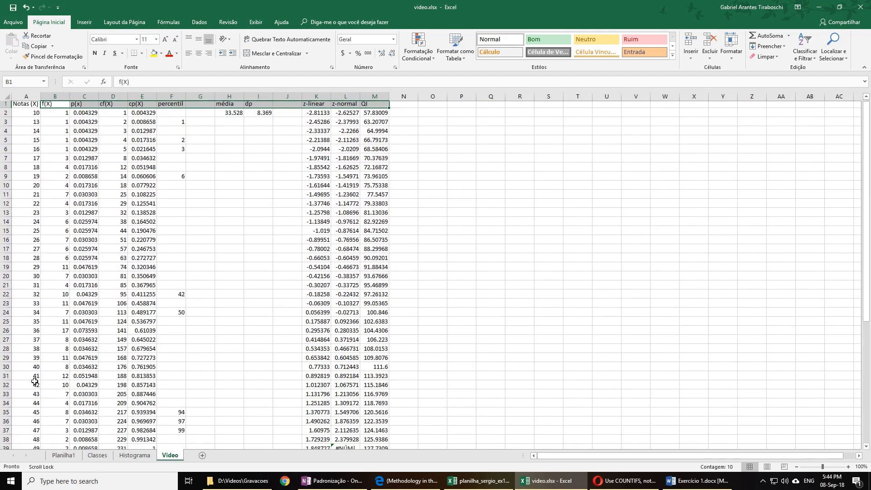
pyautogui.scroll(-1, 35, 381)
pyautogui.click(97, 455)
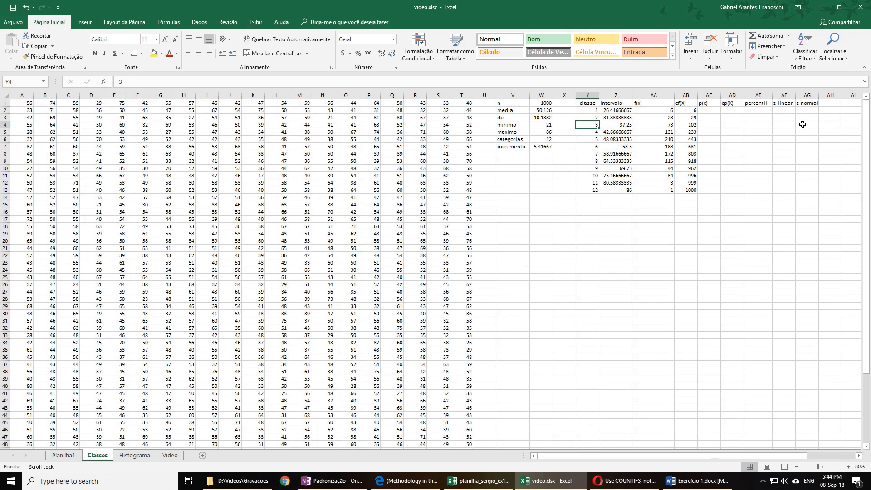
# Switch to the Exercício 1 document in Word, read items (a) and (b), and return to the video.xlsx workbook.
pyautogui.hotkey('alt', 'Tab')
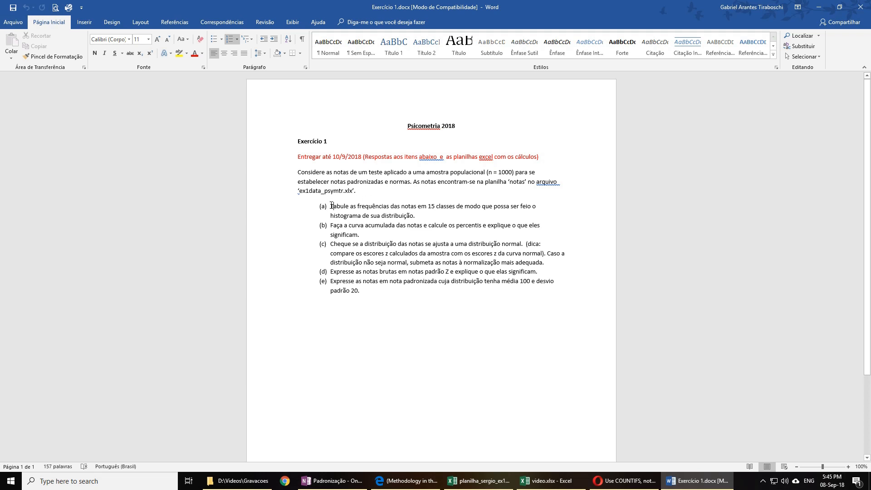
pyautogui.moveTo(332, 206); pyautogui.dragTo(452, 207)
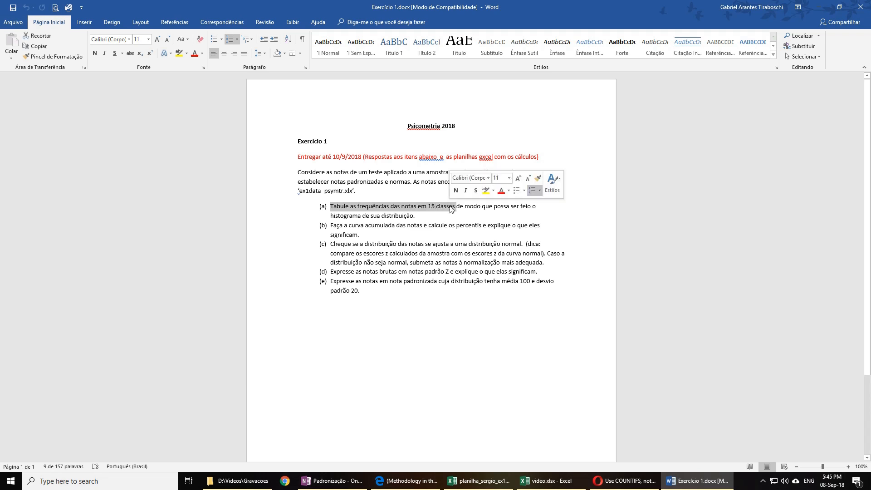
pyautogui.click(371, 226)
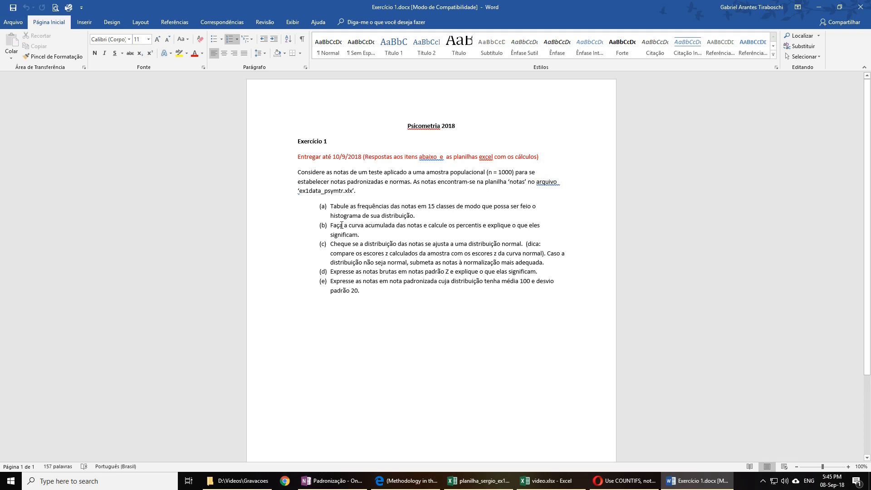
pyautogui.moveTo(341, 224); pyautogui.dragTo(423, 226)
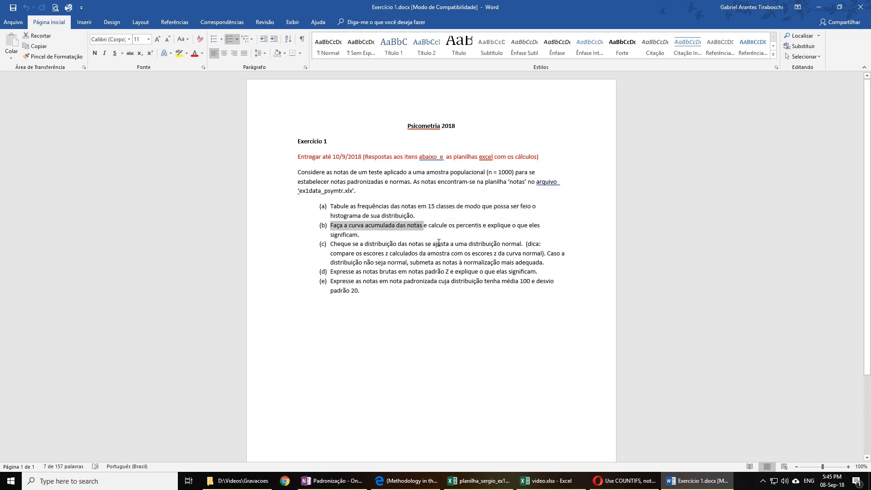
pyautogui.click(410, 212)
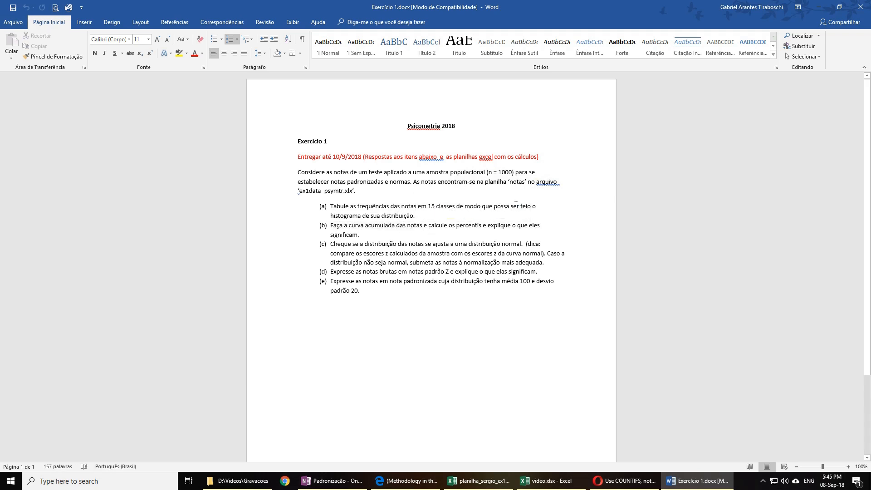
pyautogui.click(546, 480)
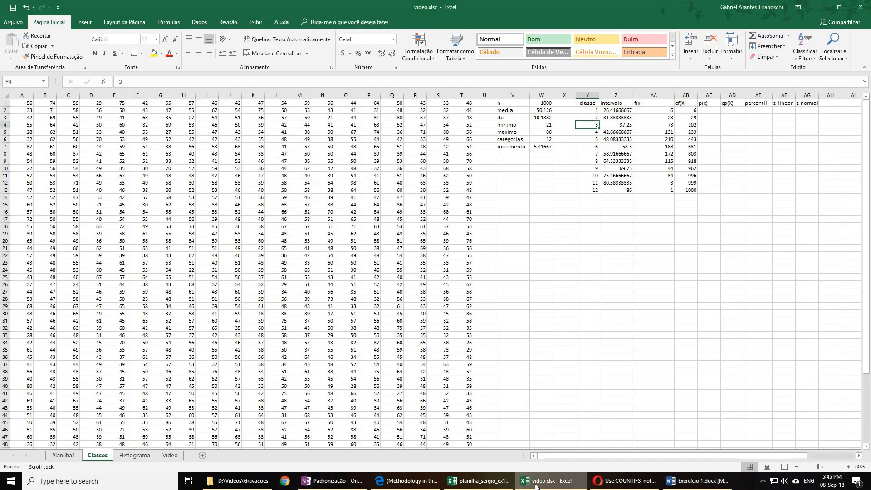
pyautogui.click(501, 484)
pyautogui.click(546, 480)
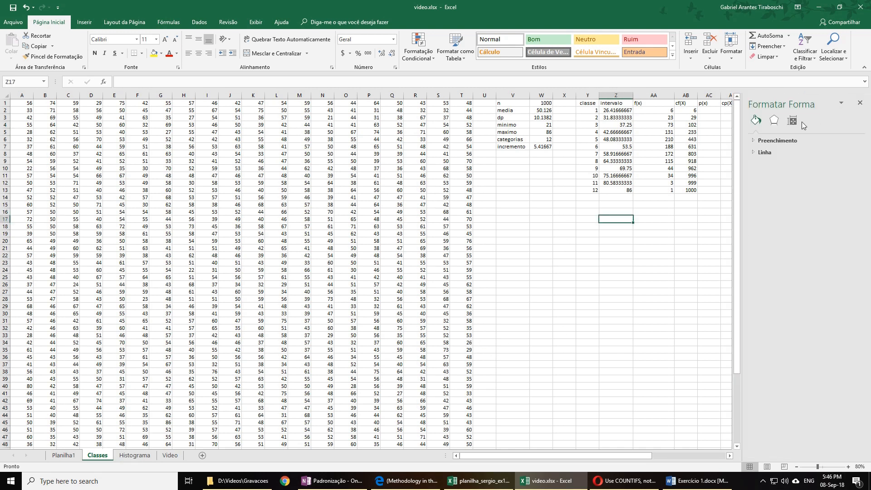
# Insert a histogram chart from the f(x) data in AA1:AA13 and place it below the summary and frequency tables.
pyautogui.click(692, 210)
pyautogui.click(860, 102)
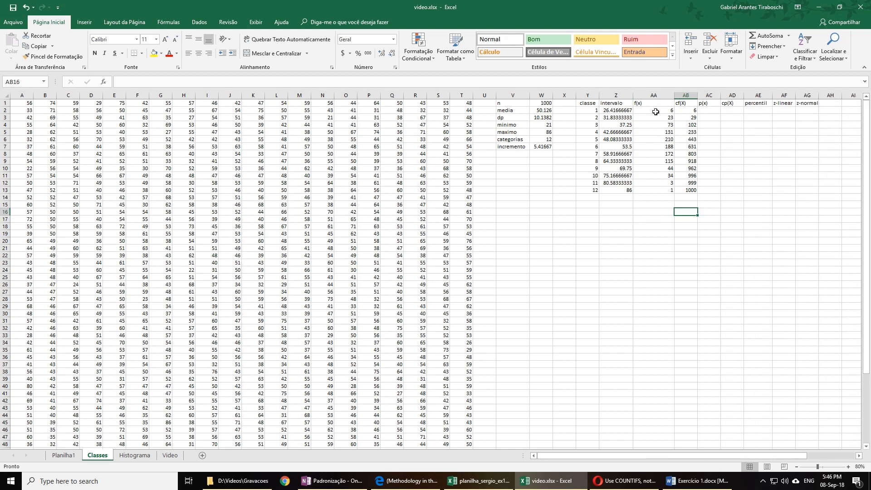
pyautogui.moveTo(657, 110); pyautogui.dragTo(655, 191)
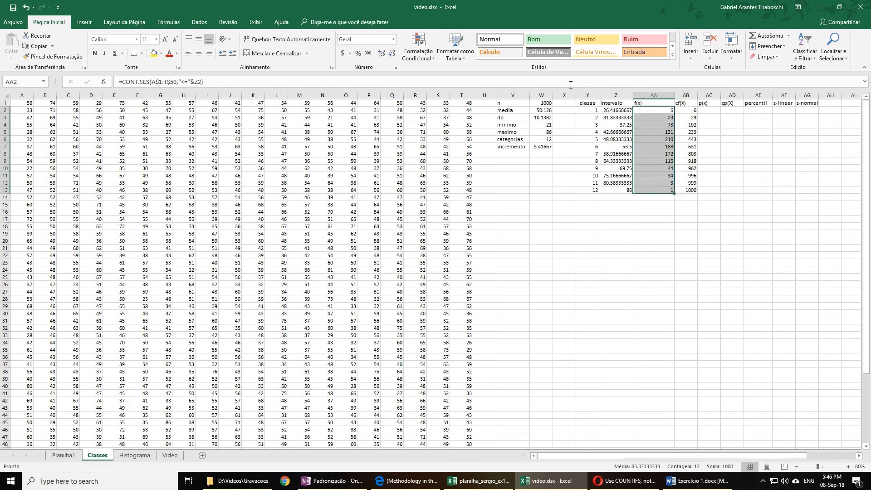
pyautogui.moveTo(644, 104); pyautogui.dragTo(655, 191)
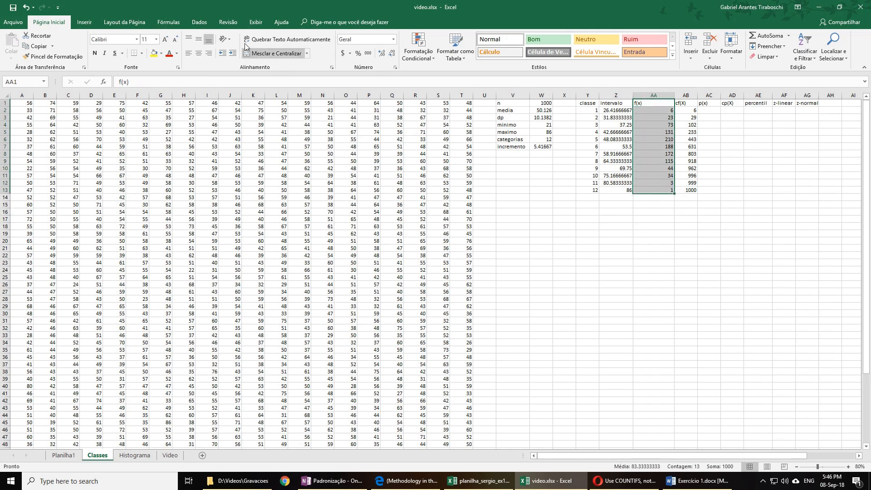
pyautogui.click(84, 22)
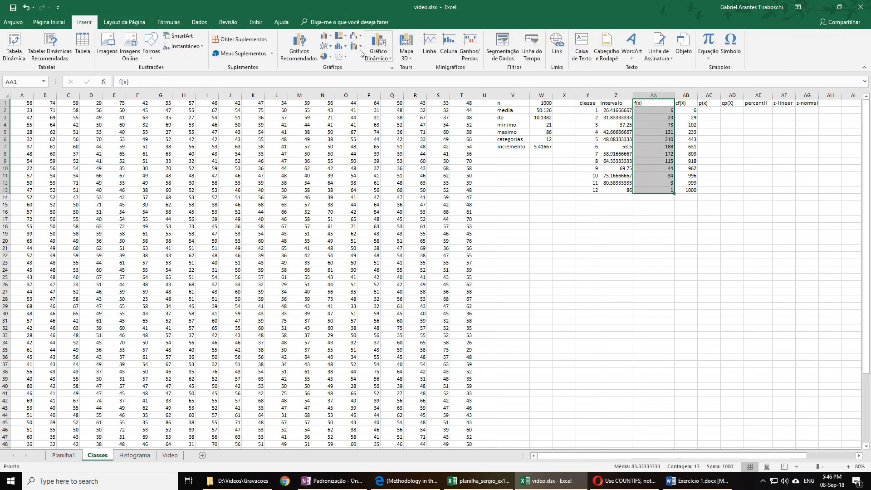
pyautogui.click(340, 47)
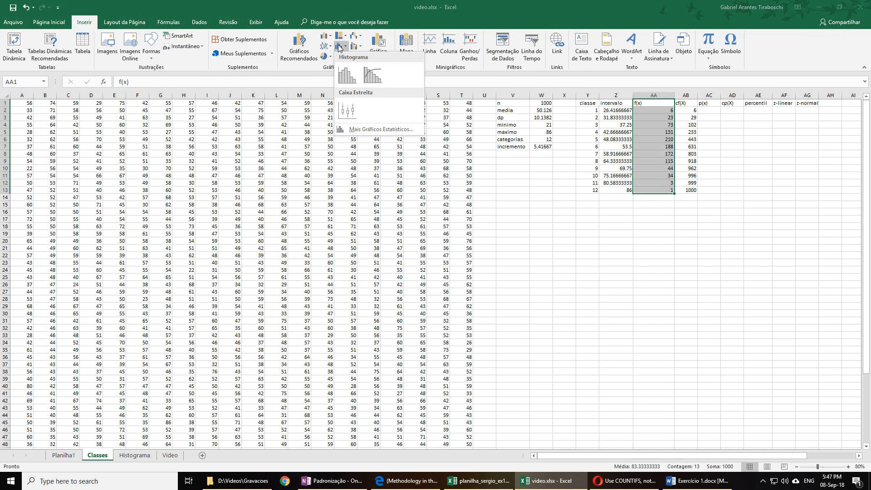
pyautogui.click(343, 75)
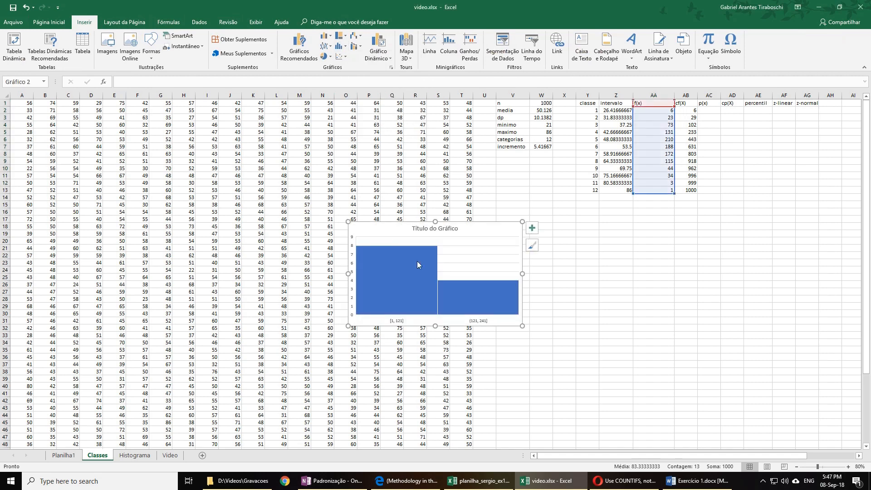
pyautogui.moveTo(472, 230); pyautogui.dragTo(615, 215)
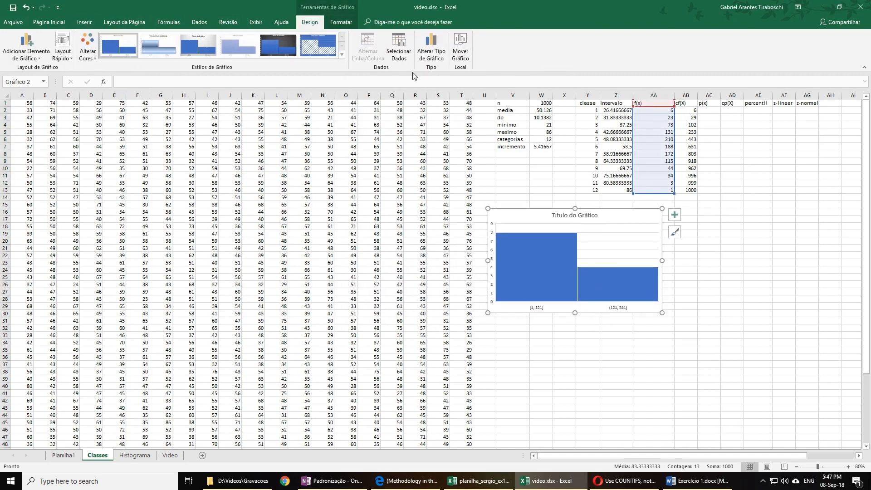
# Set the histogram's horizontal axis labels to the interval limits in Z2:Z13.
pyautogui.click(398, 50)
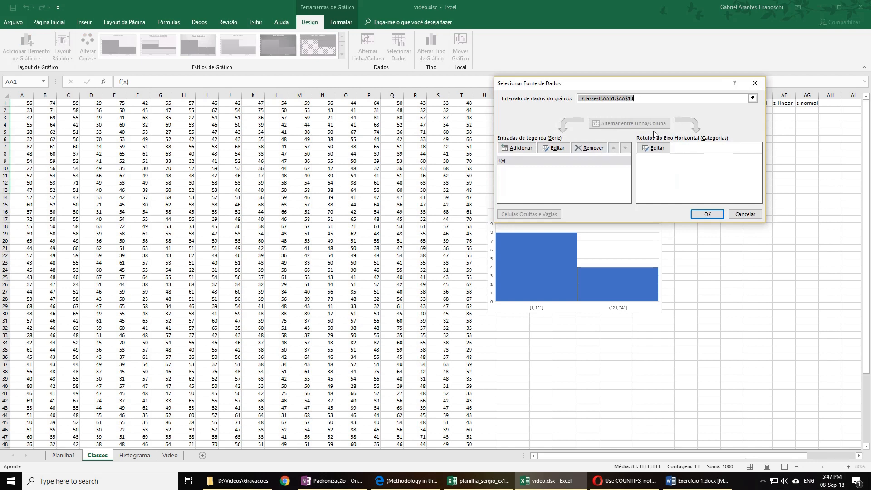
pyautogui.click(652, 148)
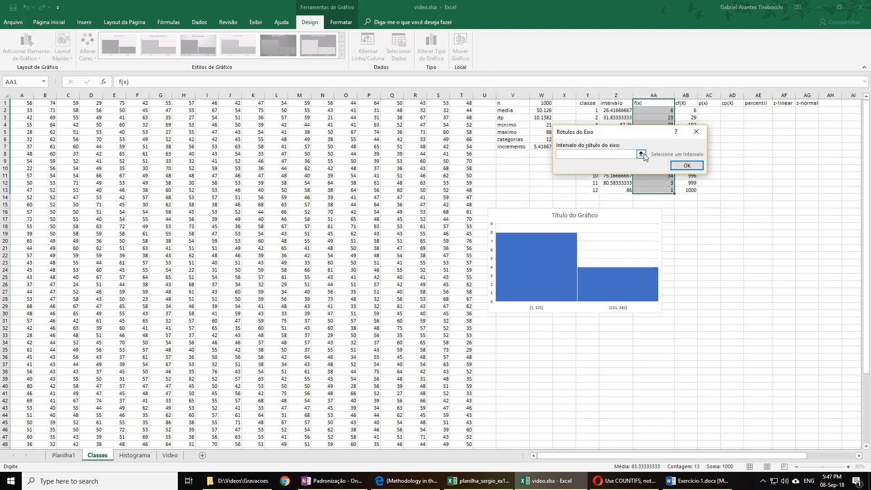
pyautogui.click(640, 154)
pyautogui.moveTo(567, 132); pyautogui.dragTo(396, 111)
pyautogui.moveTo(609, 110); pyautogui.dragTo(621, 190)
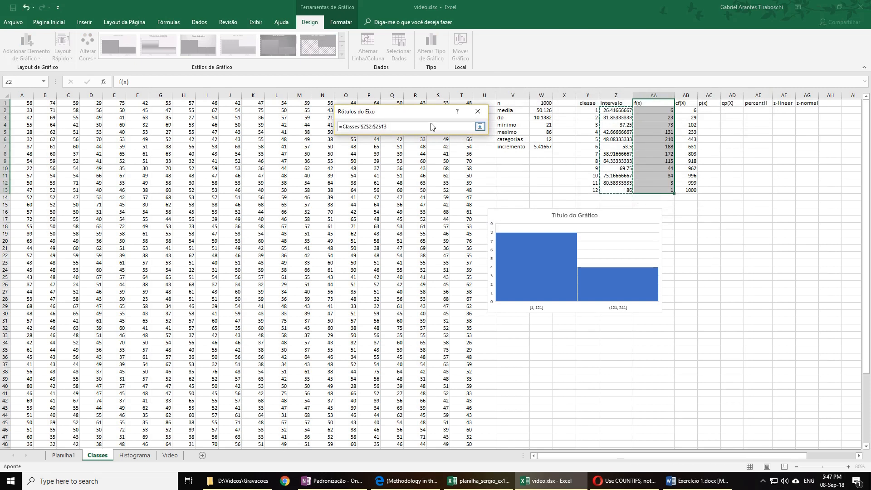
pyautogui.press('Return')
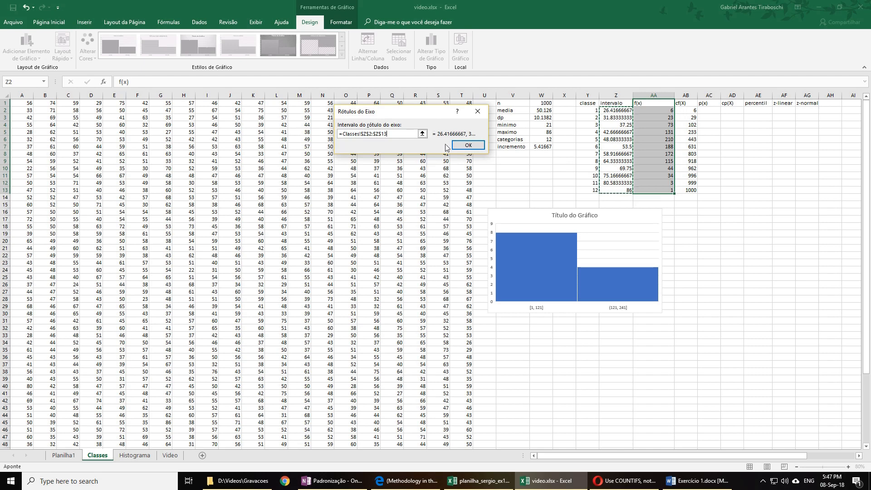
pyautogui.click(472, 145)
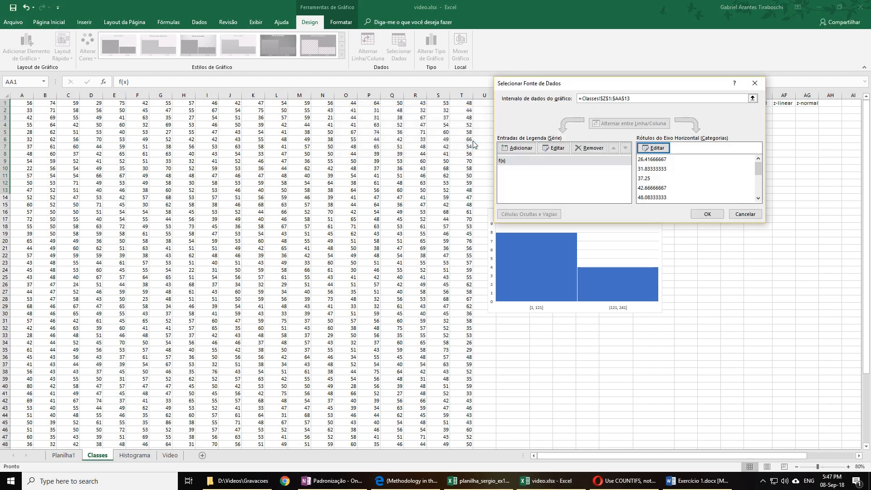
pyautogui.click(695, 215)
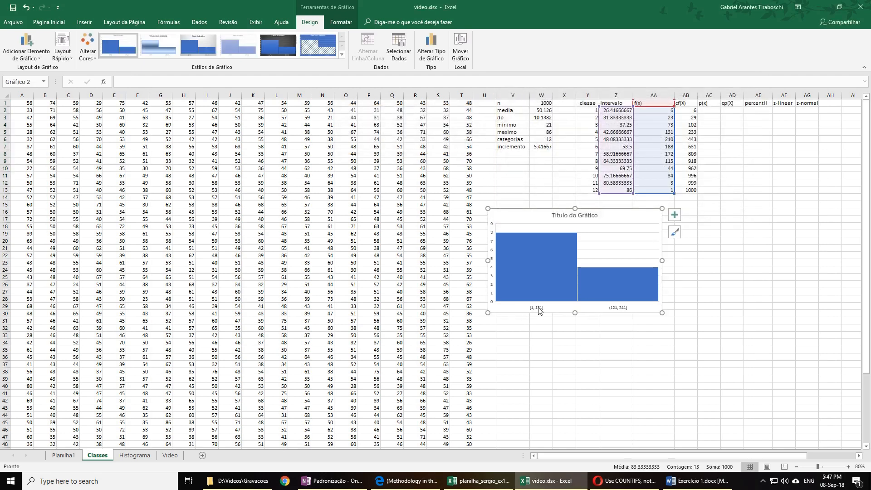
# Set the histogram's horizontal axis bins to Por Categoria and reposition the chart beneath the frequency table.
pyautogui.doubleClick(538, 308)
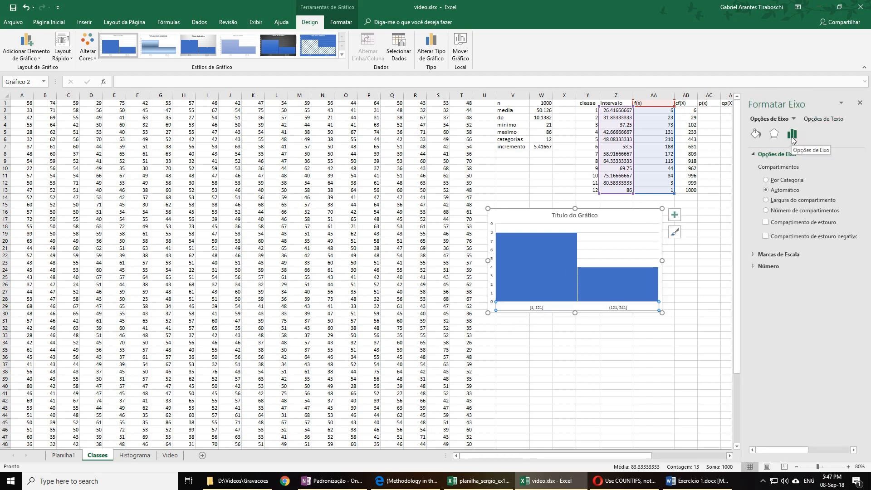
pyautogui.click(773, 180)
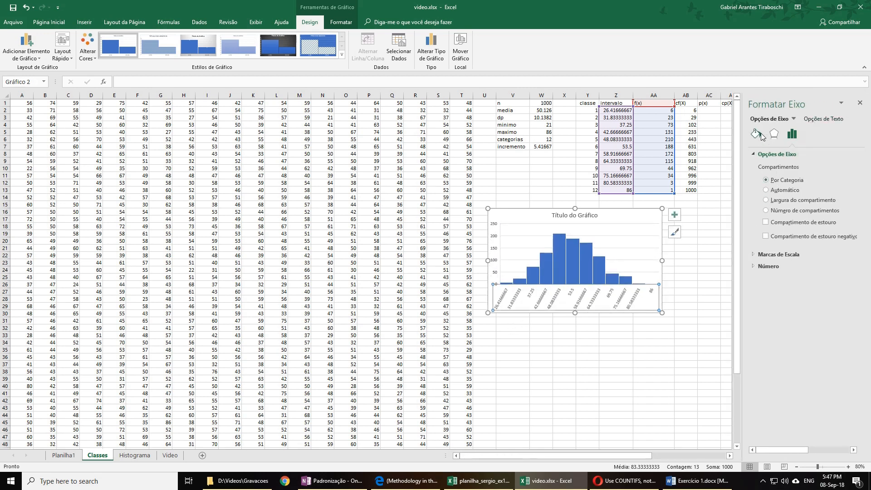
pyautogui.click(859, 103)
pyautogui.click(718, 246)
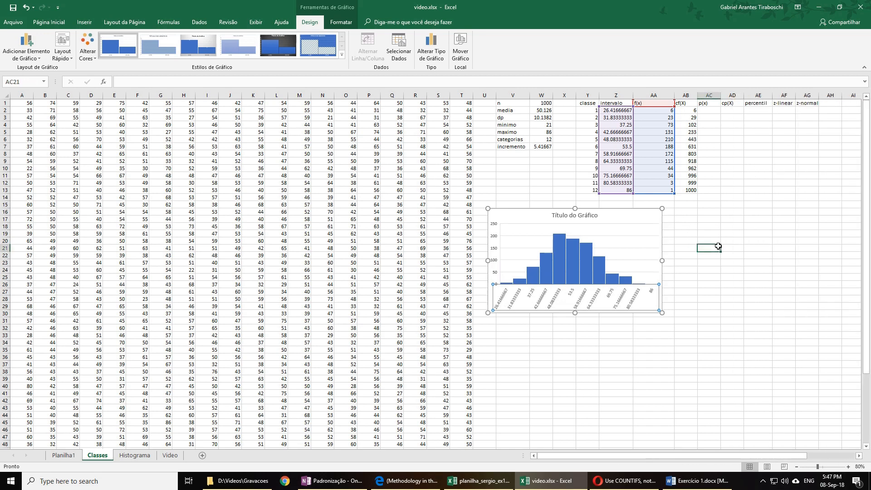
pyautogui.moveTo(630, 222); pyautogui.dragTo(692, 234)
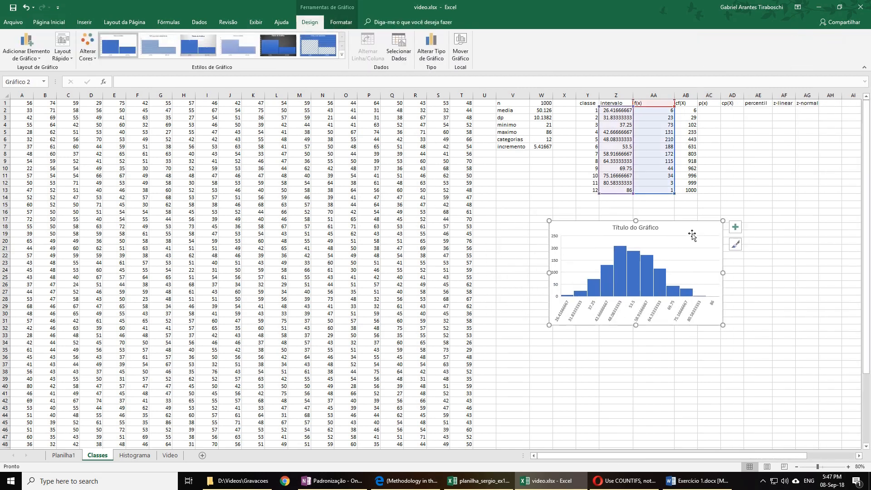